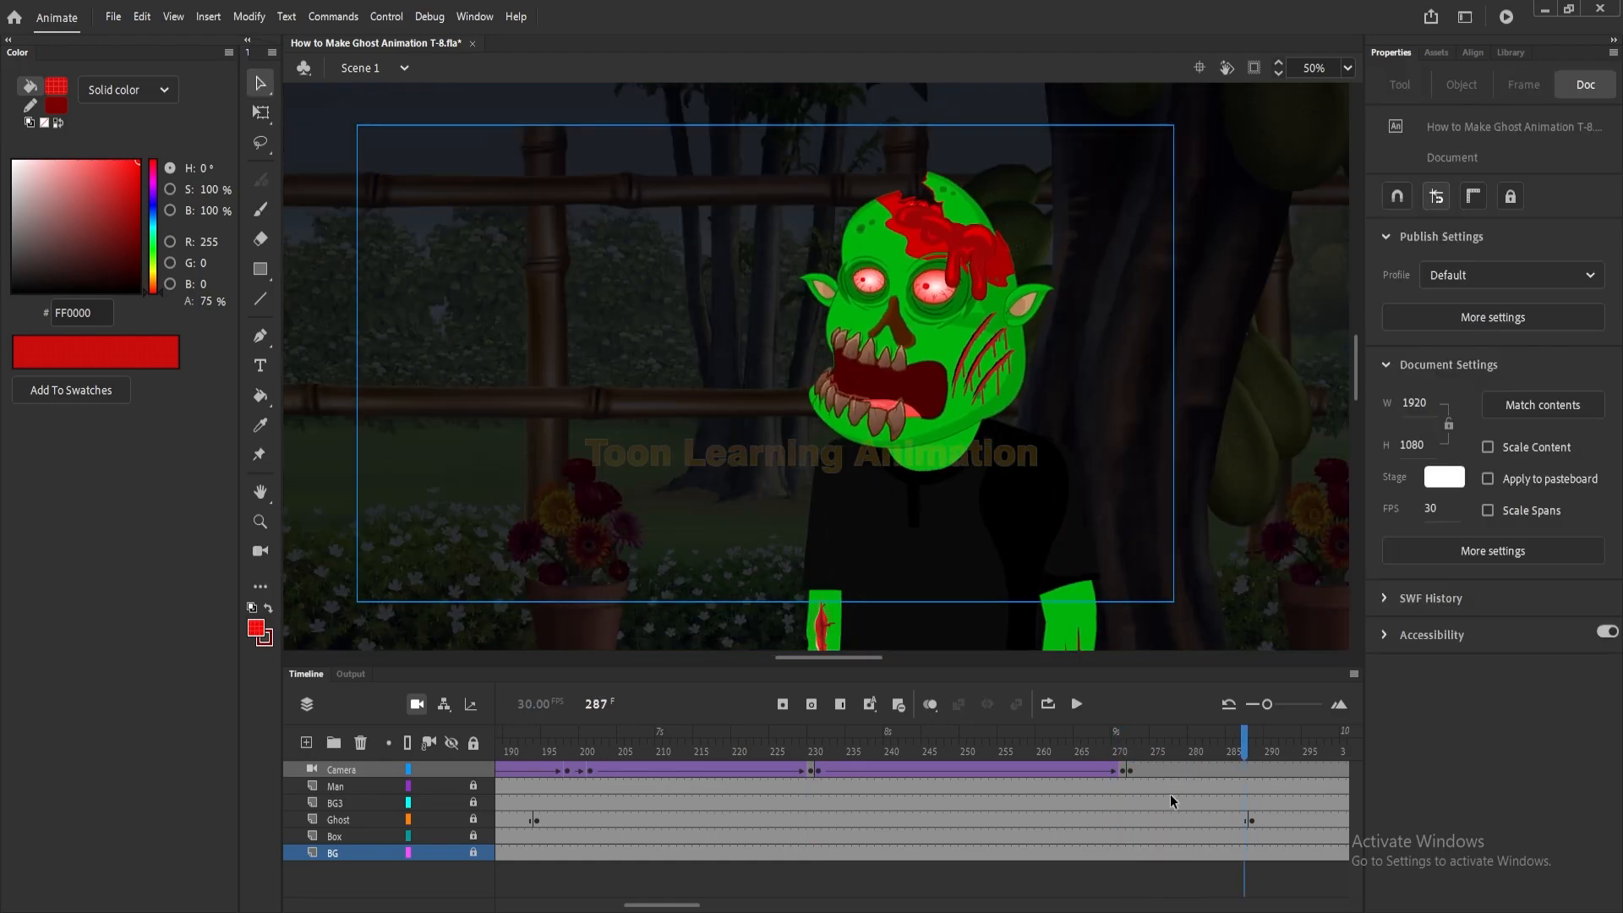
# Switch to the browser and look through the video lists of the Toon Horror Stories and Toon House Stories TV YouTube channels.
pyautogui.click(1159, 853)
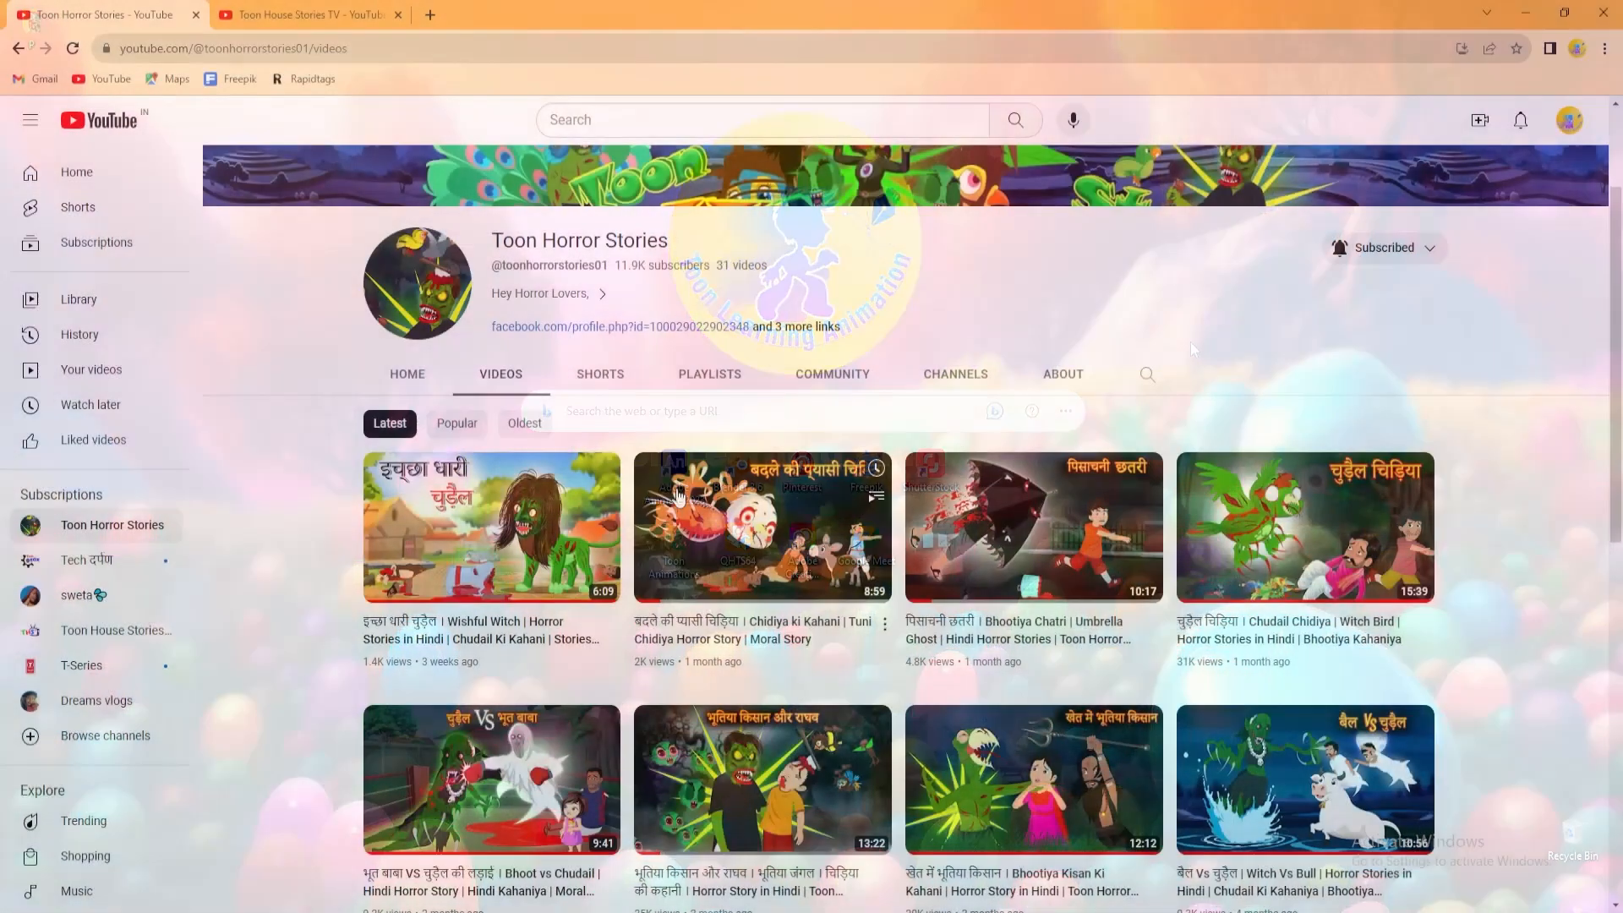
pyautogui.scroll(-10, 685, 484)
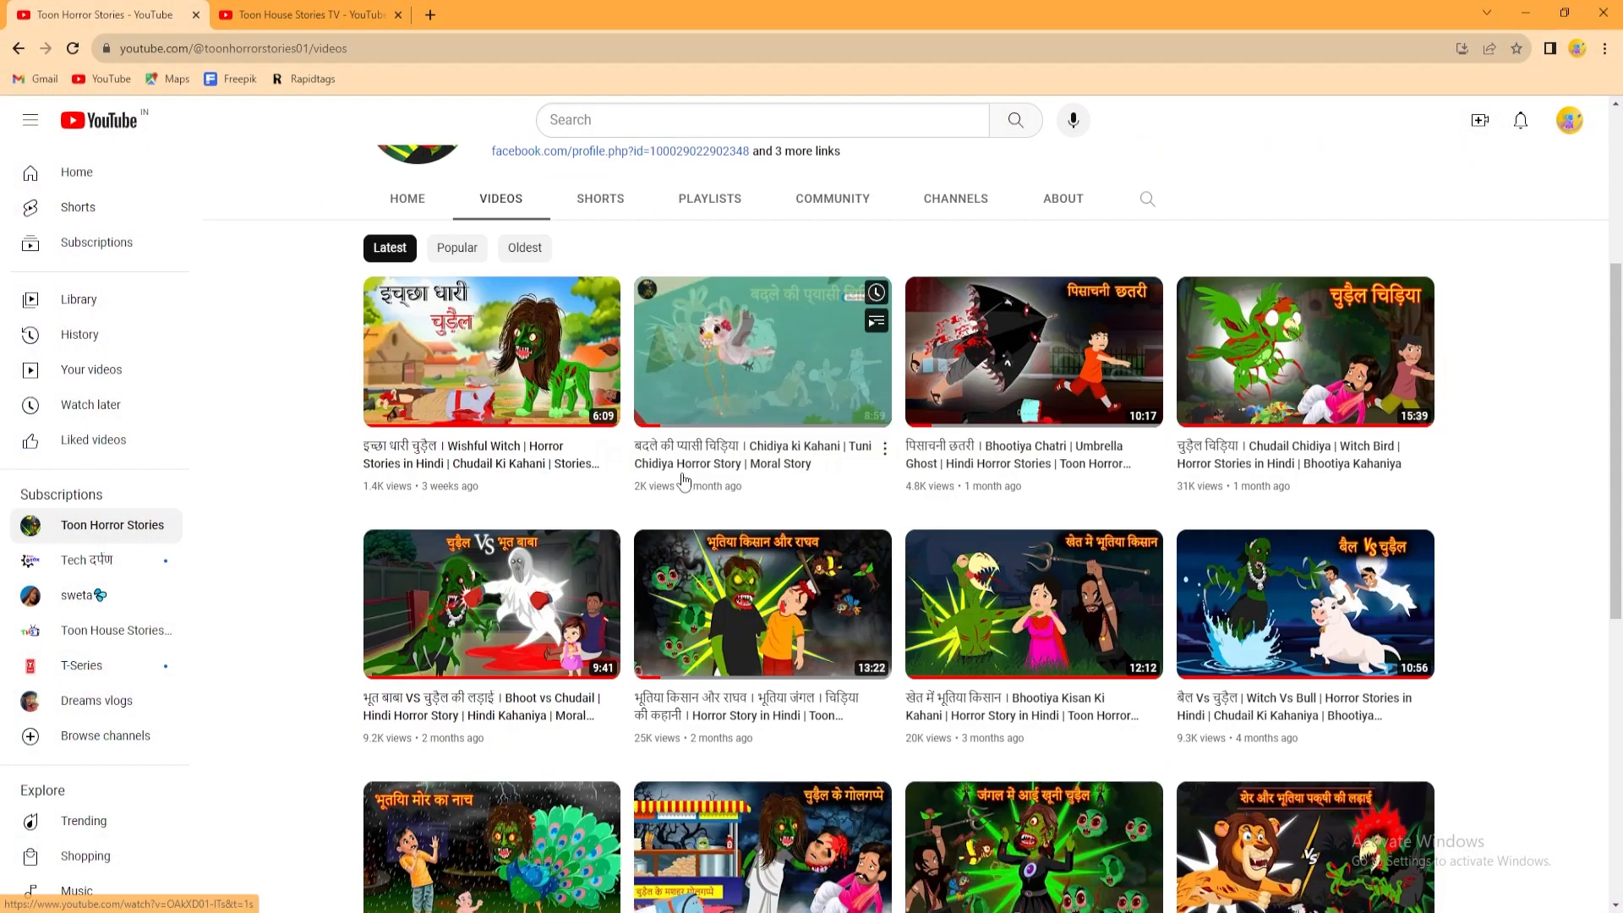
pyautogui.scroll(-2, 685, 484)
pyautogui.scroll(8, 685, 483)
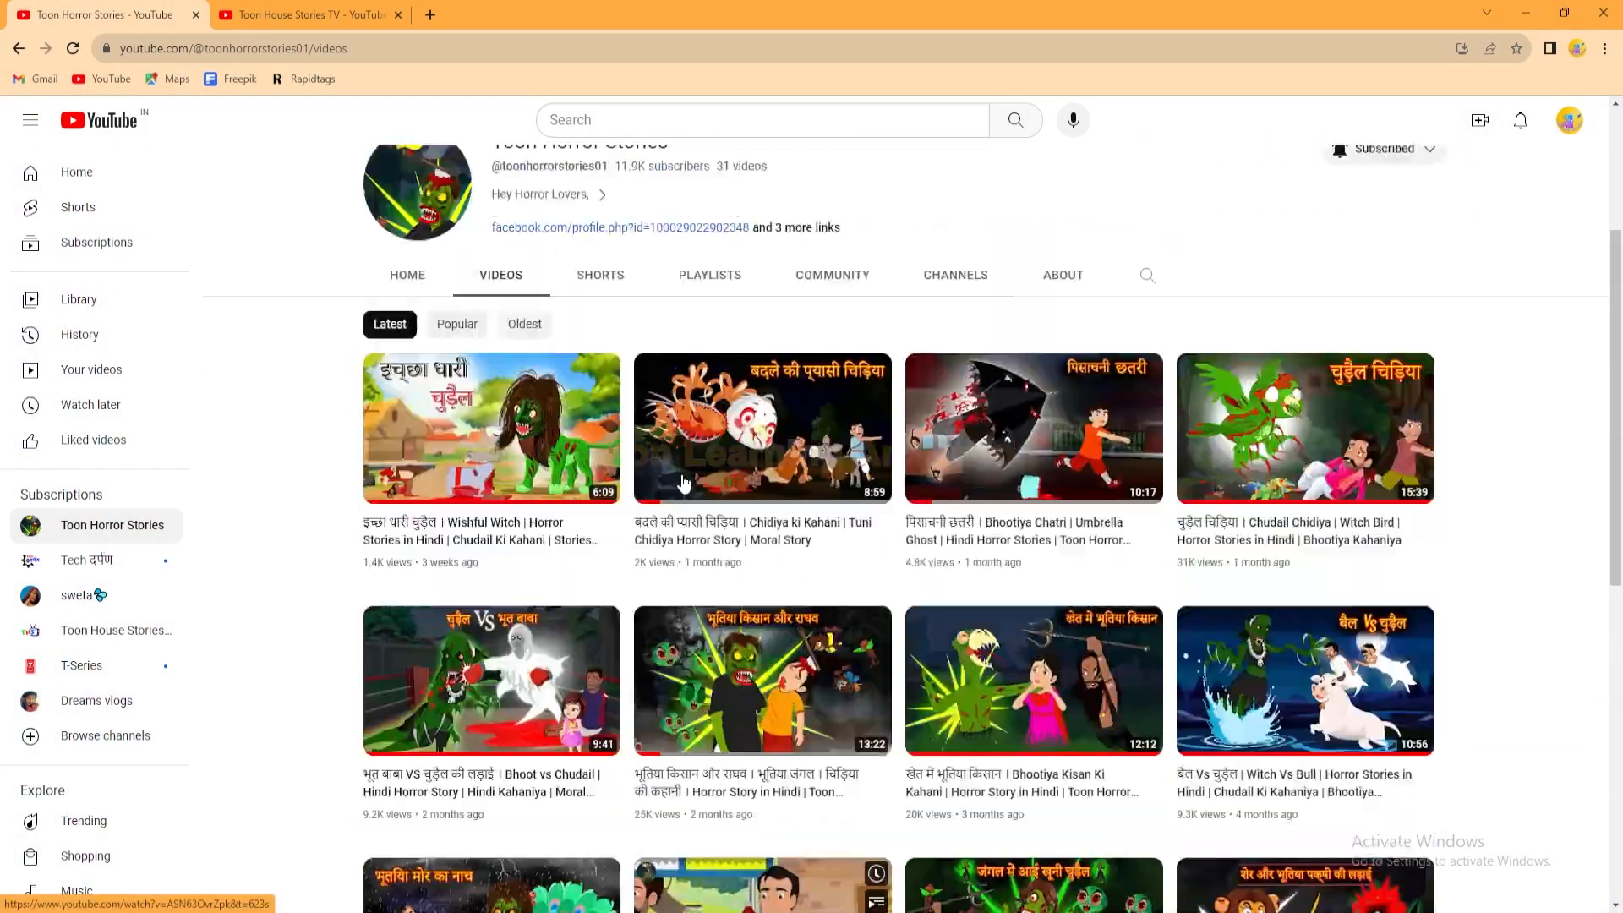
pyautogui.click(321, 14)
pyautogui.scroll(-9, 580, 384)
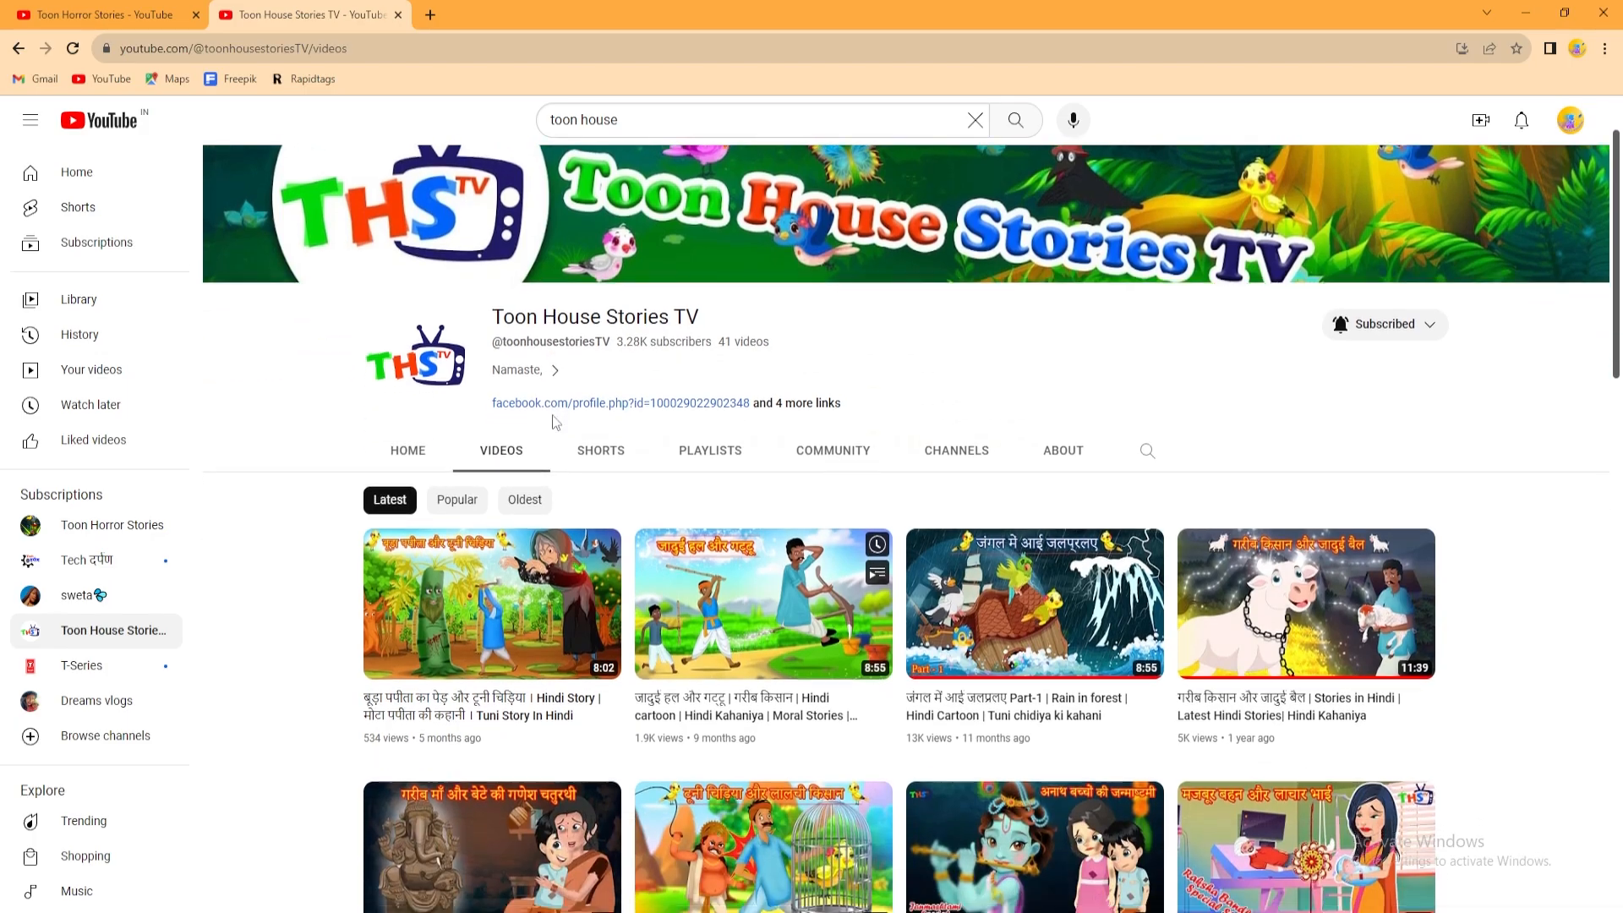
pyautogui.scroll(9, 1011, 481)
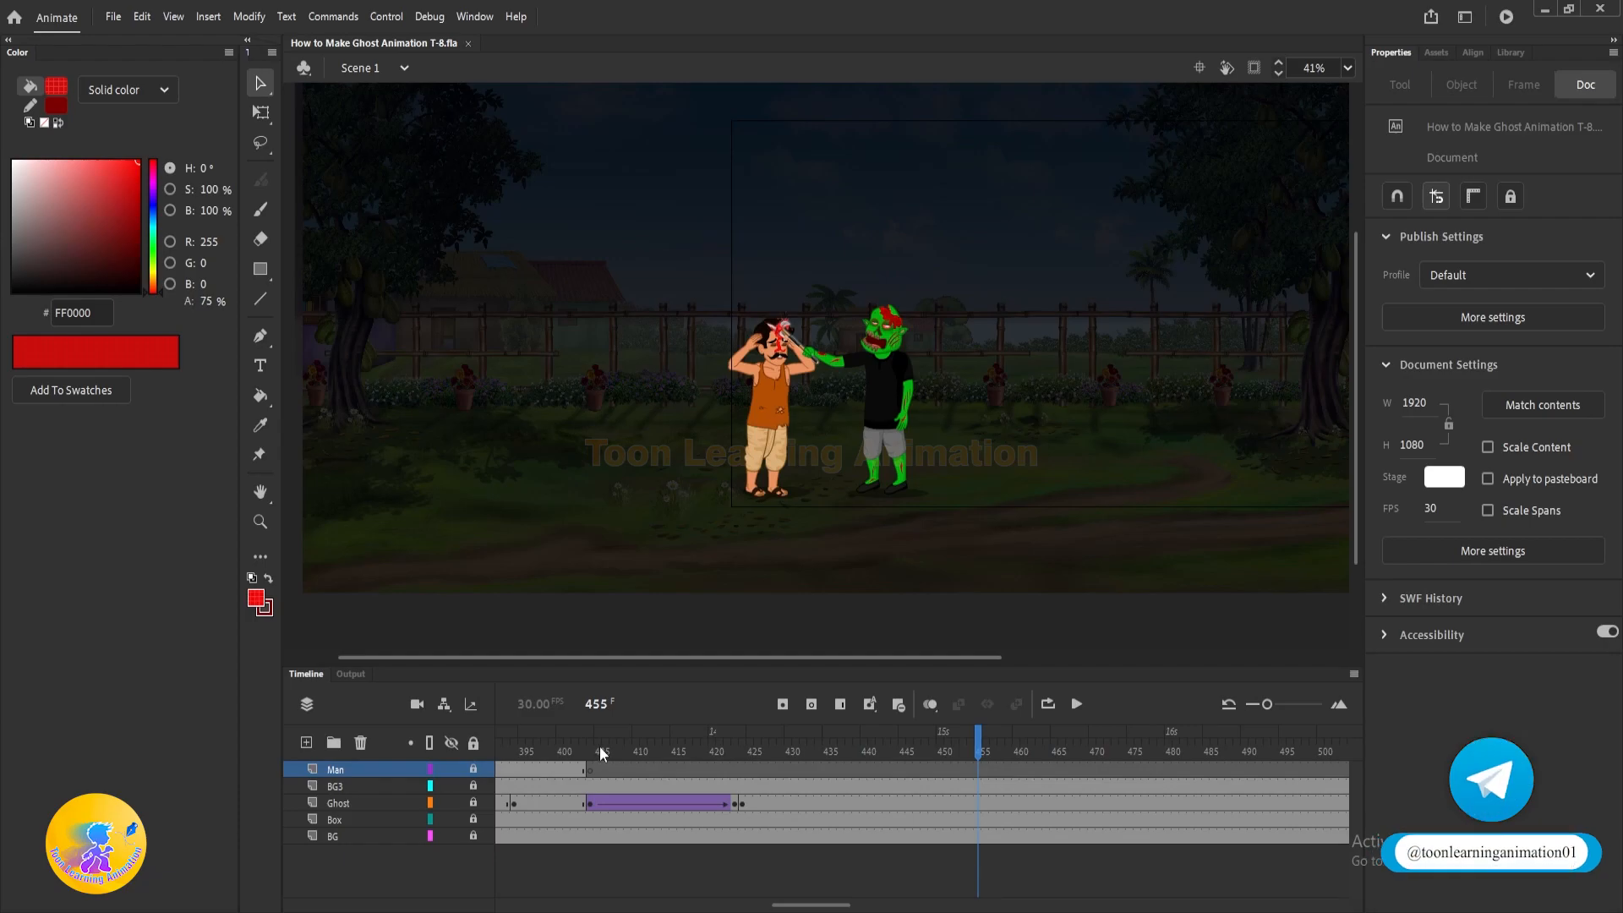
# Switch to Animate, play through the ghost scene on the timeline, and examine the man and ghost closely at frame 429.
pyautogui.moveTo(597, 744); pyautogui.dragTo(189, 713)
pyautogui.moveTo(312, 727); pyautogui.dragTo(1236, 744)
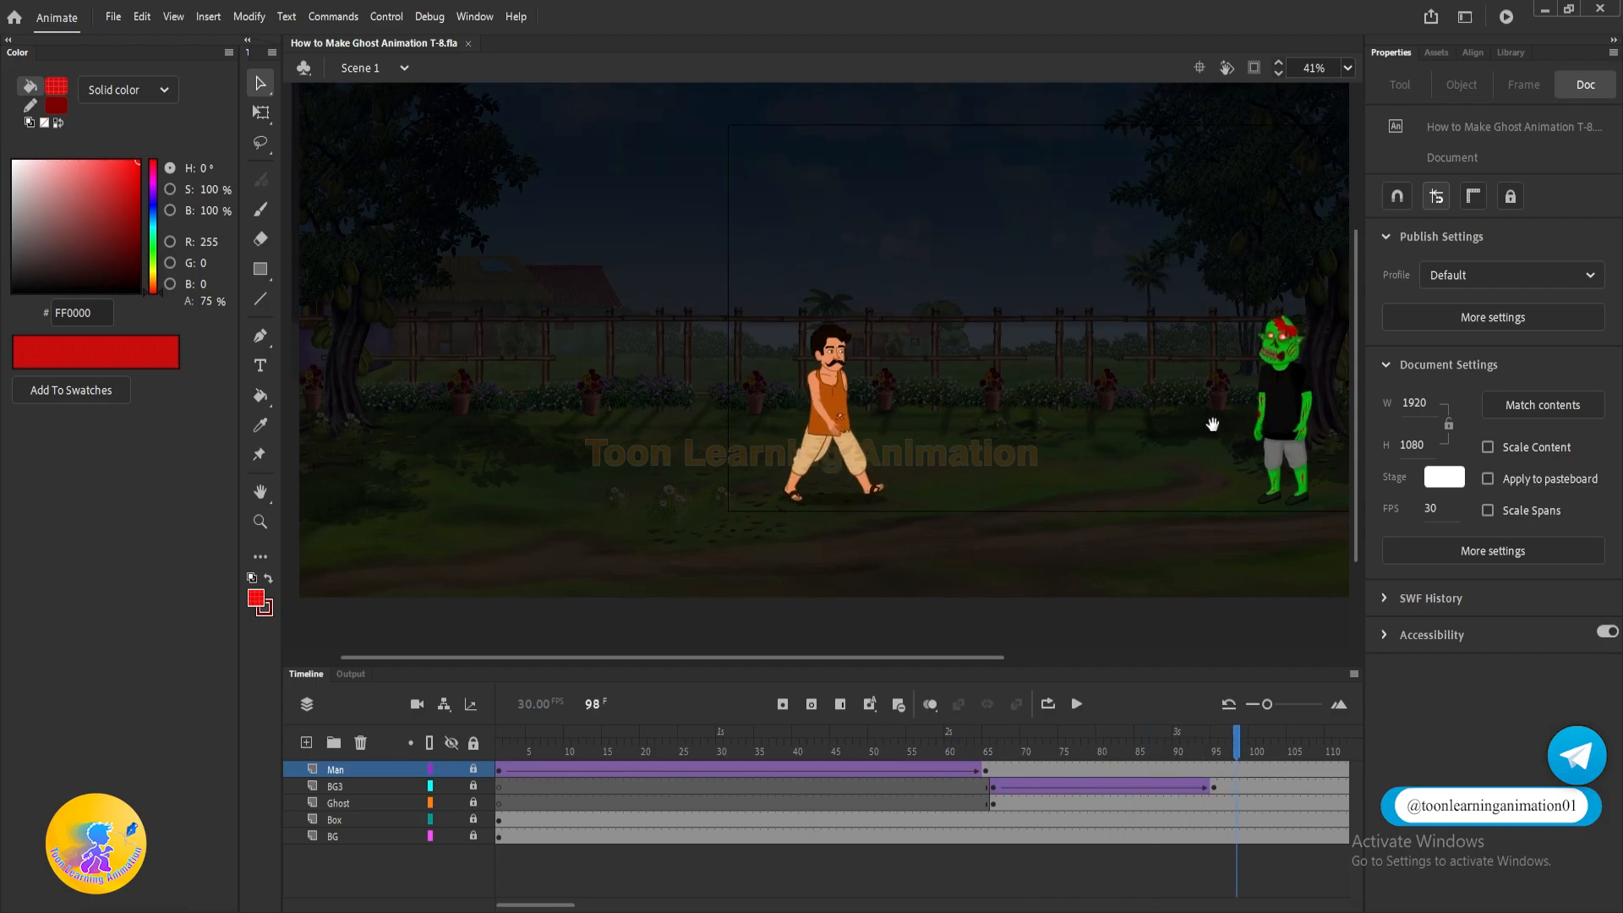
pyautogui.moveTo(1251, 408); pyautogui.dragTo(1093, 453)
pyautogui.moveTo(1236, 750); pyautogui.dragTo(978, 748)
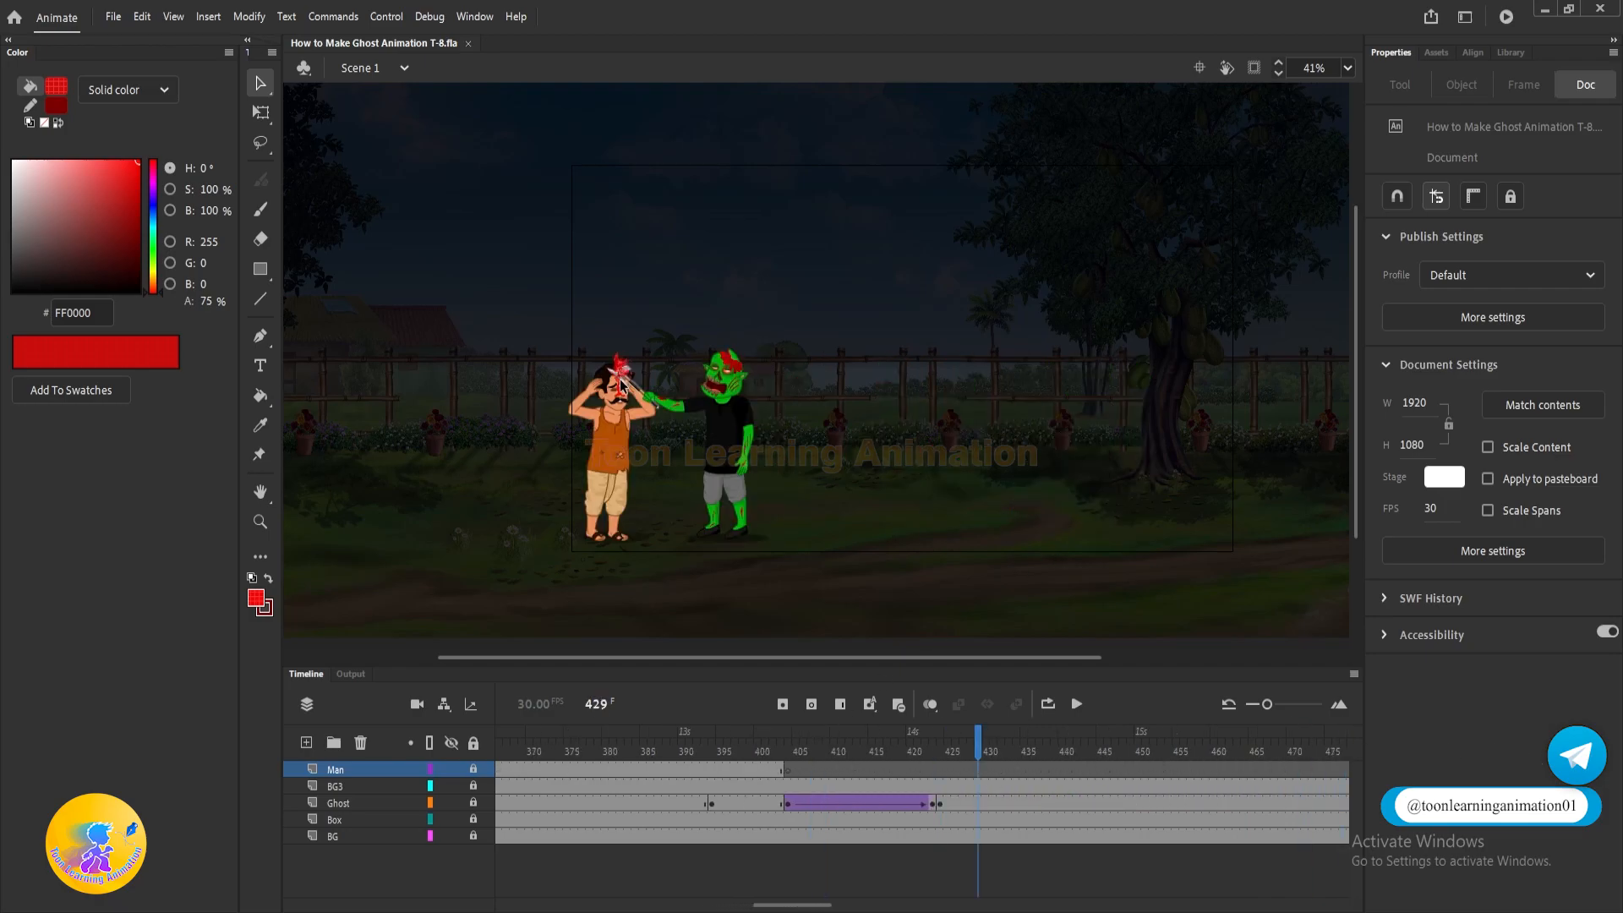
pyautogui.scroll(5, 626, 377)
pyautogui.scroll(-3, 702, 339)
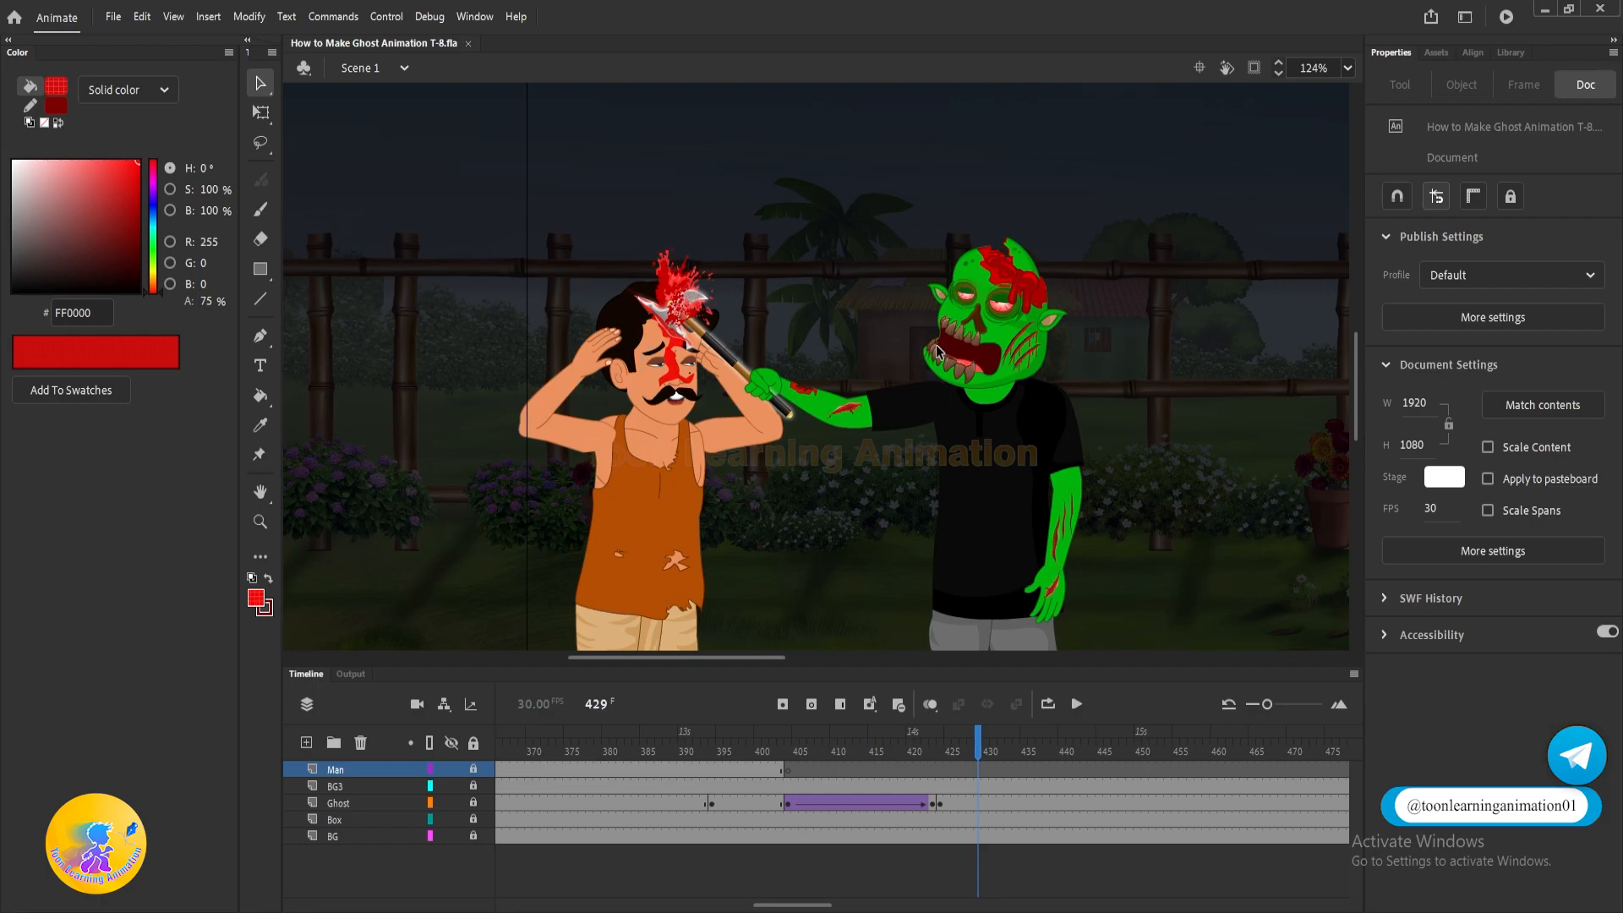
pyautogui.scroll(-3, 1121, 232)
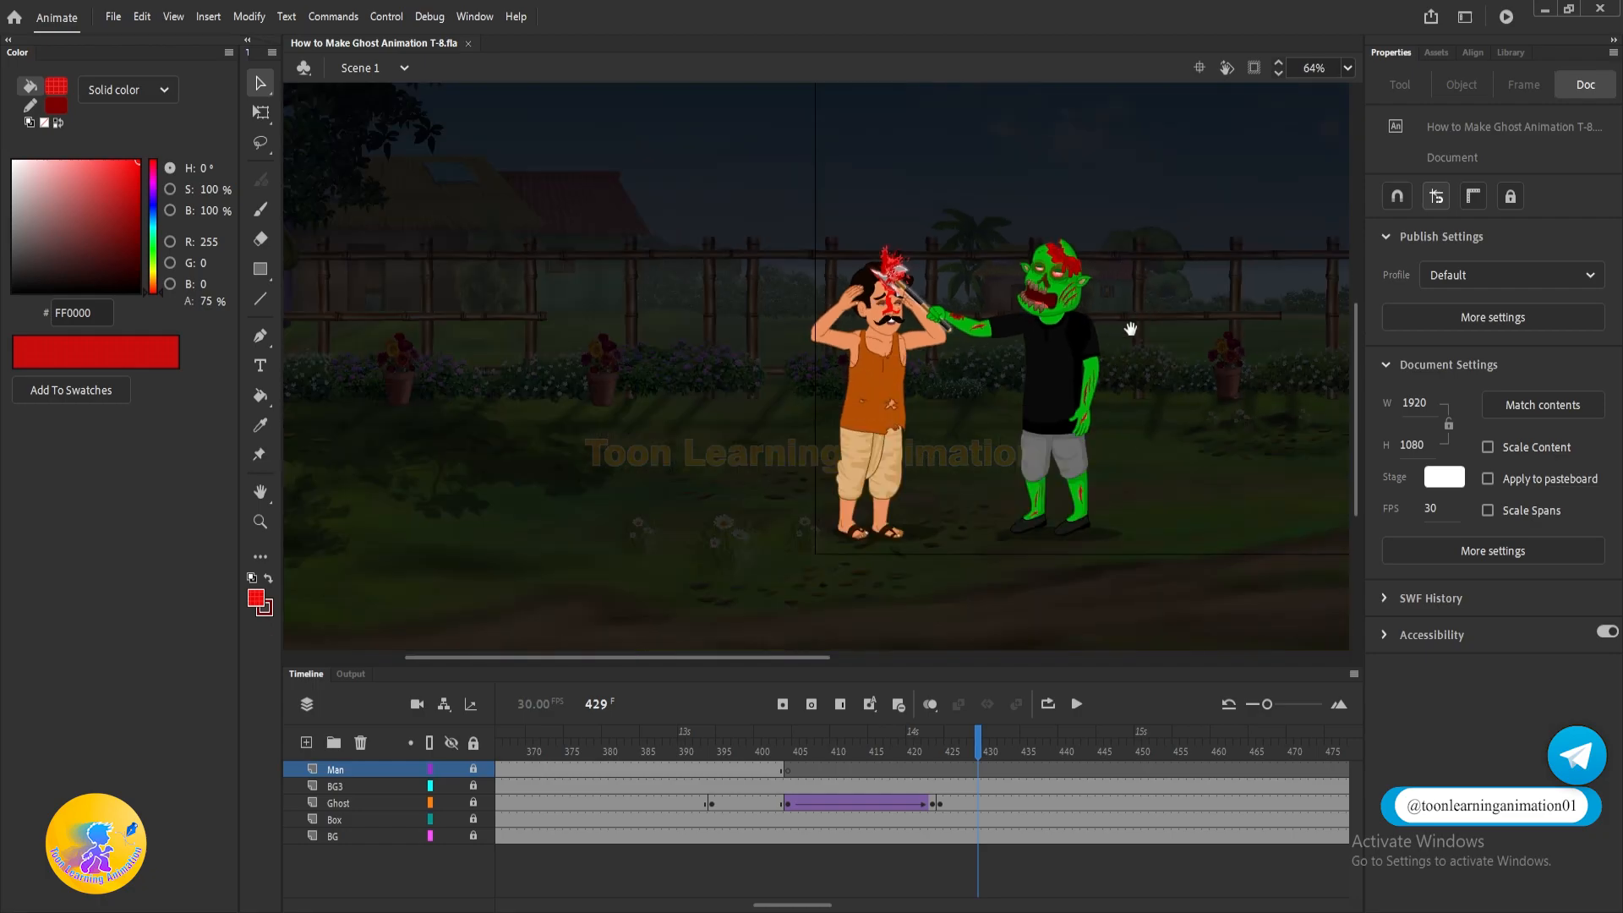
pyautogui.moveTo(1137, 320); pyautogui.dragTo(1058, 389)
# Review the whole scene again from frame 1 to frame 347, checking where the man and the ghost stand within the stage.
pyautogui.hotkey('shift', ',')
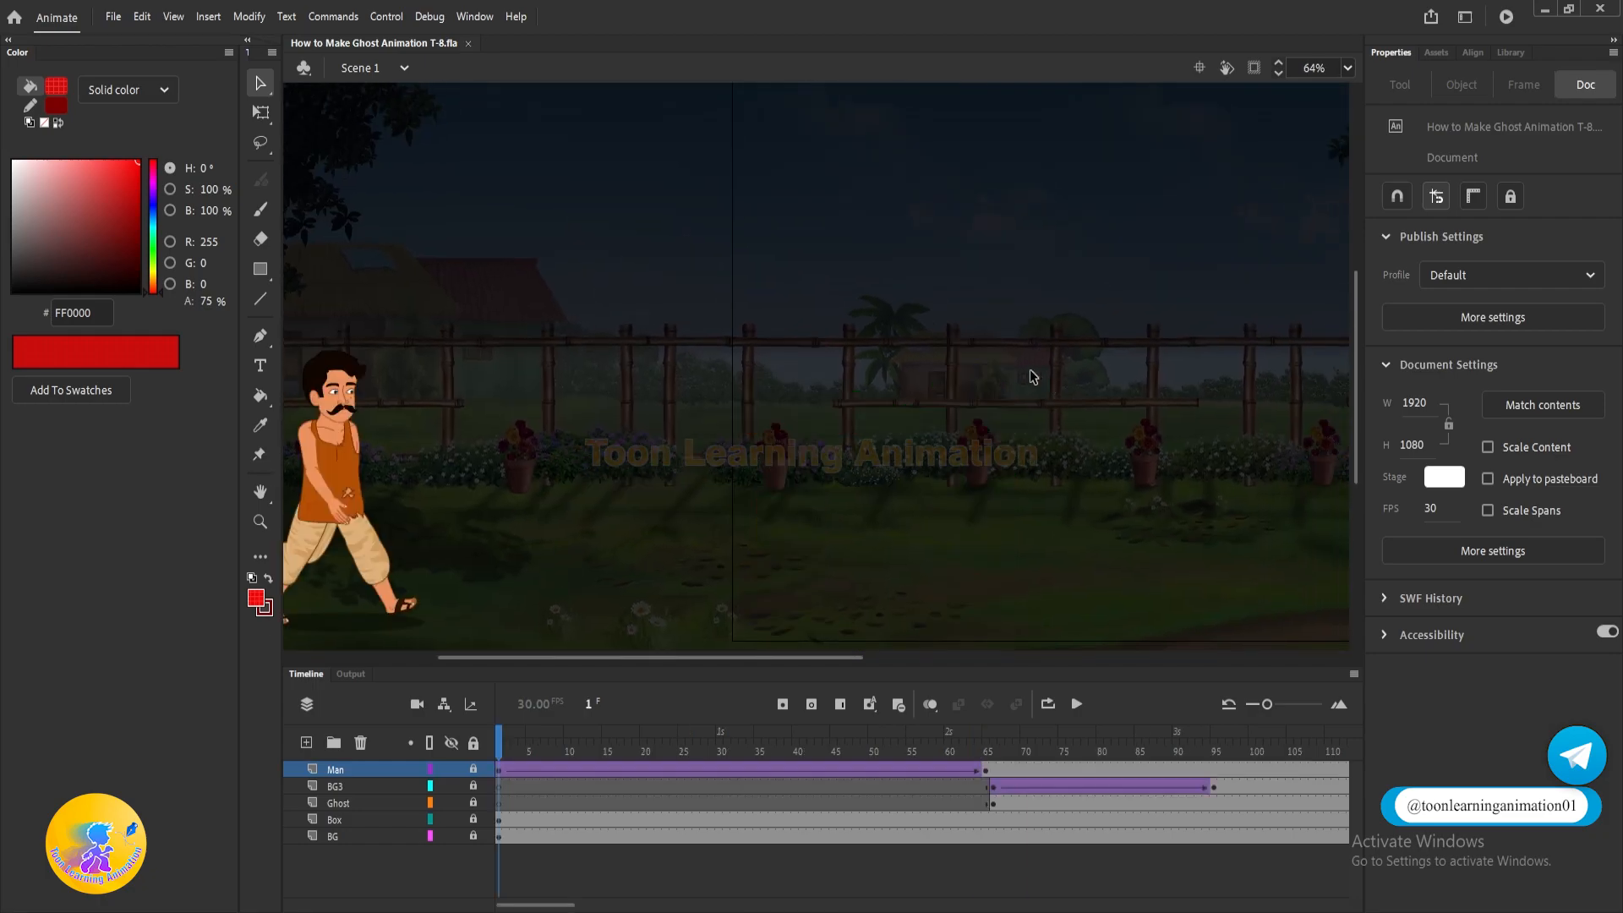
pyautogui.scroll(-4, 915, 357)
pyautogui.scroll(-2, 939, 460)
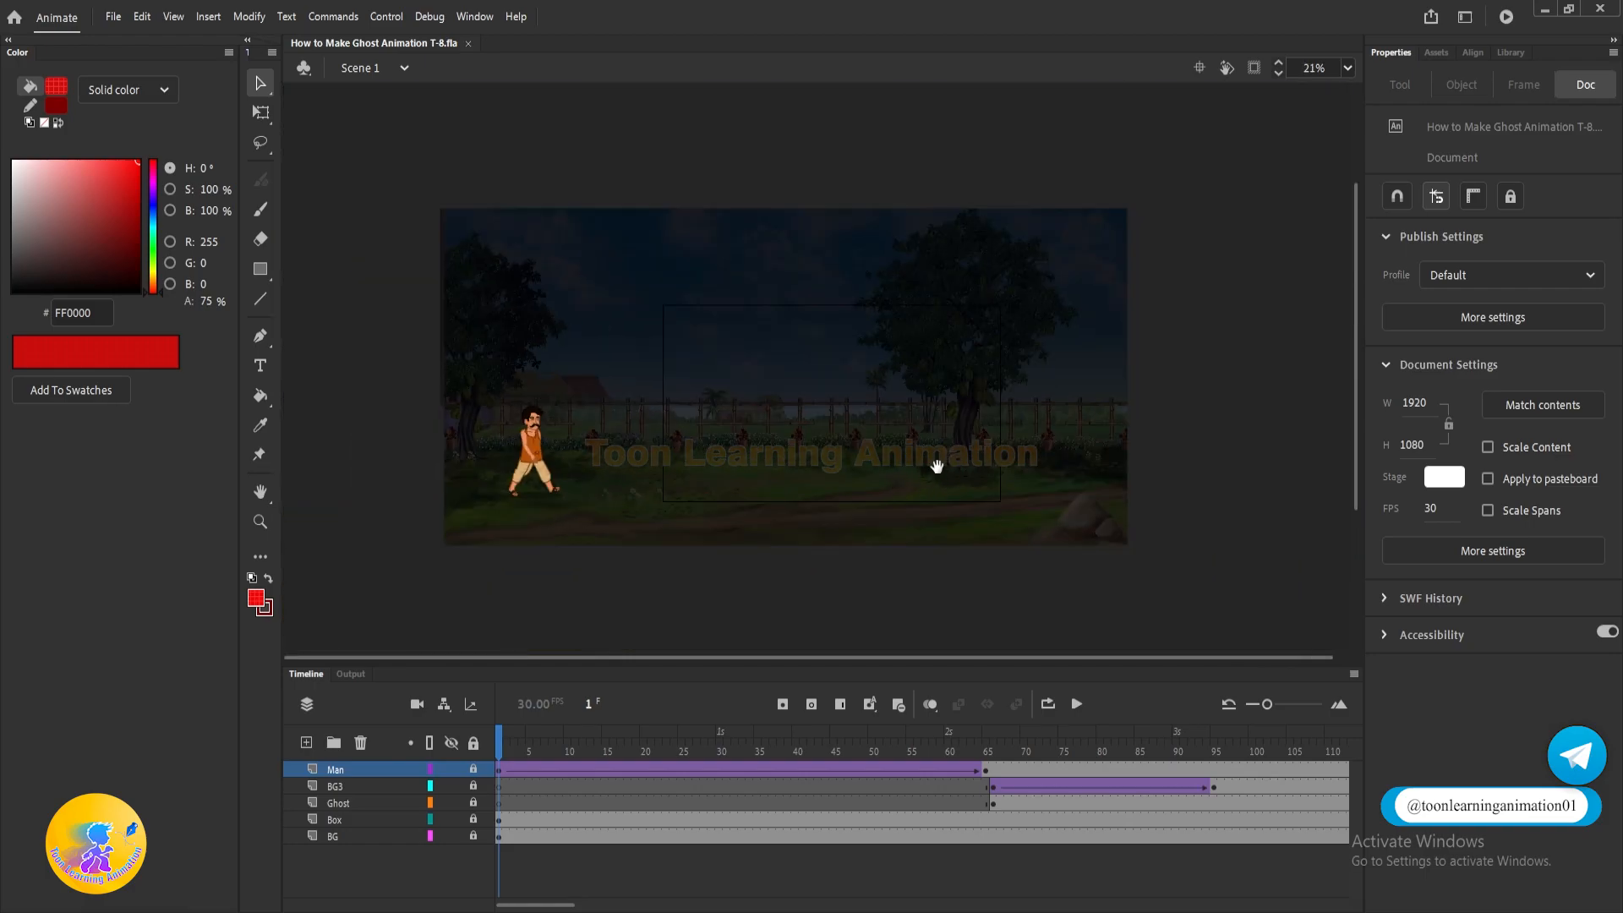
pyautogui.scroll(2, 765, 490)
pyautogui.scroll(-2, 776, 483)
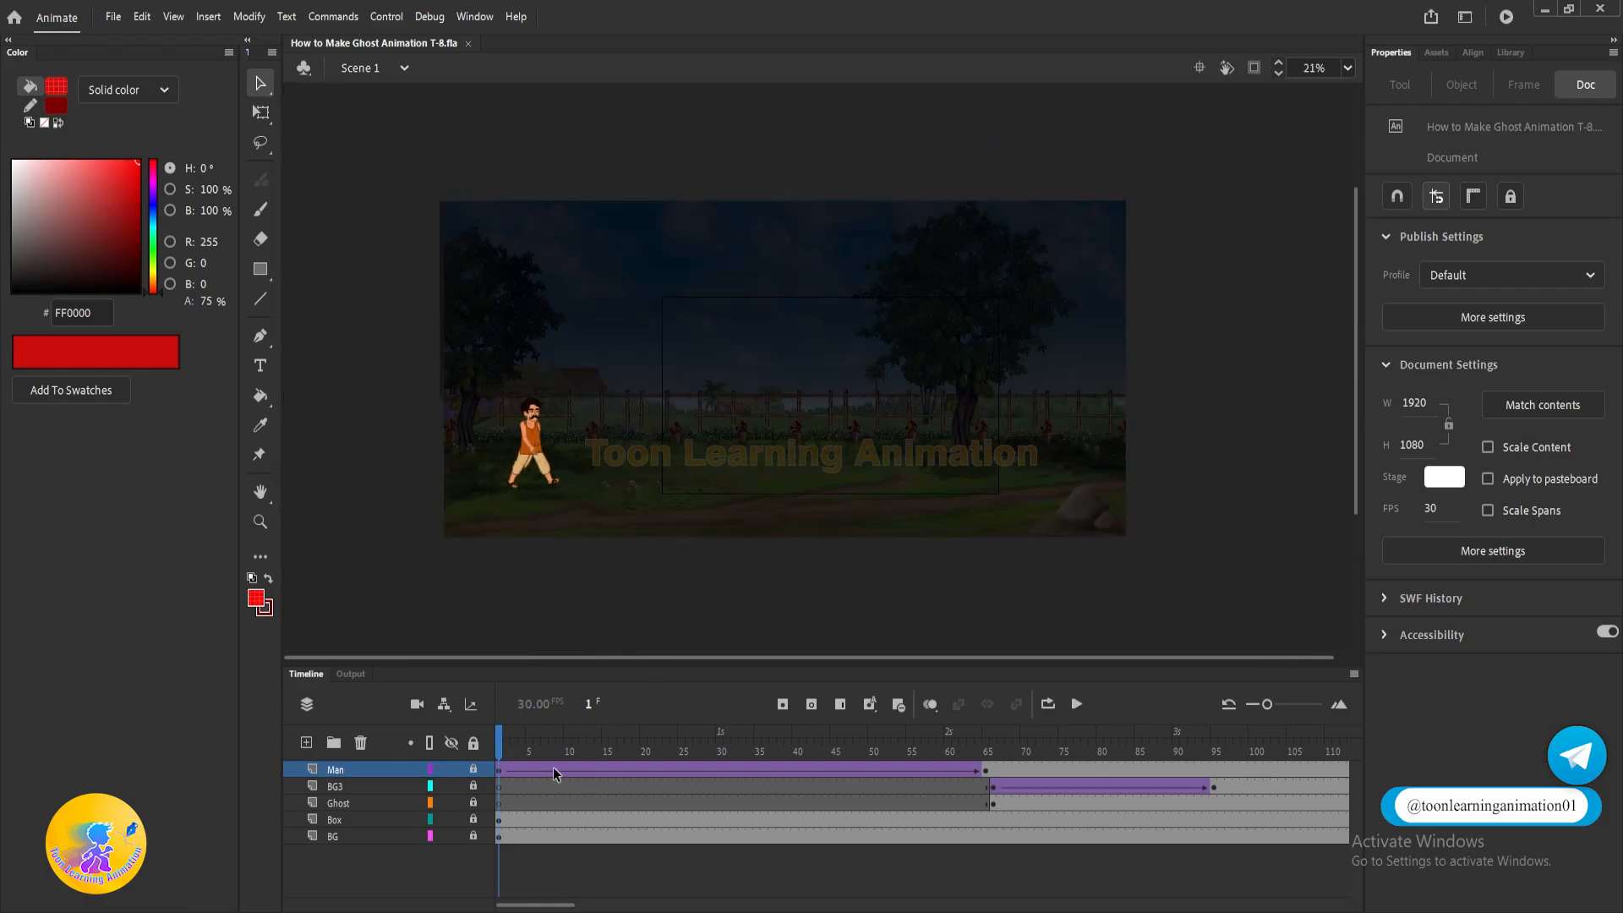
pyautogui.moveTo(524, 739); pyautogui.dragTo(1435, 833)
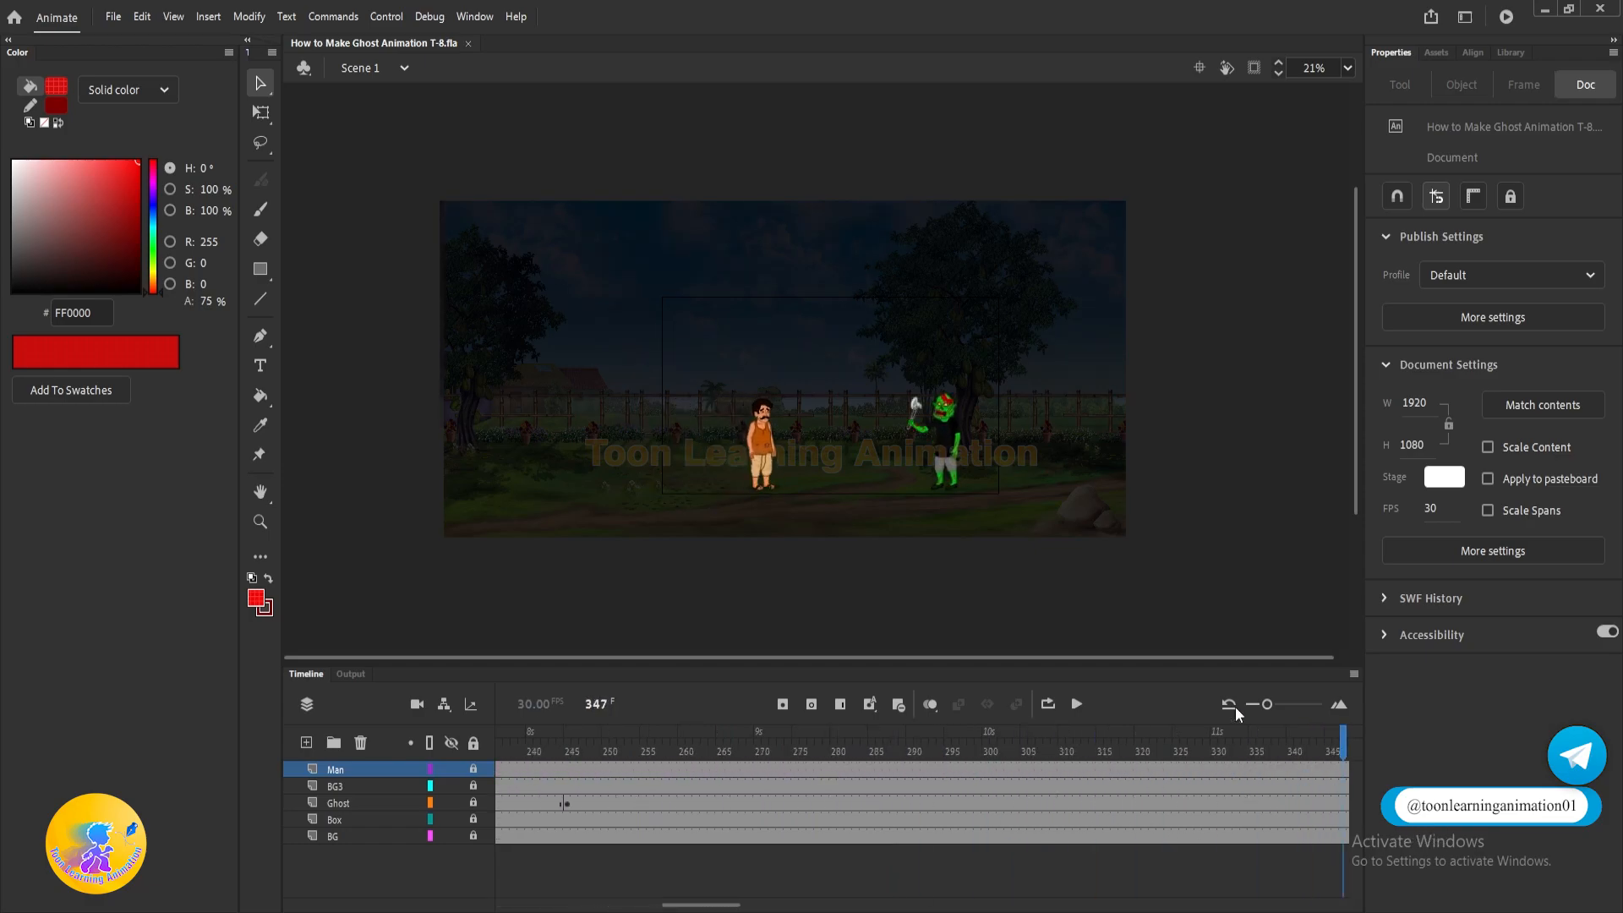
pyautogui.scroll(4, 845, 477)
pyautogui.moveTo(894, 377); pyautogui.dragTo(938, 423)
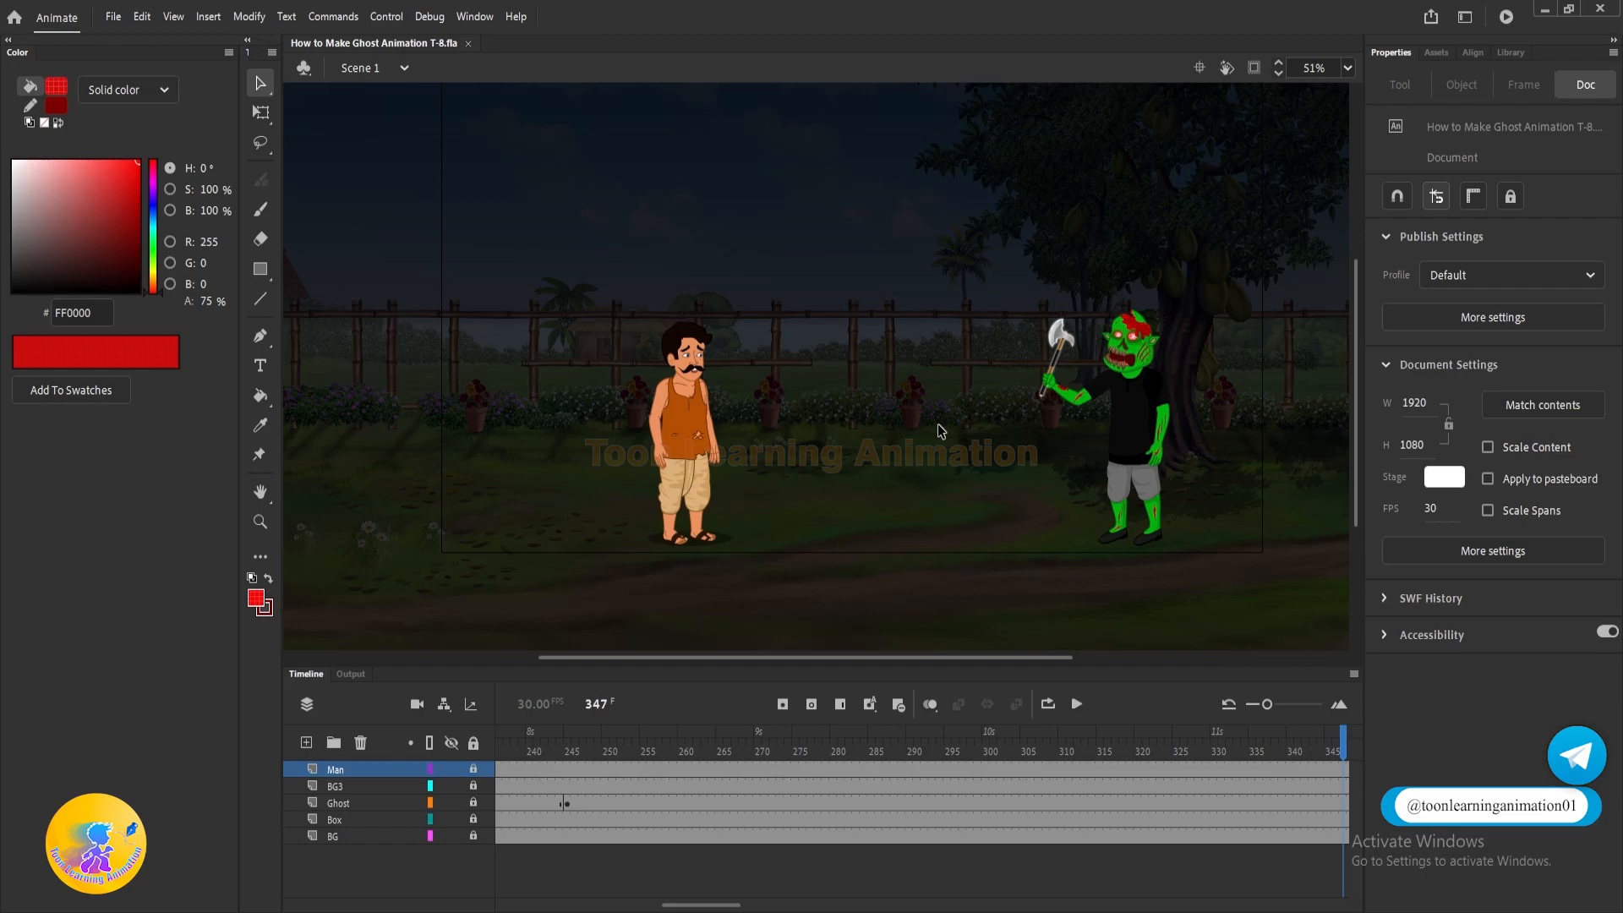
# Return to frame 1, add the Camera tool to the toolbar, and activate it.
pyautogui.hotkey('shift', ',')
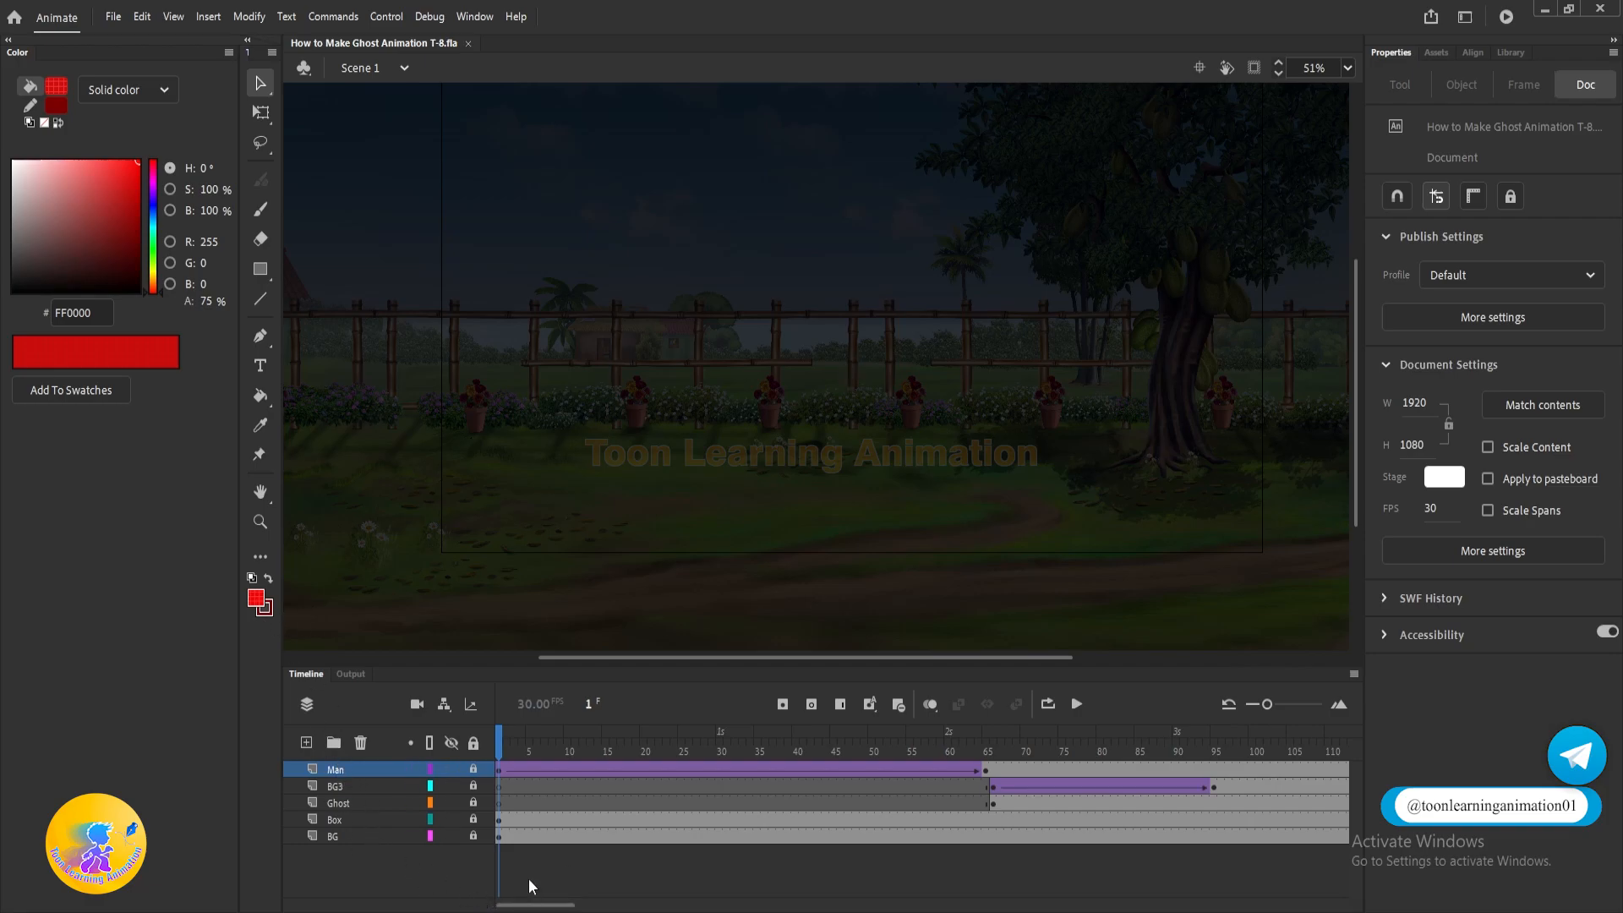
pyautogui.click(262, 558)
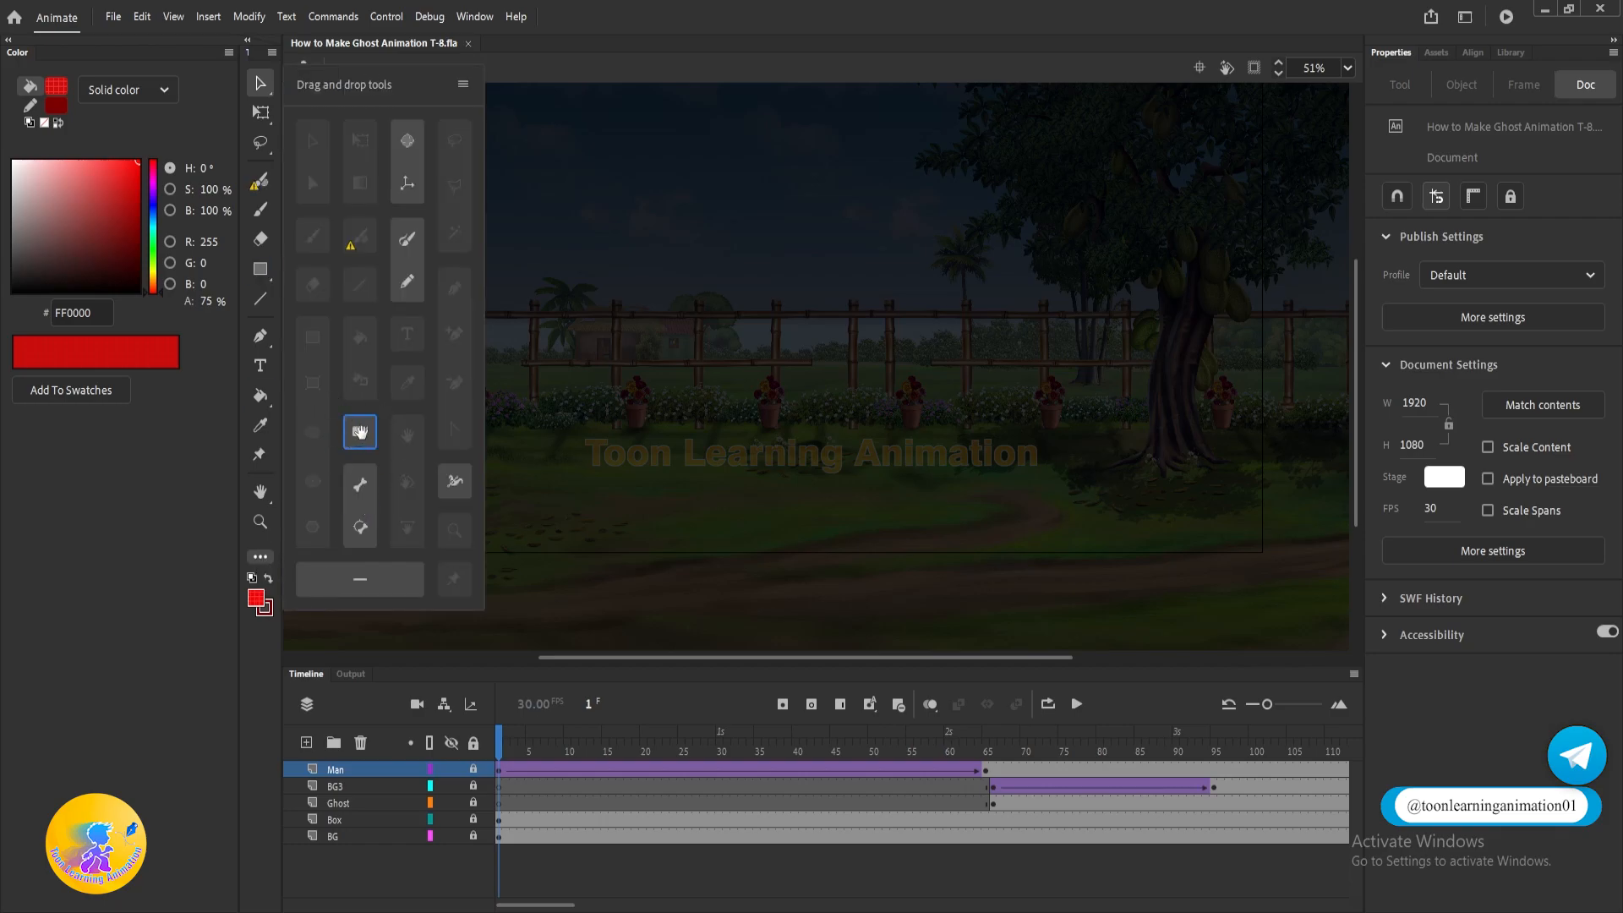
pyautogui.moveTo(360, 432); pyautogui.dragTo(262, 551)
pyautogui.click(261, 551)
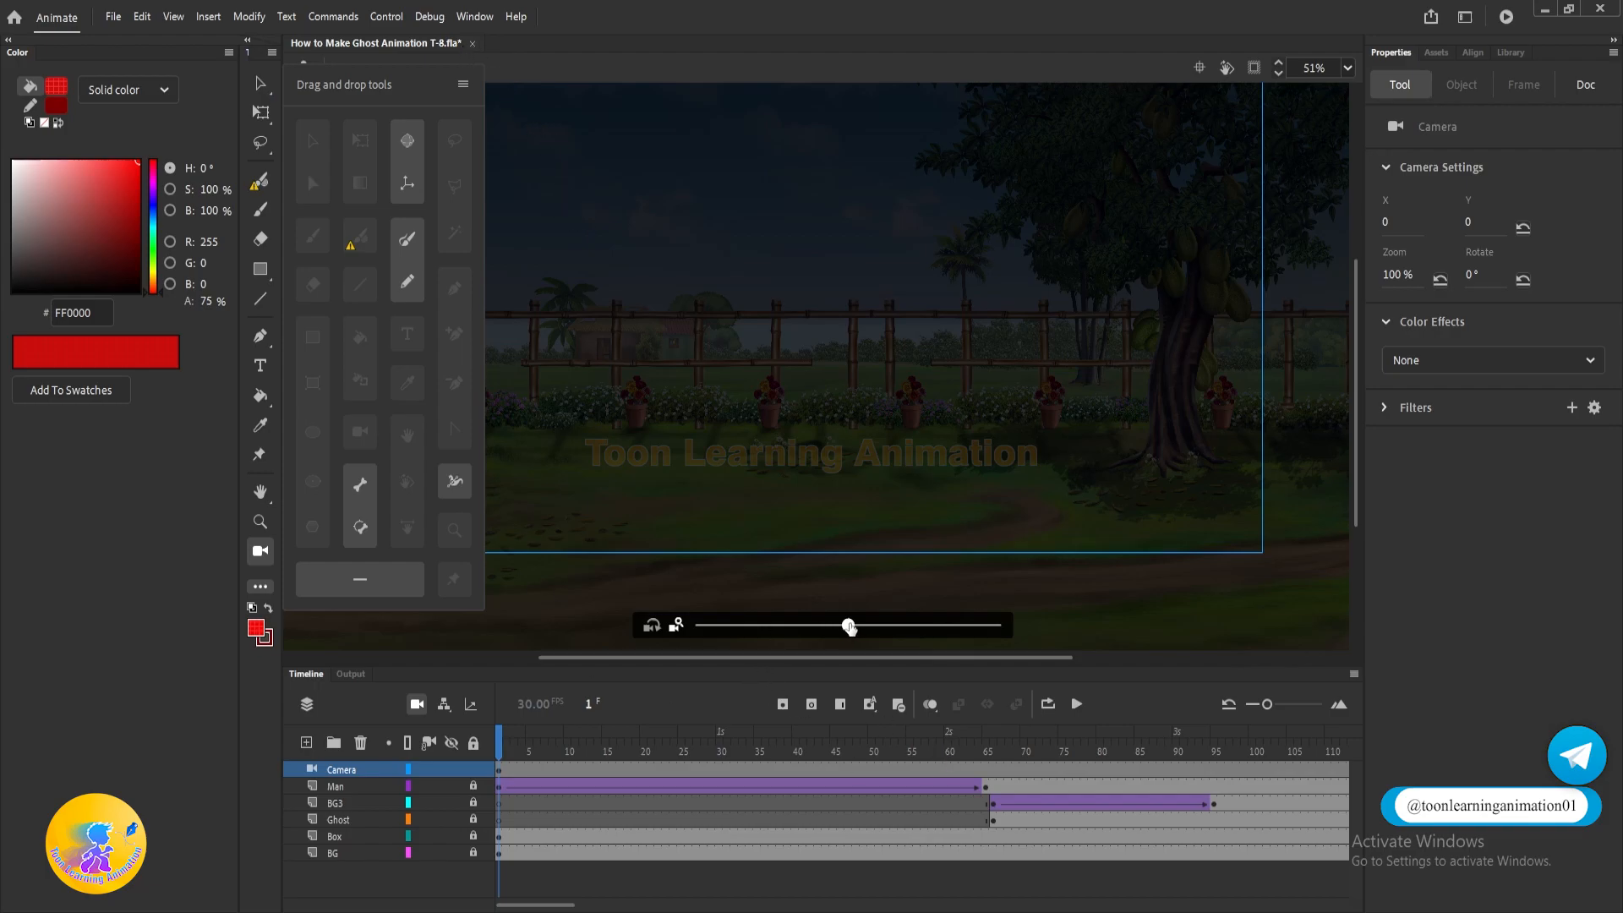
# Try different camera zoom levels on frame 1, including 98%, 156% and 78%.
pyautogui.moveTo(850, 627)
pyautogui.mouseDown()
pyautogui.moveTo(834, 626)
pyautogui.moveTo(849, 626)
pyautogui.mouseUp()
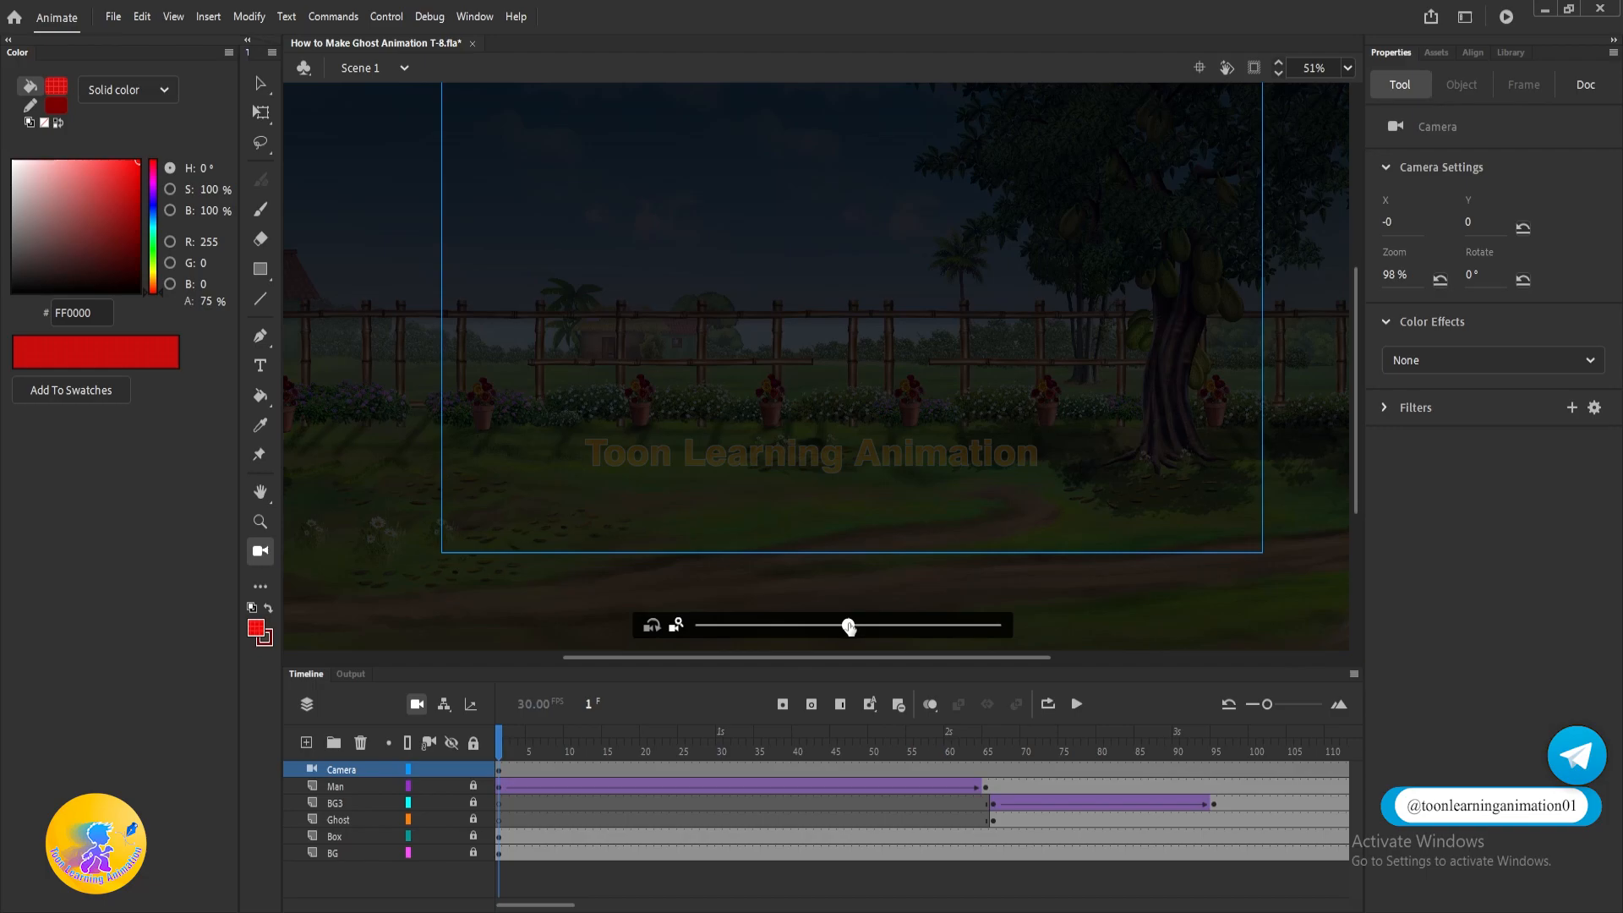
pyautogui.moveTo(893, 394); pyautogui.dragTo(880, 436)
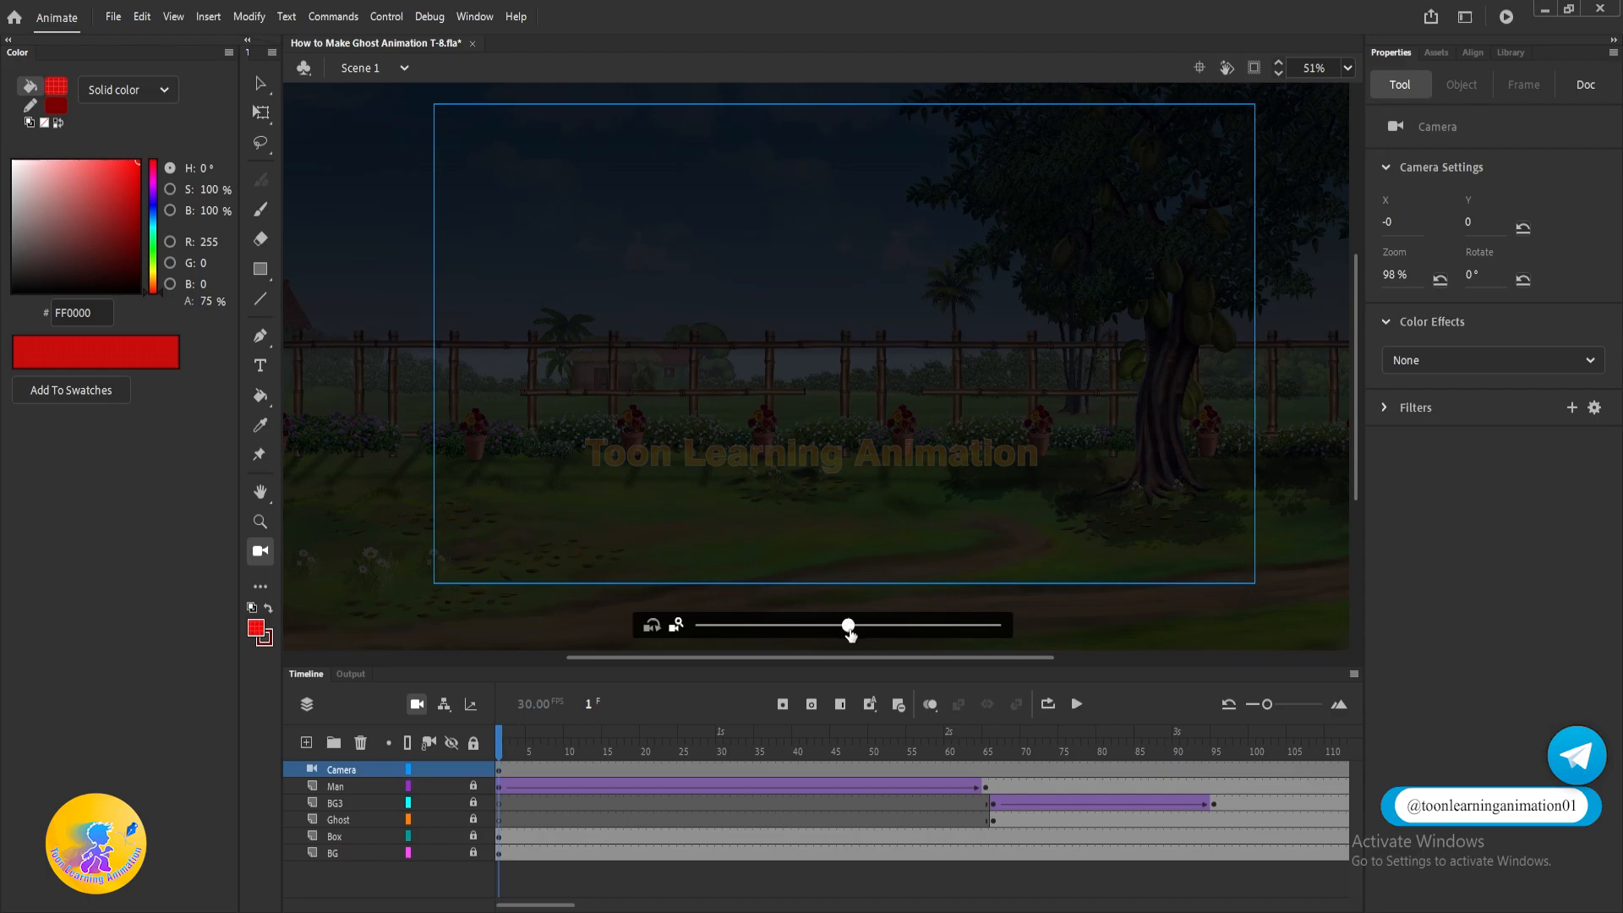
pyautogui.moveTo(858, 629)
pyautogui.mouseDown()
pyautogui.moveTo(1000, 630)
pyautogui.moveTo(848, 630)
pyautogui.mouseUp()
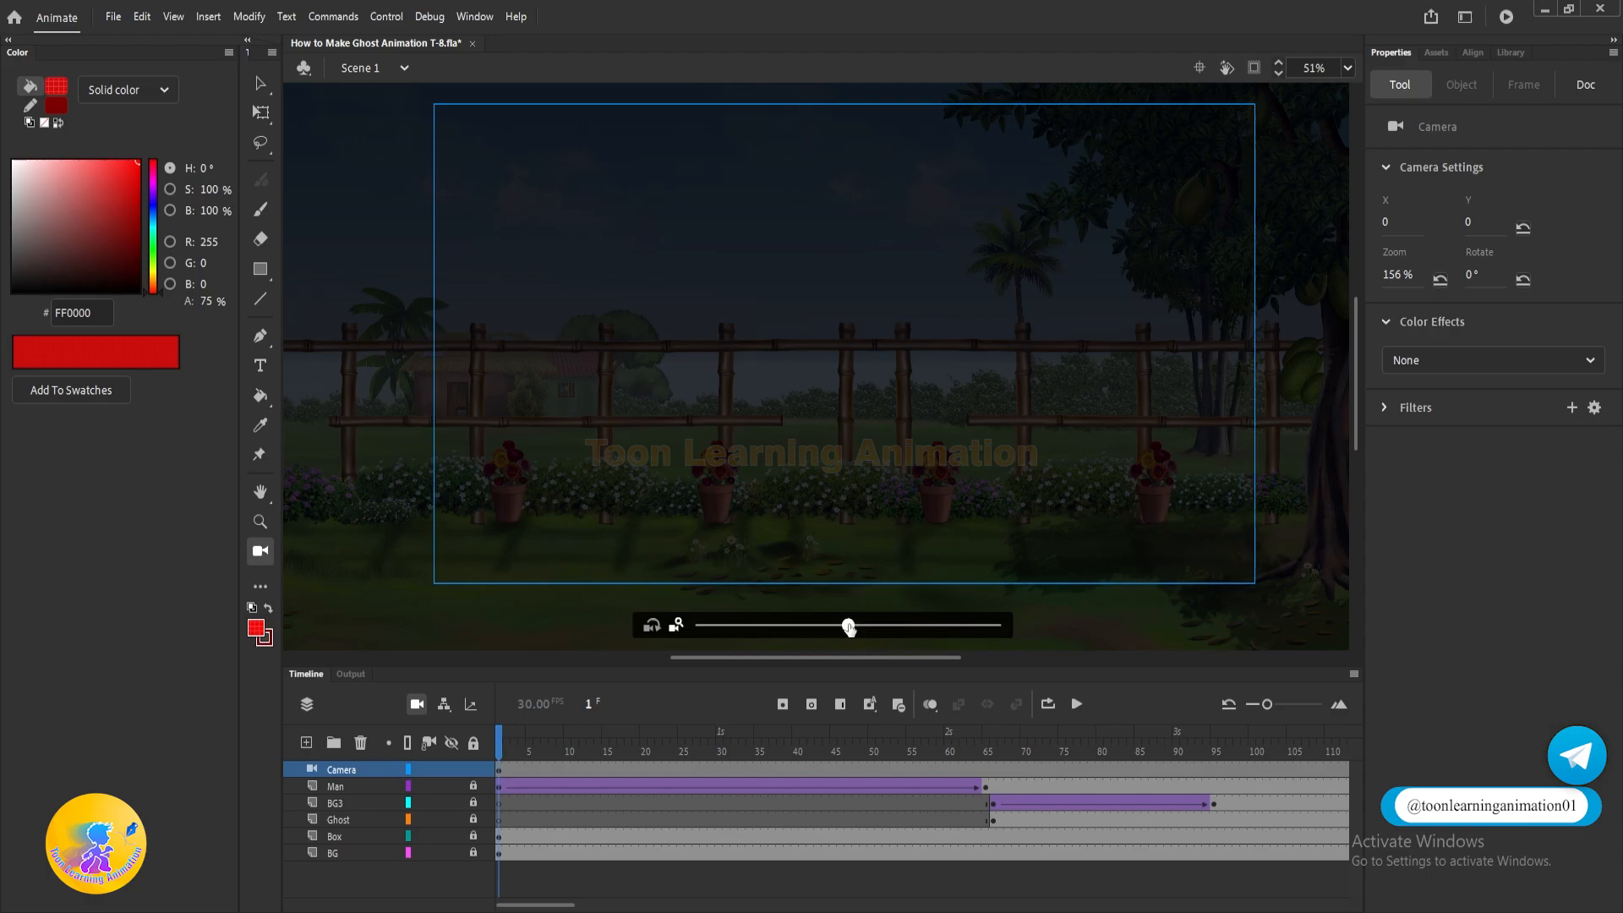
pyautogui.moveTo(848, 625); pyautogui.dragTo(710, 628)
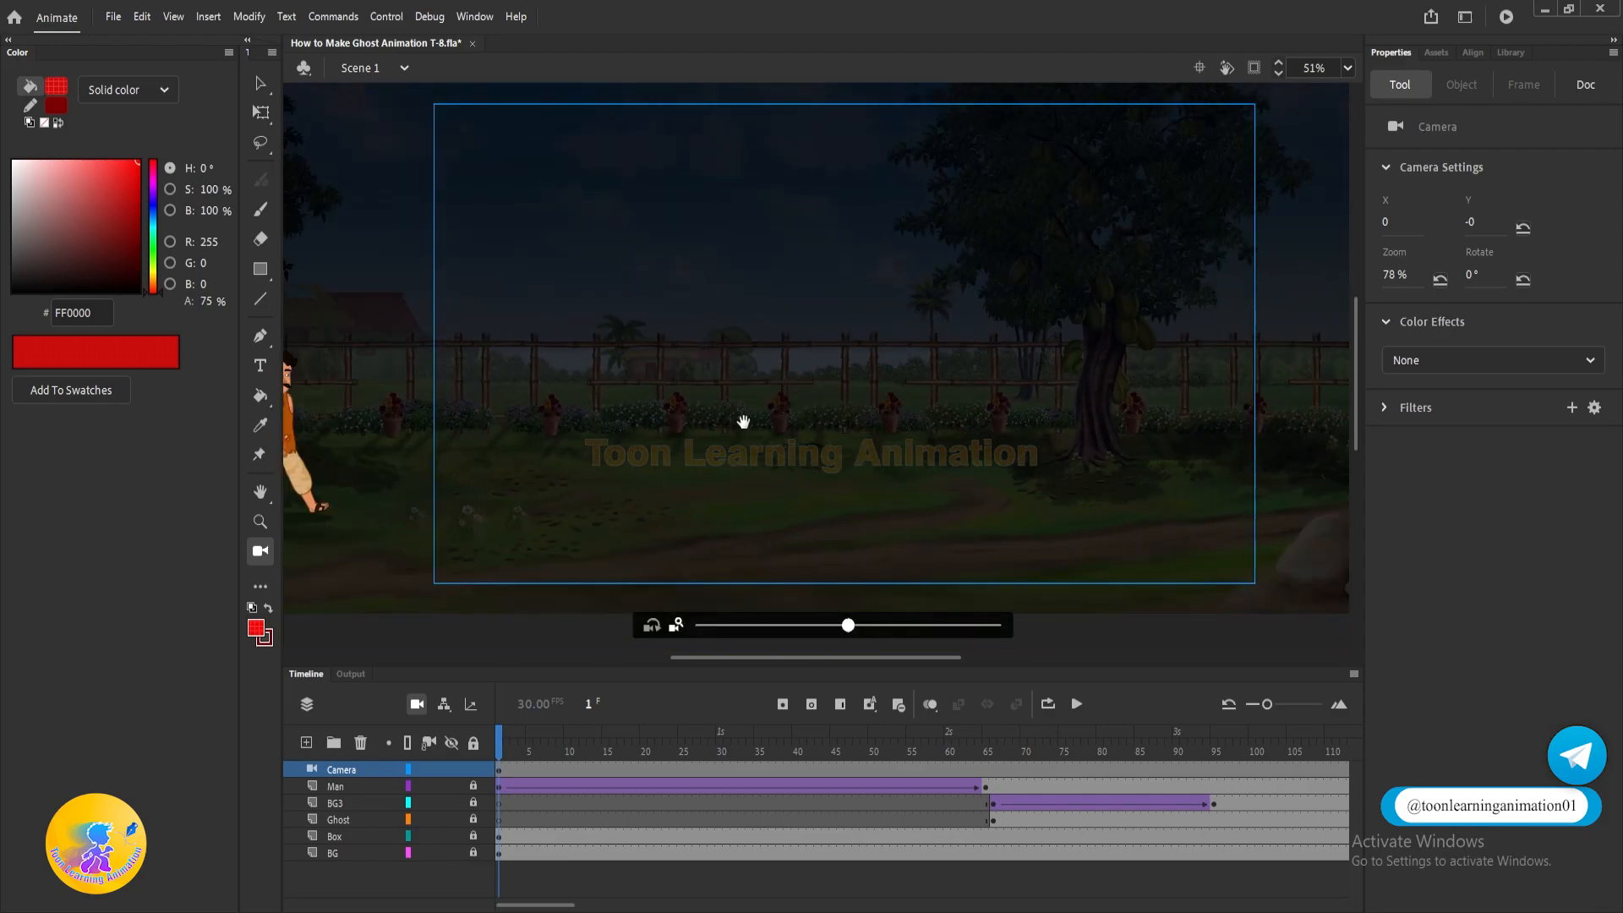
pyautogui.moveTo(744, 421); pyautogui.dragTo(856, 420)
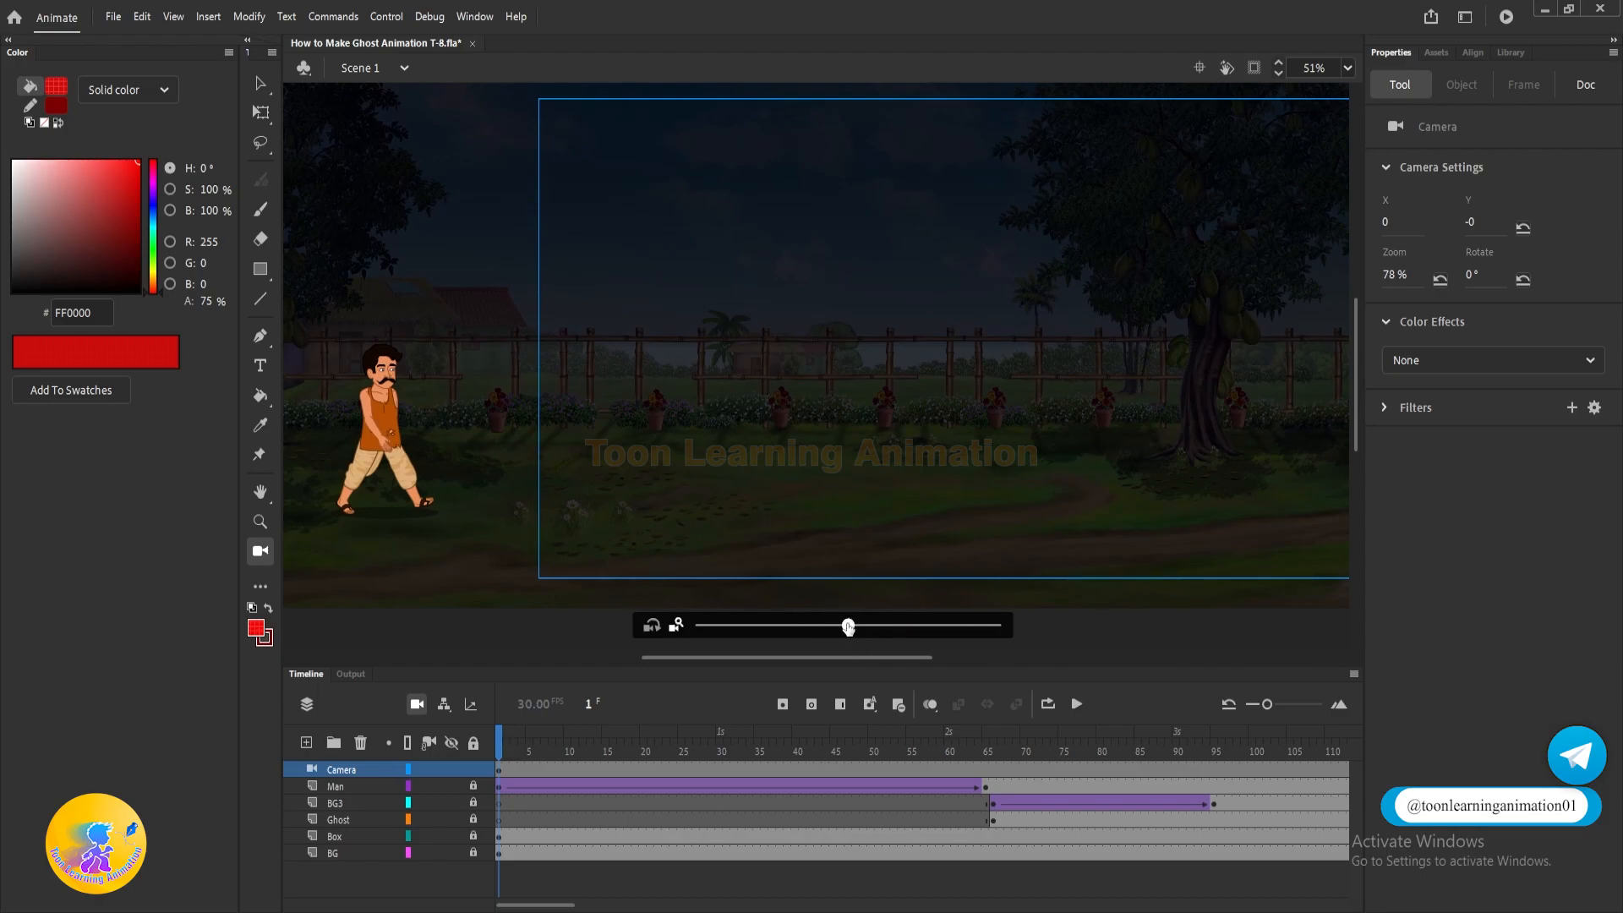
pyautogui.moveTo(764, 403); pyautogui.dragTo(786, 465)
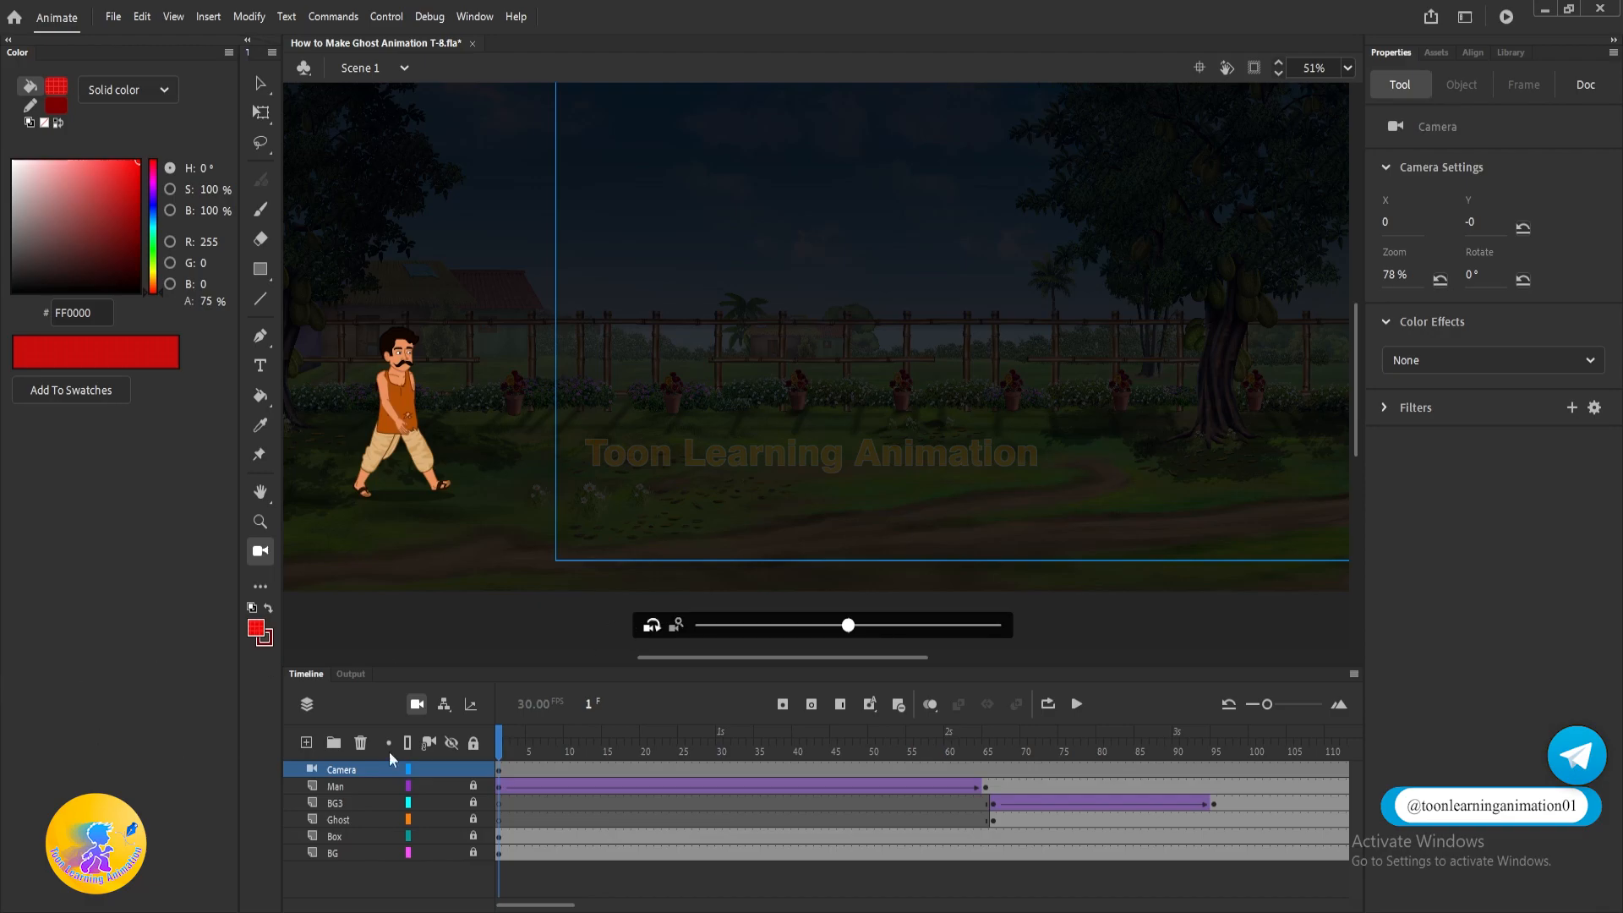
# Try rotating the camera to 9° and undo the rotation.
pyautogui.moveTo(861, 630); pyautogui.dragTo(764, 626)
pyautogui.moveTo(865, 625); pyautogui.dragTo(776, 626)
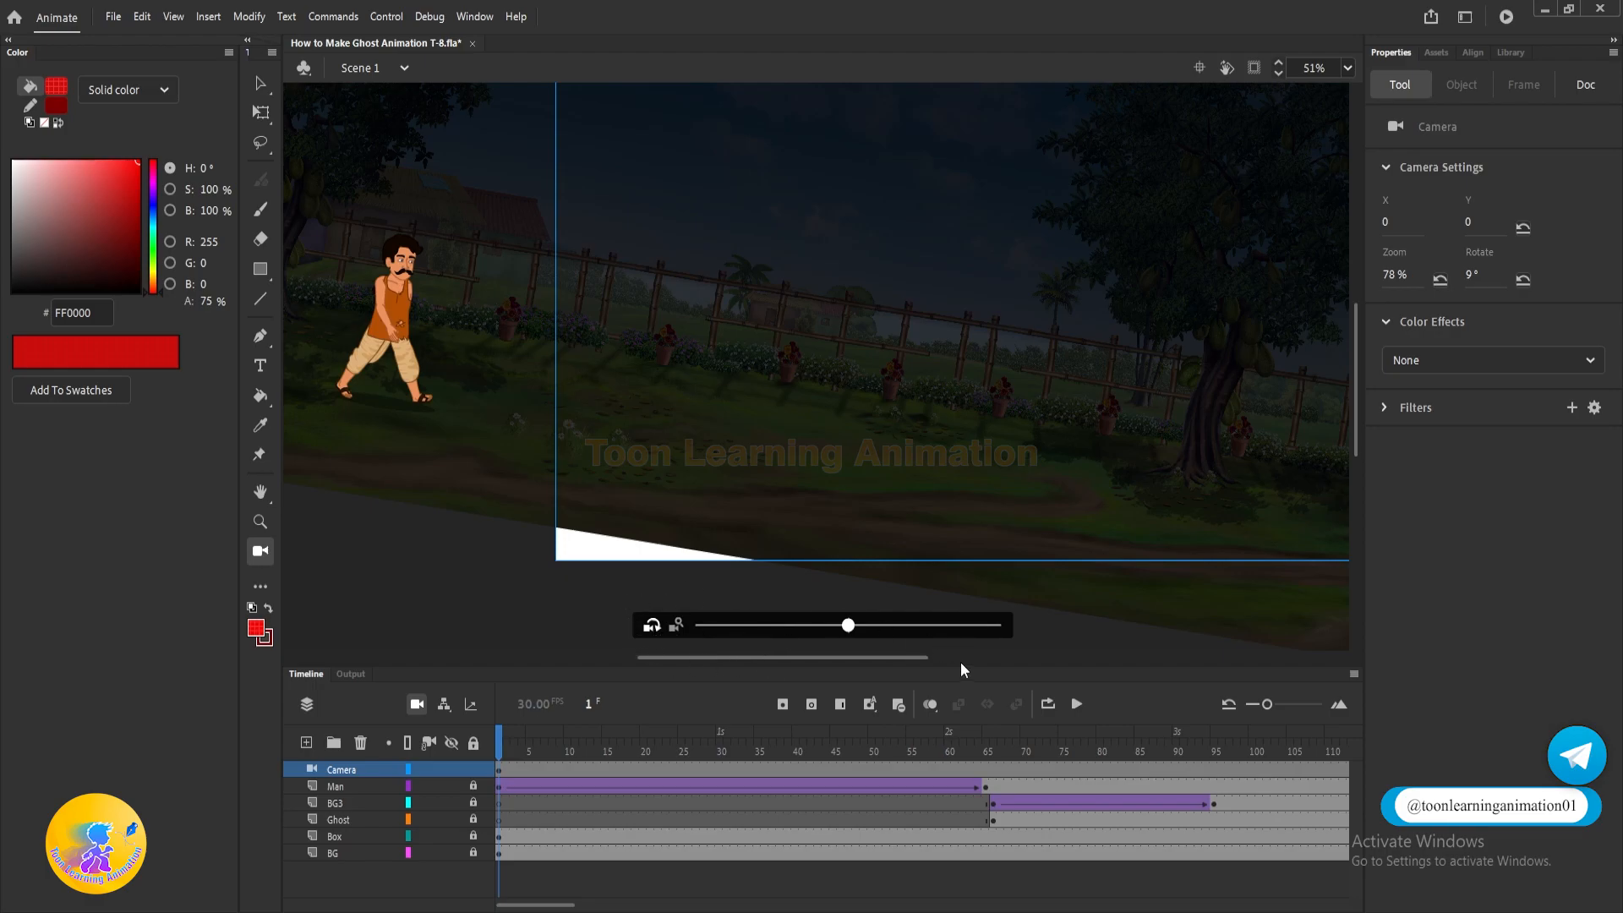
pyautogui.hotkey('ctrl', 'z')
pyautogui.hotkey('ctrl', 'z')
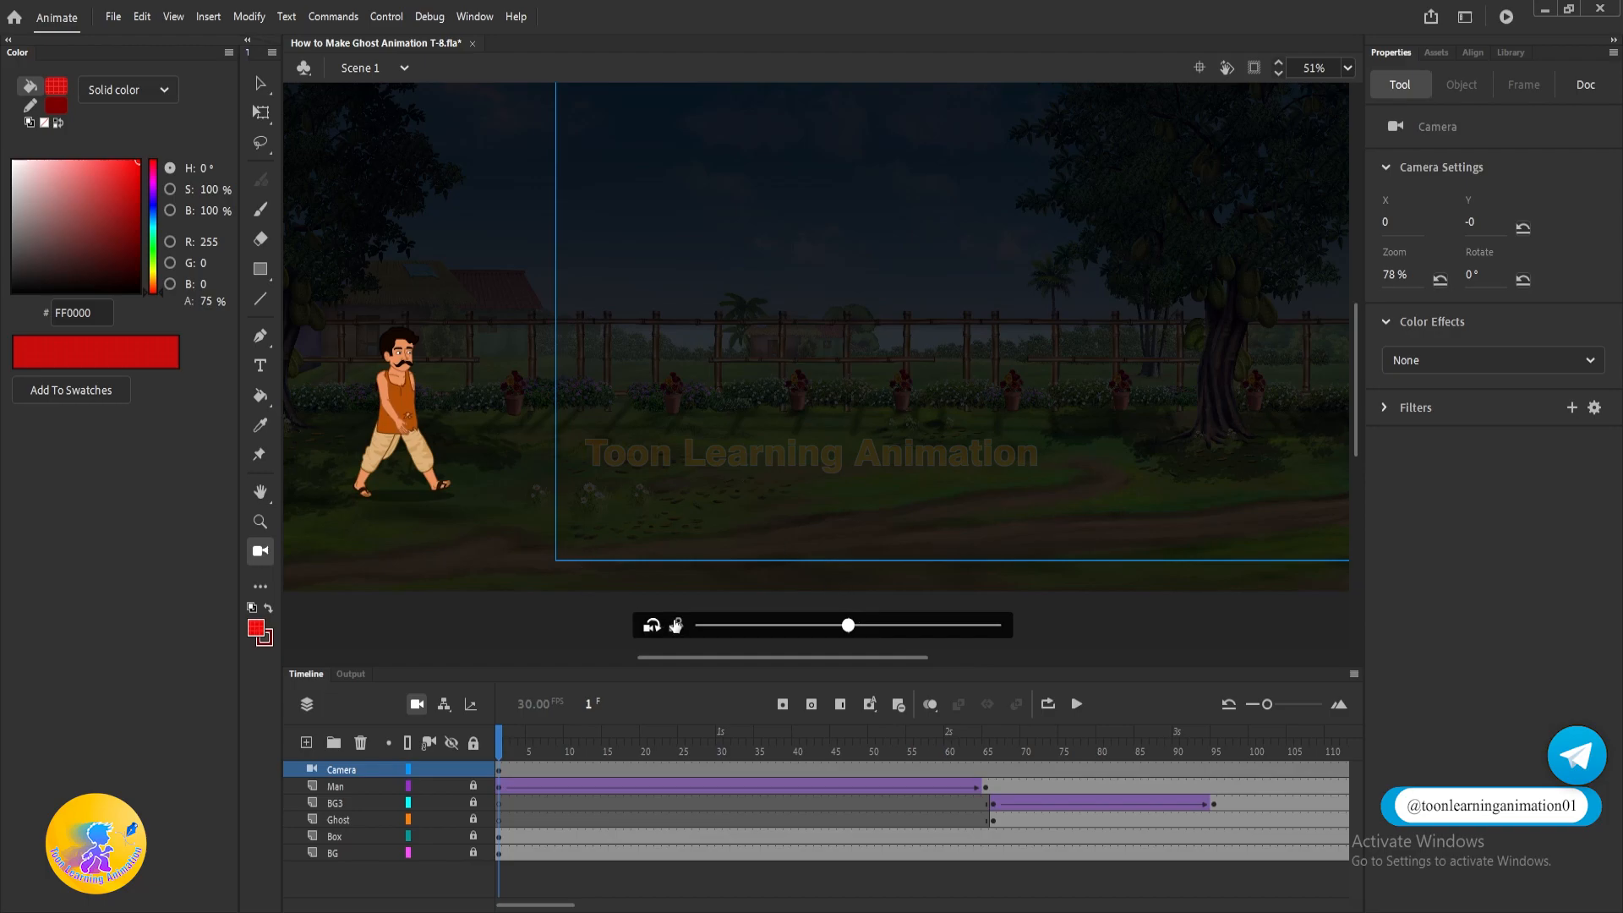
# Set the camera zoom to 70% on frame 1.
pyautogui.click(679, 625)
pyautogui.moveTo(969, 630); pyautogui.dragTo(804, 626)
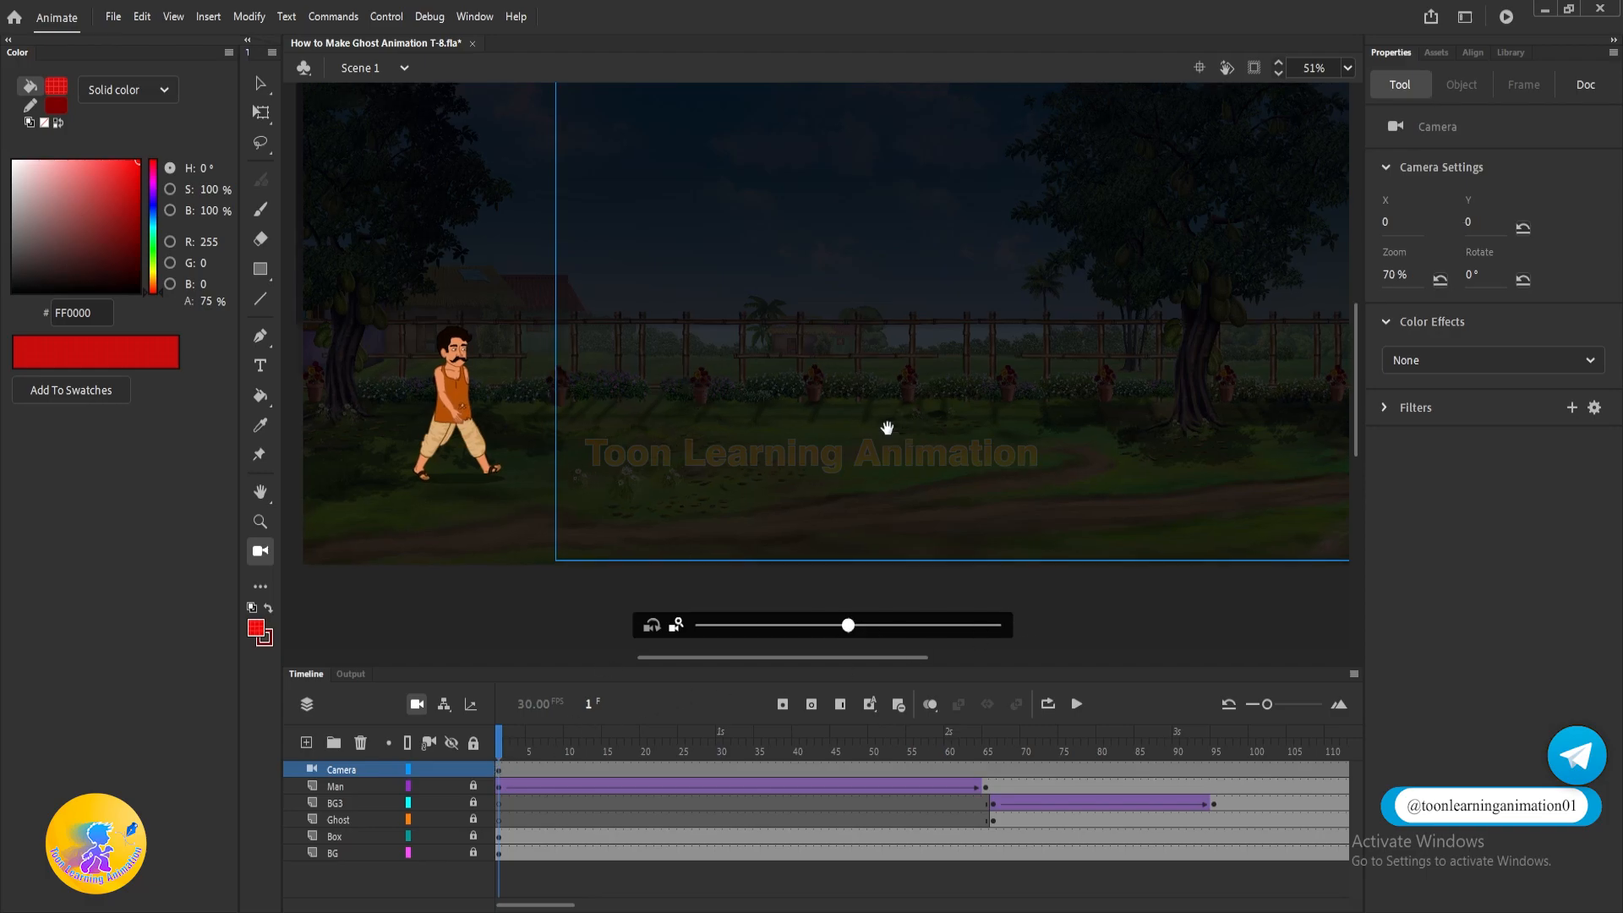
pyautogui.moveTo(887, 427); pyautogui.dragTo(924, 460)
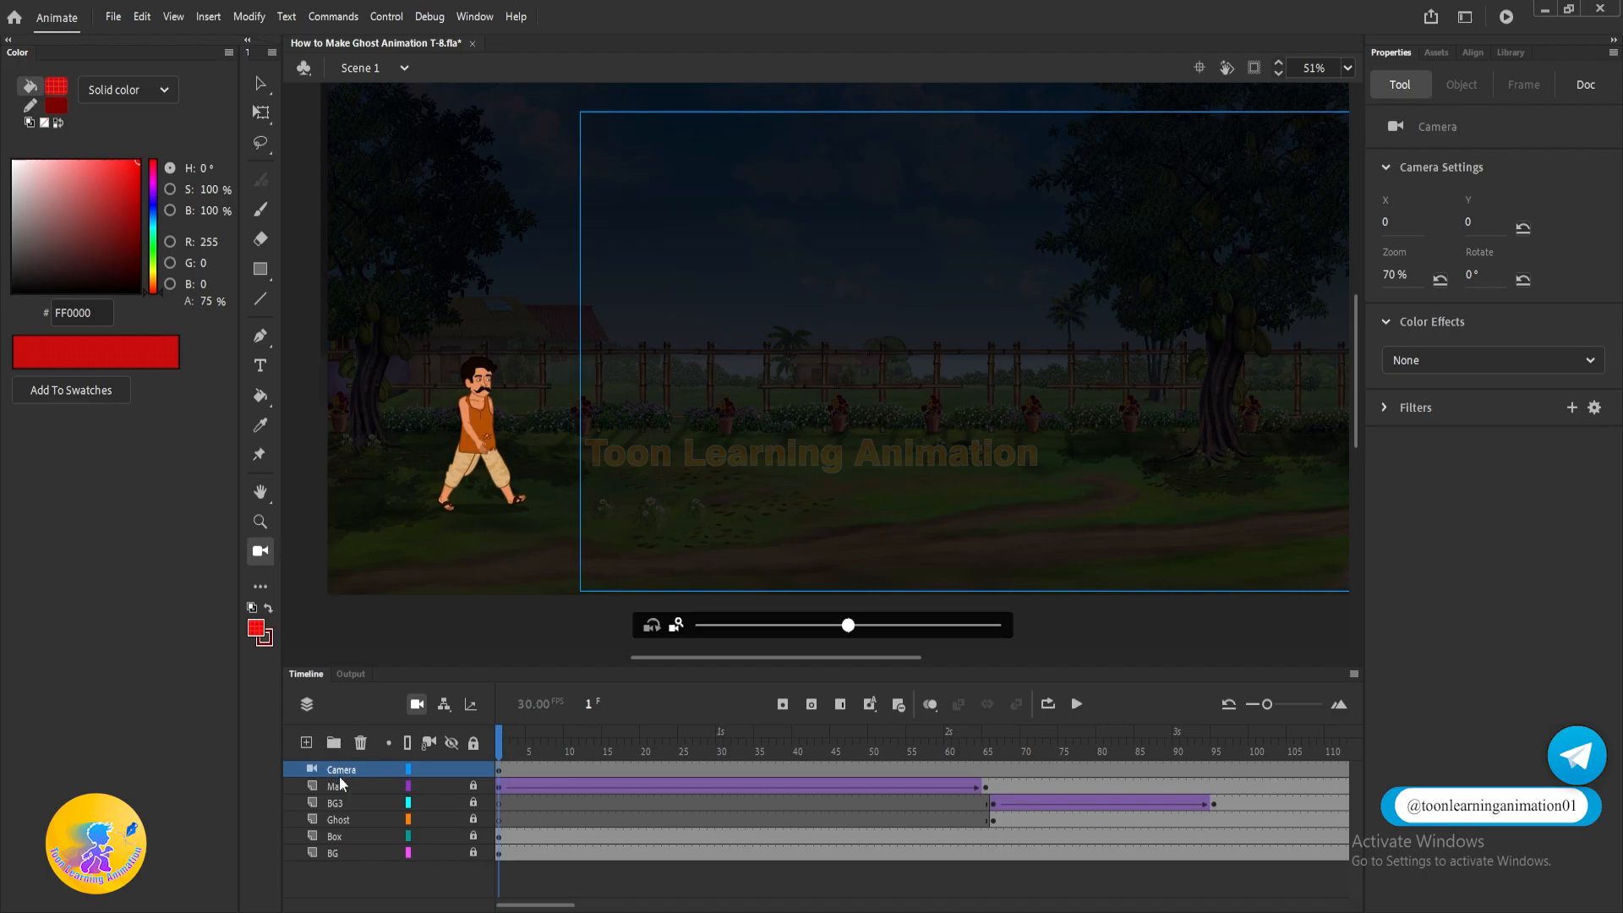
# Step through the first 25 frames of the Camera layer and examine the keyframe and tween commands available for its frames.
pyautogui.moveTo(500, 739); pyautogui.dragTo(659, 744)
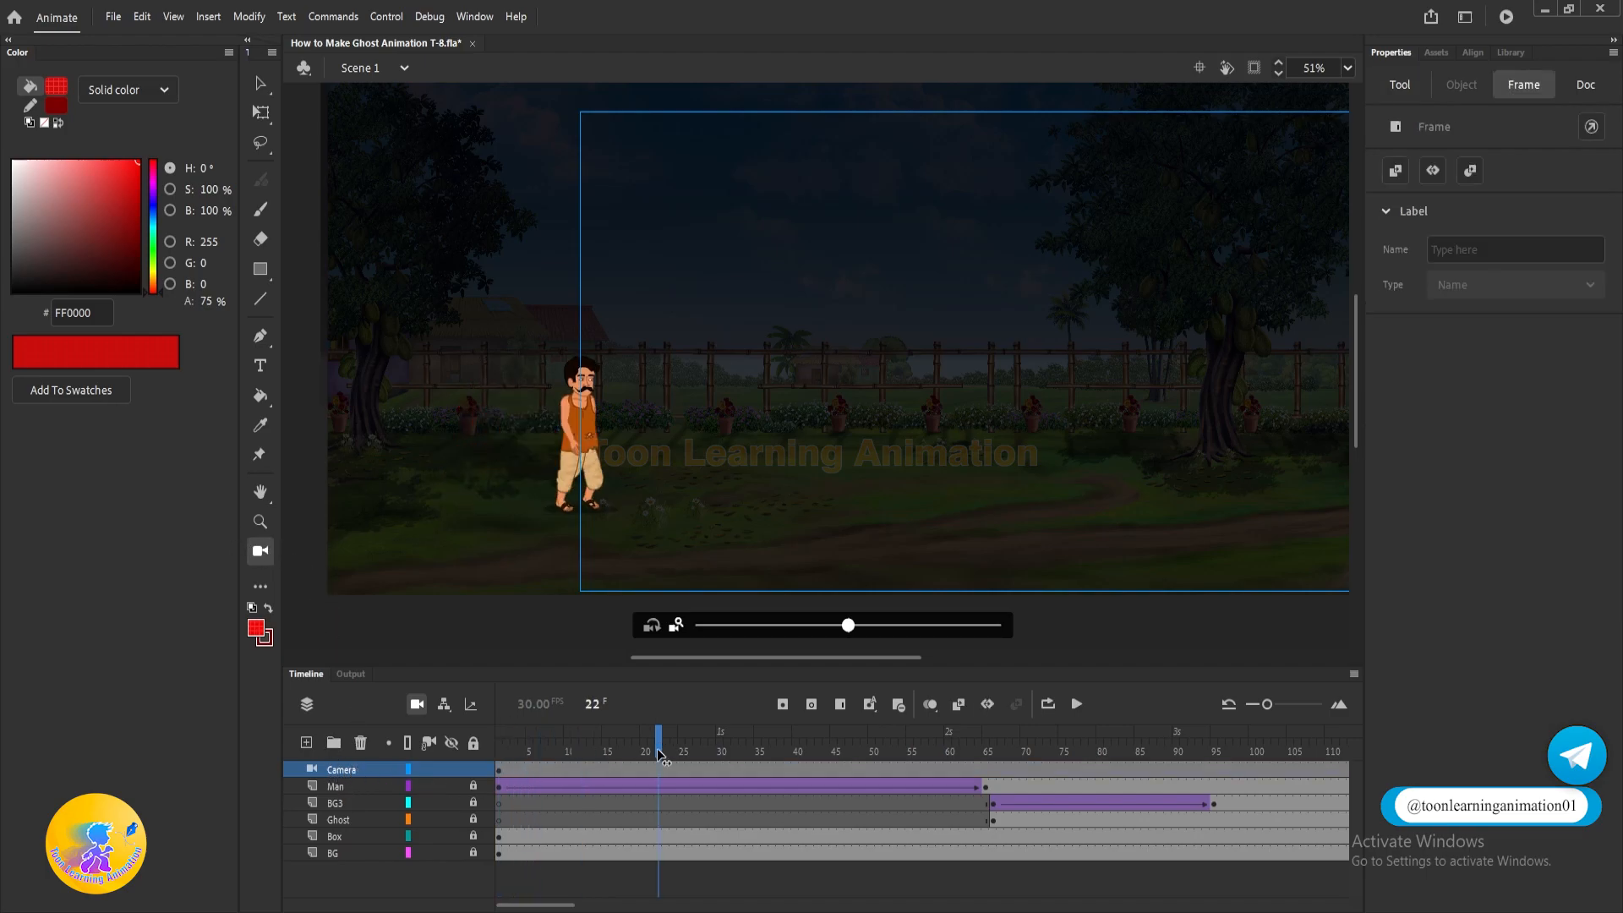
pyautogui.click(683, 769)
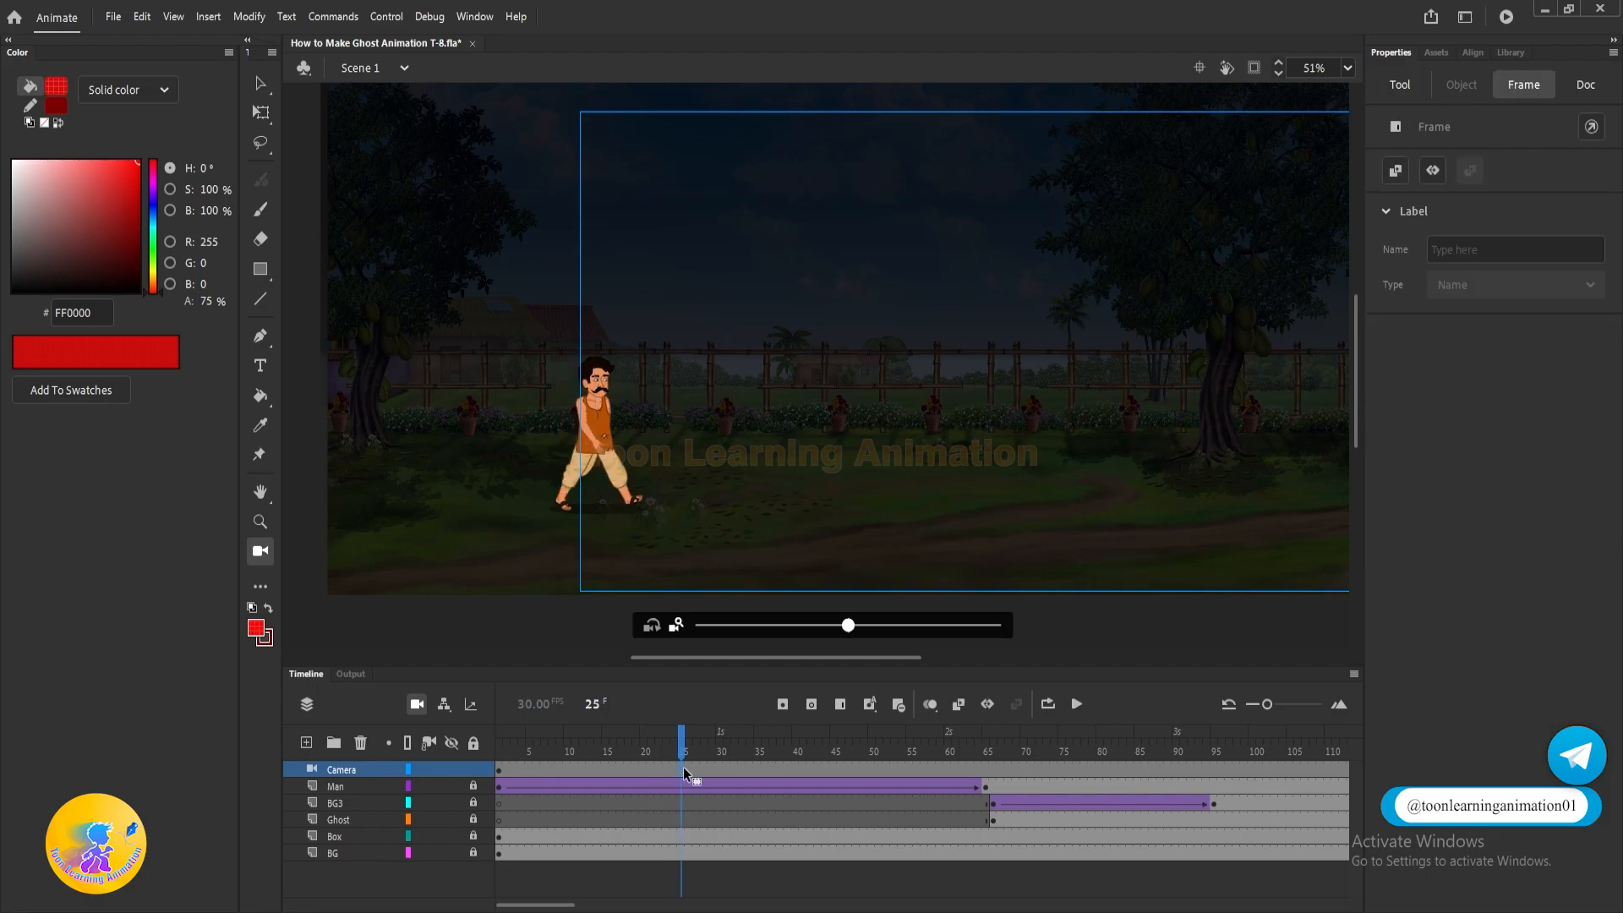
pyautogui.rightClick(649, 763)
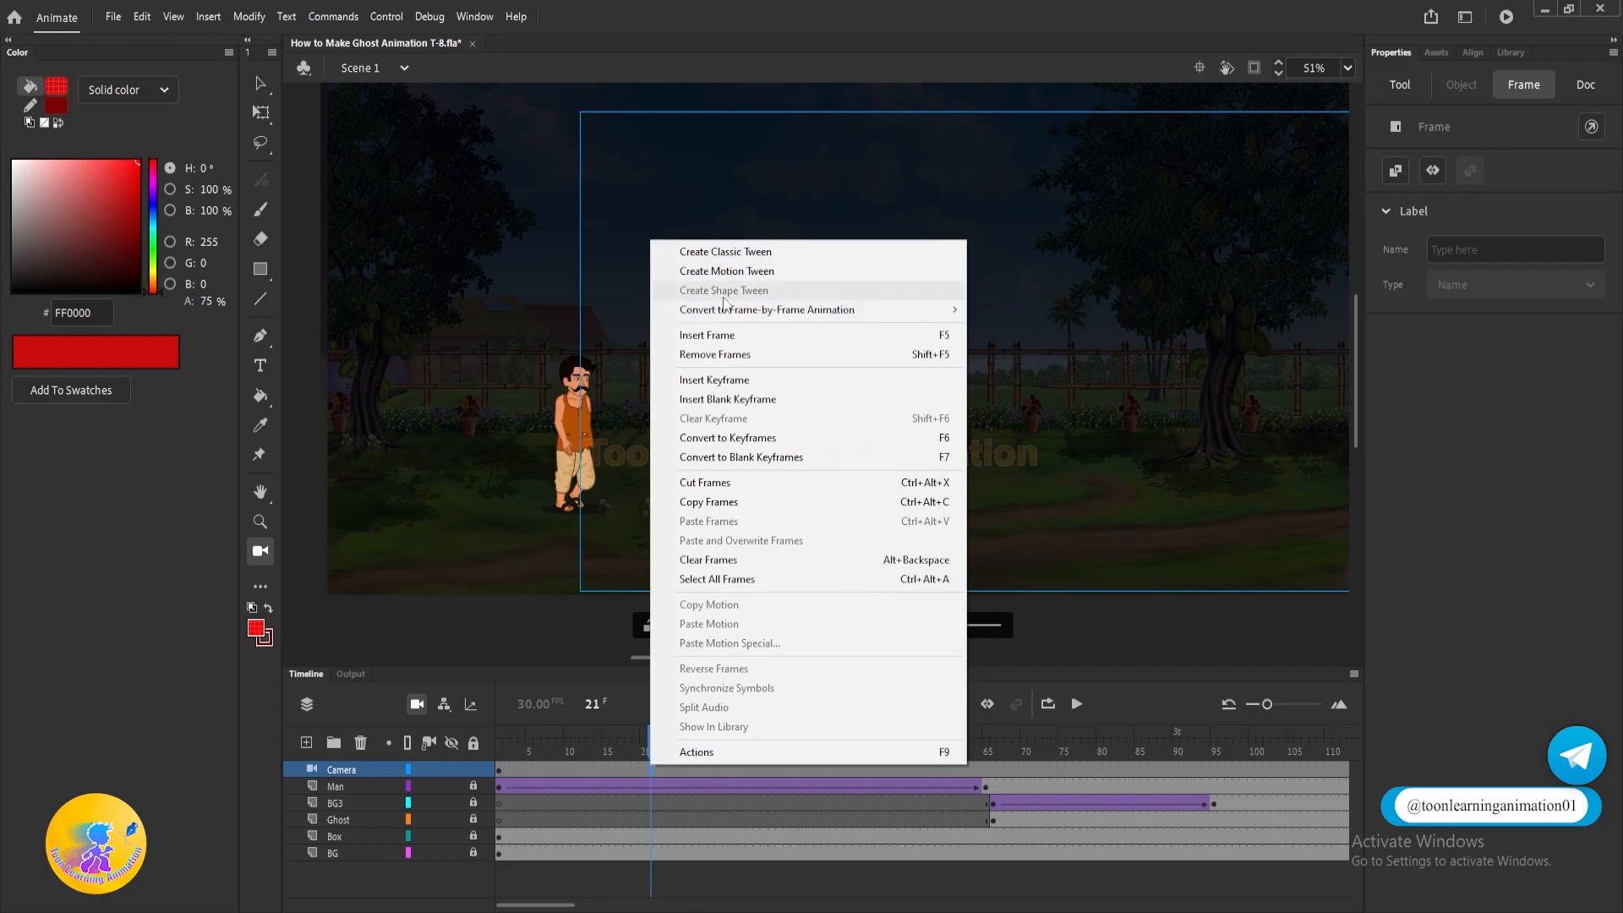
pyautogui.click(607, 747)
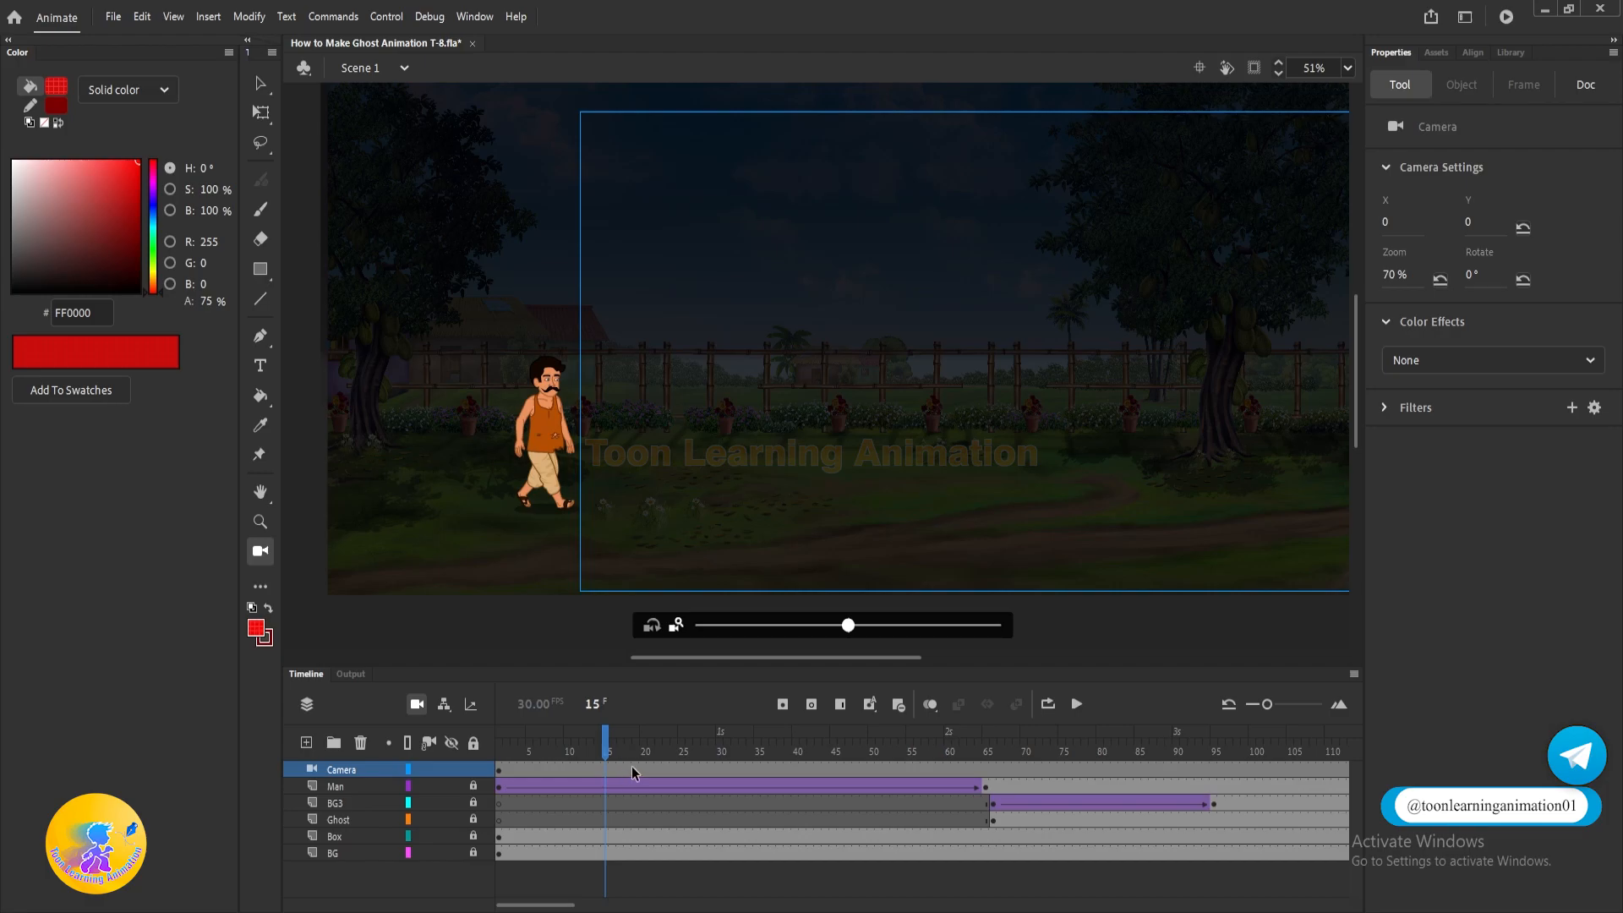
pyautogui.rightClick(631, 766)
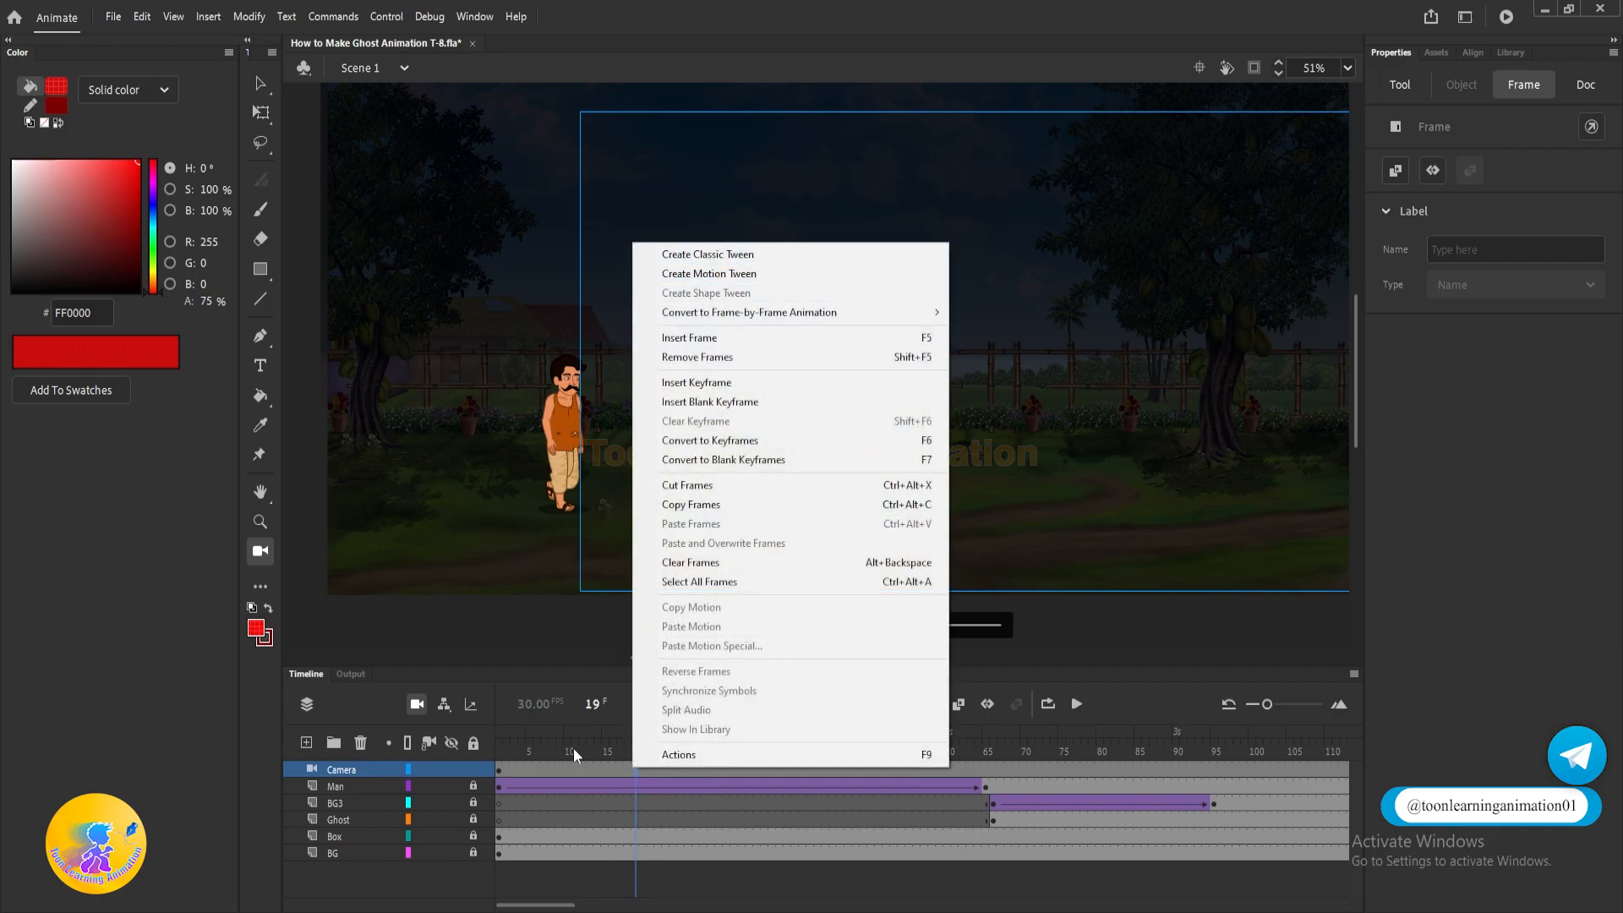
# At frame 13, zoom the camera to 137% and shift it onto the walking man, at X 1559 and Y -217.
pyautogui.click(588, 770)
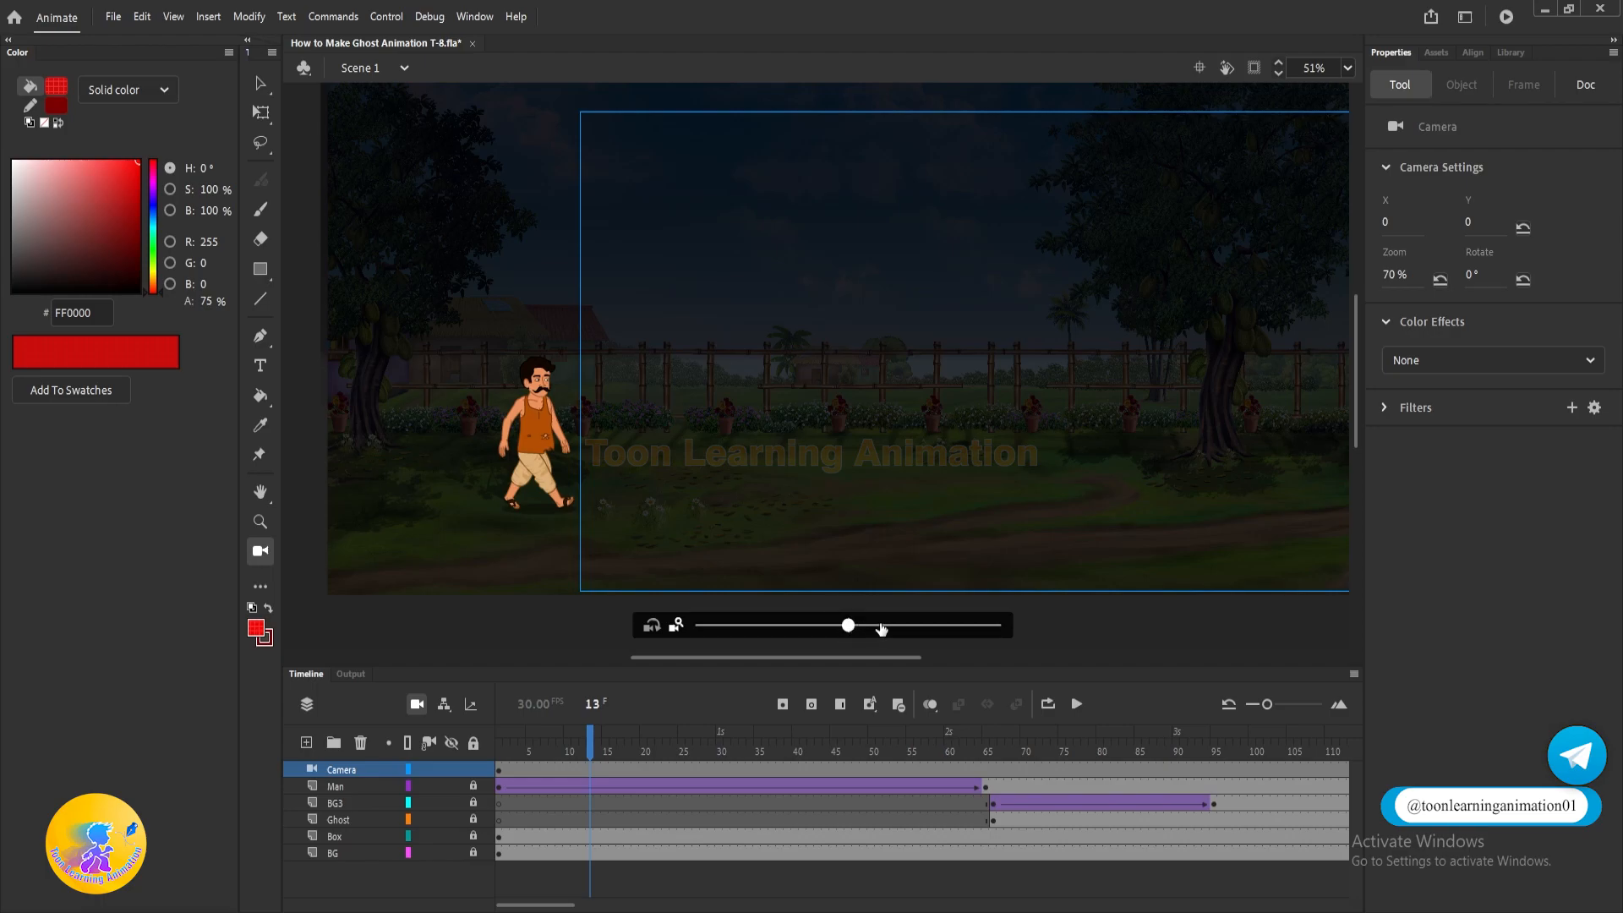
pyautogui.moveTo(882, 629); pyautogui.dragTo(996, 626)
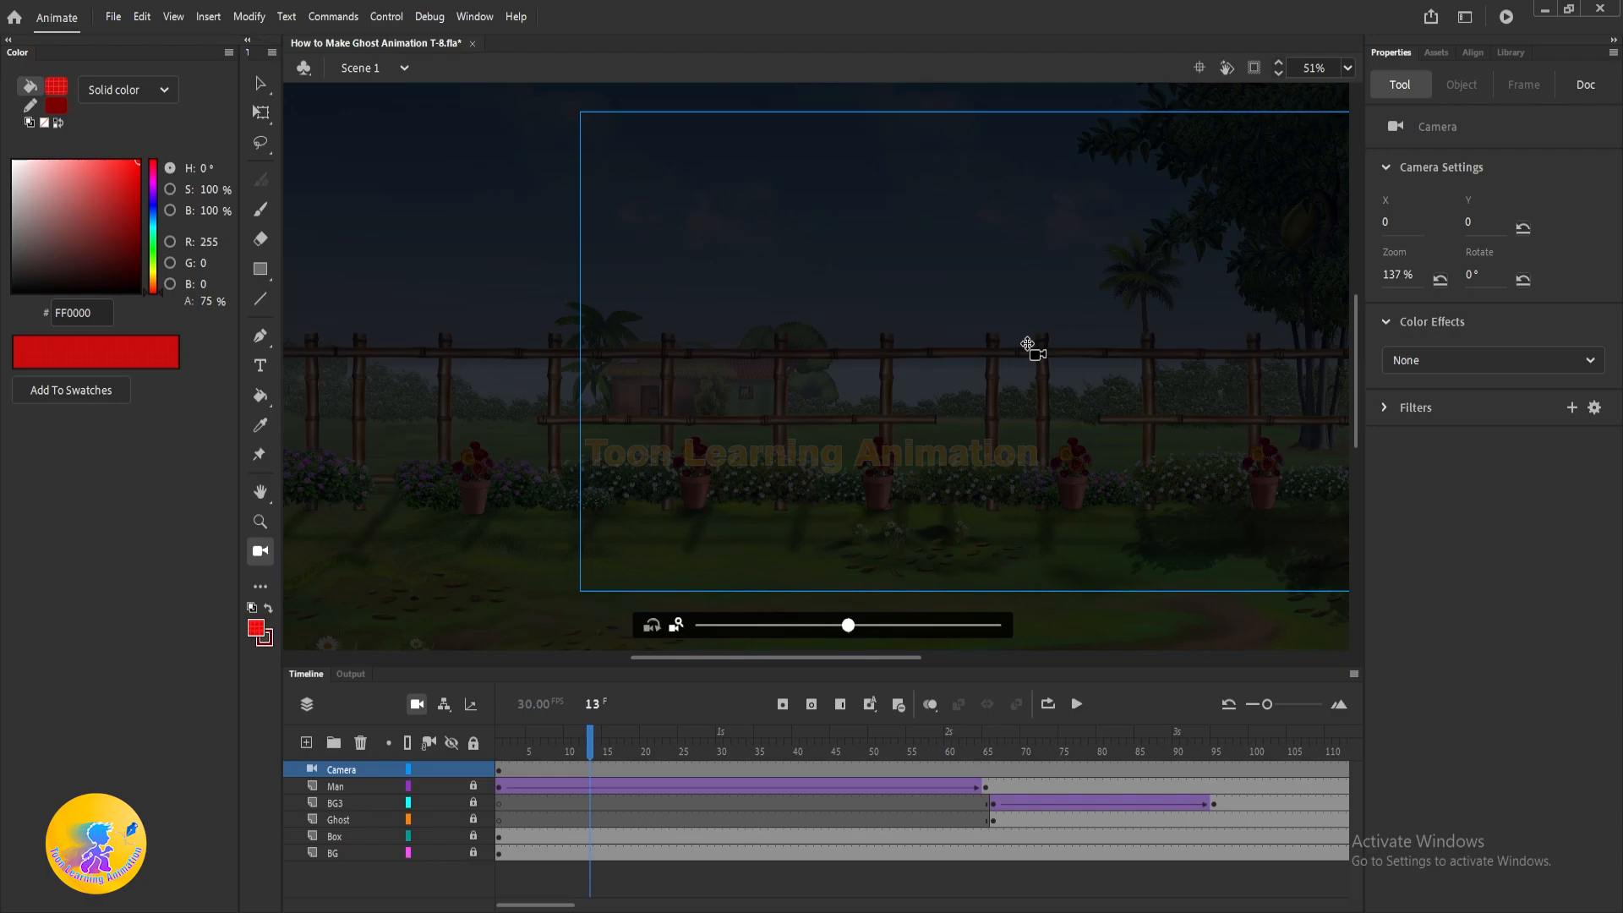
pyautogui.moveTo(1070, 338); pyautogui.dragTo(409, 434)
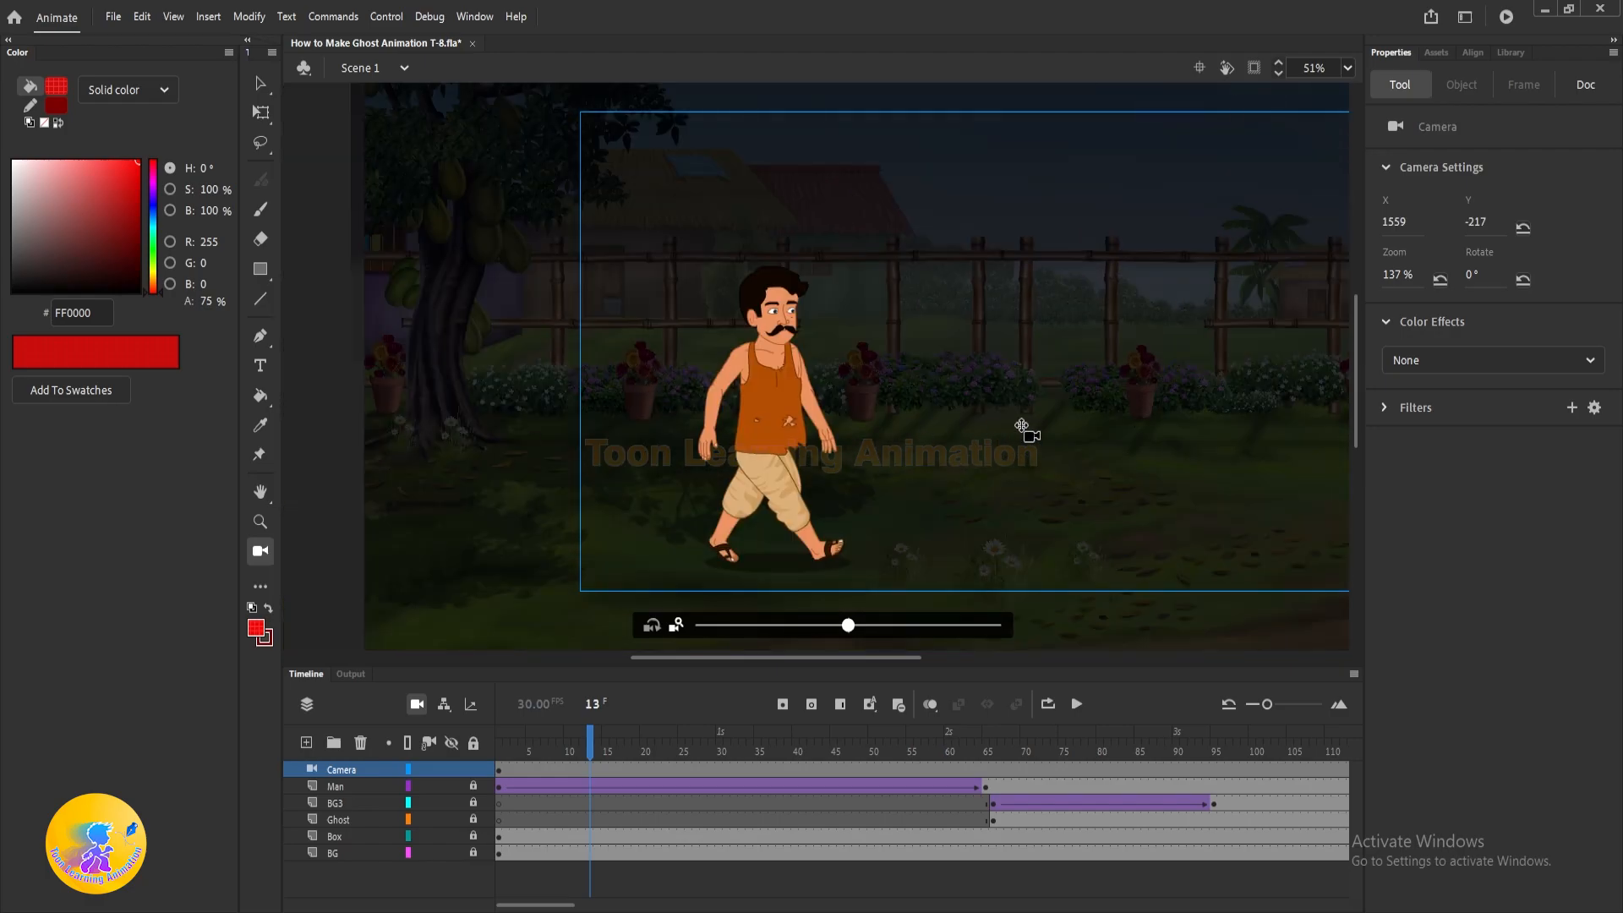
# Zoom the camera to 177% at frame 13 and frame the walking man at X 2494, Y -446.
pyautogui.moveTo(1021, 425); pyautogui.dragTo(993, 401)
pyautogui.moveTo(848, 626); pyautogui.dragTo(890, 625)
pyautogui.moveTo(1097, 392); pyautogui.dragTo(1032, 435)
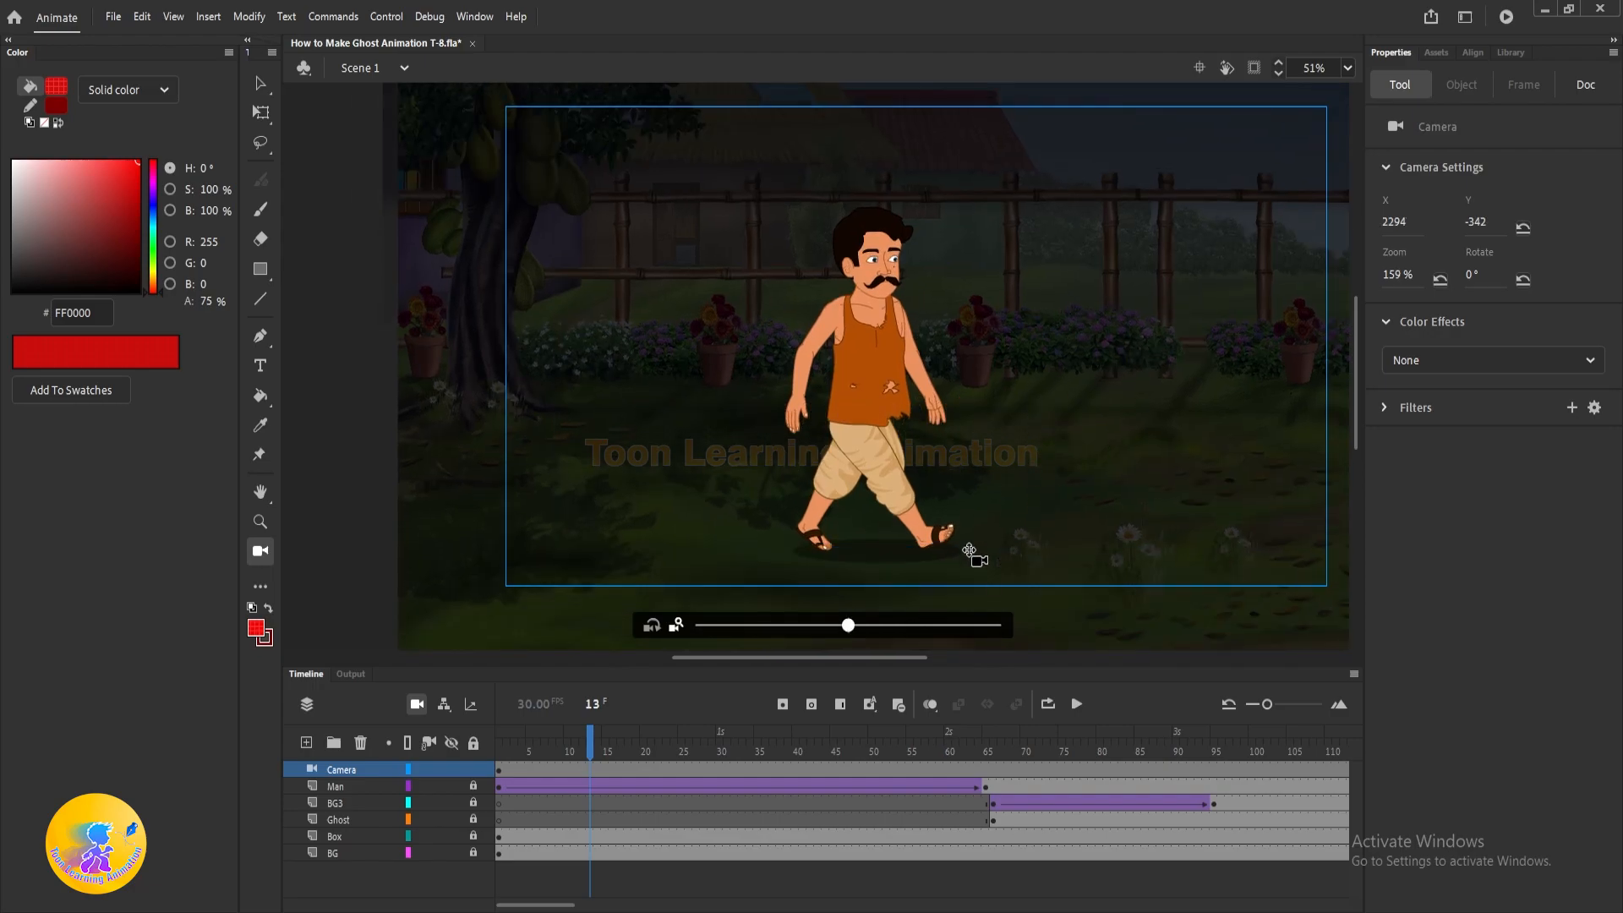
pyautogui.moveTo(848, 626); pyautogui.dragTo(917, 626)
pyautogui.moveTo(1170, 319); pyautogui.dragTo(1126, 365)
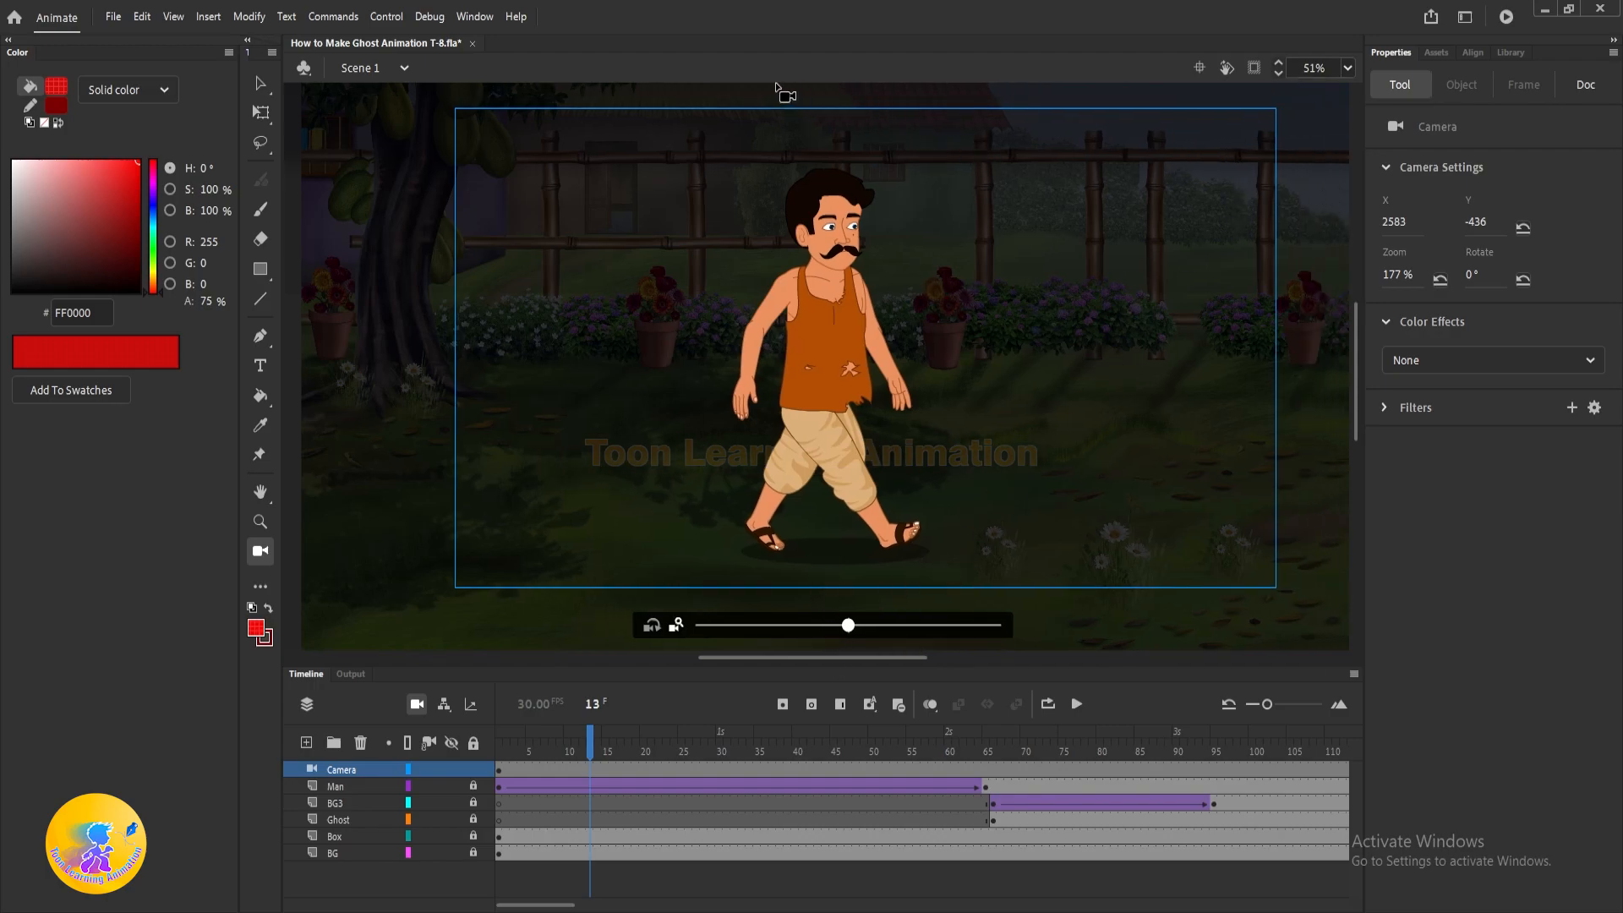
pyautogui.moveTo(1056, 392)
pyautogui.mouseDown()
pyautogui.moveTo(960, 397)
pyautogui.moveTo(1088, 399)
pyautogui.mouseUp()
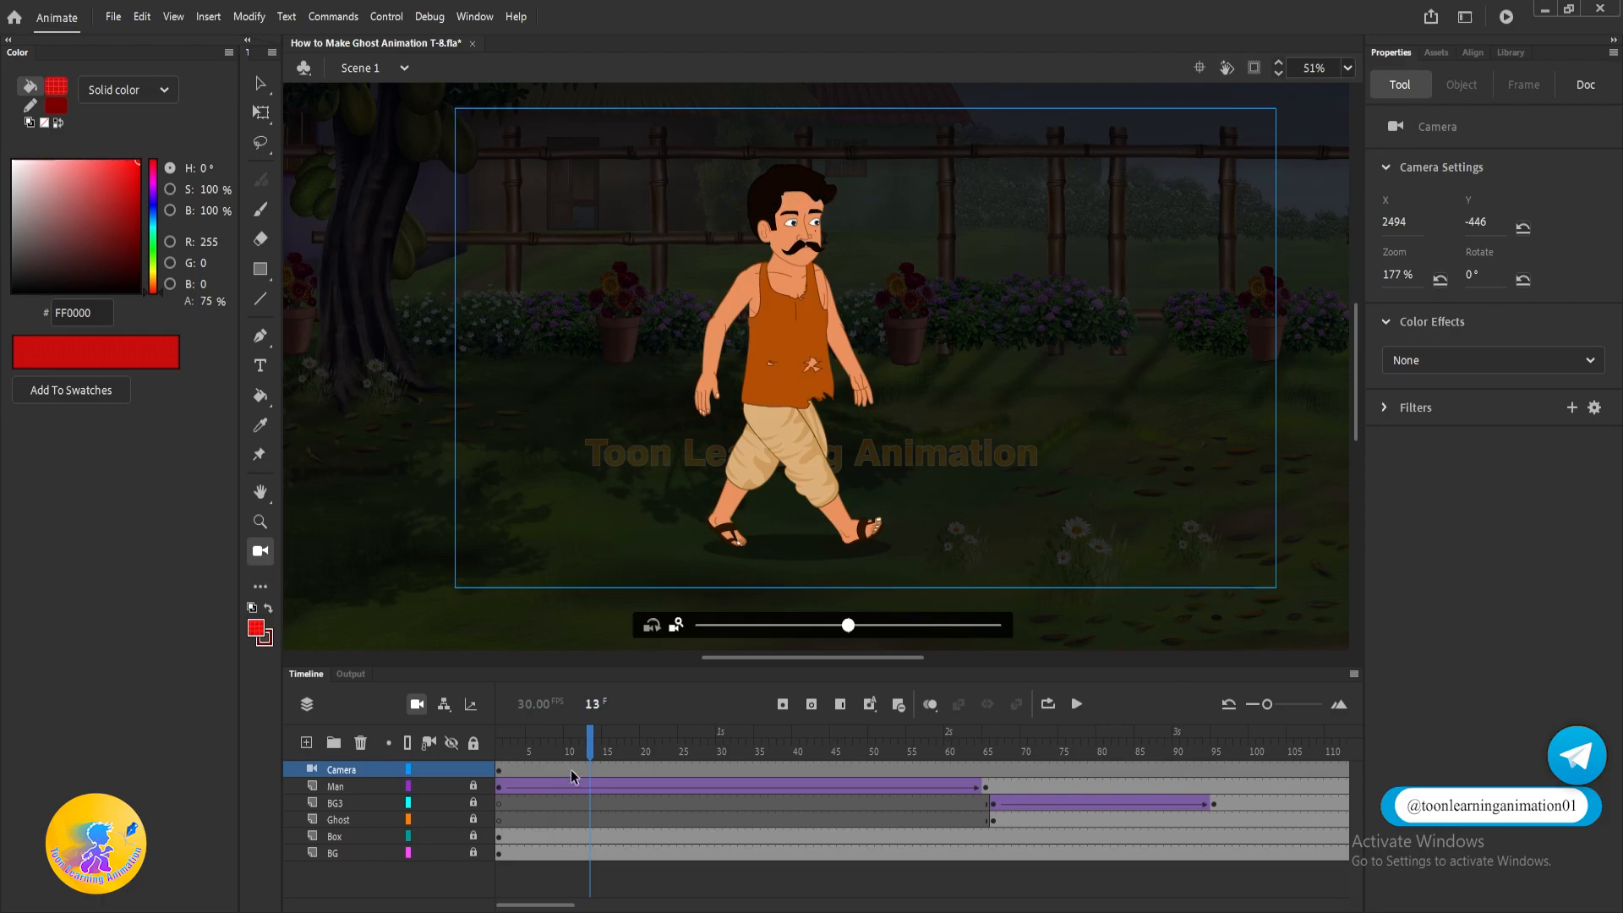
# Shift the camera on frame 1 to X 2687, Y -446 and review the man's walk through the timeline.
pyautogui.moveTo(590, 741); pyautogui.dragTo(499, 741)
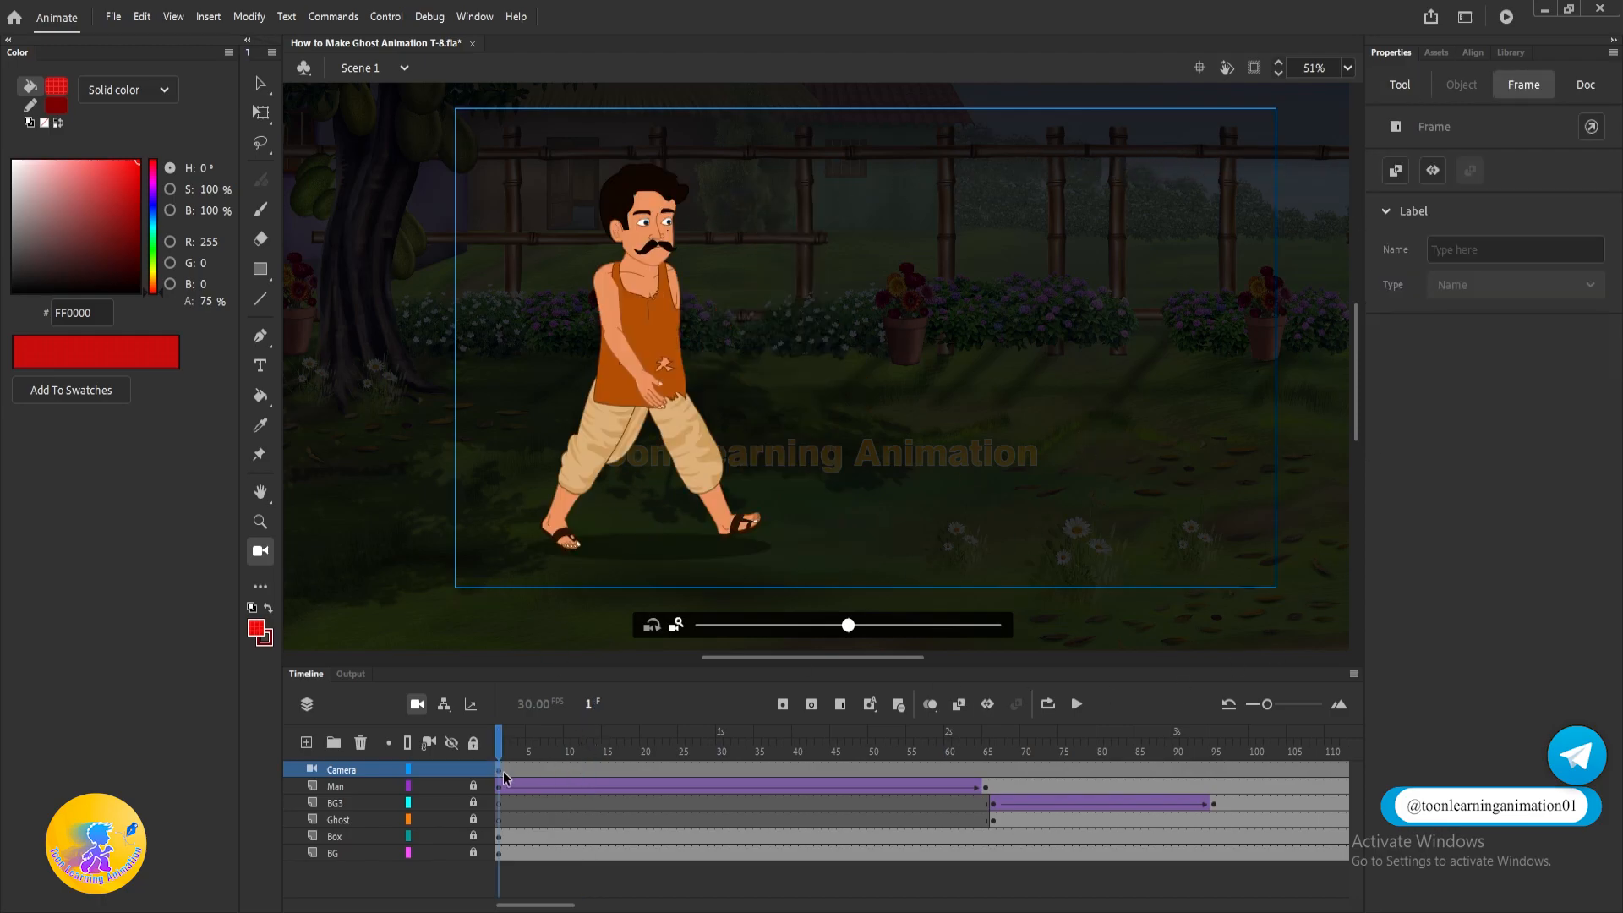
pyautogui.moveTo(1082, 453); pyautogui.dragTo(1000, 452)
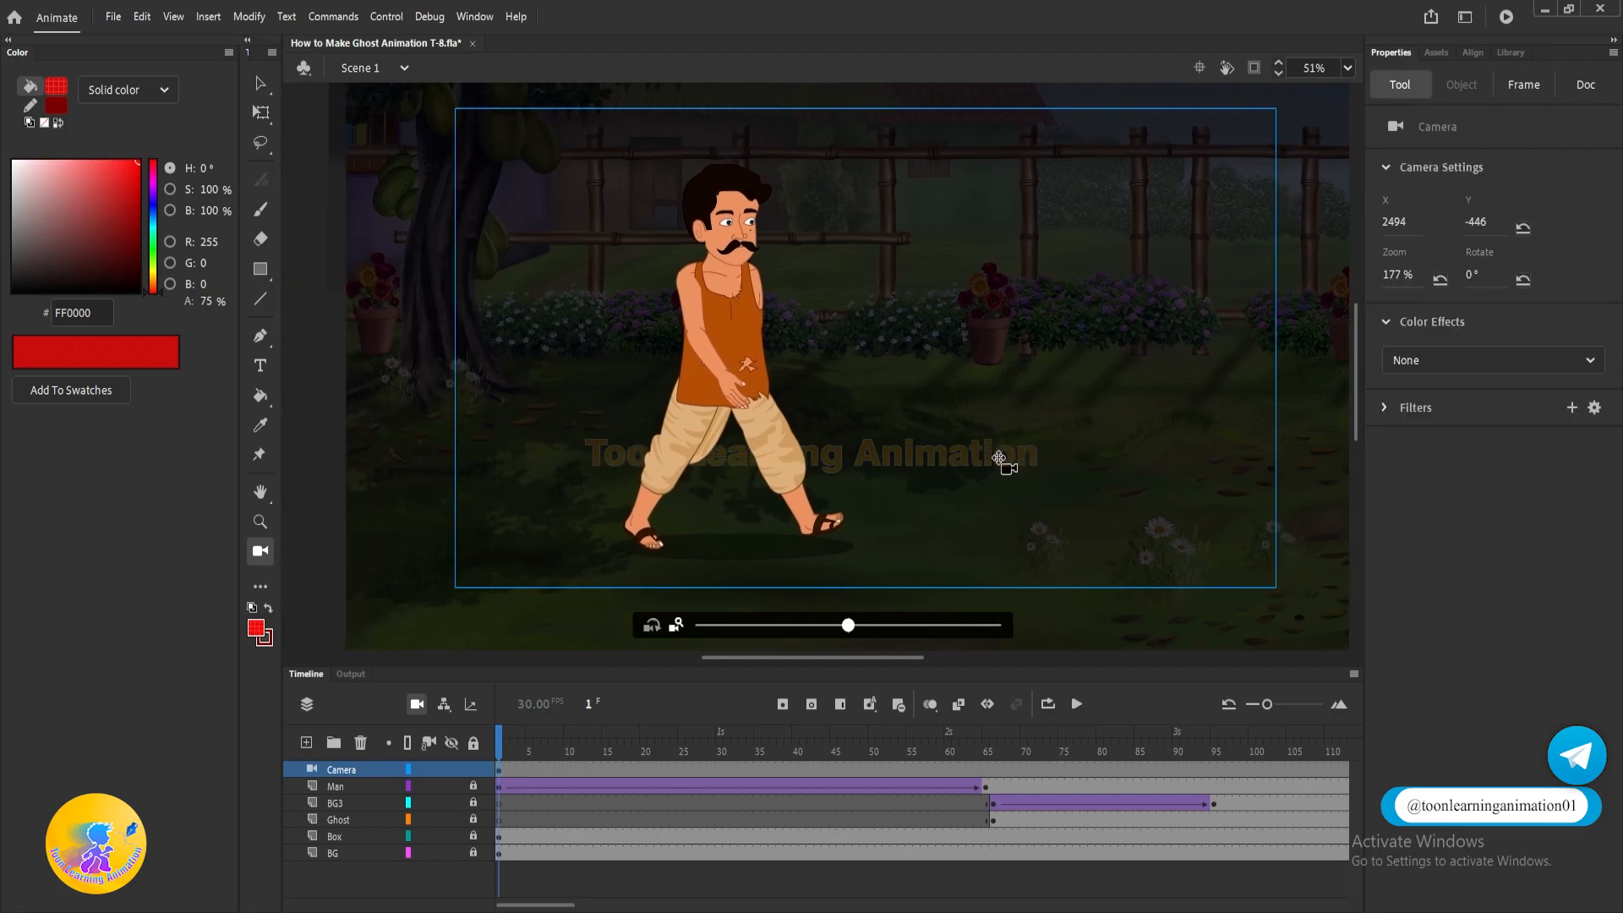
pyautogui.moveTo(918, 732); pyautogui.dragTo(990, 743)
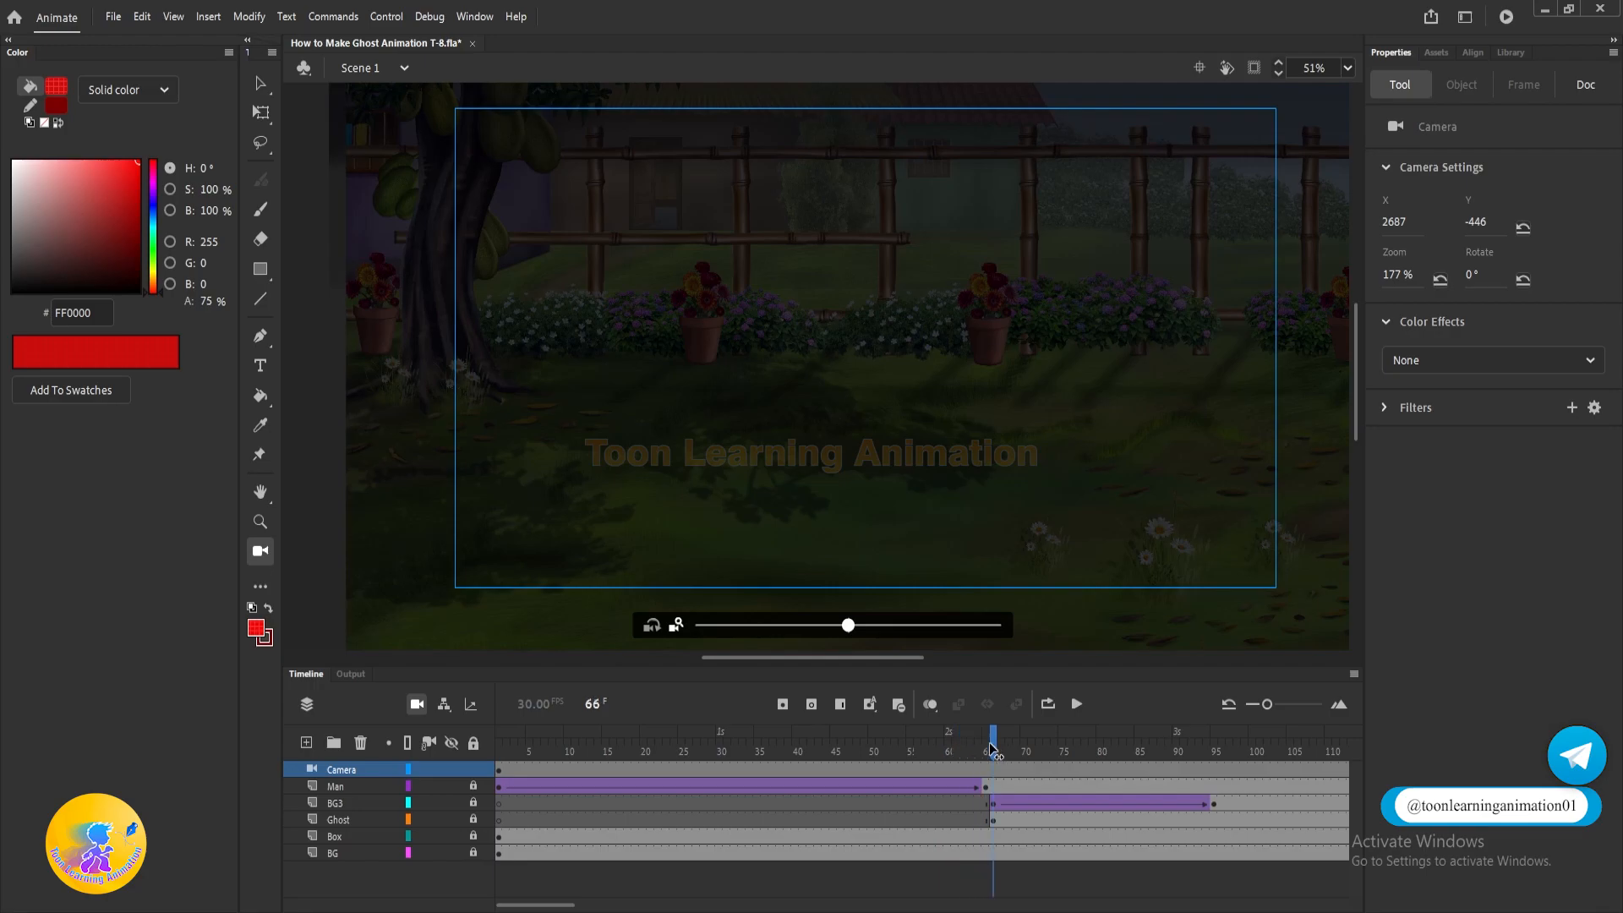
pyautogui.moveTo(521, 737); pyautogui.dragTo(465, 751)
pyautogui.press('Return')
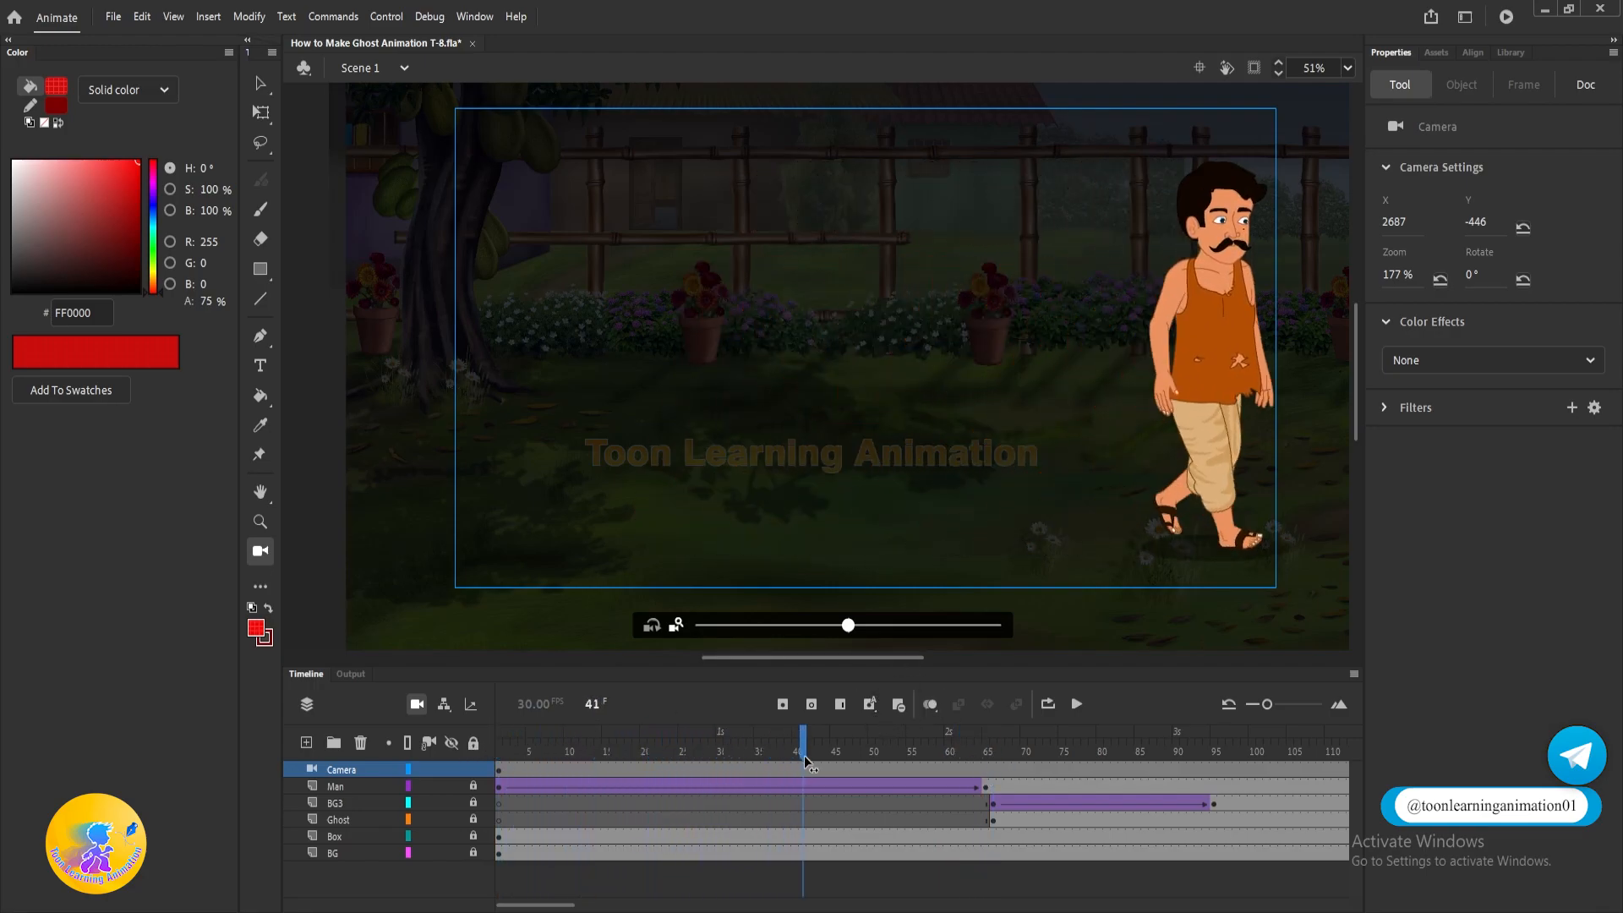
# Add a Camera keyframe at frame 65 and shift the camera onto the man at X 1371, Y -446.
pyautogui.click(986, 768)
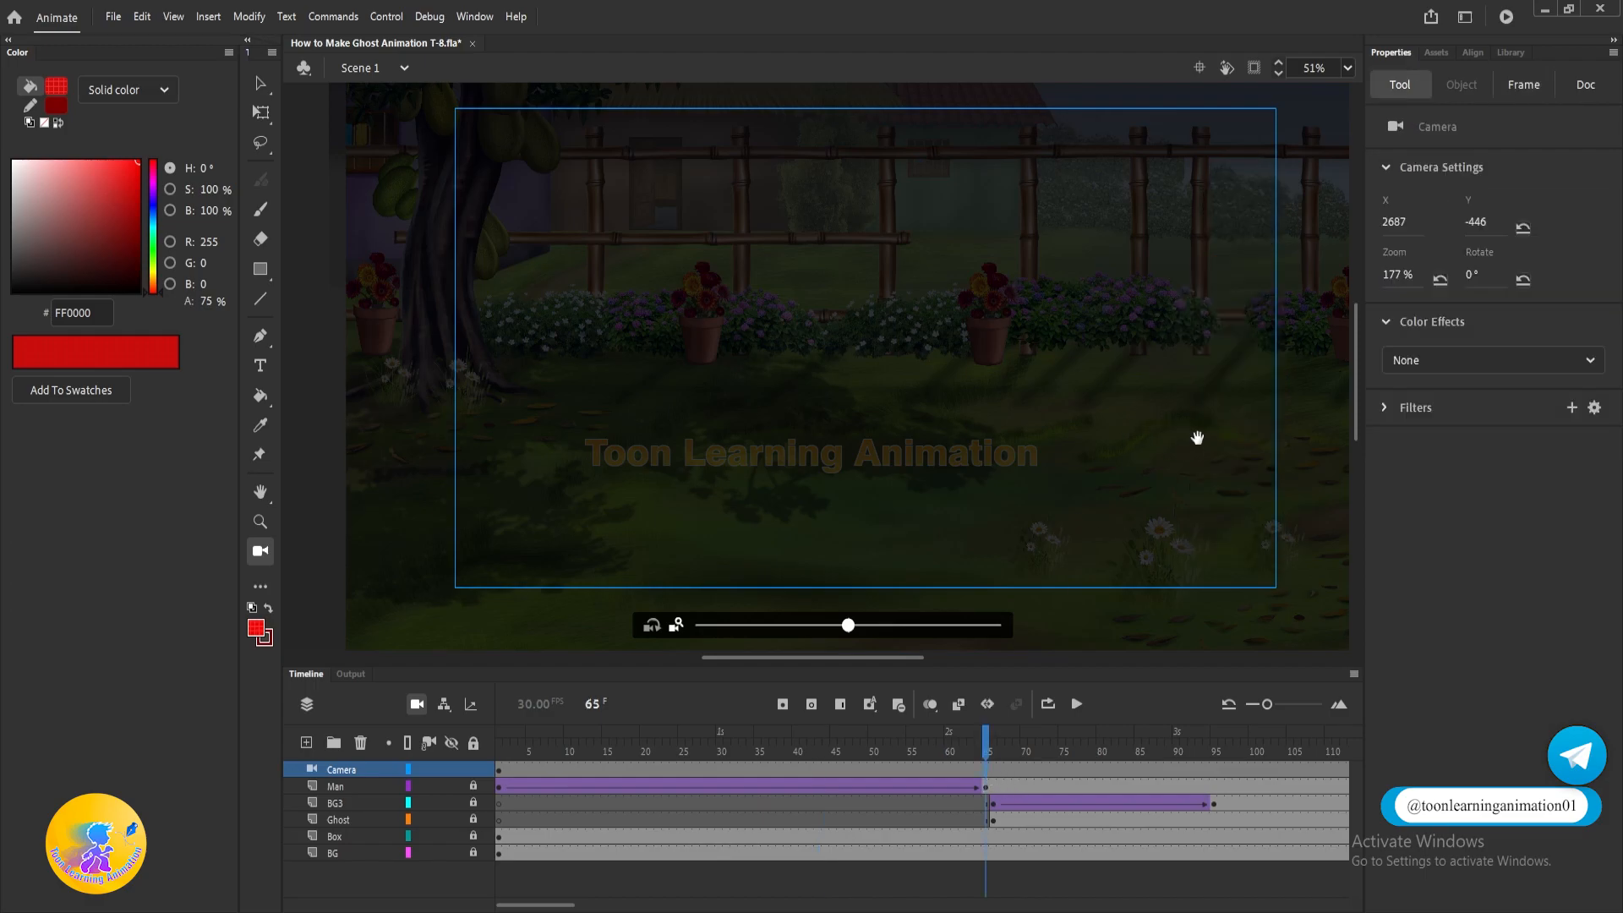
pyautogui.moveTo(1203, 439); pyautogui.dragTo(827, 437)
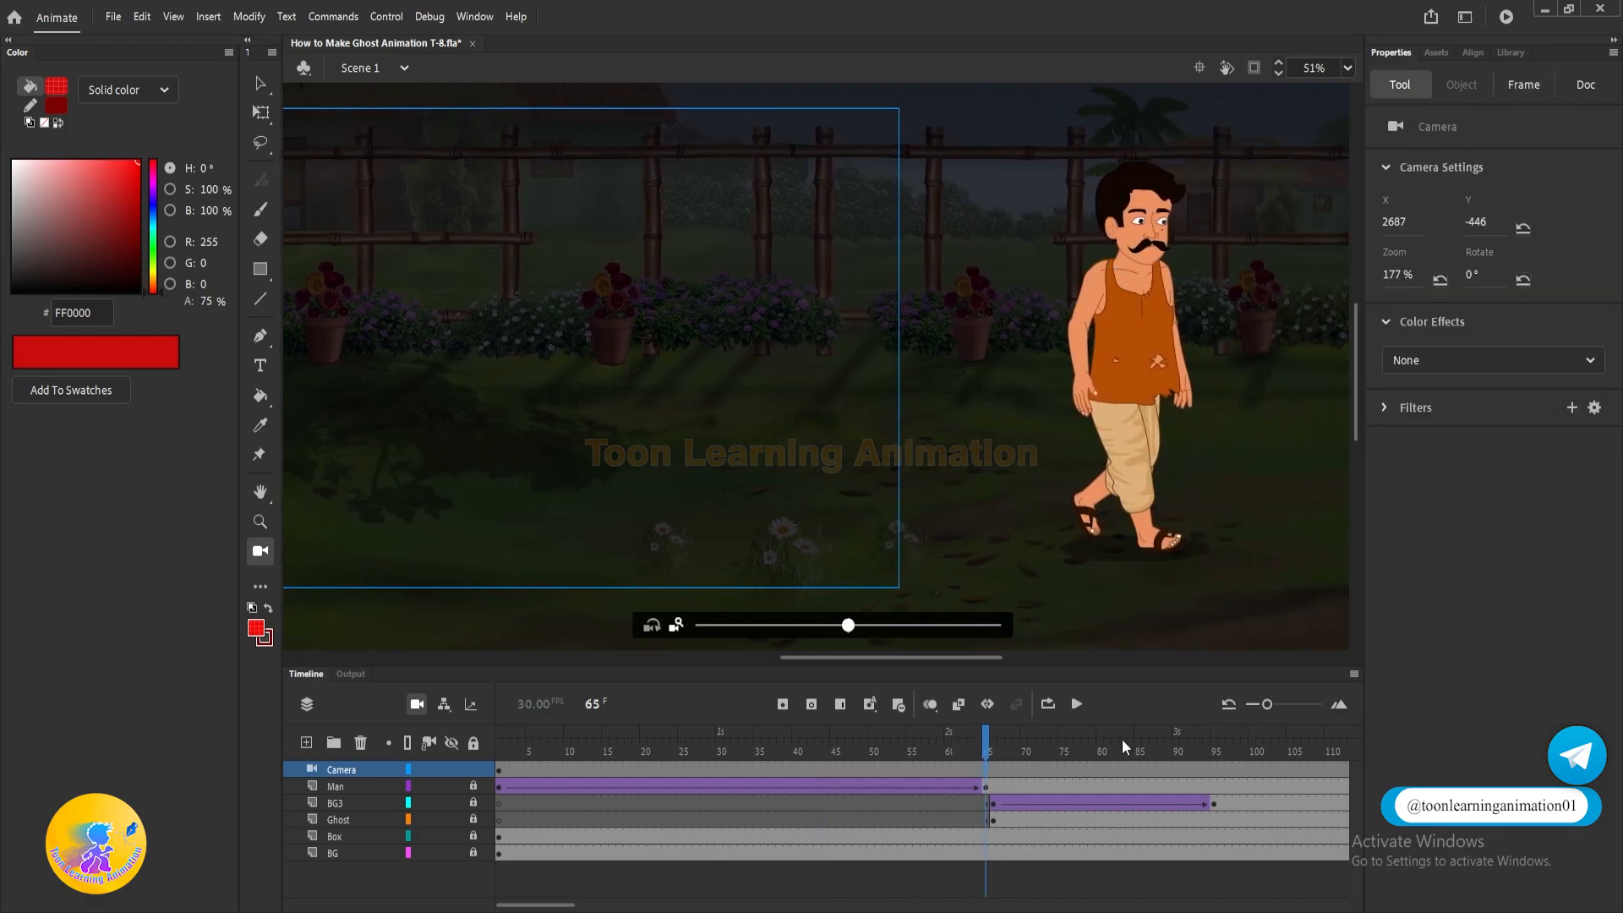
pyautogui.click(985, 769)
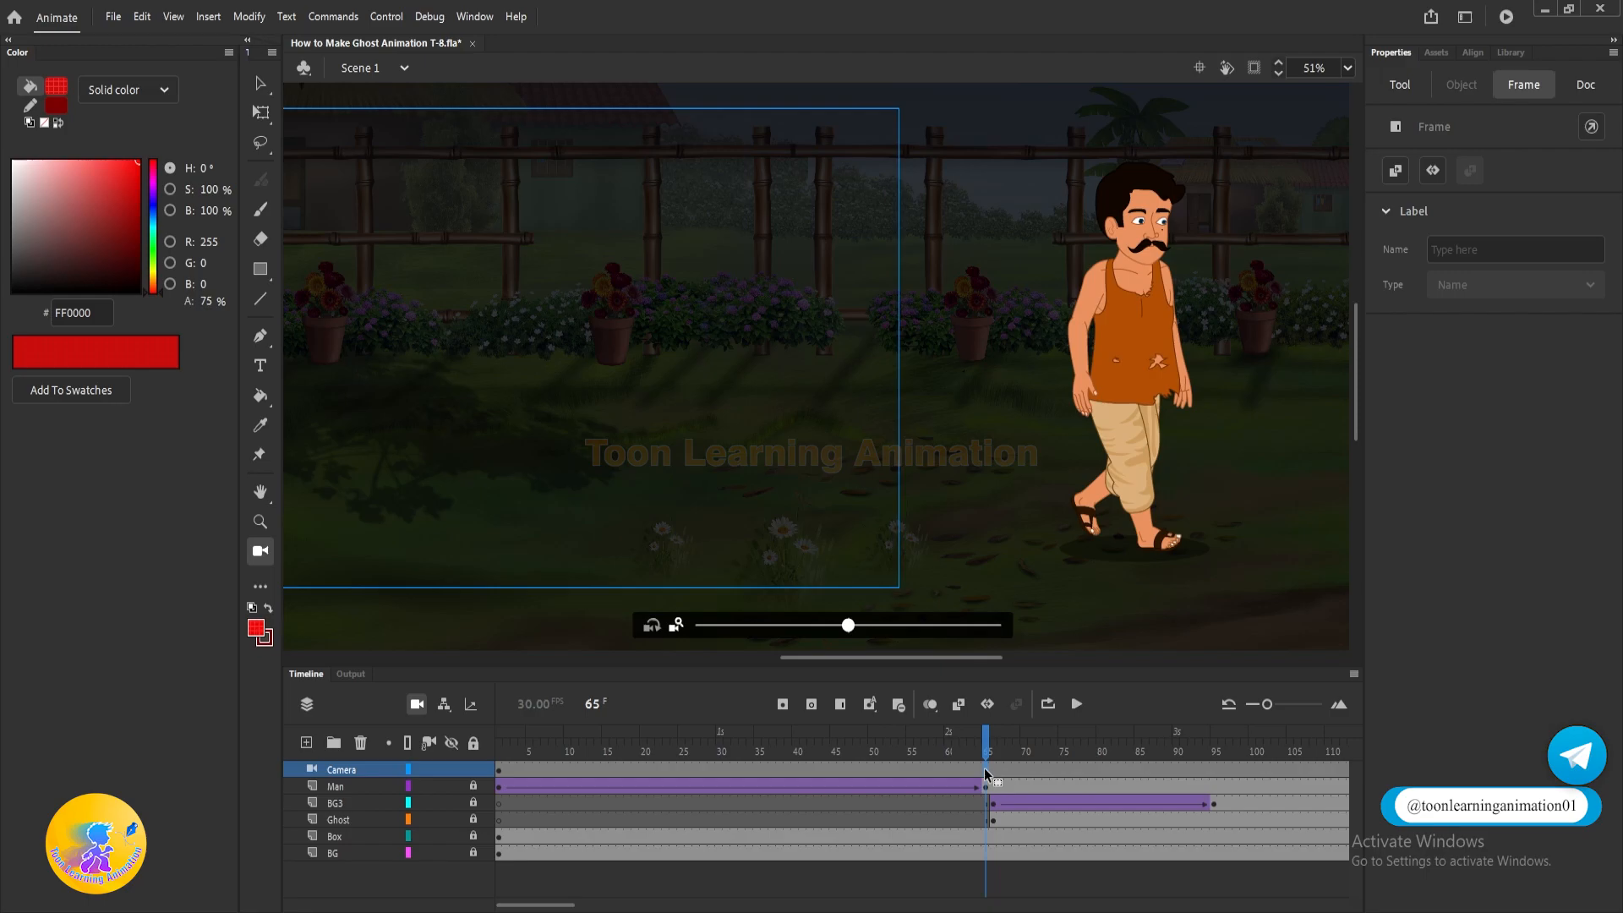
pyautogui.press('F6')
pyautogui.click(477, 398)
pyautogui.moveTo(478, 394); pyautogui.dragTo(881, 407)
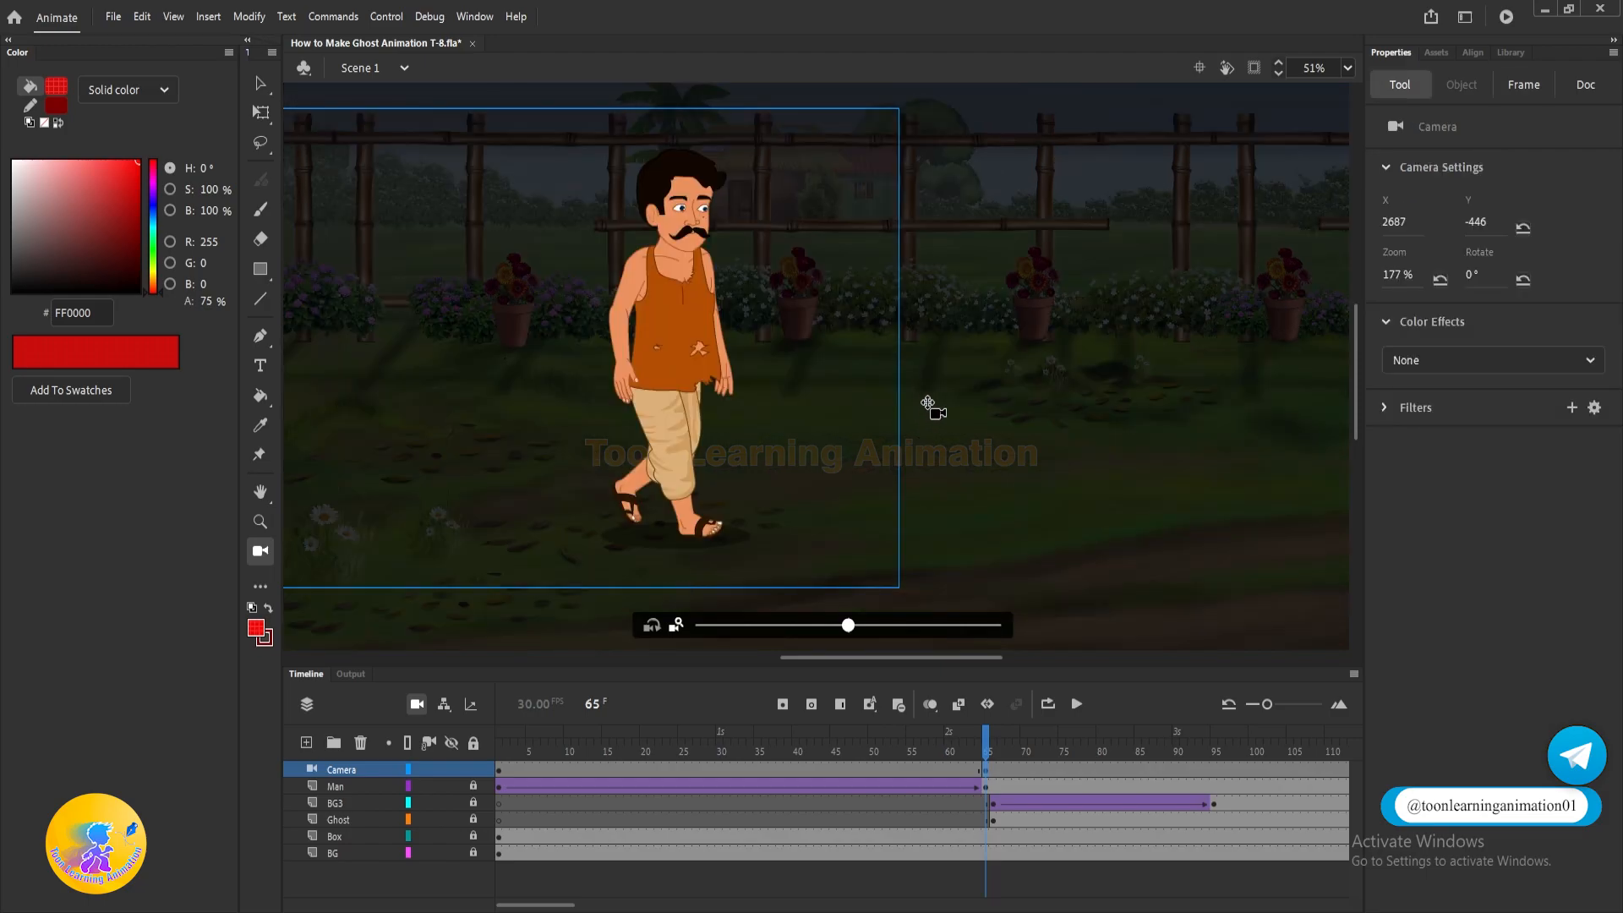
pyautogui.moveTo(586, 373); pyautogui.dragTo(877, 394)
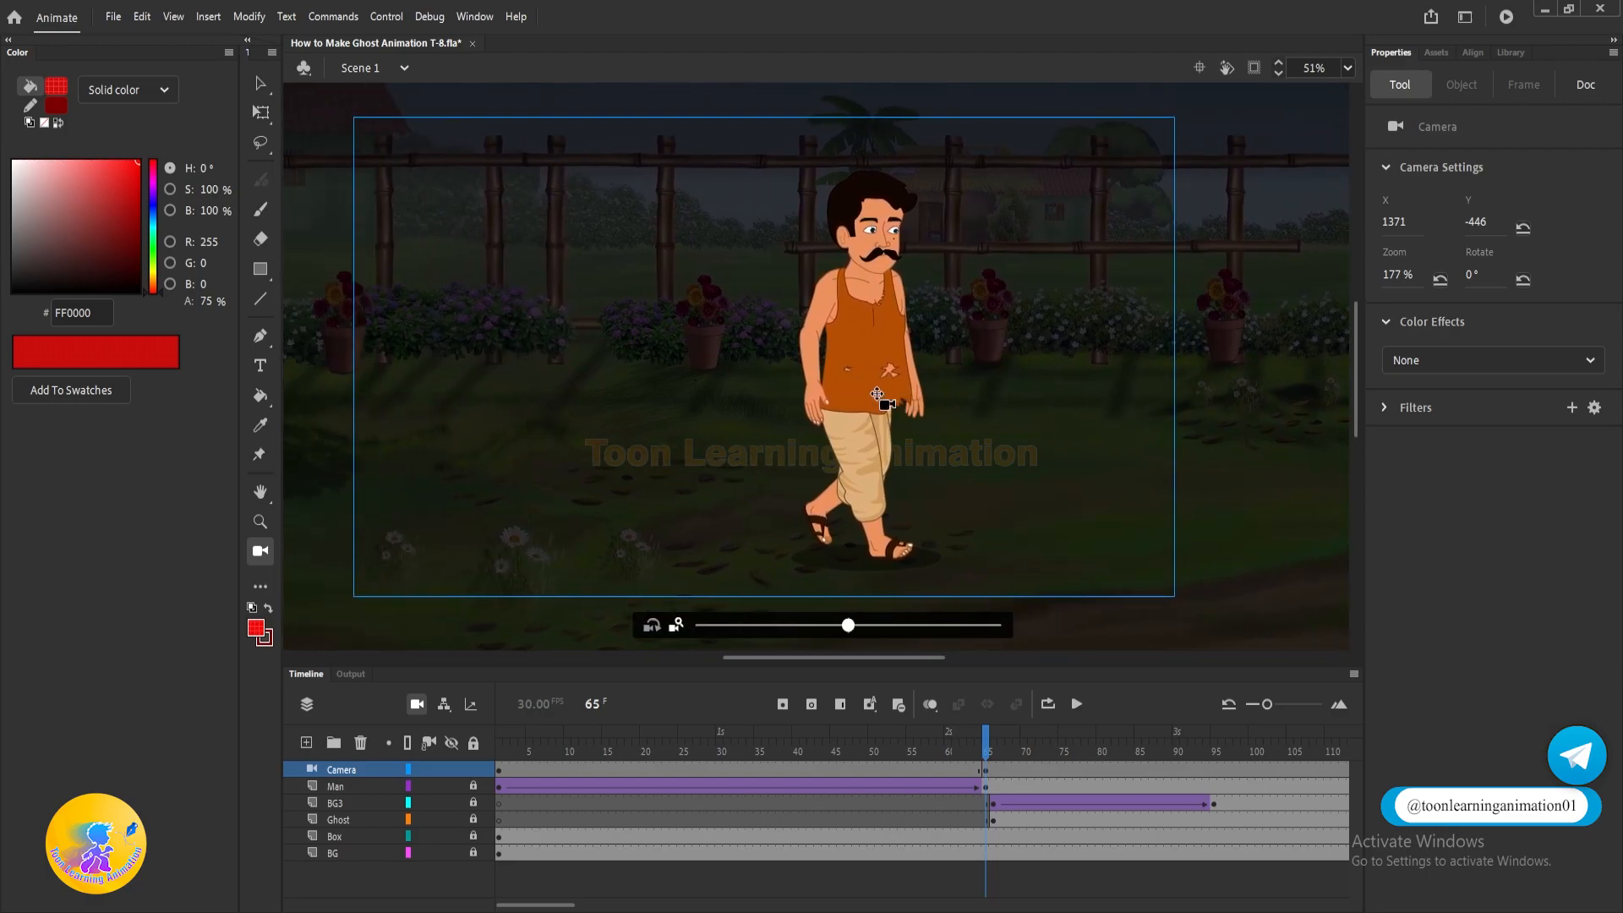
# Create a classic tween on the Camera layer between frames 1 and 65, and play back the camera follow.
pyautogui.rightClick(742, 769)
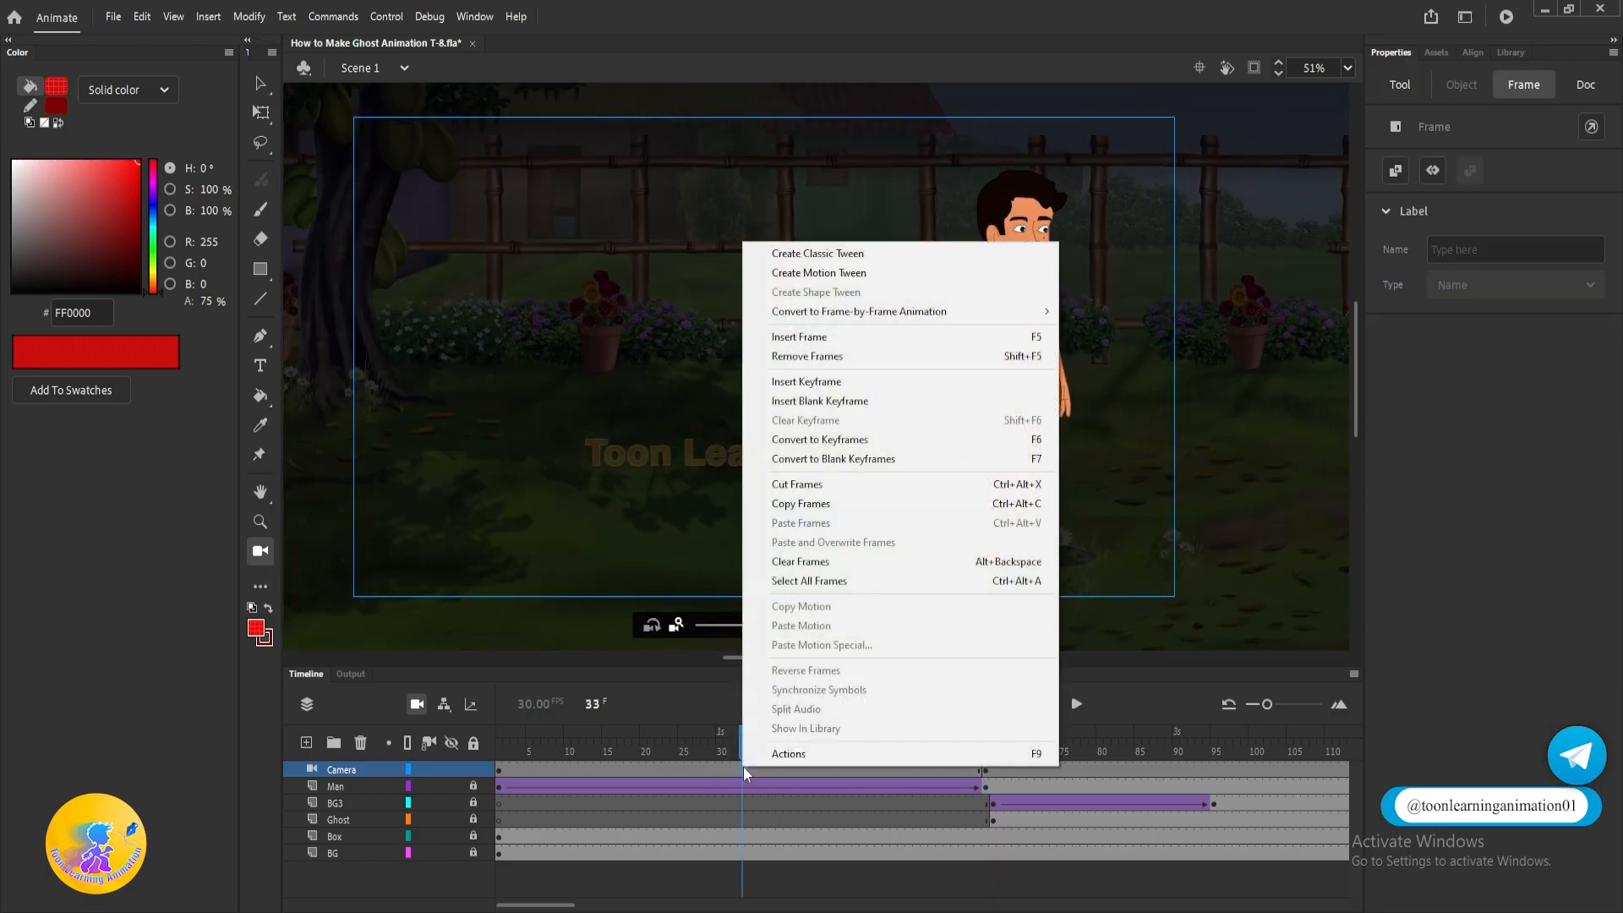
pyautogui.click(496, 769)
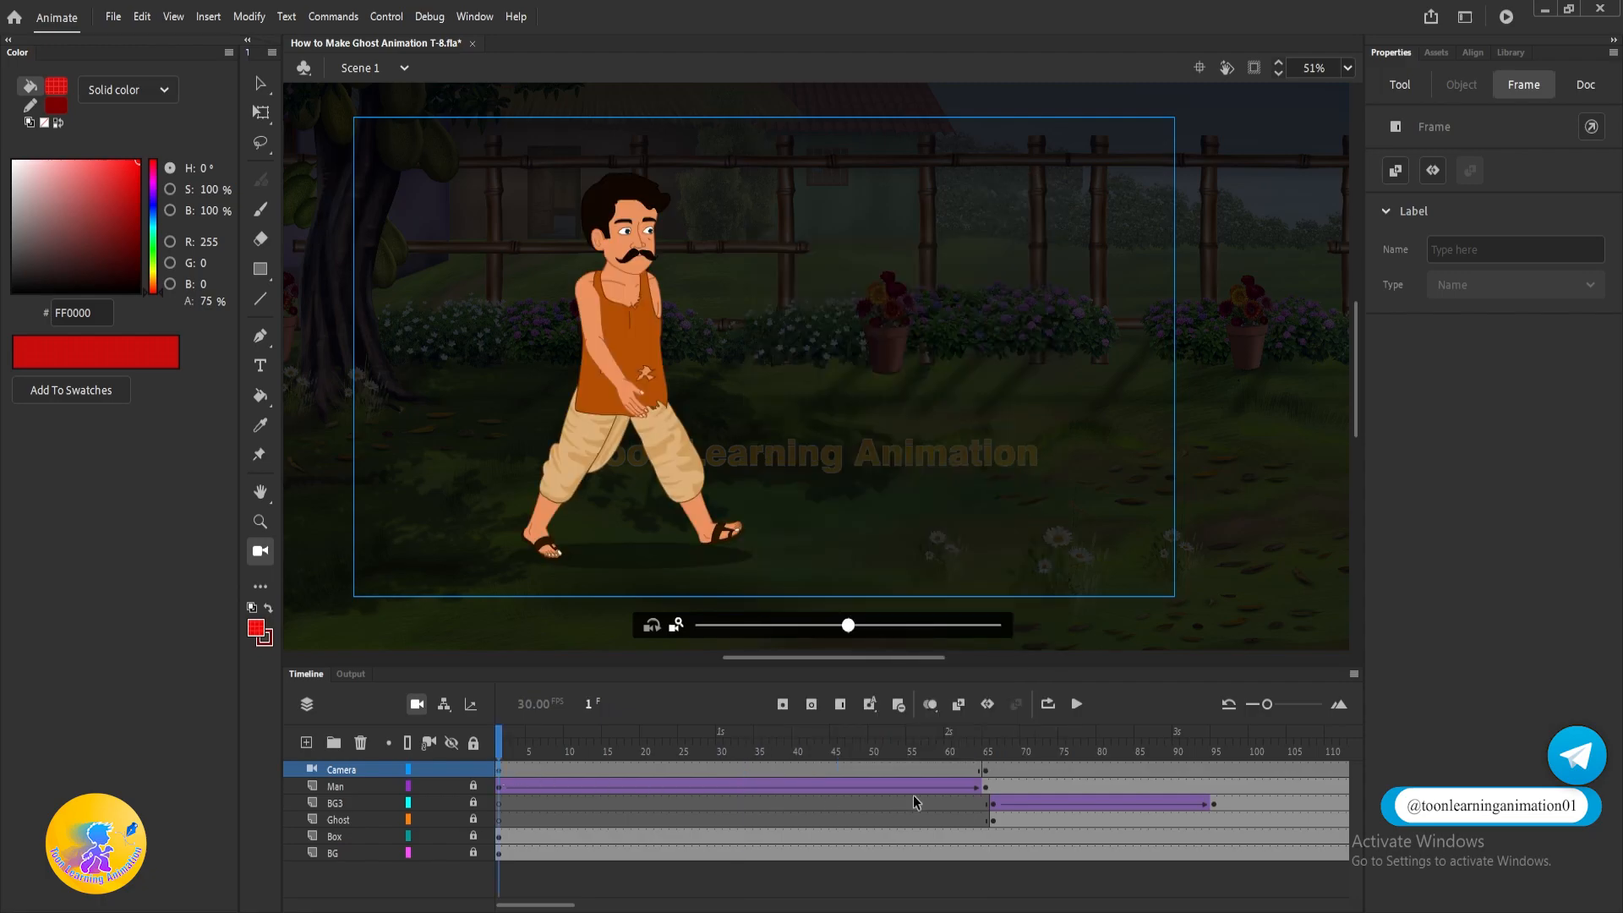
pyautogui.click(985, 771)
pyautogui.rightClick(758, 769)
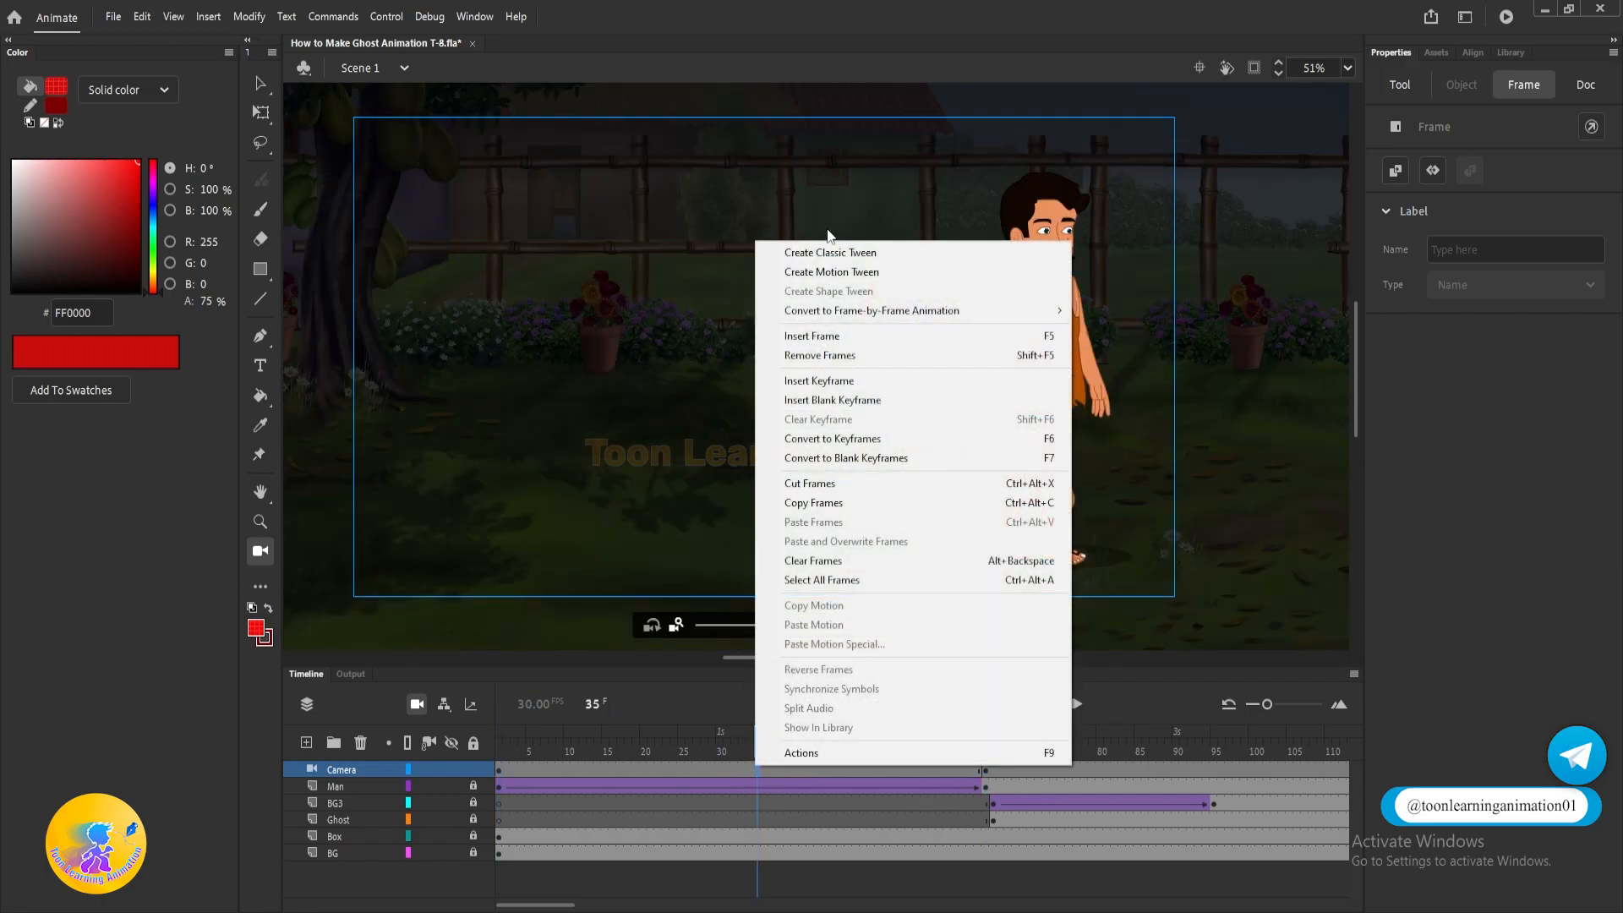
pyautogui.click(814, 252)
pyautogui.moveTo(764, 749); pyautogui.dragTo(518, 725)
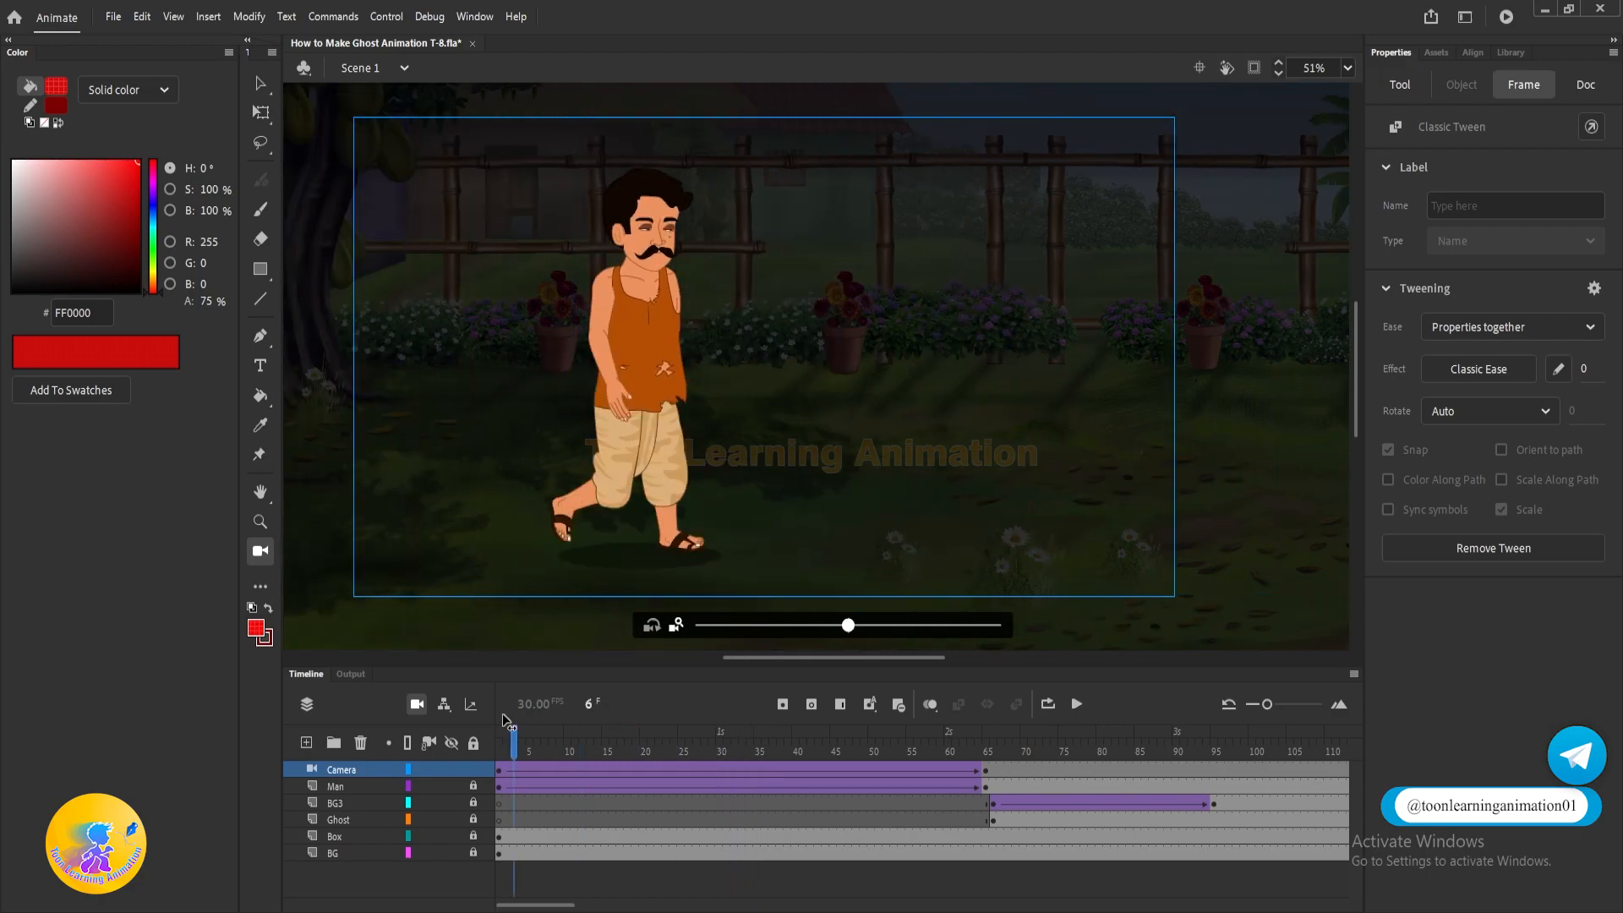
pyautogui.press('Return')
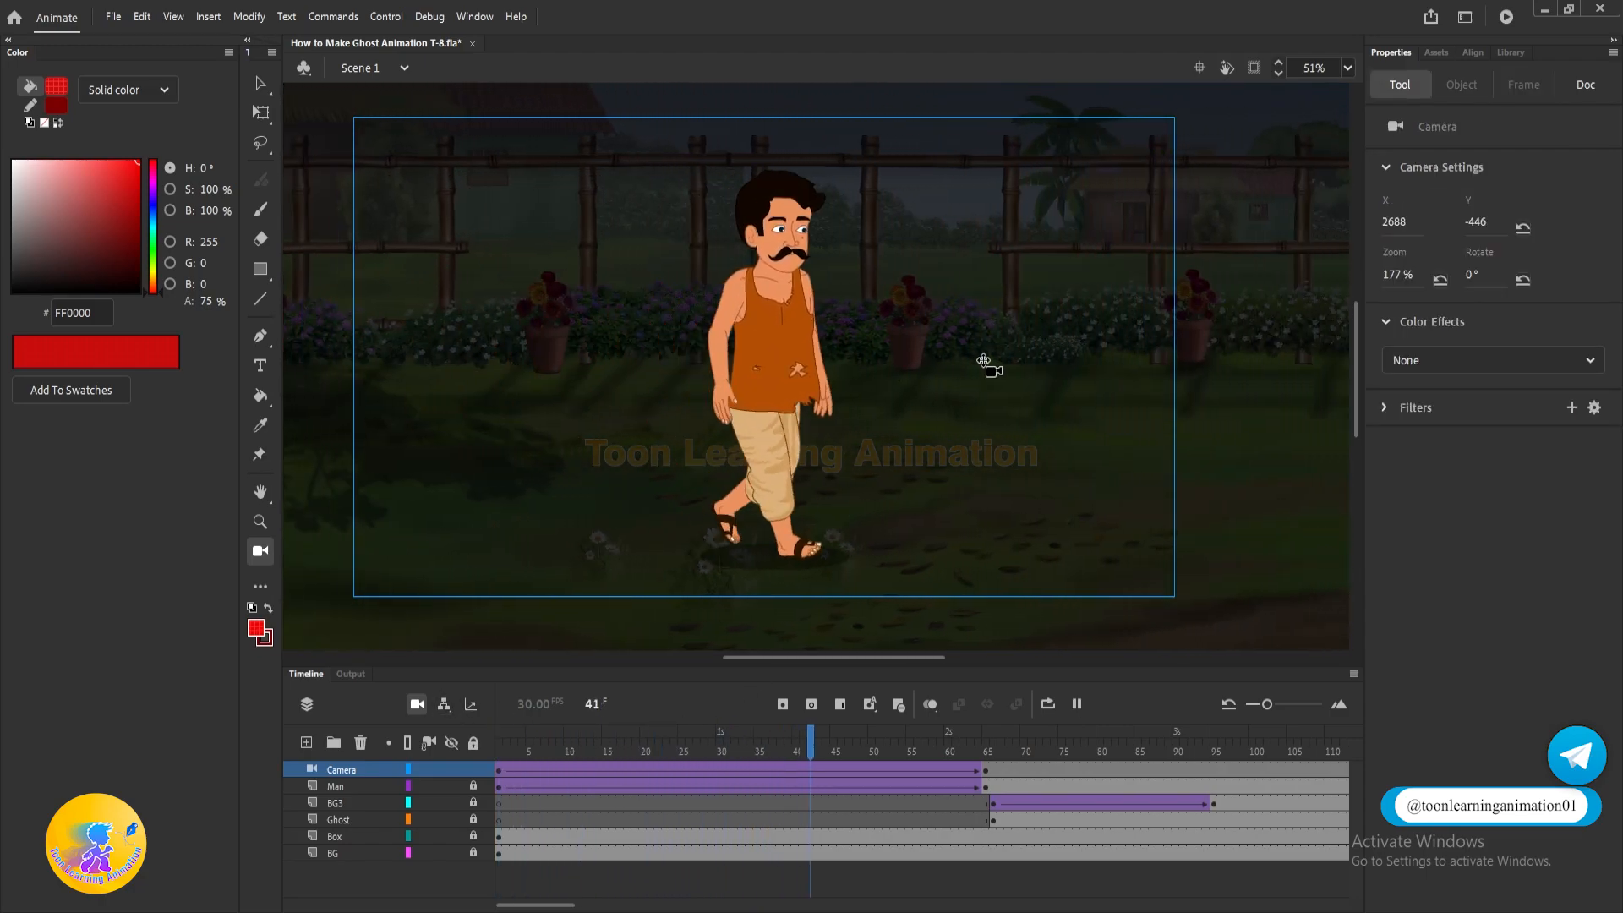
pyautogui.click(1075, 705)
# Add a Camera keyframe at frame 66 and shift the camera to the tree area at X -765, Y -428.
pyautogui.moveTo(984, 750); pyautogui.dragTo(651, 790)
pyautogui.click(611, 767)
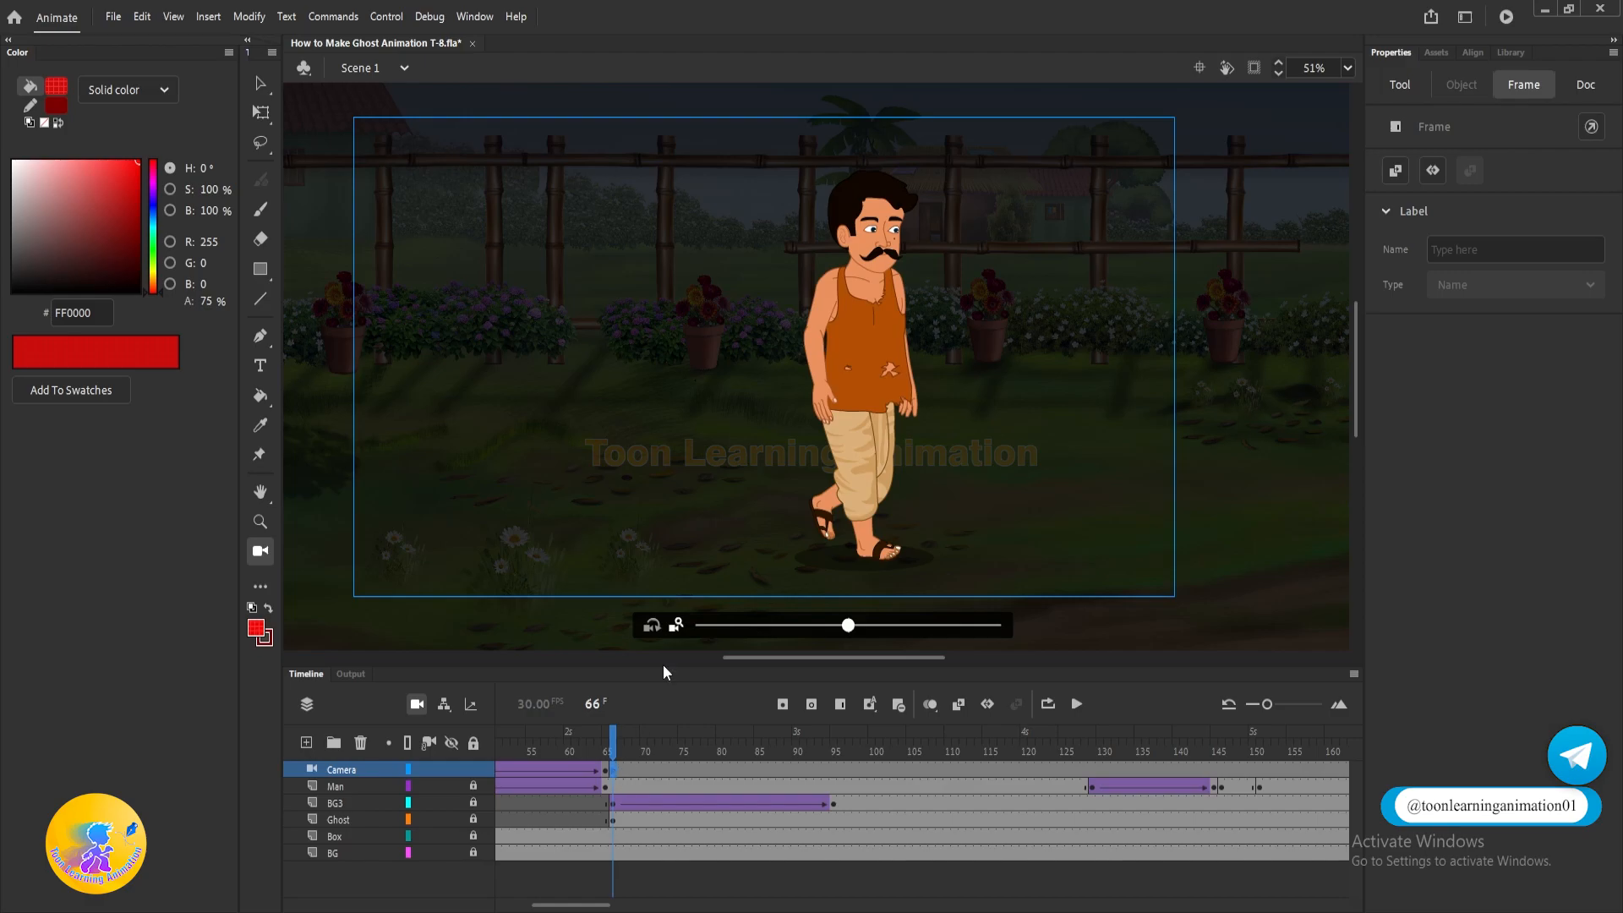
pyautogui.click(639, 397)
pyautogui.moveTo(1265, 386); pyautogui.dragTo(865, 589)
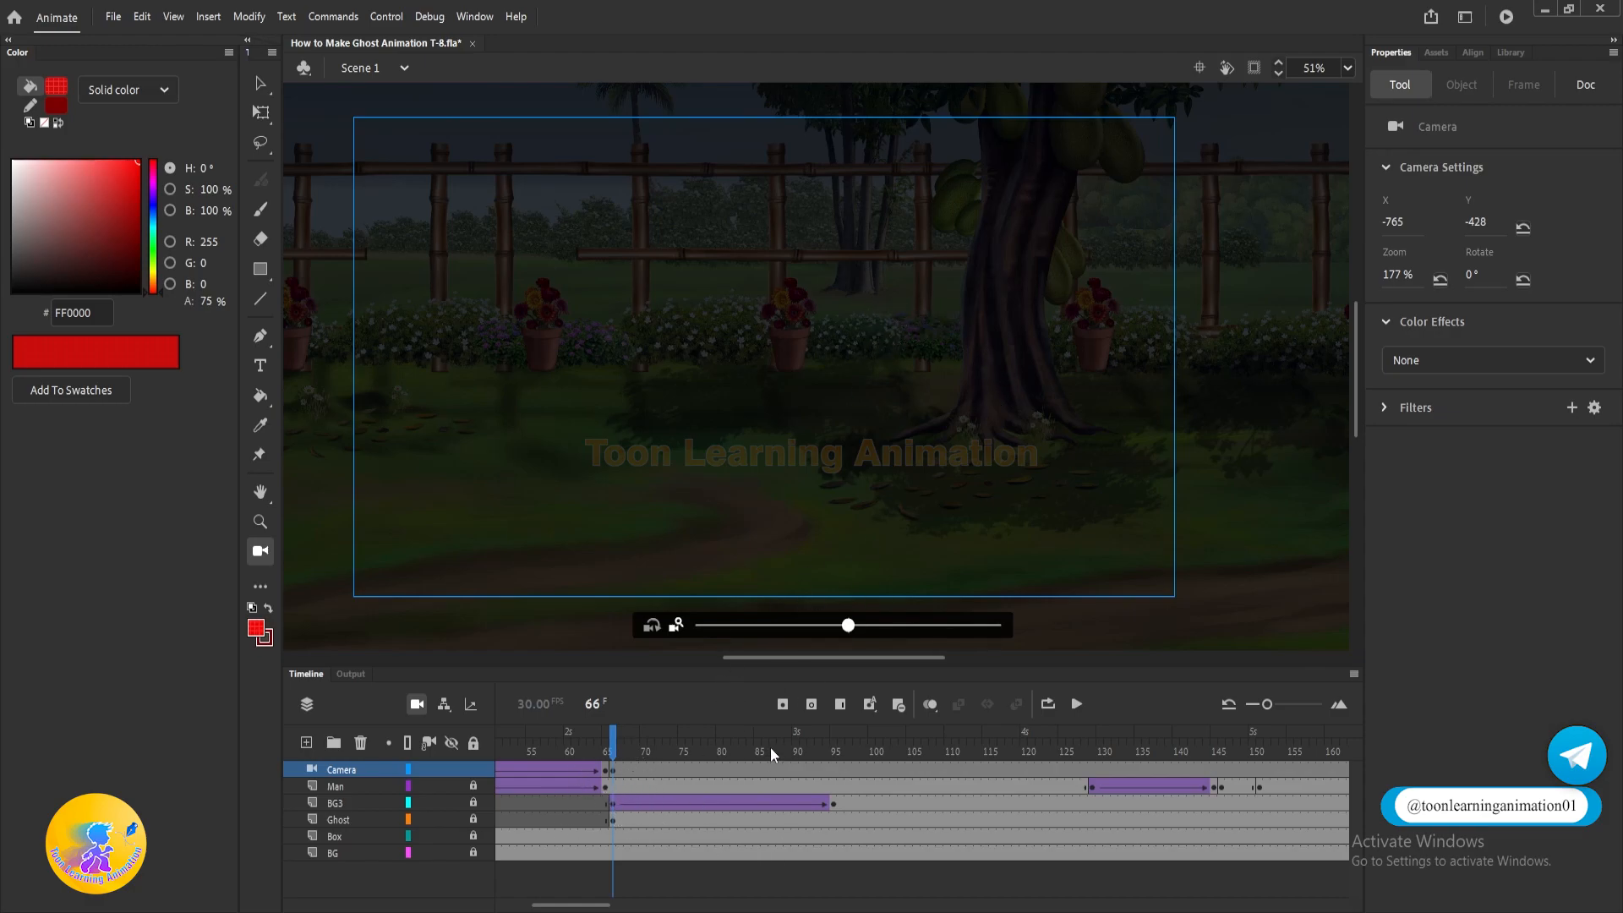
# Frame the ghost at X -1118, Y -429 on a frame 95 Camera keyframe, and move that framing to the frame 66 keyframe.
pyautogui.click(834, 771)
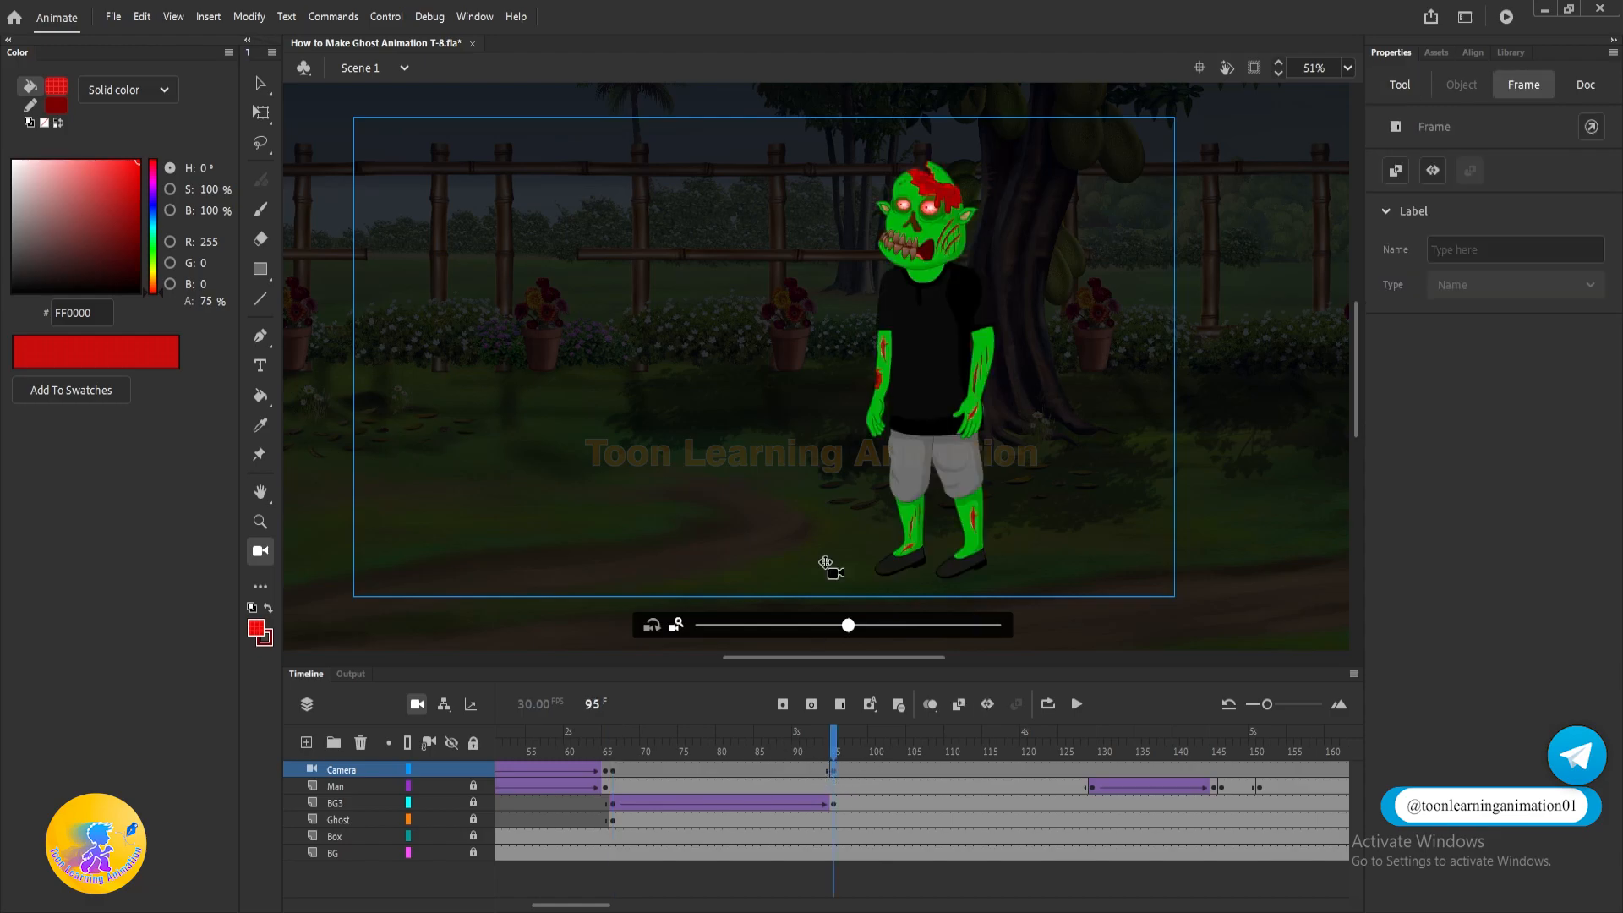
pyautogui.moveTo(805, 406); pyautogui.dragTo(958, 406)
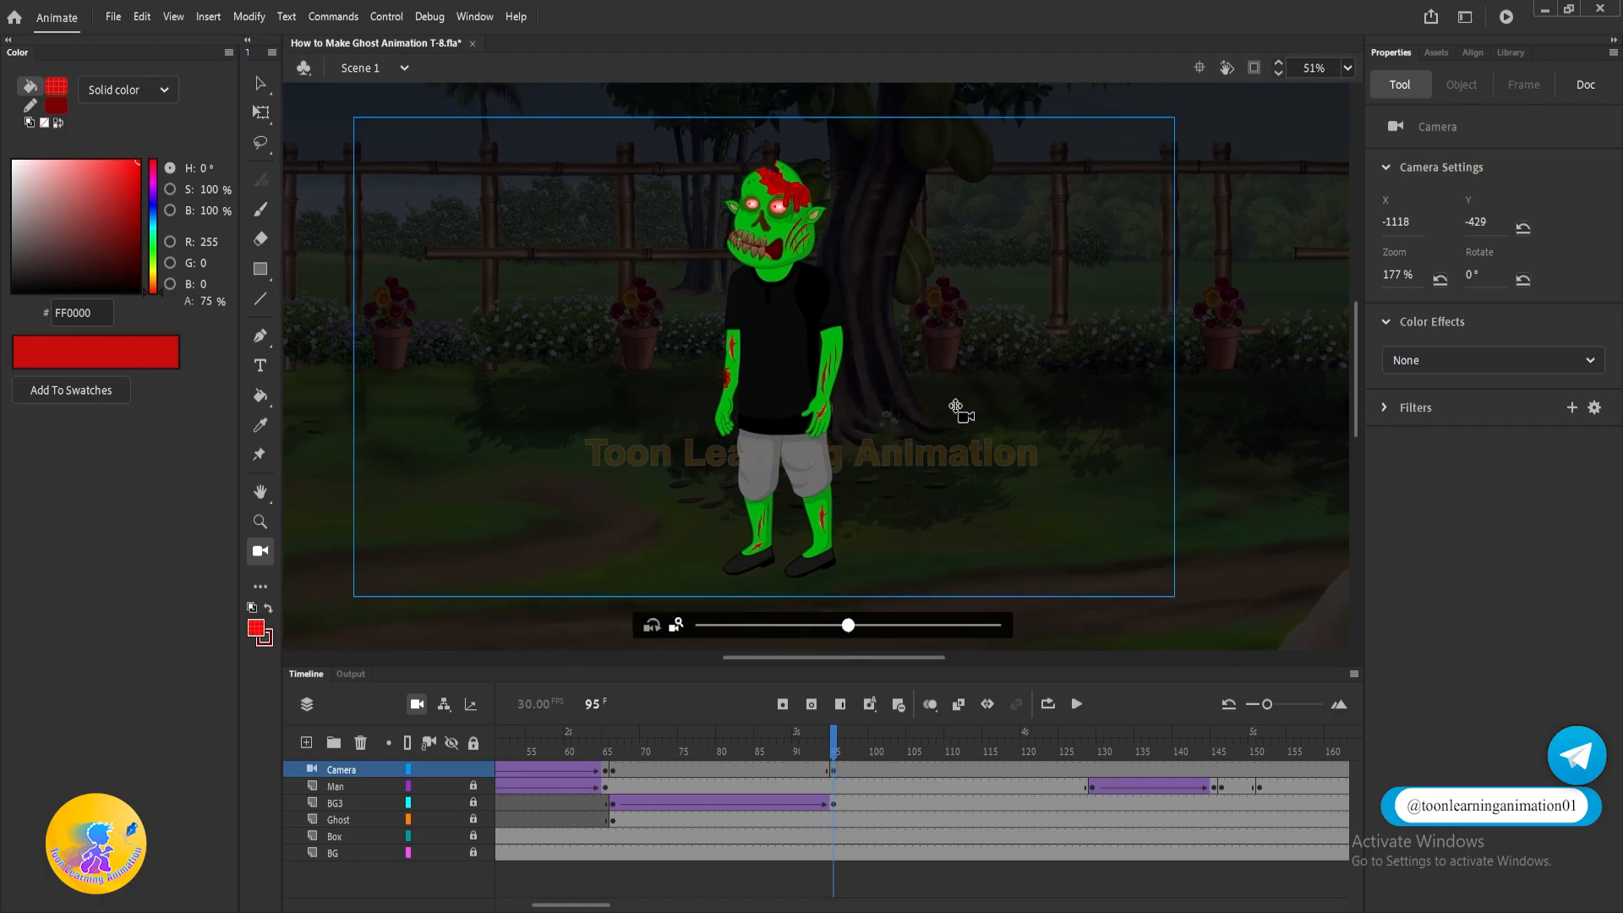
pyautogui.click(833, 771)
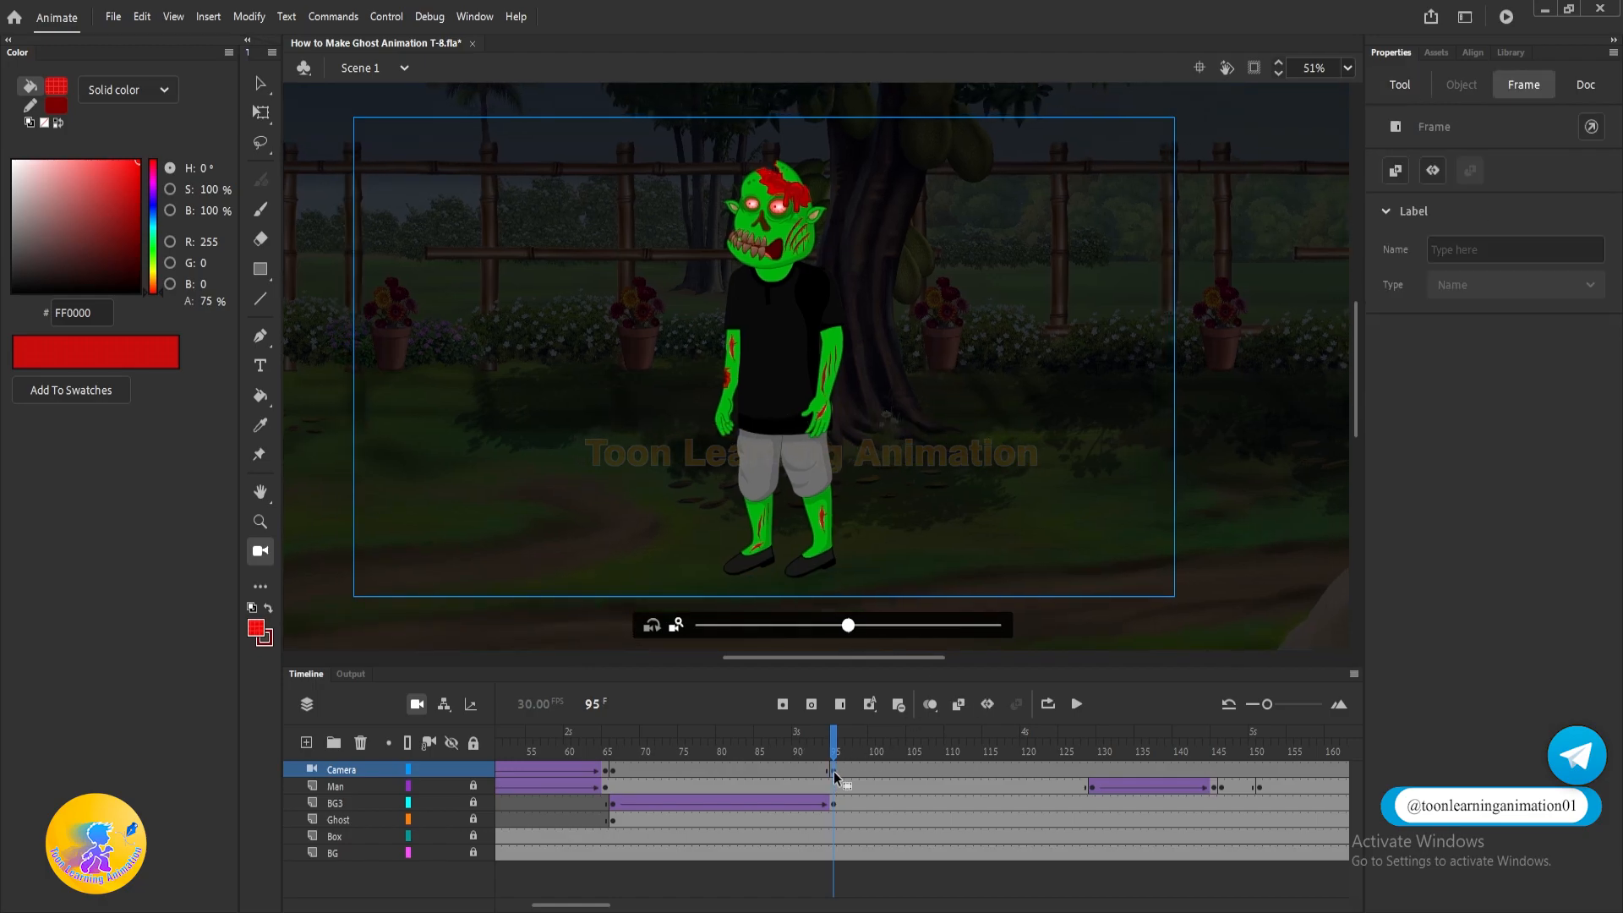
pyautogui.click(610, 768)
pyautogui.click(605, 757)
# Play the timeline through the ghost shot to about frame 110 to check the camera framing.
pyautogui.moveTo(605, 757); pyautogui.dragTo(891, 727)
pyautogui.press('Return')
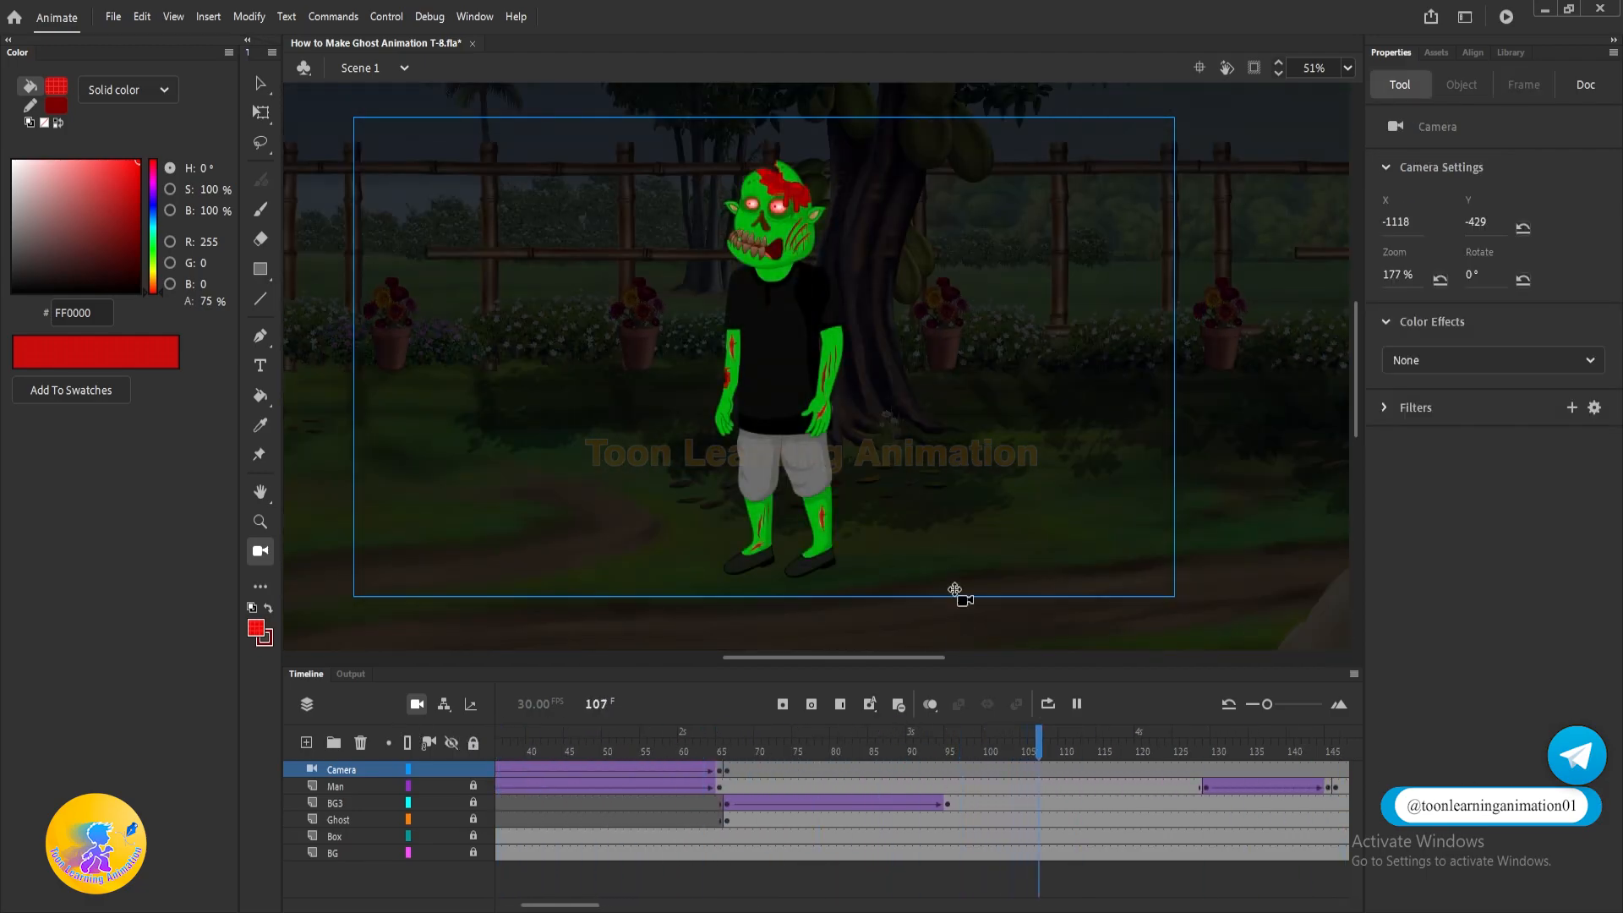
pyautogui.press('Return')
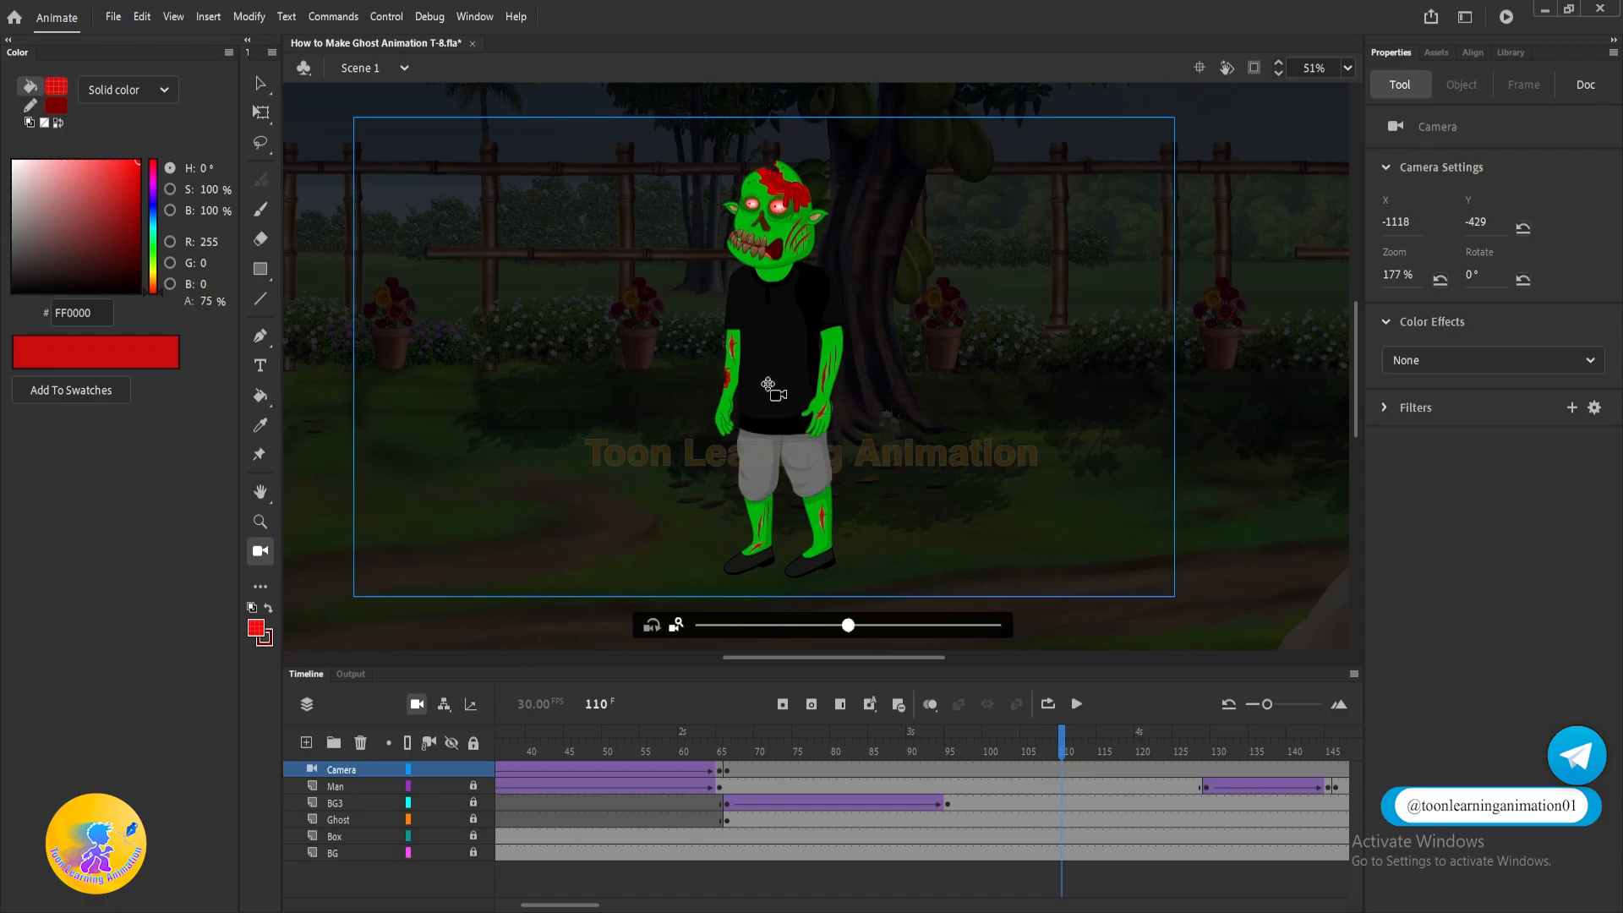
# Clip the content outside the stage and inspect the ghost's framing within the camera area.
pyautogui.click(1255, 70)
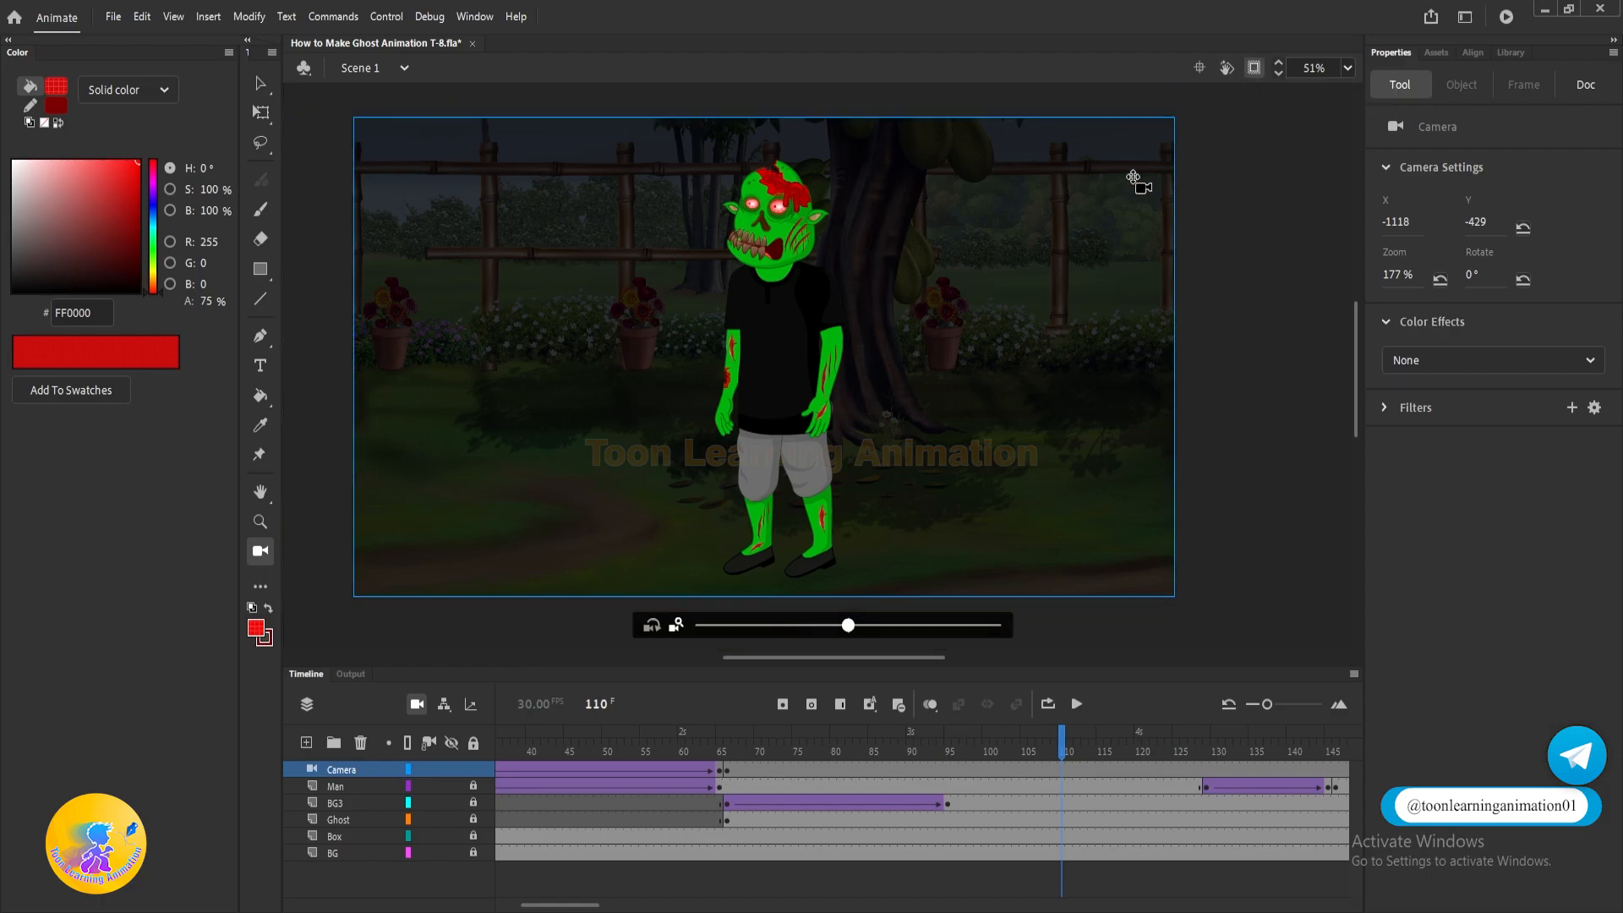
pyautogui.scroll(-3, 952, 377)
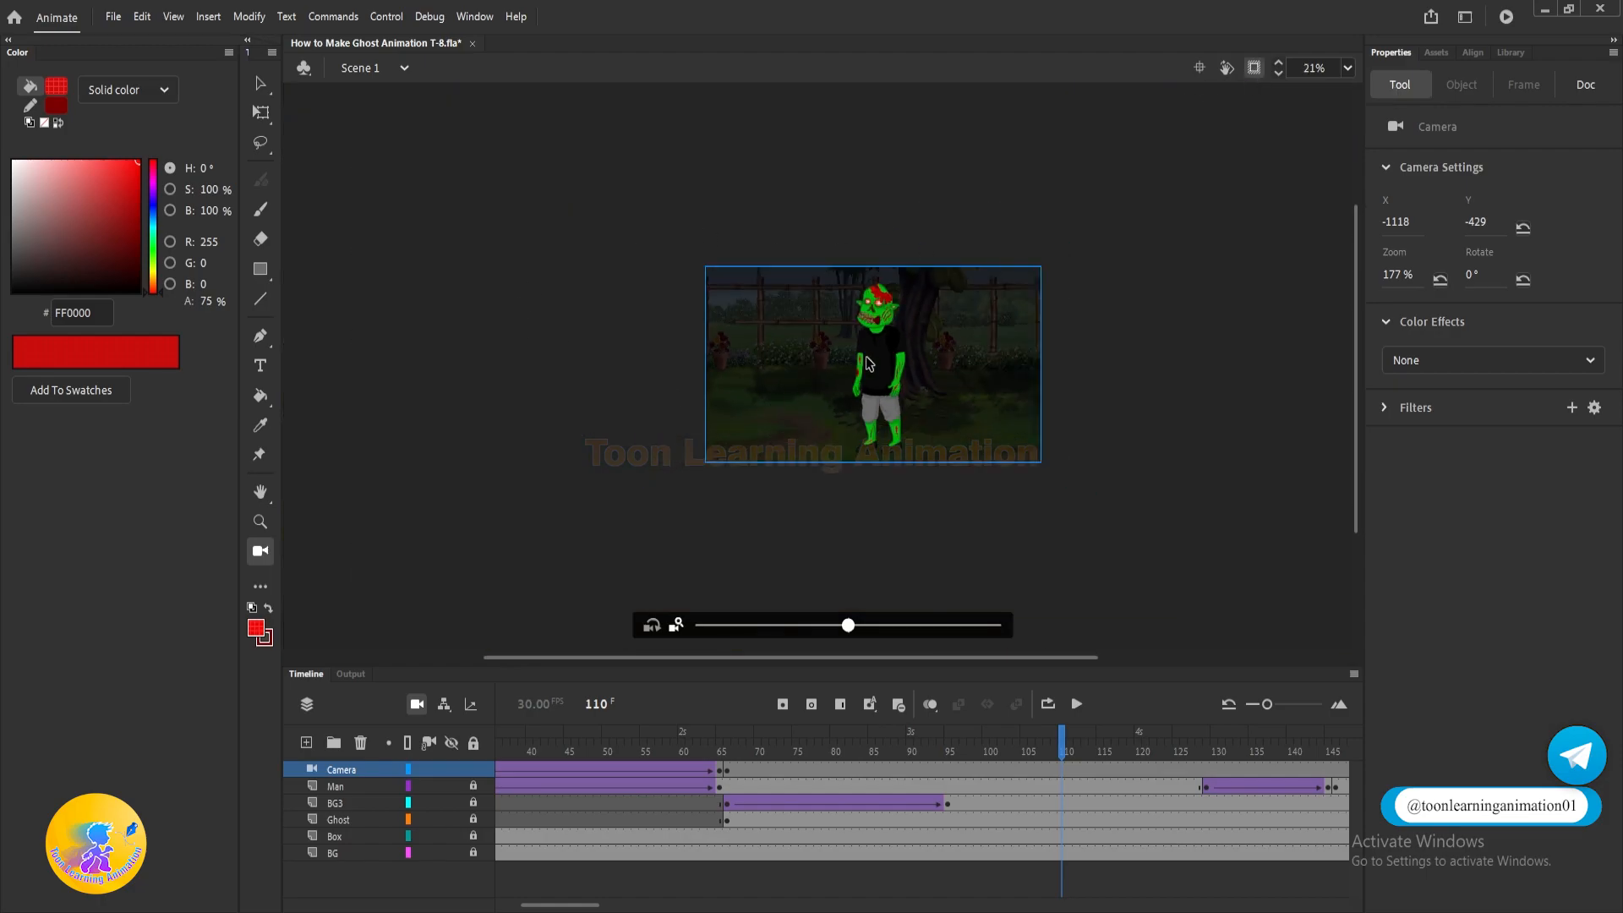
pyautogui.scroll(2, 870, 364)
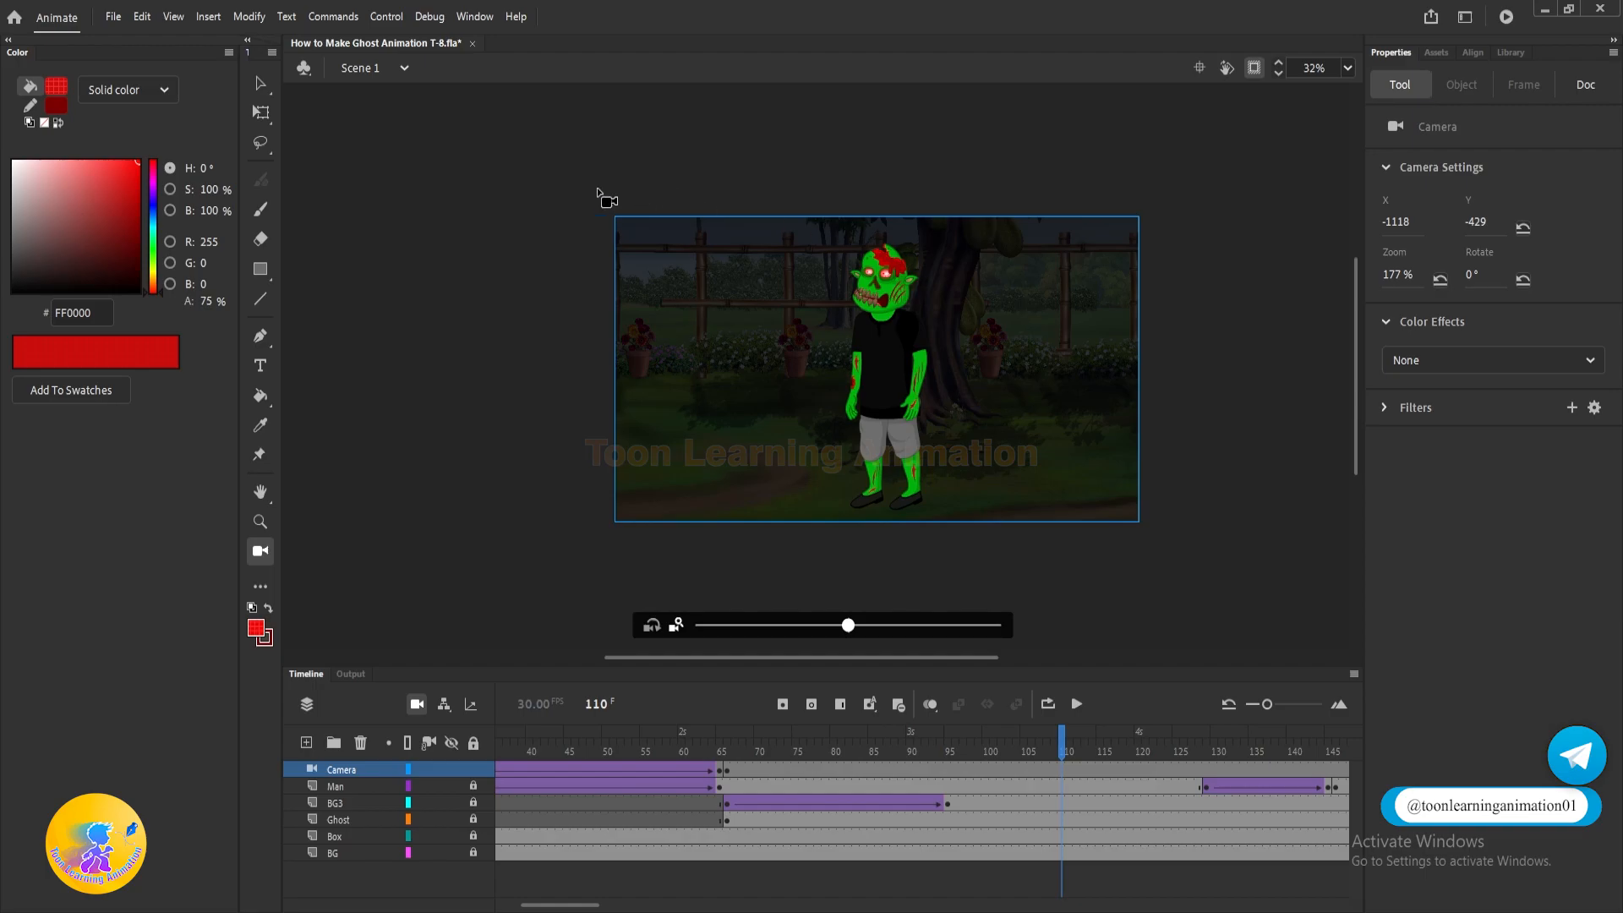
pyautogui.scroll(2, 934, 358)
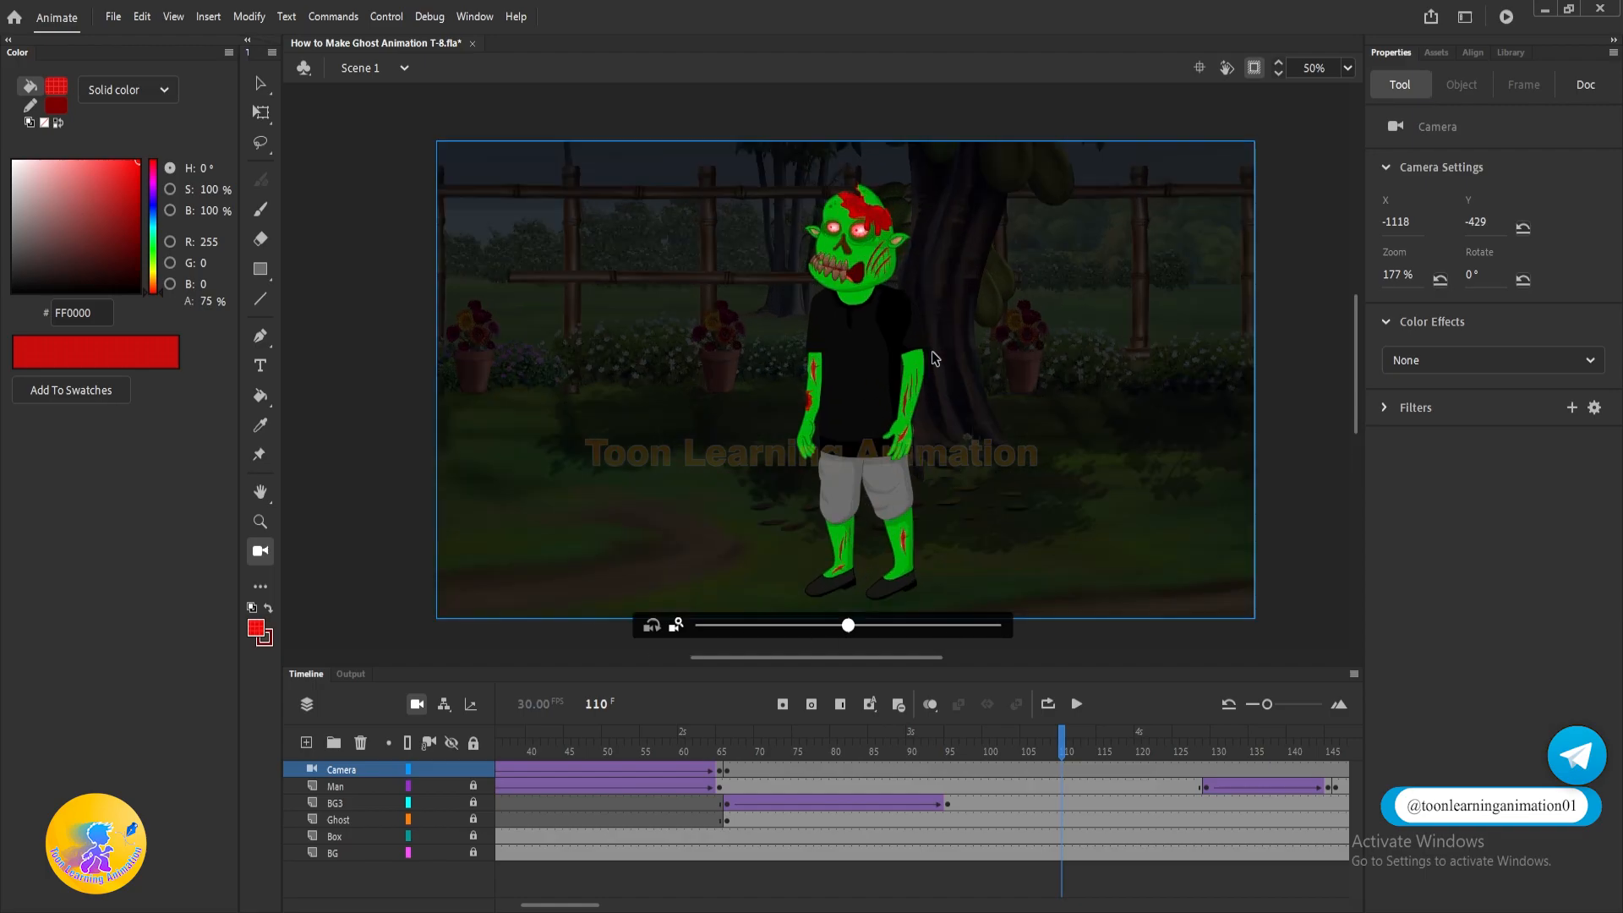
pyautogui.scroll(-1, 989, 419)
pyautogui.moveTo(1143, 461); pyautogui.dragTo(1095, 440)
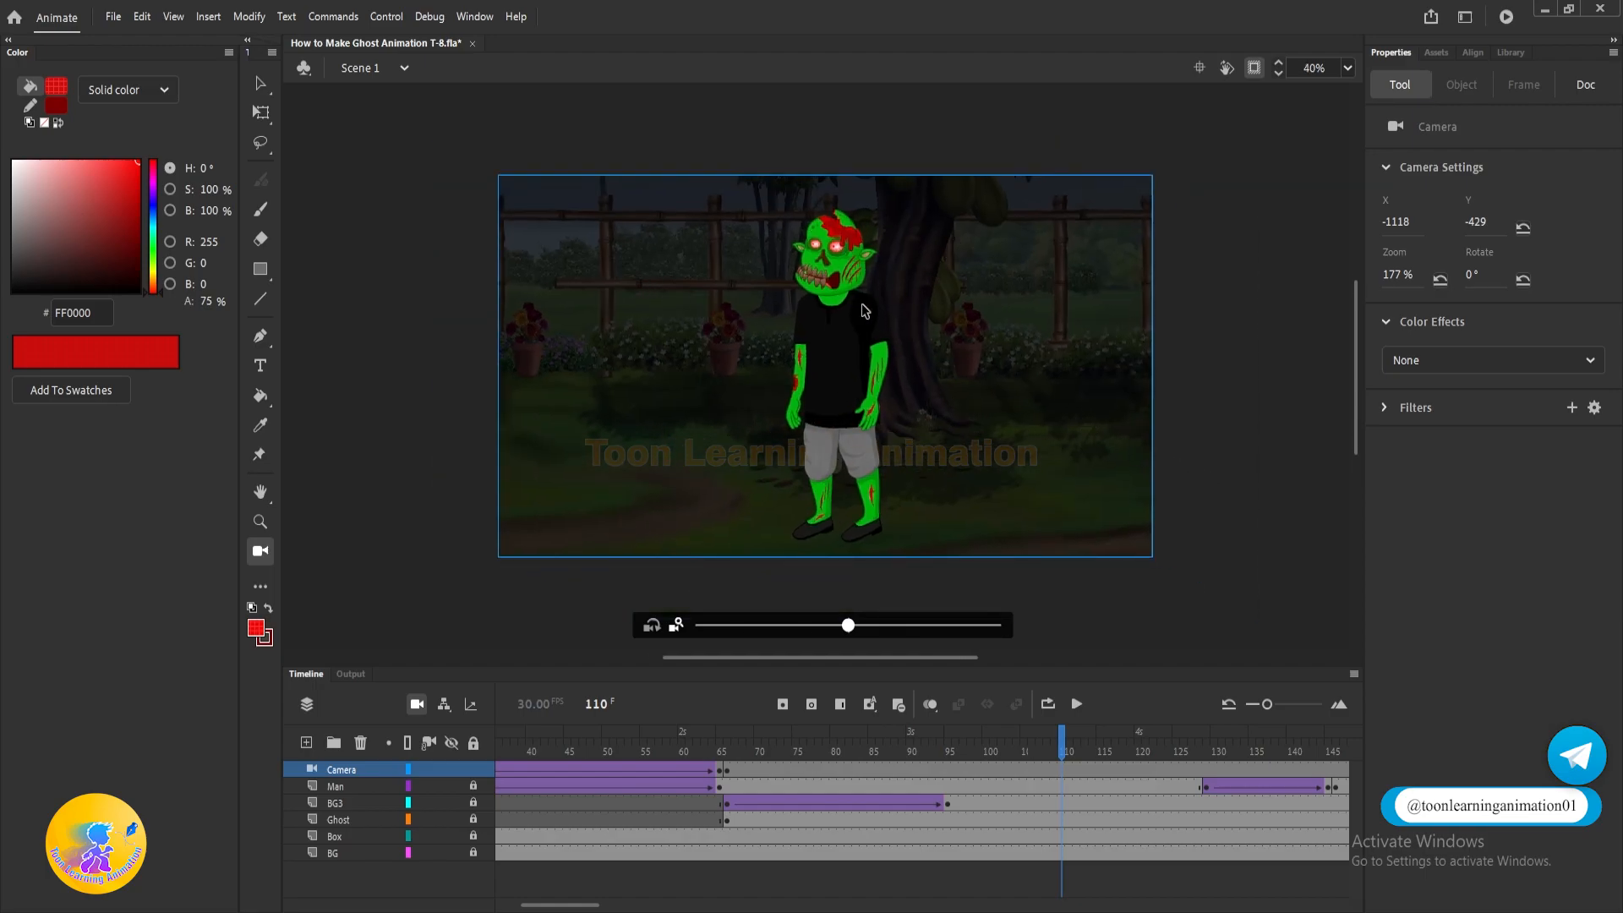
pyautogui.scroll(1, 864, 311)
# Review the end of the man's walk and shift the camera at frame 65 to X 1360, Y -445.
pyautogui.click(719, 752)
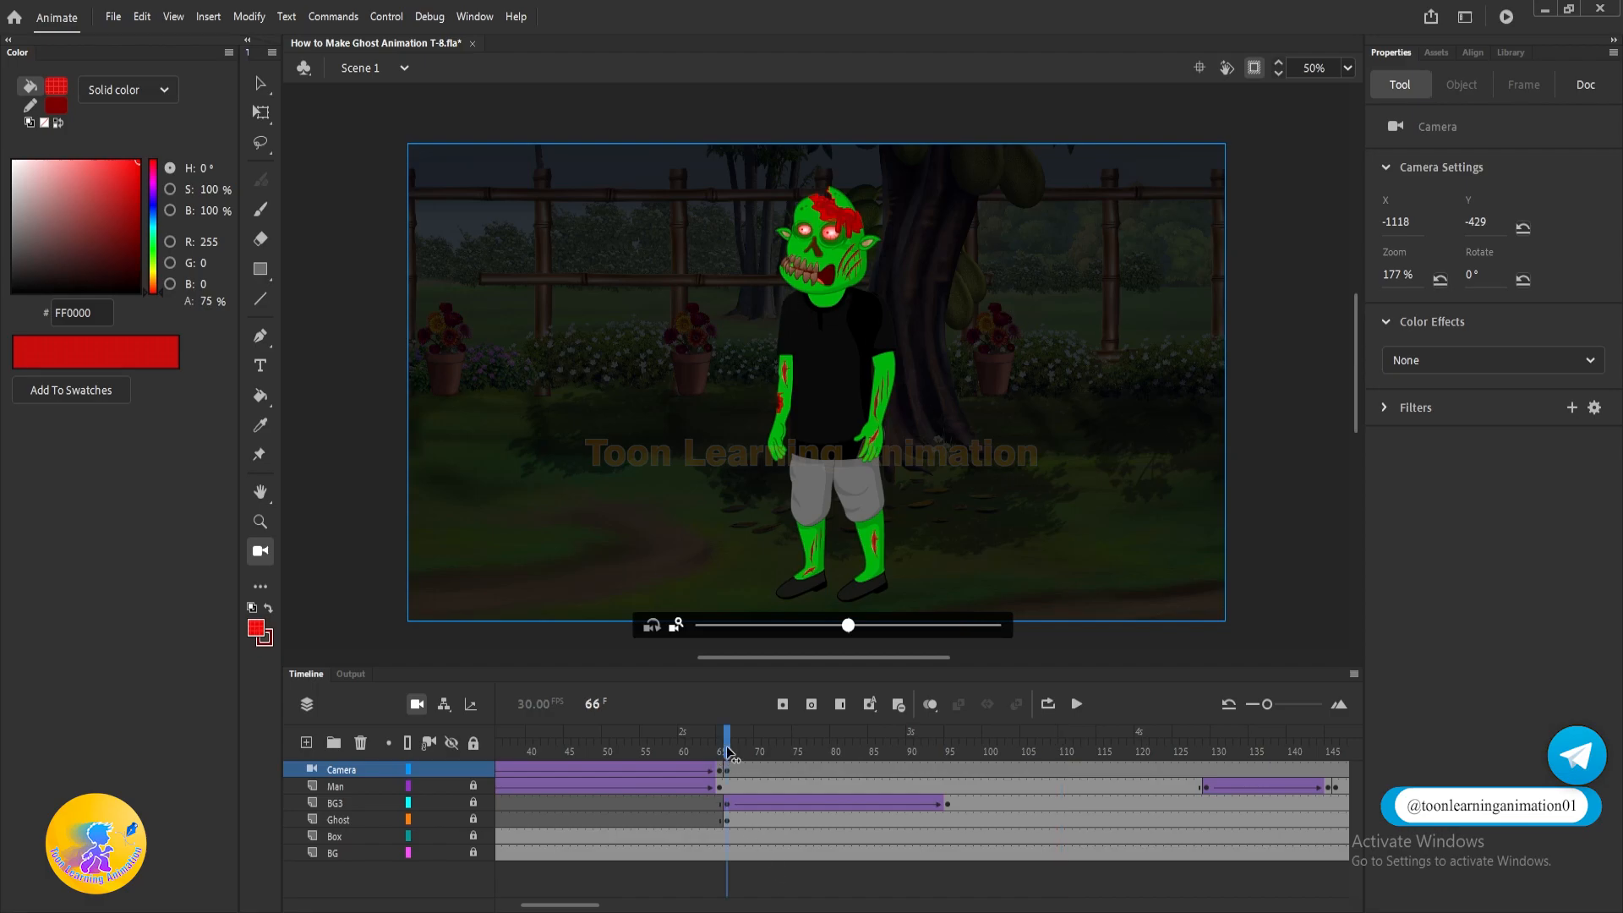
pyautogui.press('Return')
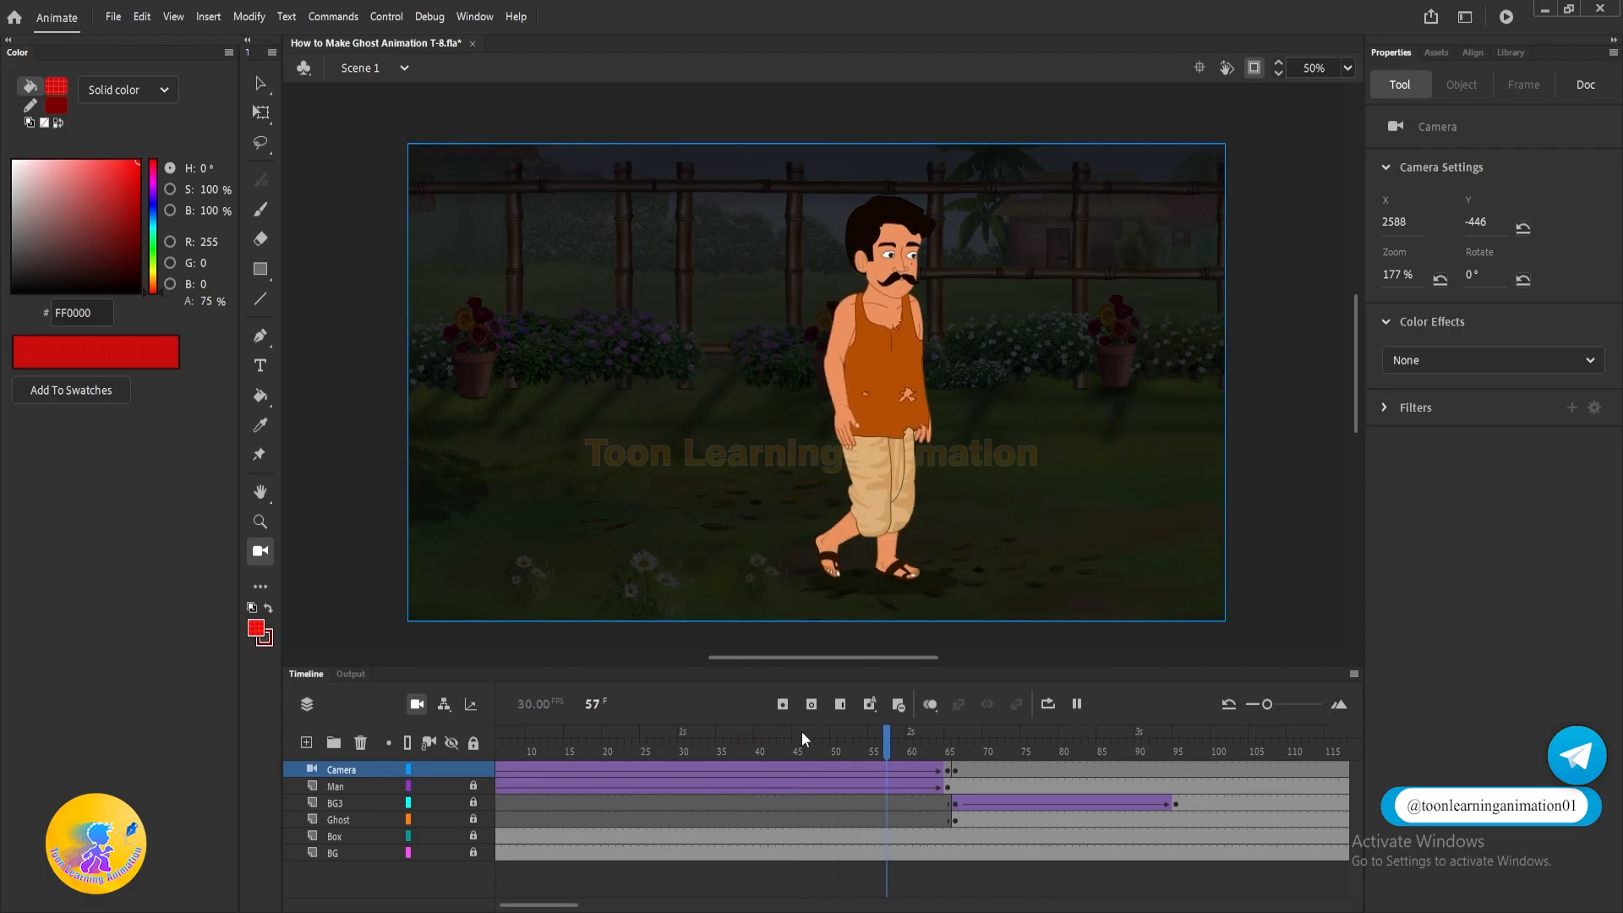
pyautogui.press('Return')
pyautogui.click(949, 770)
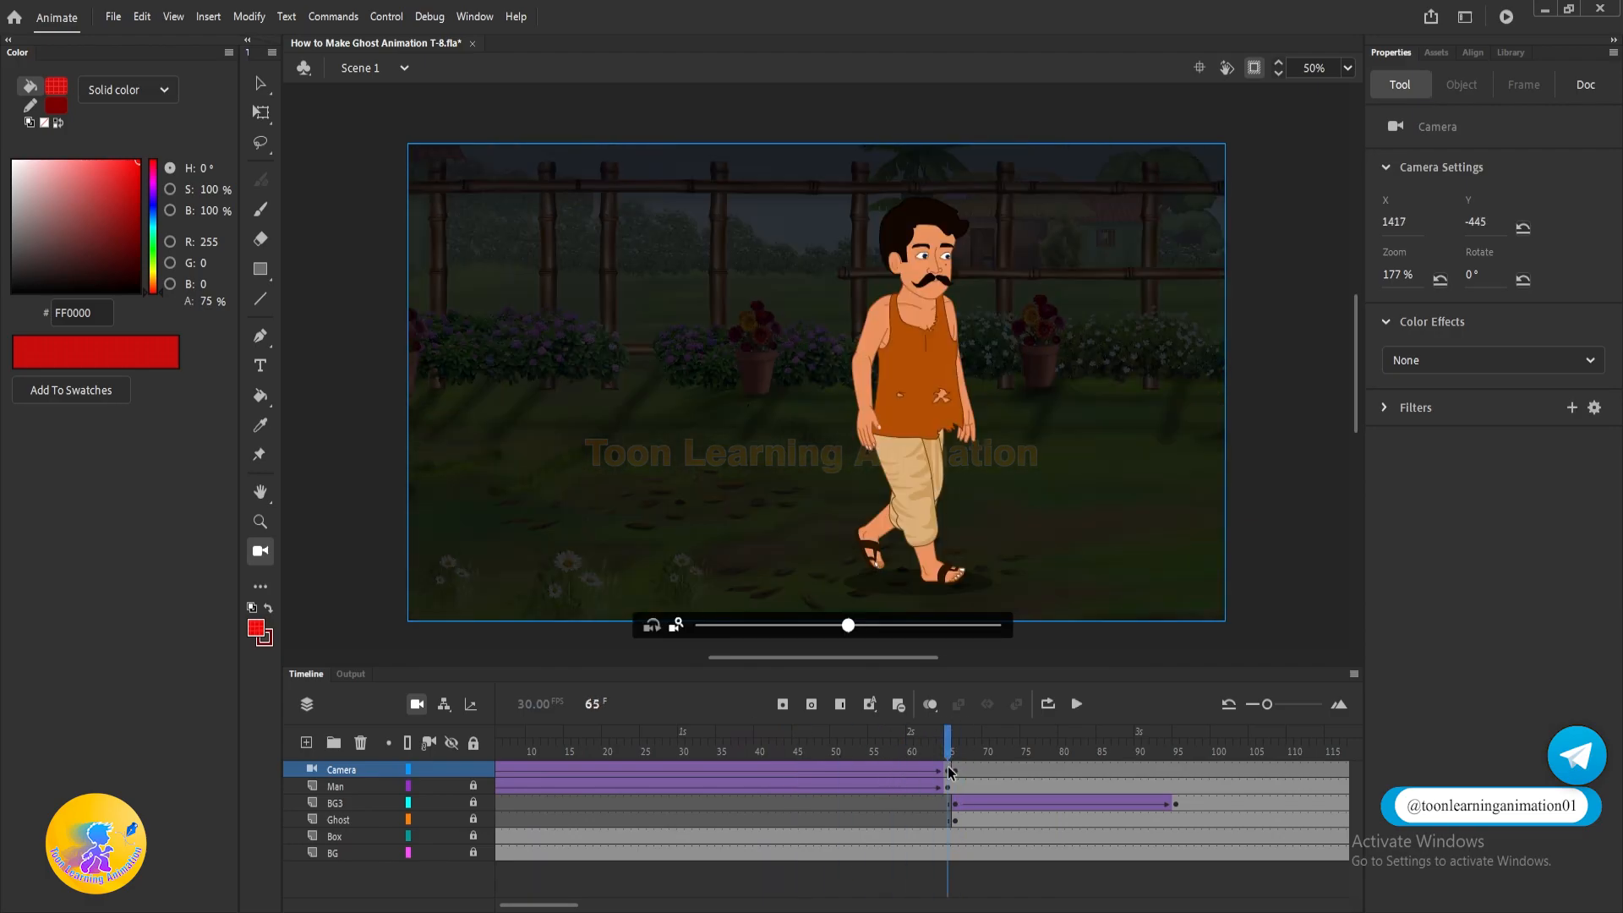
pyautogui.moveTo(924, 393); pyautogui.dragTo(899, 394)
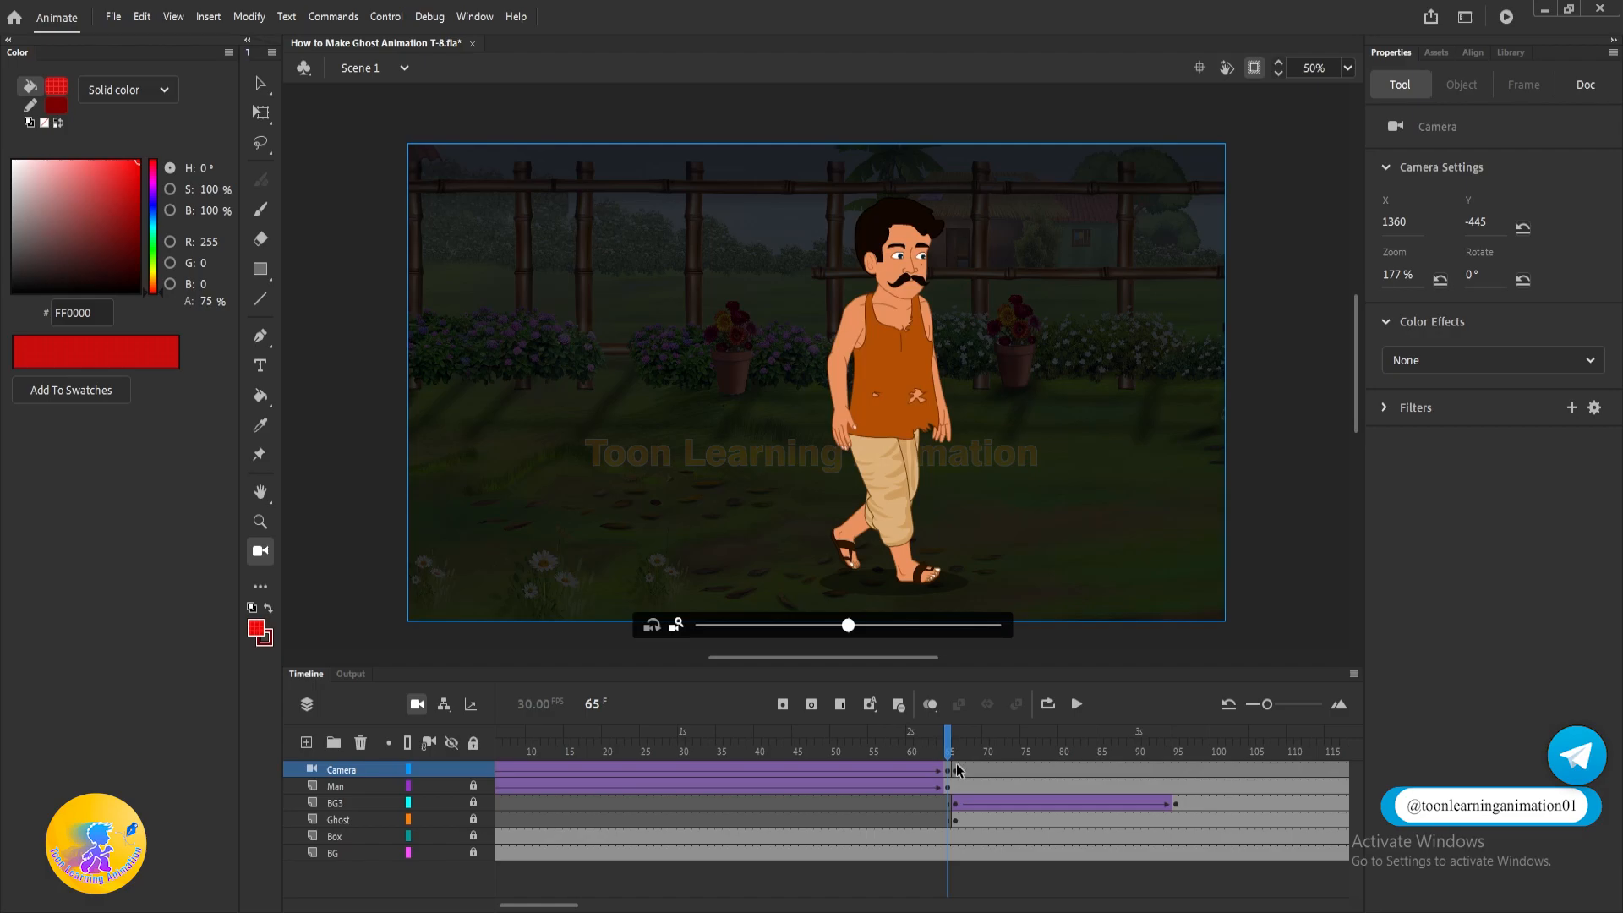
# Play back the change to the ghost shot and add a Camera keyframe at frame 128.
pyautogui.press('Return')
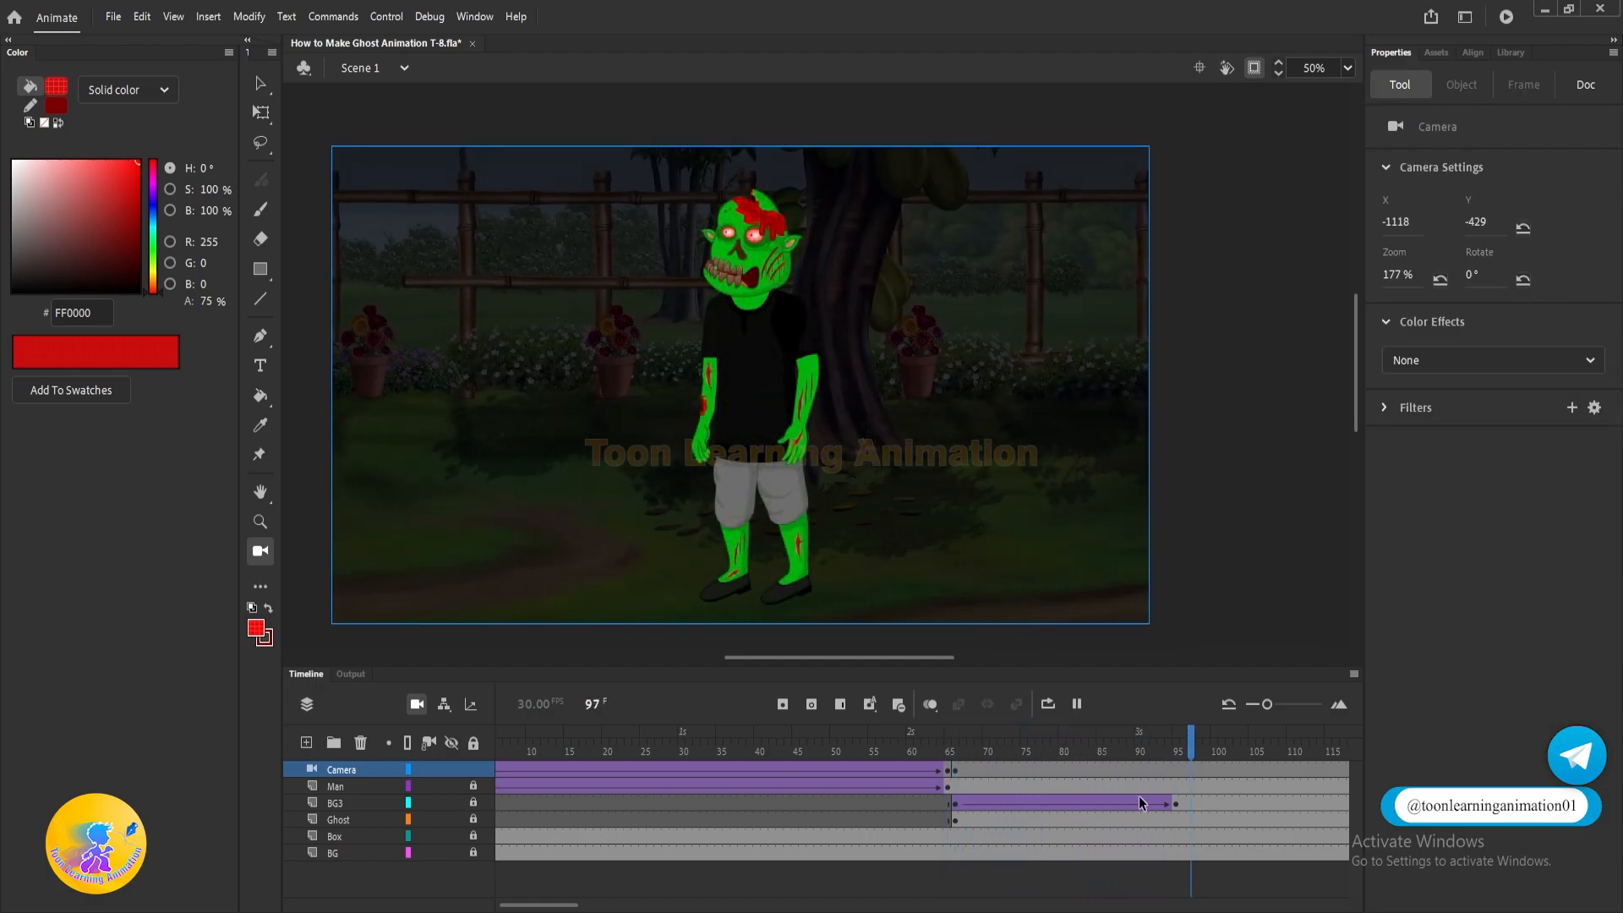
pyautogui.press('Return')
pyautogui.moveTo(1241, 742); pyautogui.dragTo(1011, 771)
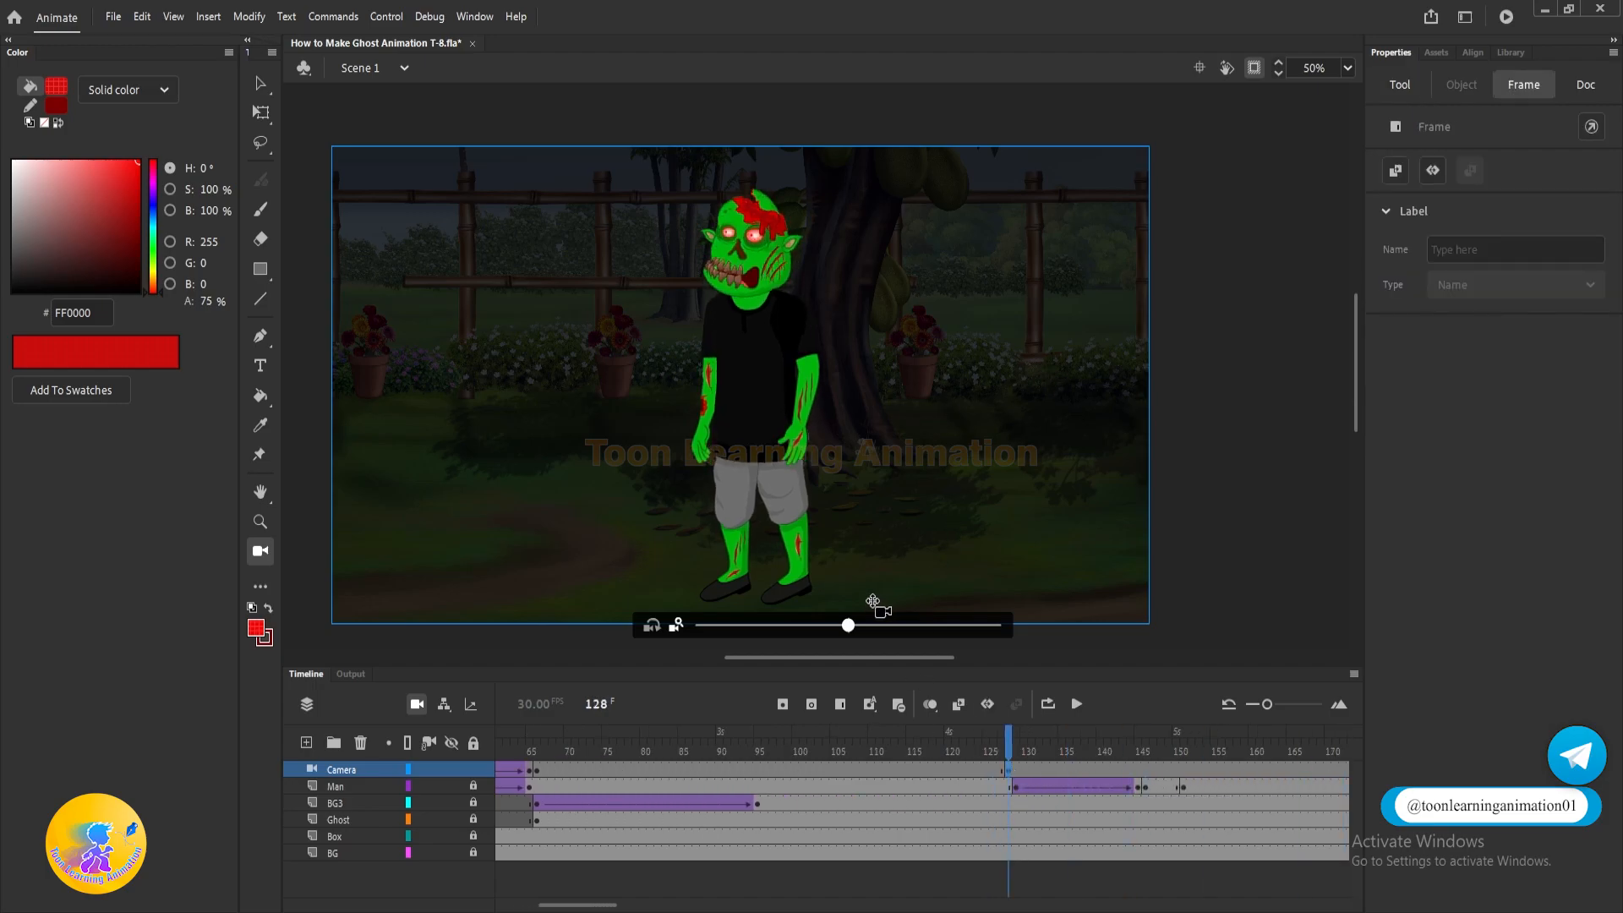
# Examine where the ghost and the man stand relative to the camera area at the change from frame 128 to 129.
pyautogui.click(1015, 785)
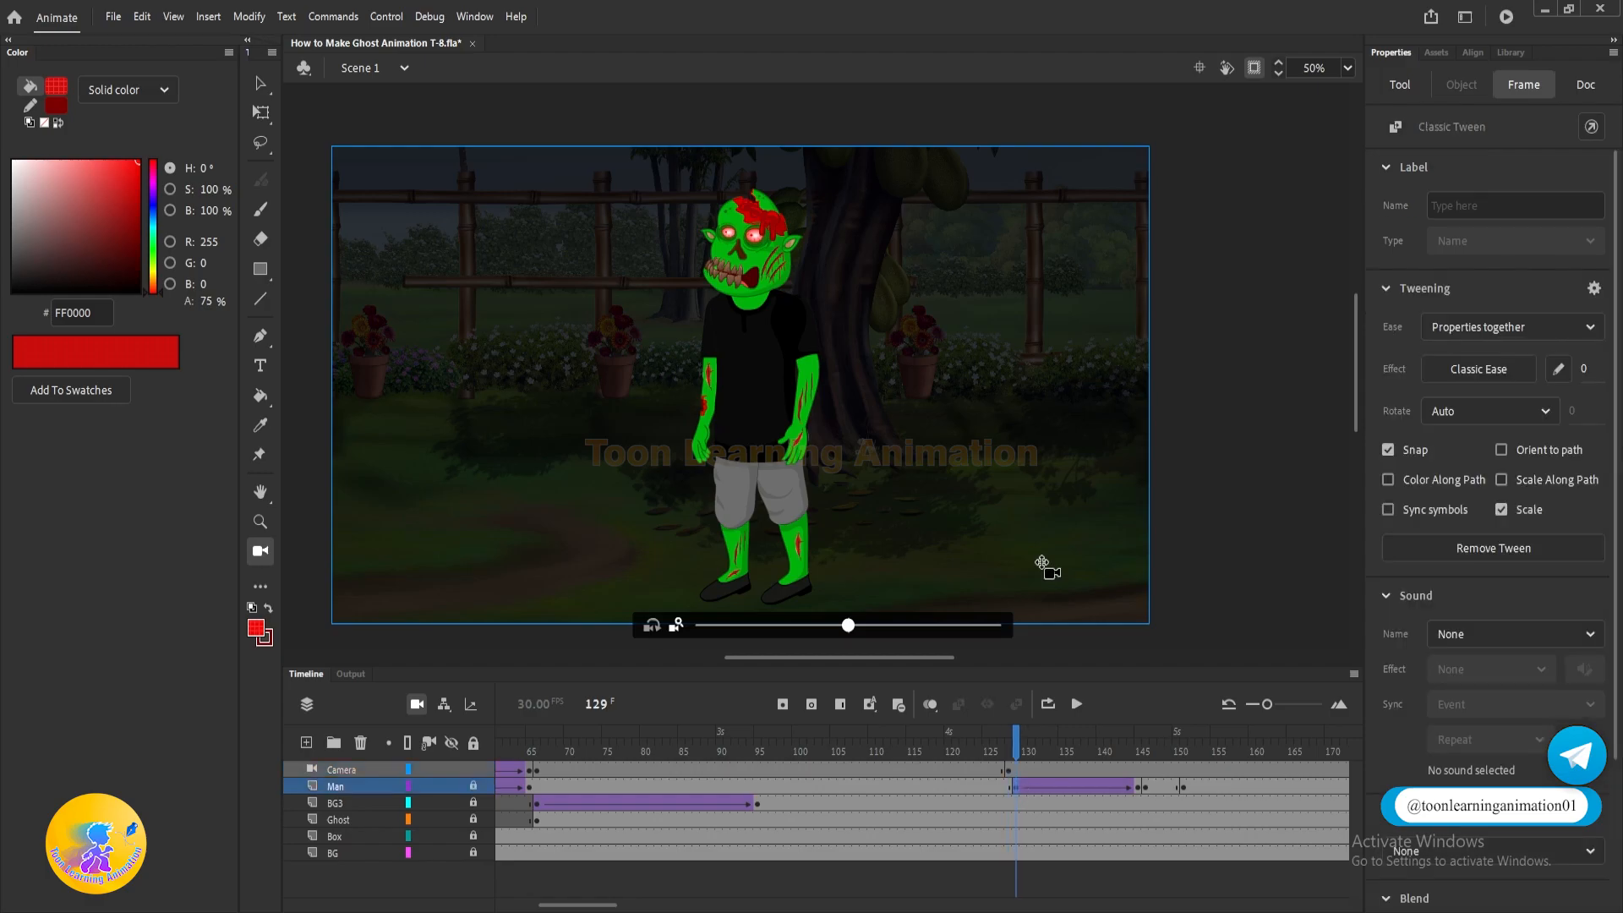
pyautogui.click(1257, 67)
pyautogui.moveTo(602, 399); pyautogui.dragTo(724, 432)
pyautogui.hotkey('ctrl', 'z')
pyautogui.click(1253, 69)
pyautogui.moveTo(1157, 404); pyautogui.dragTo(1132, 293)
pyautogui.moveTo(1044, 333); pyautogui.dragTo(1031, 394)
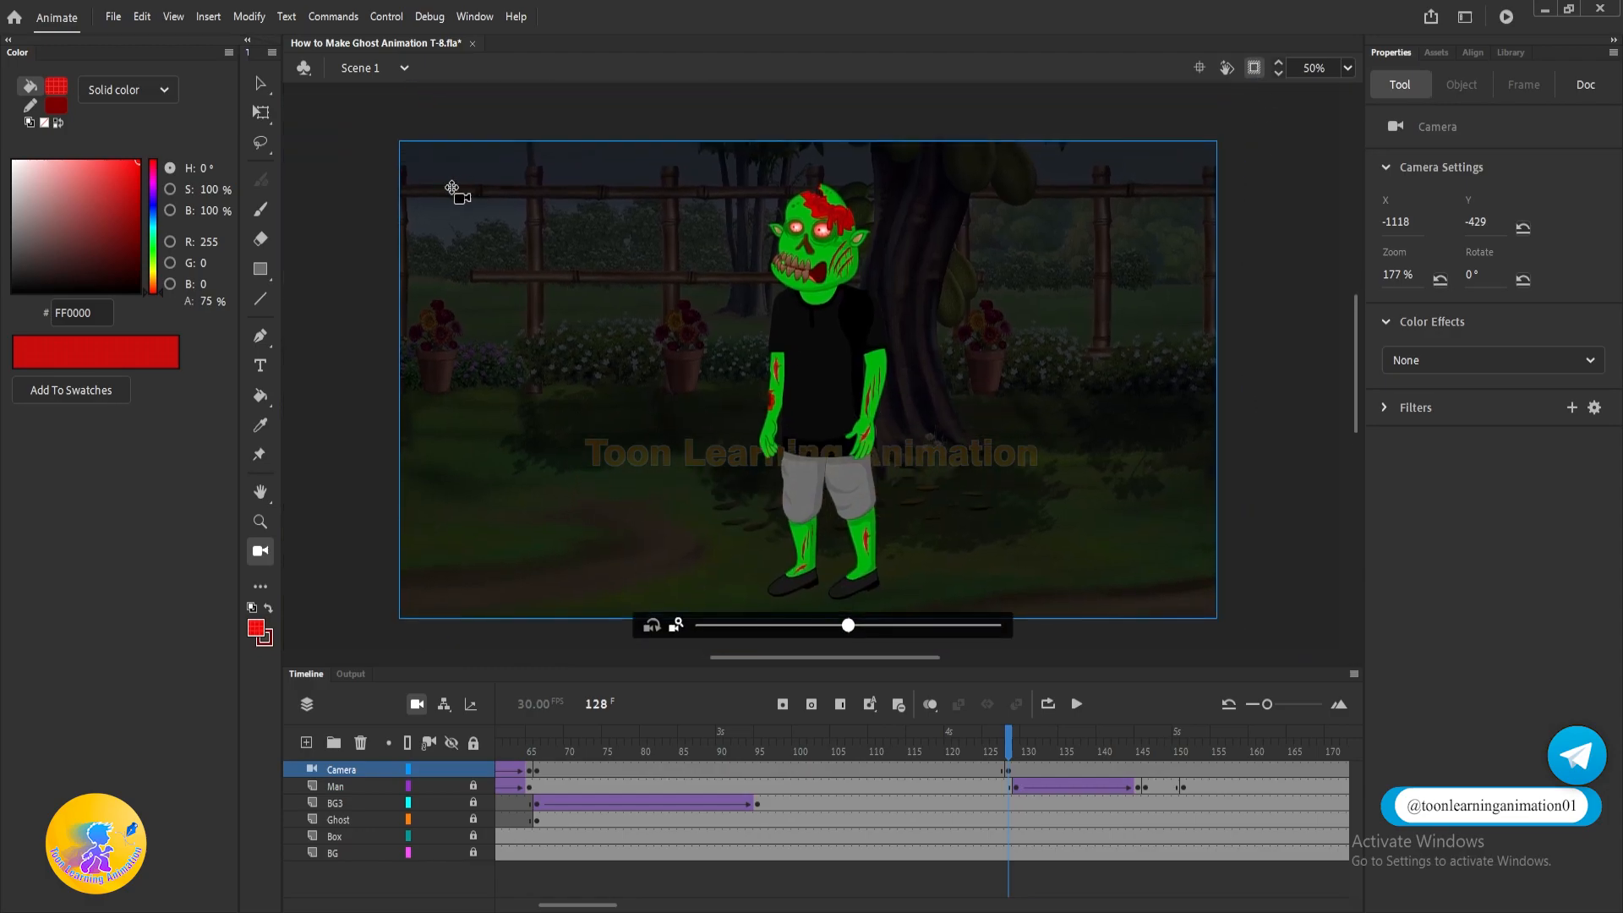
pyautogui.click(1256, 69)
pyautogui.moveTo(758, 392); pyautogui.dragTo(1095, 343)
pyautogui.moveTo(926, 340); pyautogui.dragTo(1086, 399)
pyautogui.moveTo(1029, 475); pyautogui.dragTo(1054, 401)
pyautogui.click(1007, 770)
pyautogui.click(1014, 787)
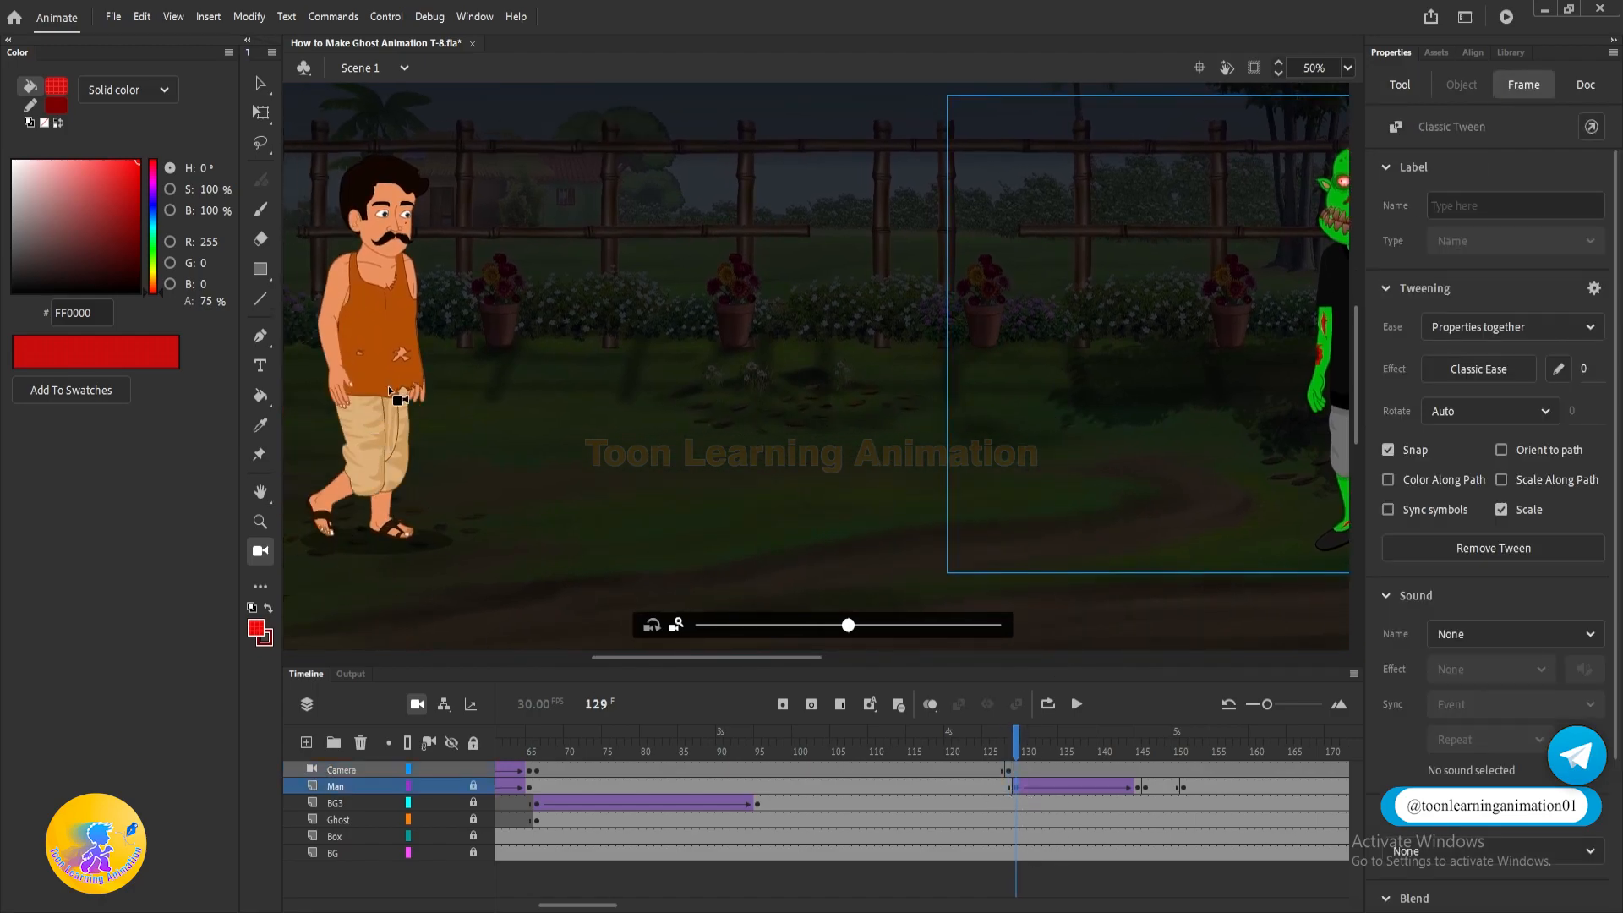
pyautogui.moveTo(1016, 741)
pyautogui.mouseDown()
pyautogui.moveTo(926, 744)
pyautogui.moveTo(1106, 757)
pyautogui.moveTo(1024, 759)
pyautogui.mouseUp()
# At Camera frame 128, zoom in on the ghost to 209% and reposition the camera to X -1326, Y -452.
pyautogui.click(1010, 771)
pyautogui.moveTo(1159, 427); pyautogui.dragTo(610, 456)
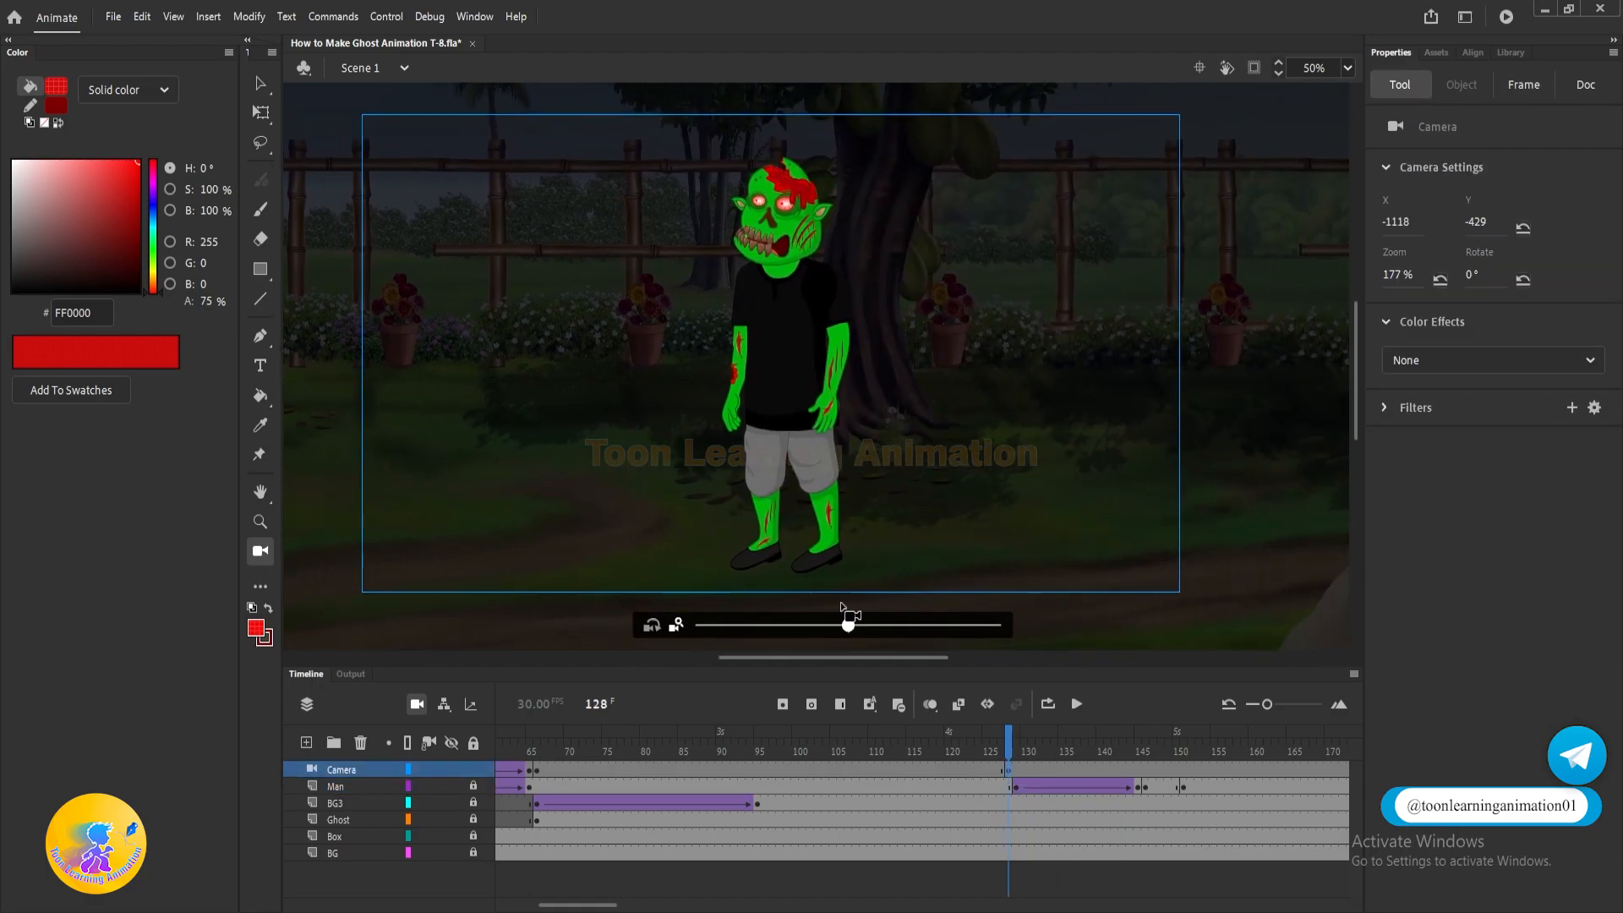
pyautogui.click(892, 624)
pyautogui.moveTo(972, 441); pyautogui.dragTo(971, 416)
# Create a classic tween on the Camera layer leading up to frame 128 and play back the zoom on the ghost.
pyautogui.click(759, 769)
pyautogui.rightClick(760, 769)
pyautogui.click(811, 257)
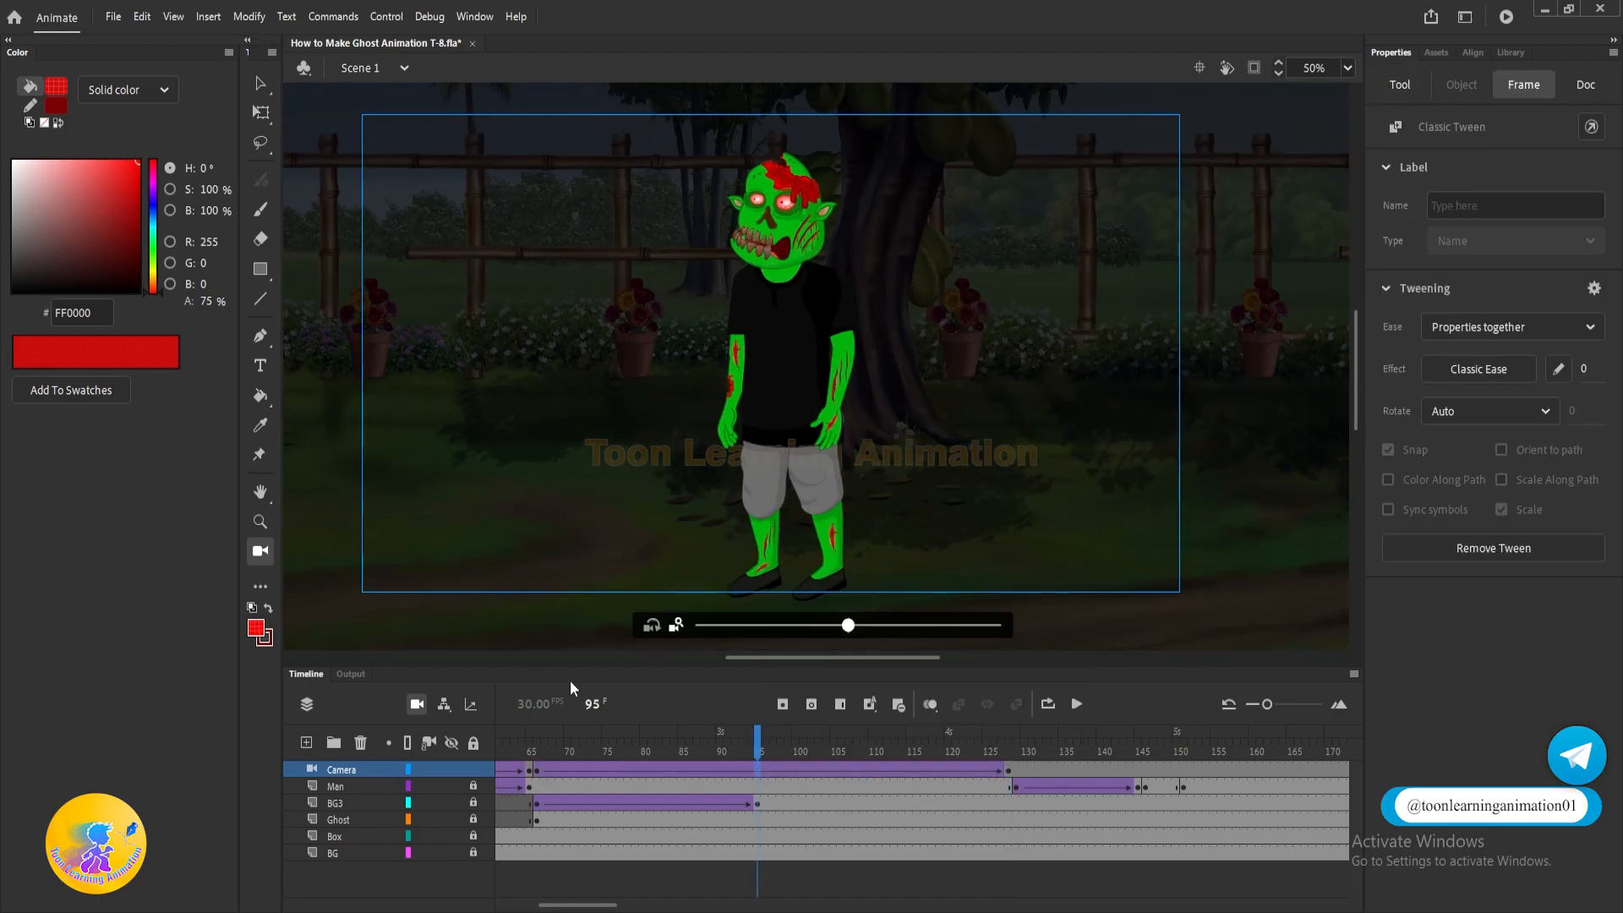
pyautogui.click(524, 737)
pyautogui.press('Return')
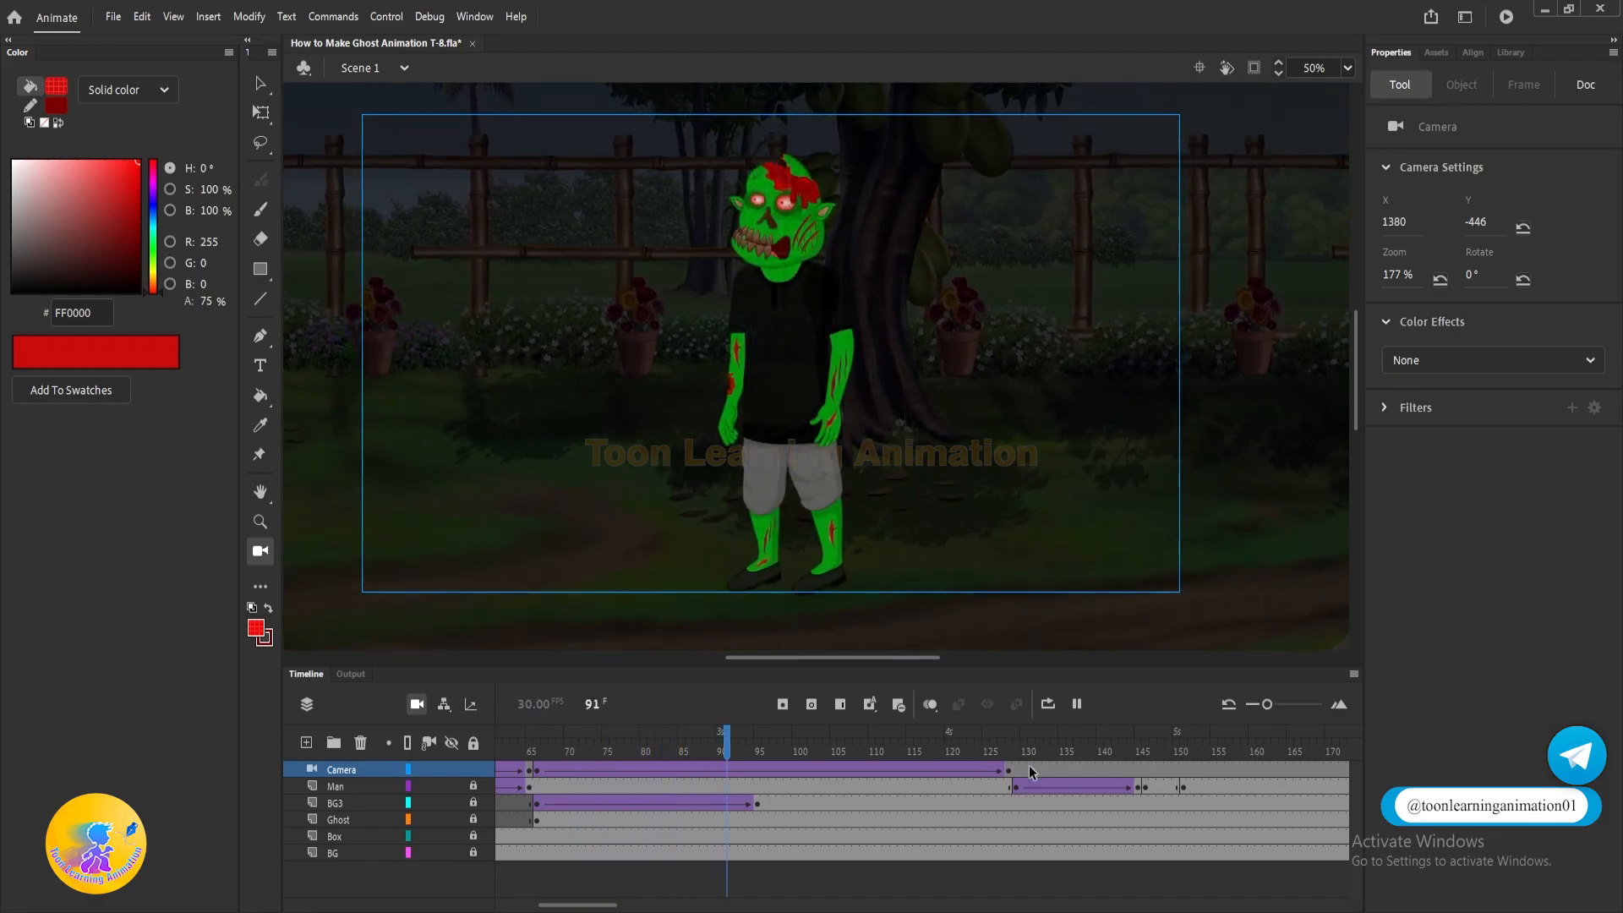
pyautogui.press('Return')
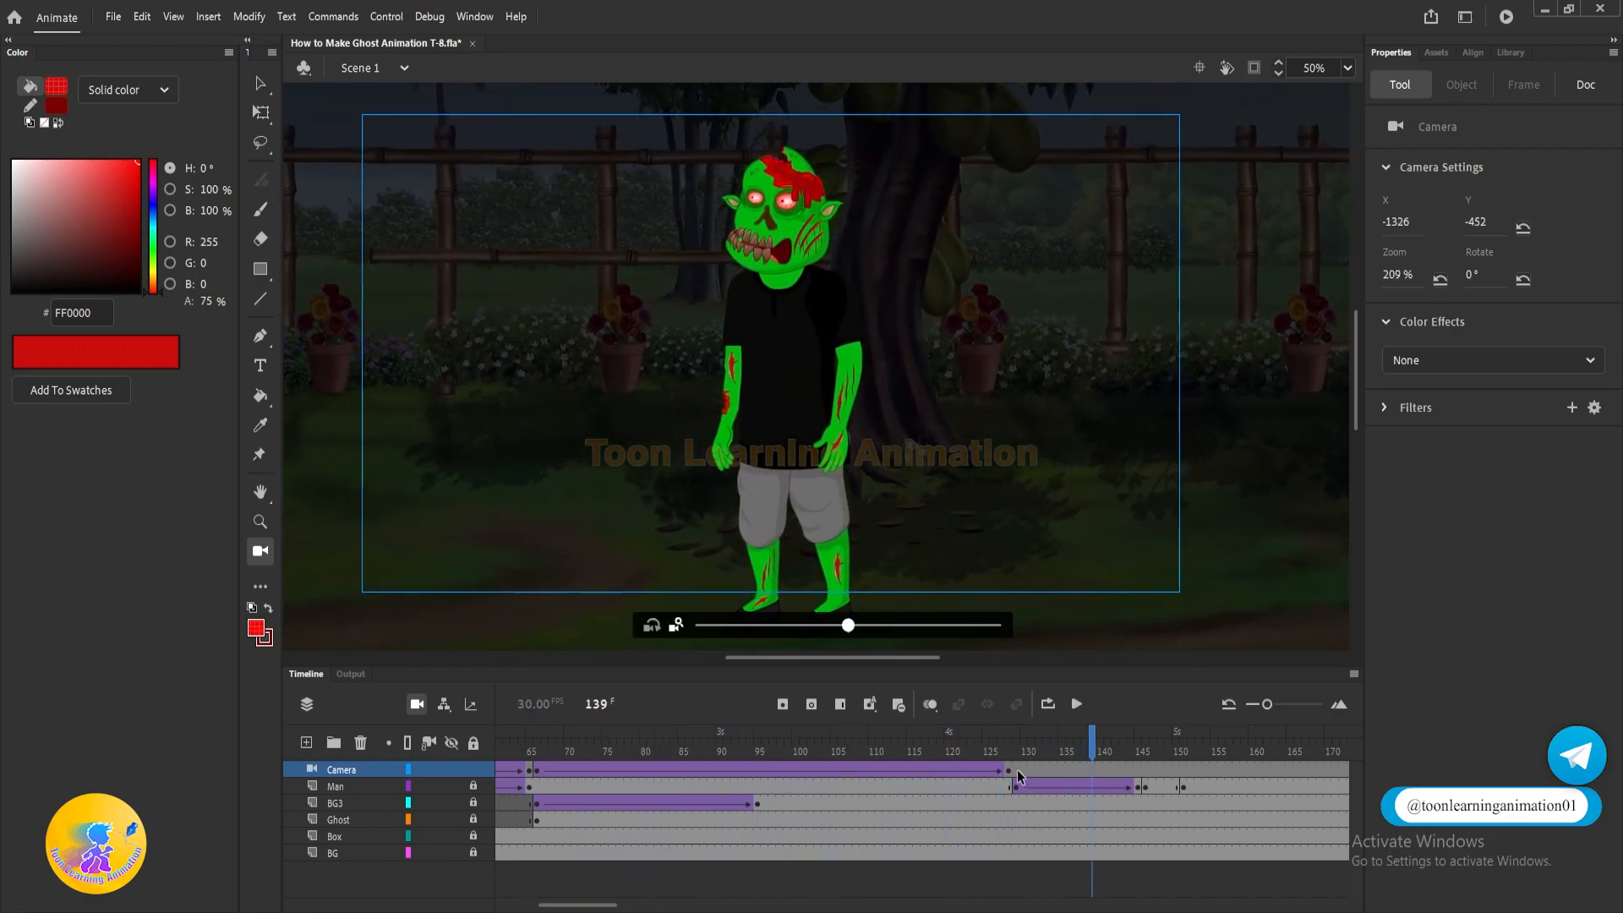
# Add a Camera keyframe at frame 129 and move the camera over to the man at X 1244, Y -476.
pyautogui.click(1014, 769)
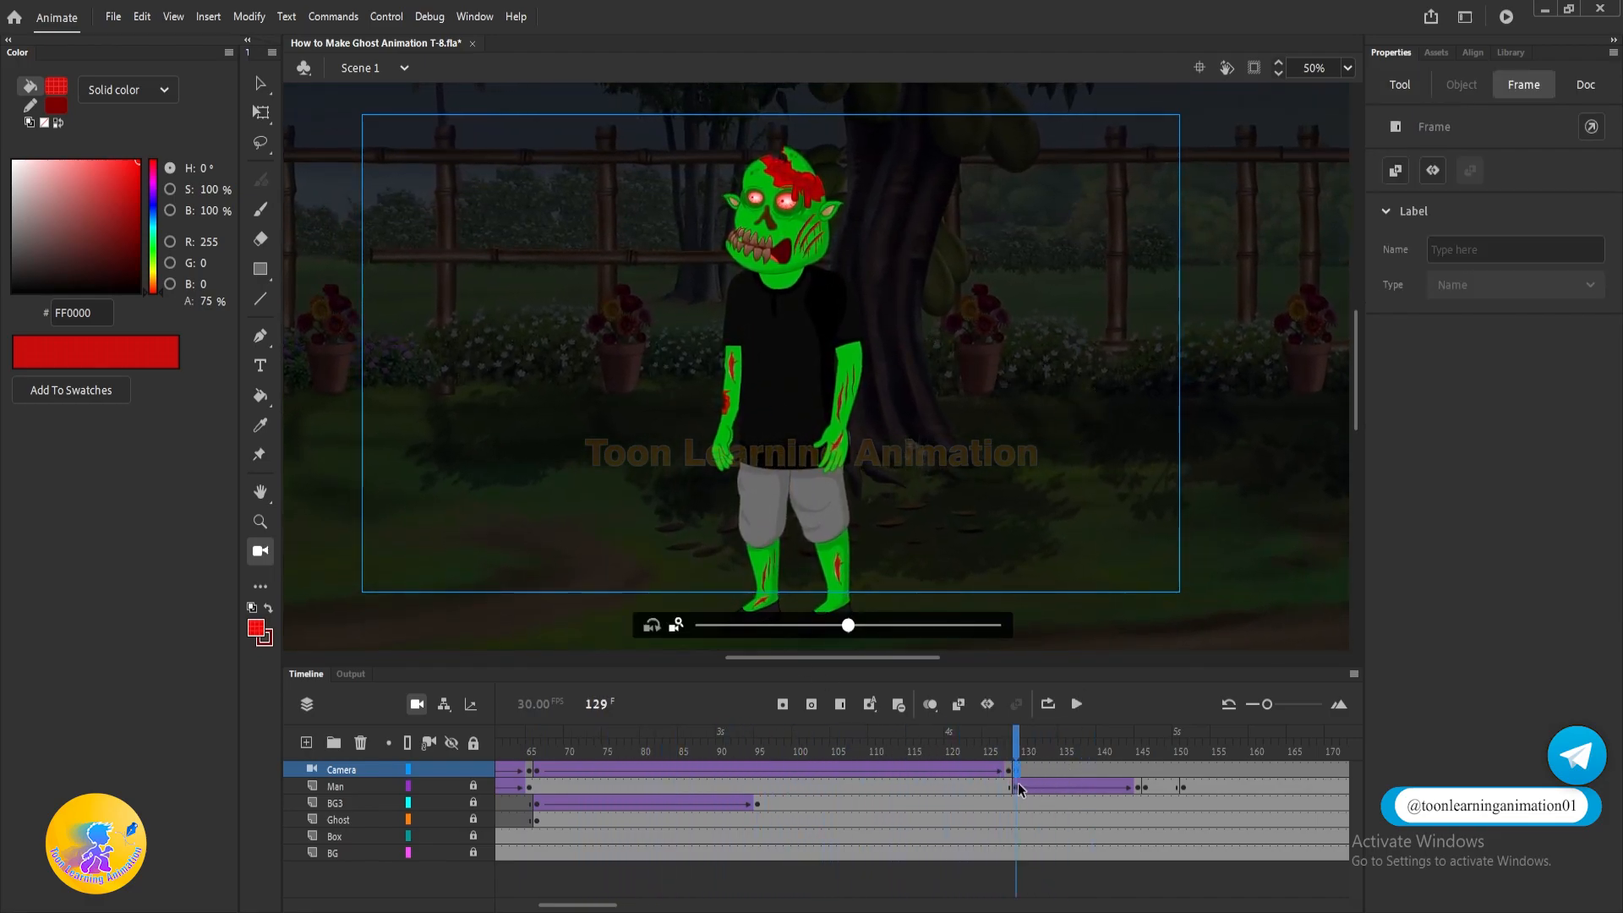
pyautogui.moveTo(1045, 407); pyautogui.dragTo(456, 393)
pyautogui.moveTo(995, 429); pyautogui.dragTo(428, 420)
pyautogui.moveTo(957, 398); pyautogui.dragTo(849, 603)
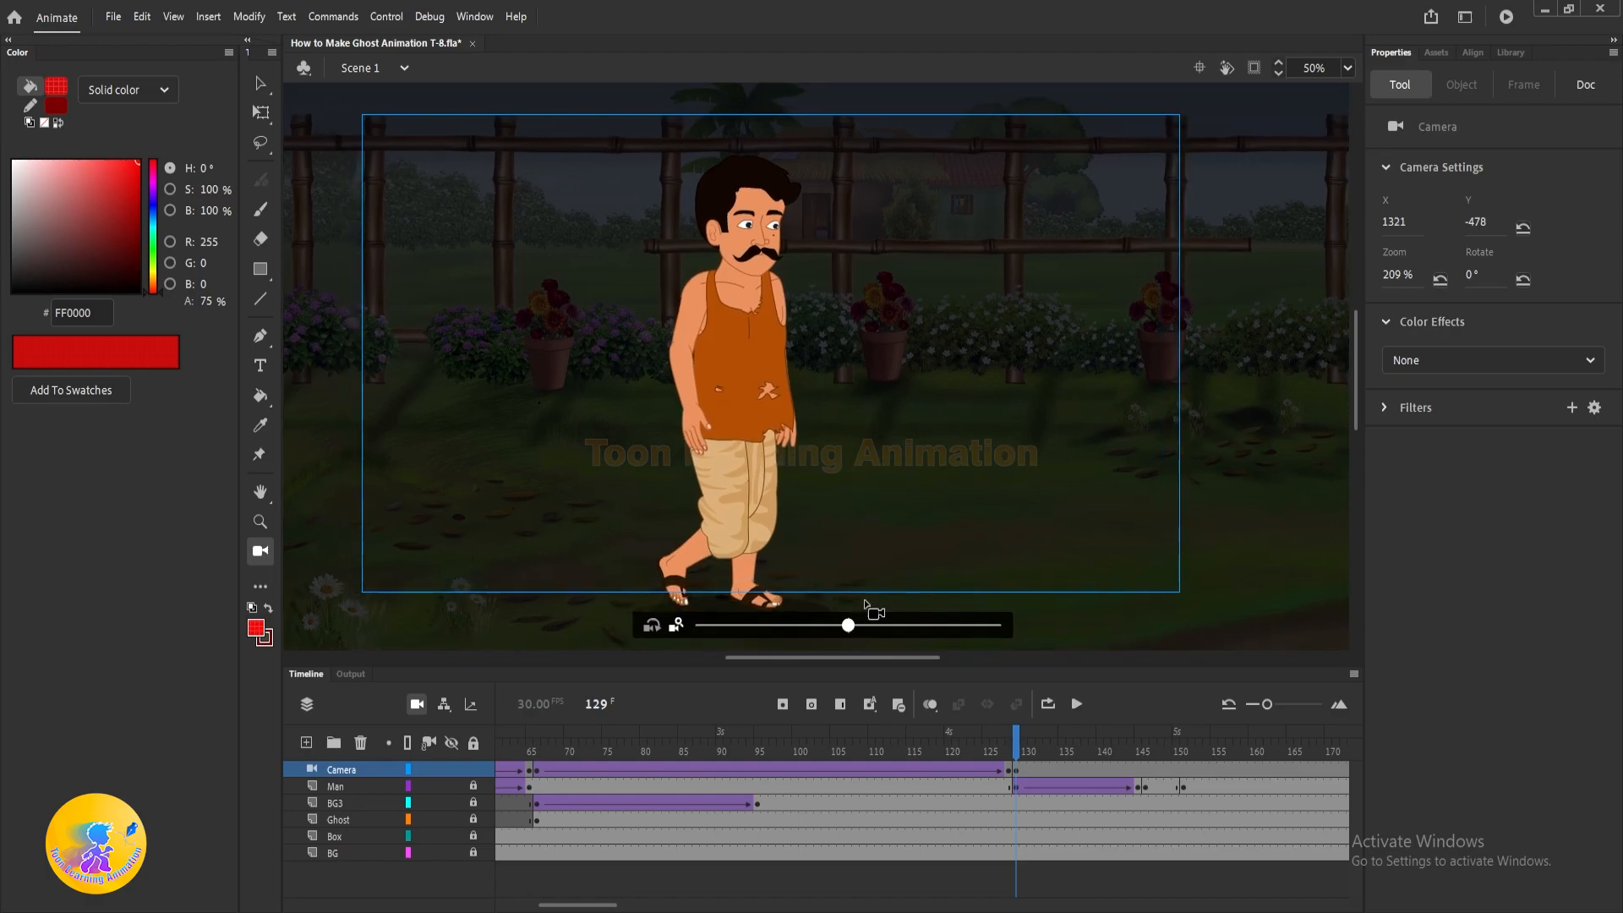
pyautogui.moveTo(972, 491); pyautogui.dragTo(1029, 490)
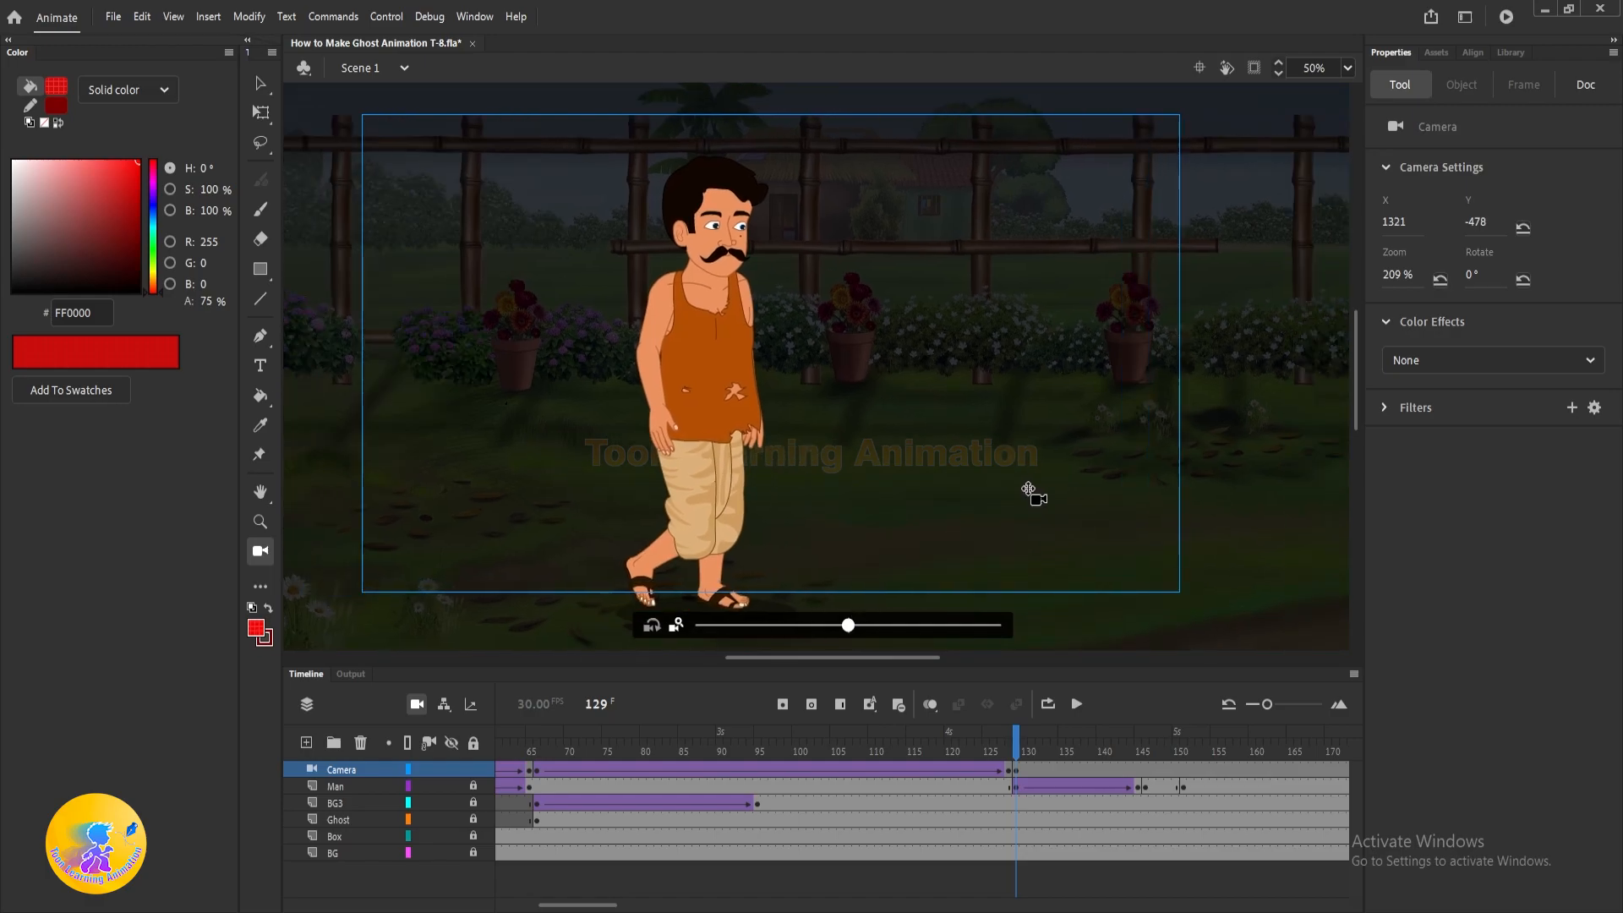
# Play on to frame 160, add a Camera keyframe there and shift the camera to X 957, Y -476.
pyautogui.press('Return')
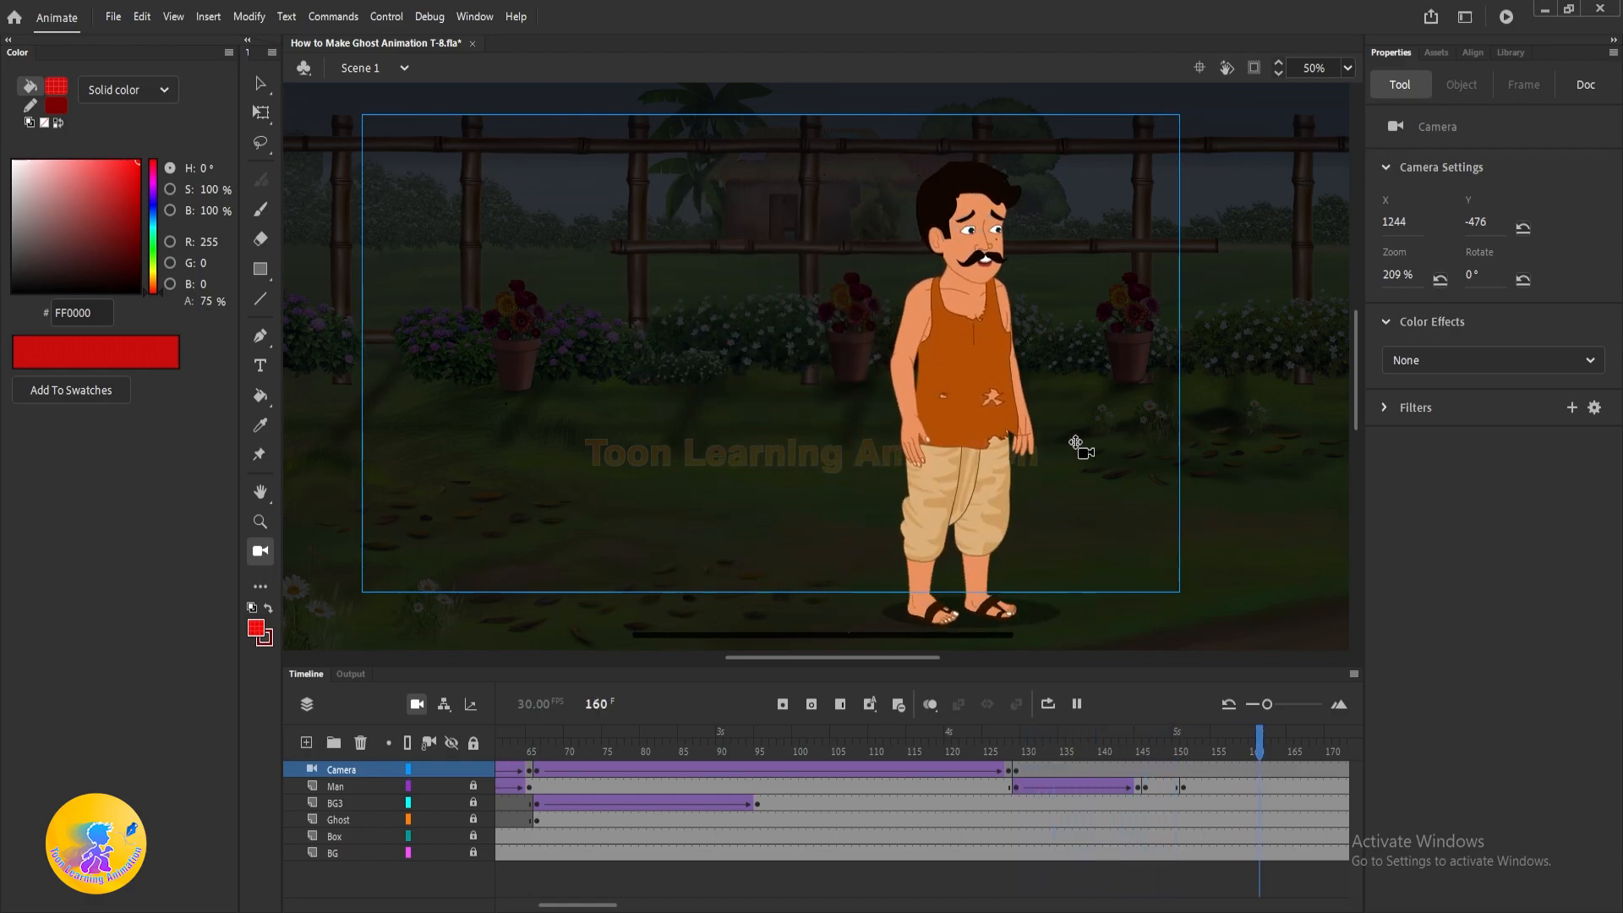
pyautogui.moveTo(1305, 734); pyautogui.dragTo(908, 749)
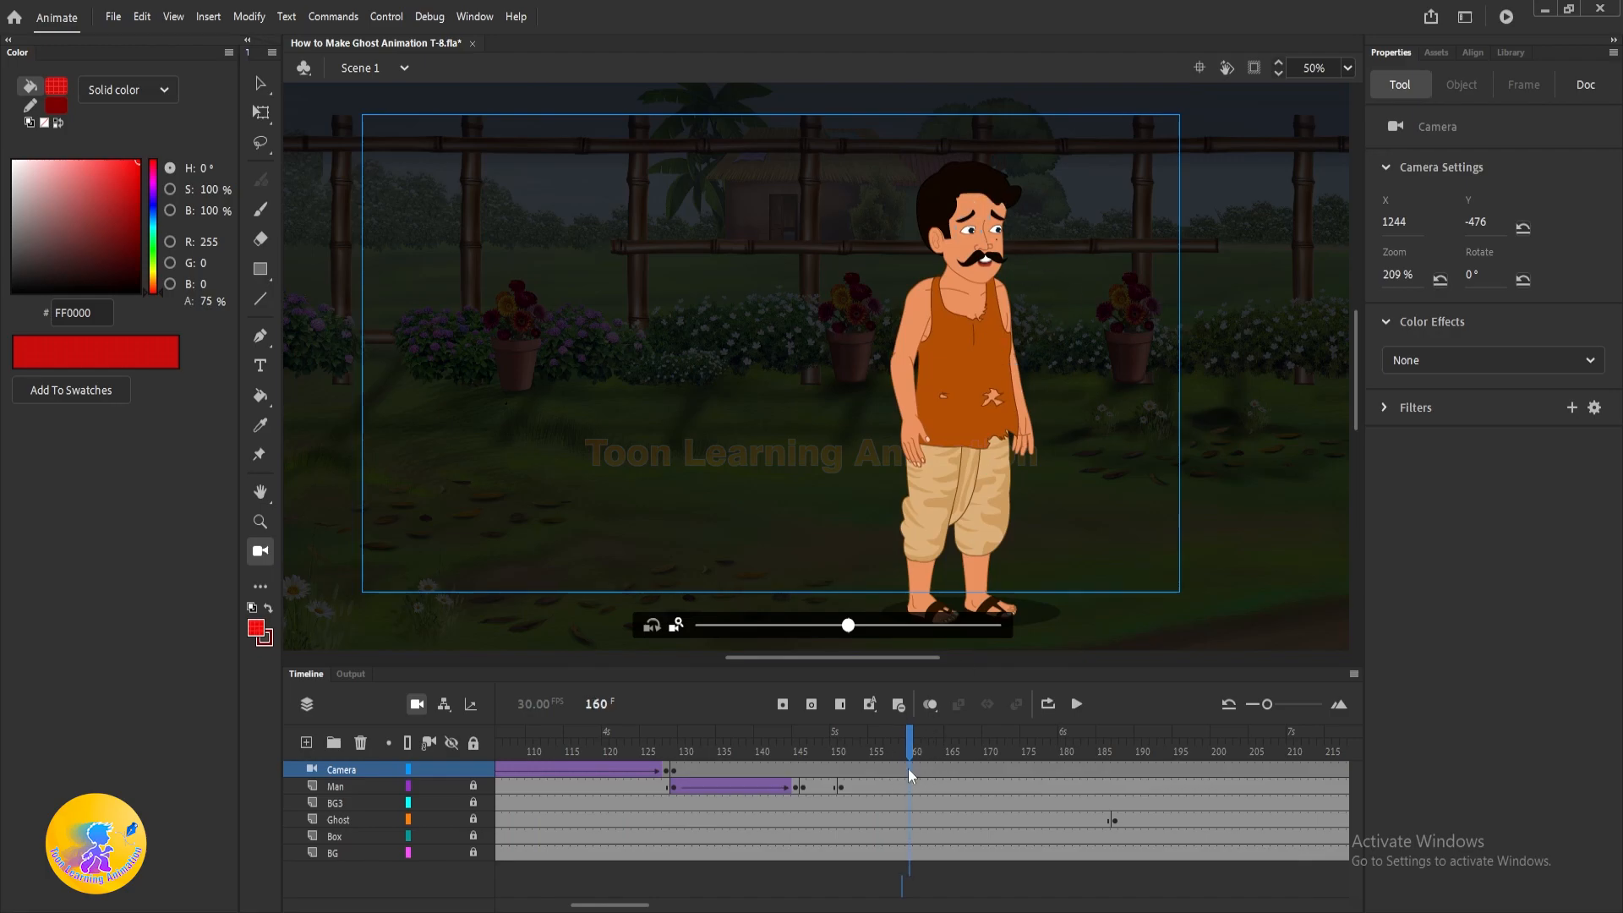
pyautogui.click(910, 769)
pyautogui.moveTo(820, 437); pyautogui.dragTo(923, 424)
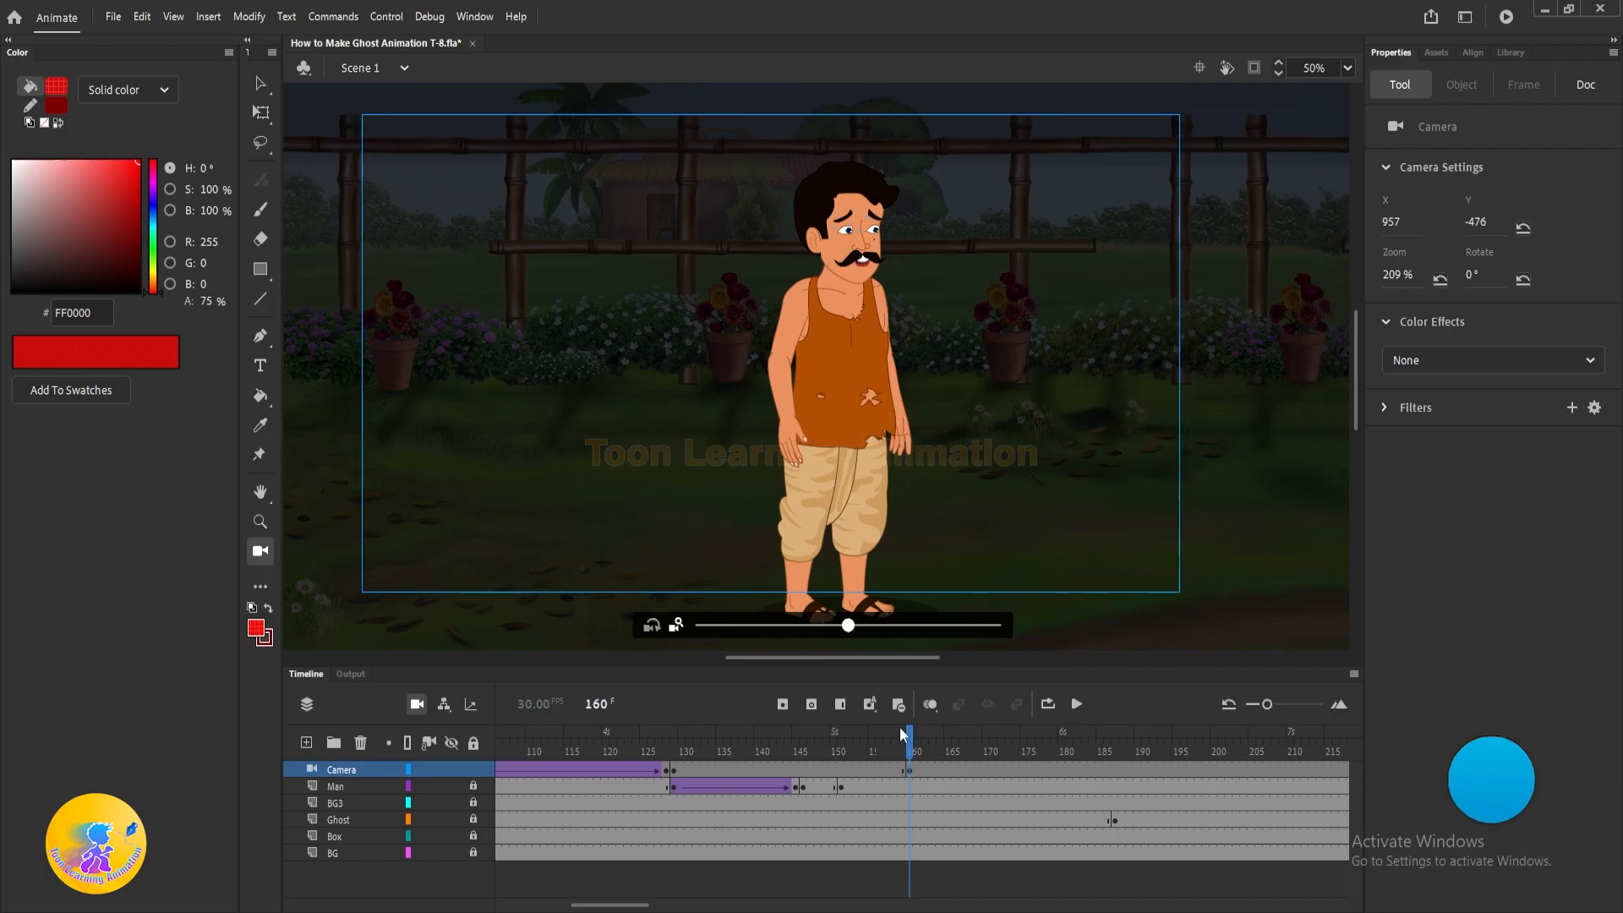
# Create a classic tween between Camera frames 129 and 160 and play it back with content outside the stage clipped.
pyautogui.rightClick(879, 769)
pyautogui.click(993, 252)
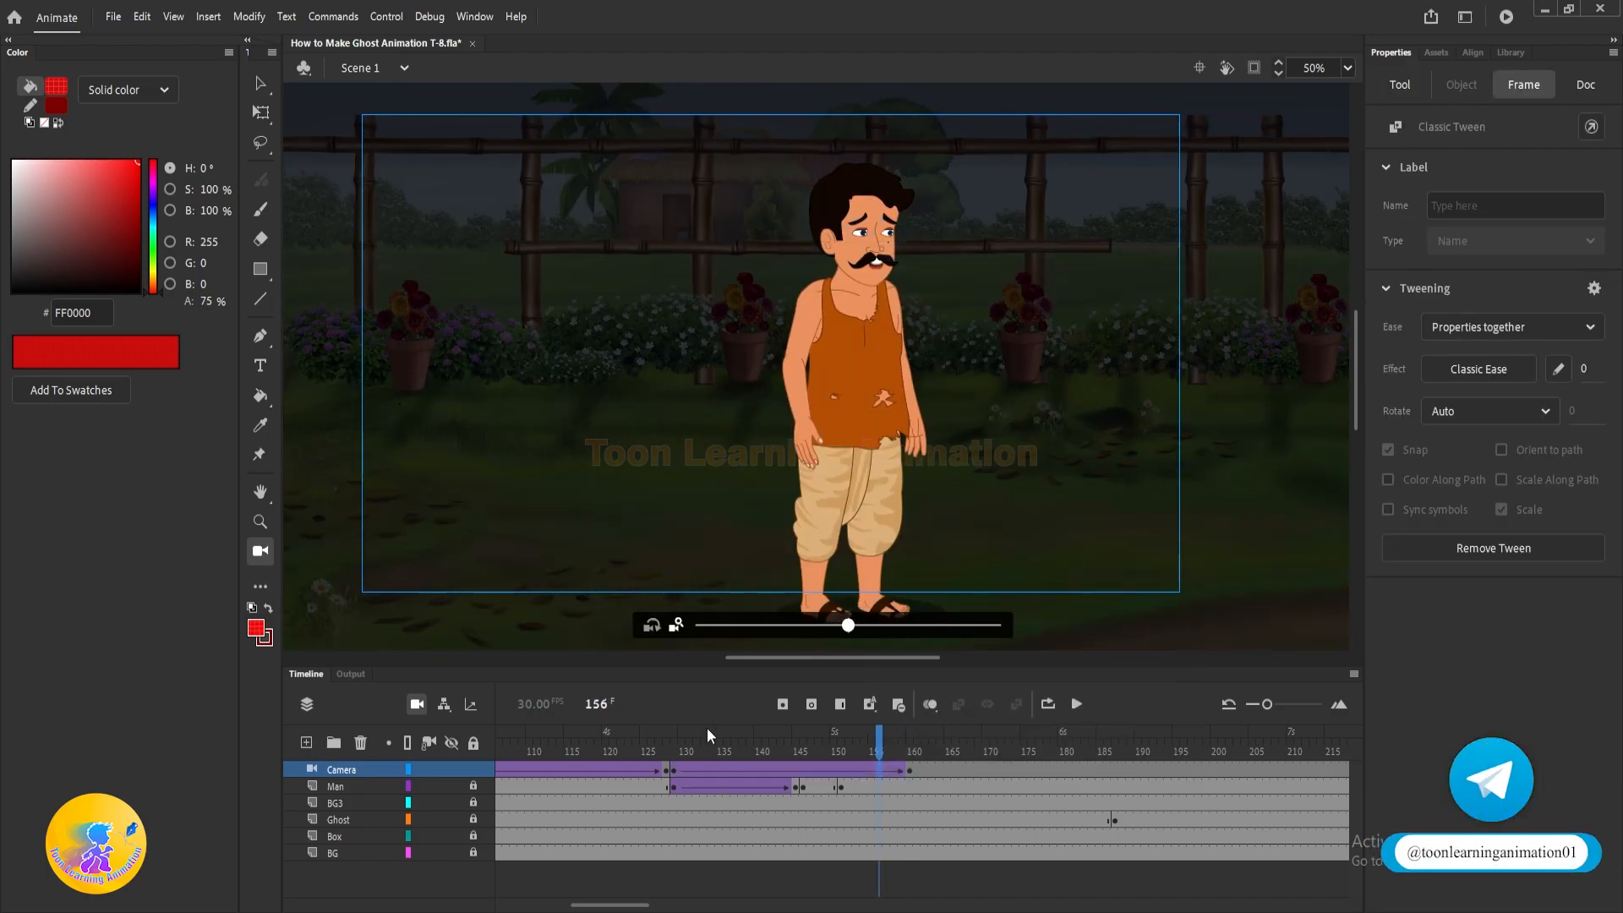
pyautogui.click(672, 749)
pyautogui.click(1253, 68)
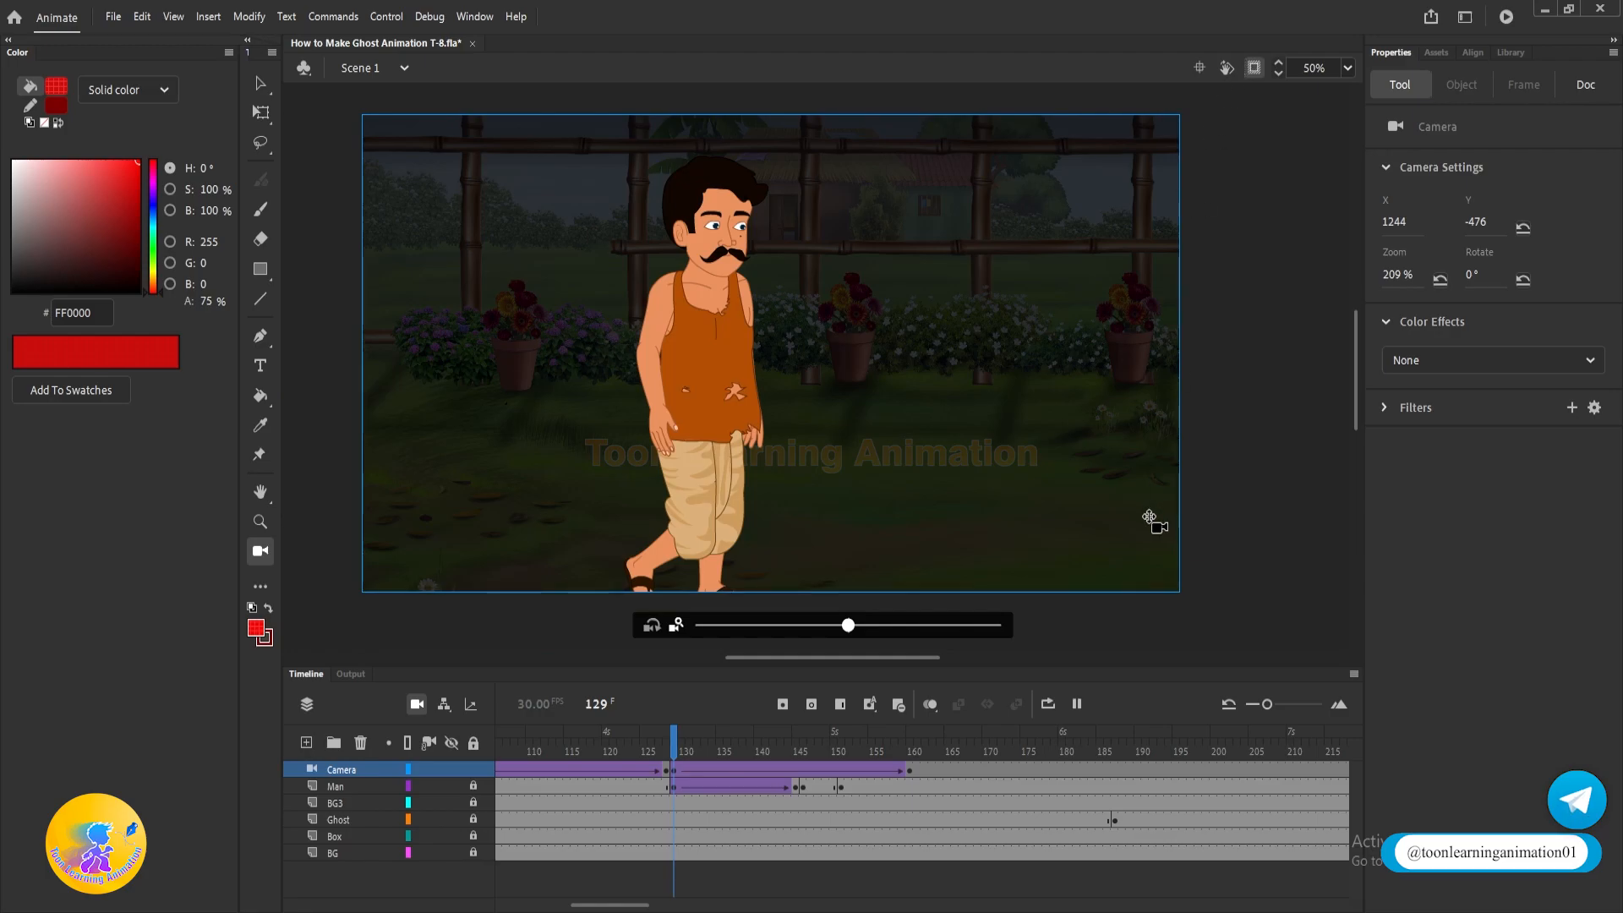
pyautogui.press('Return')
pyautogui.press('Return')
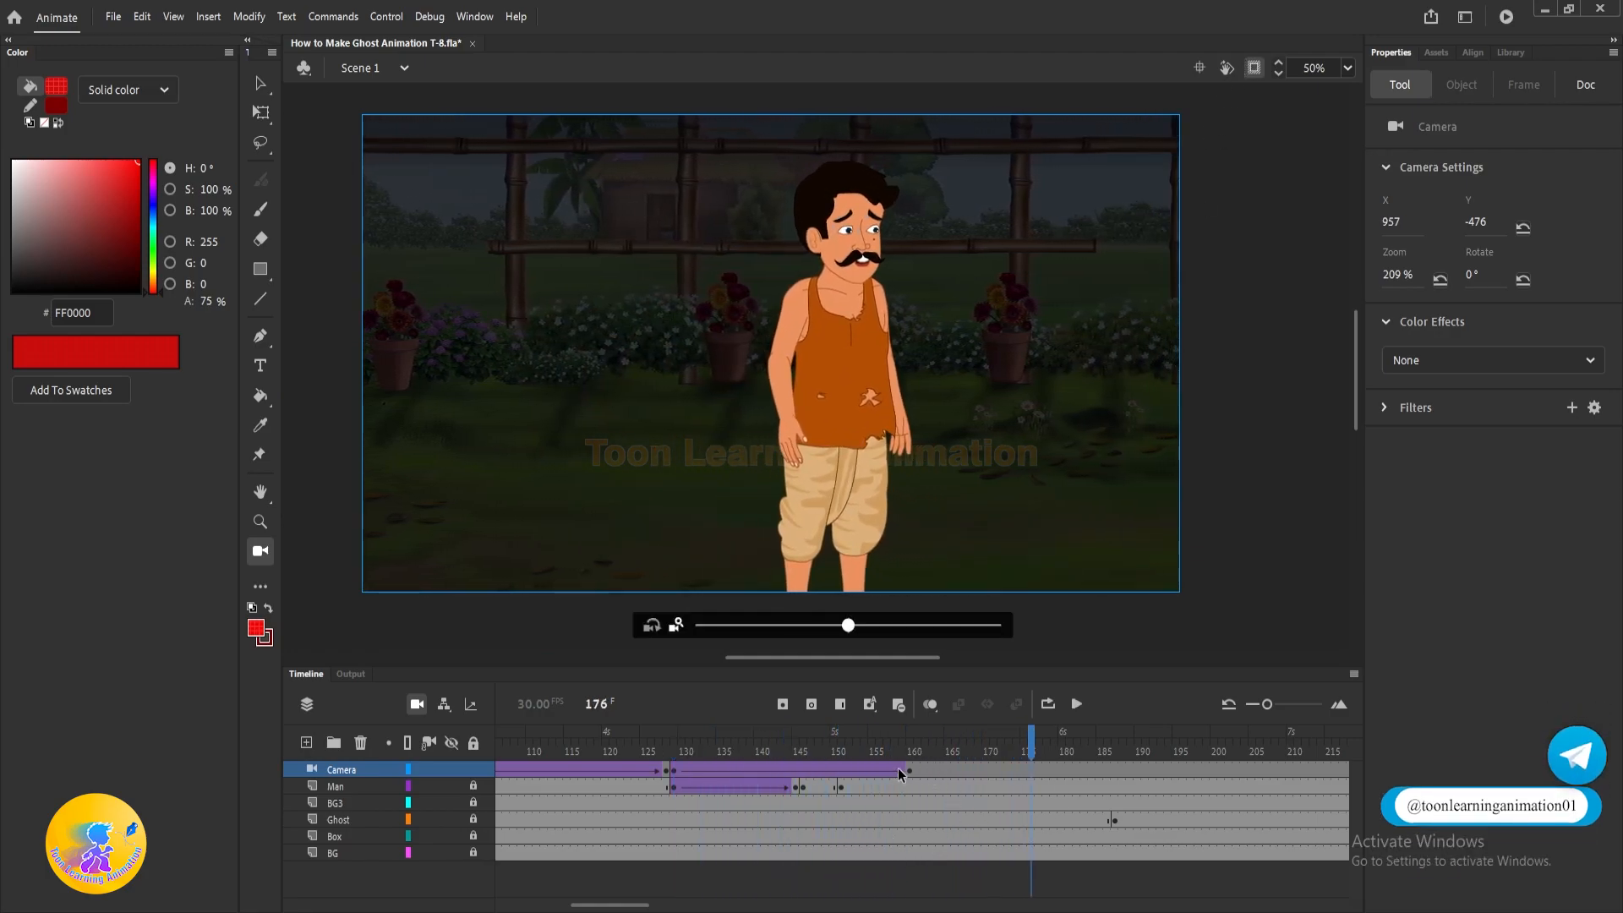
# At Camera frame 160, zoom to 222% and reposition to X 799, Y -546, then play the man's shot from frame 129.
pyautogui.click(909, 768)
pyautogui.moveTo(981, 450); pyautogui.dragTo(1056, 429)
pyautogui.moveTo(848, 627)
pyautogui.mouseDown()
pyautogui.moveTo(897, 627)
pyautogui.moveTo(866, 625)
pyautogui.mouseUp()
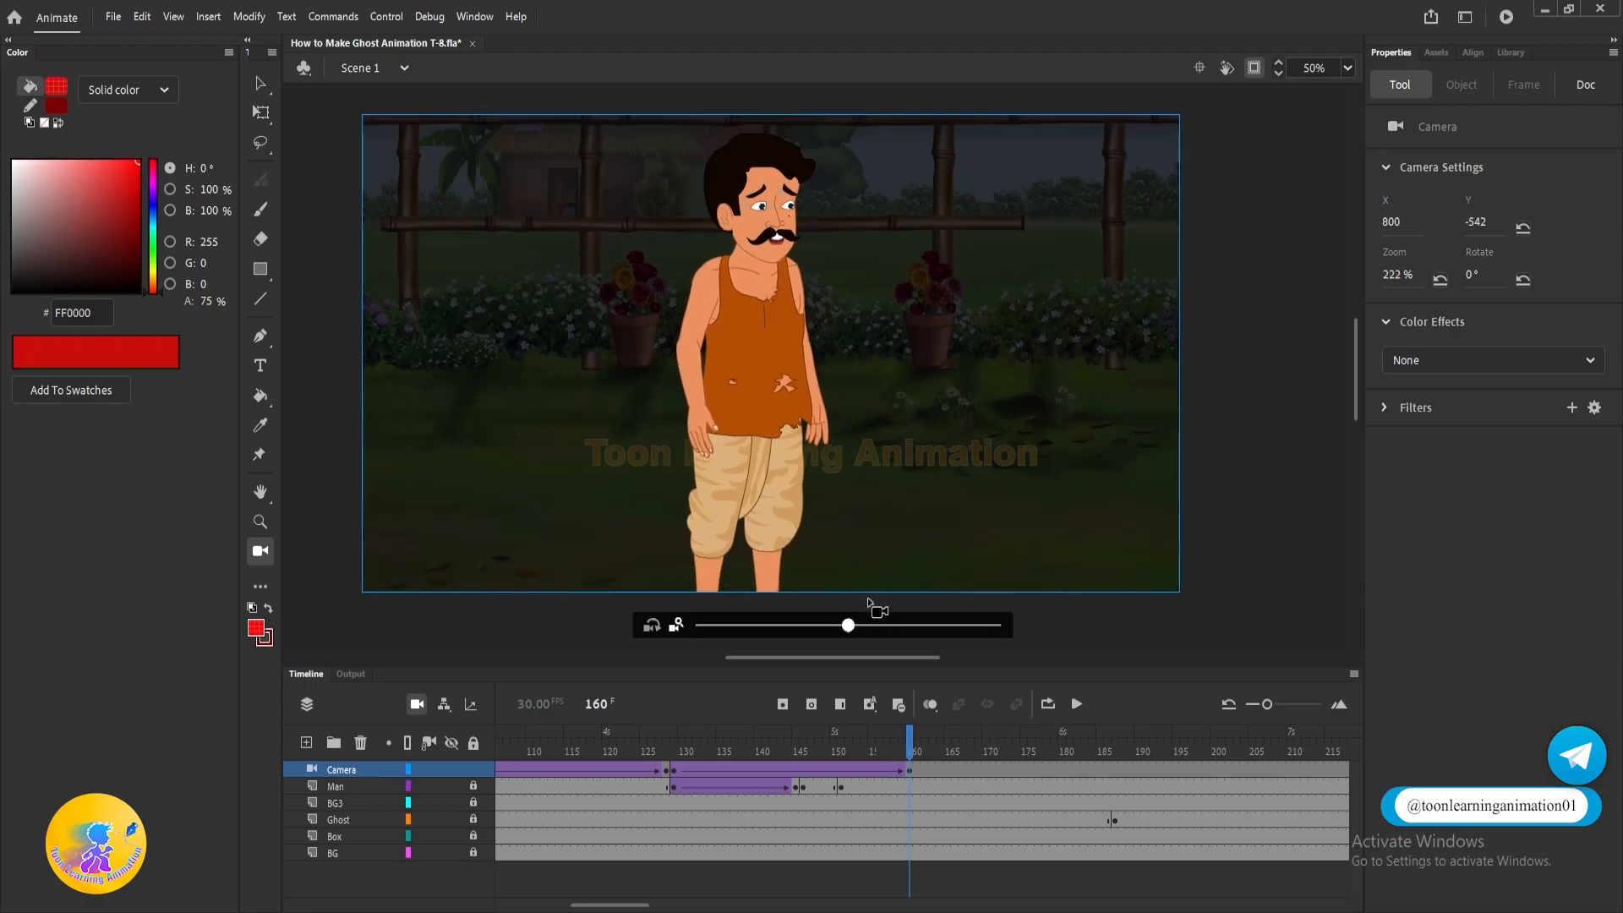
pyautogui.moveTo(947, 491); pyautogui.dragTo(946, 487)
pyautogui.click(673, 744)
pyautogui.press('Return')
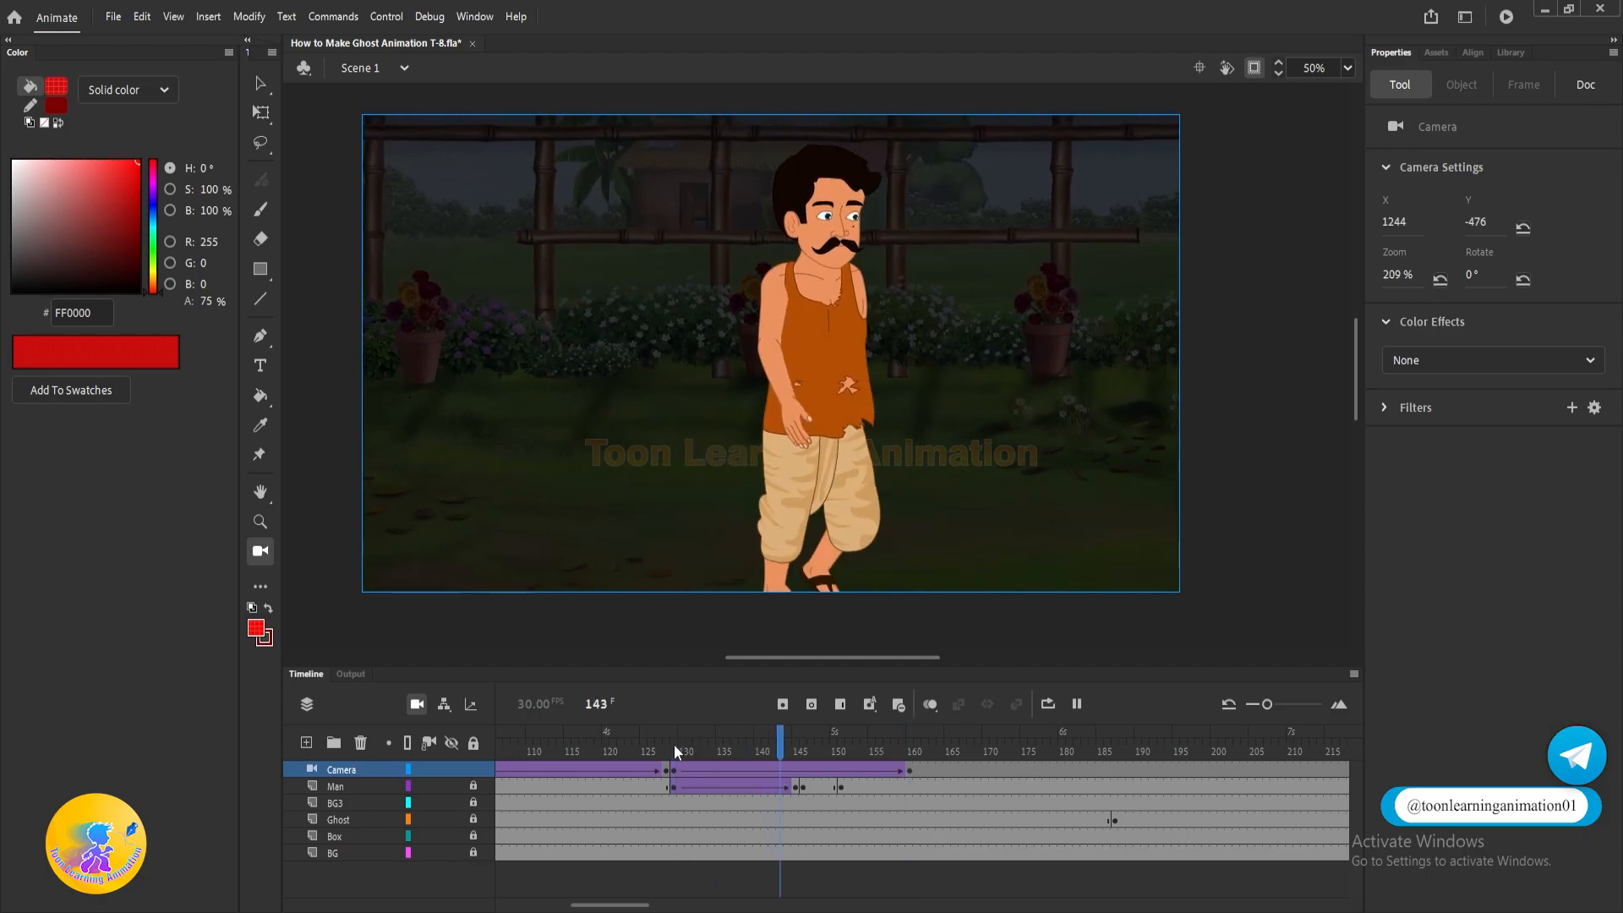
pyautogui.press('Return')
# Move the Camera keyframe from frame 160 to frame 165 and play back the slower camera move.
pyautogui.click(911, 768)
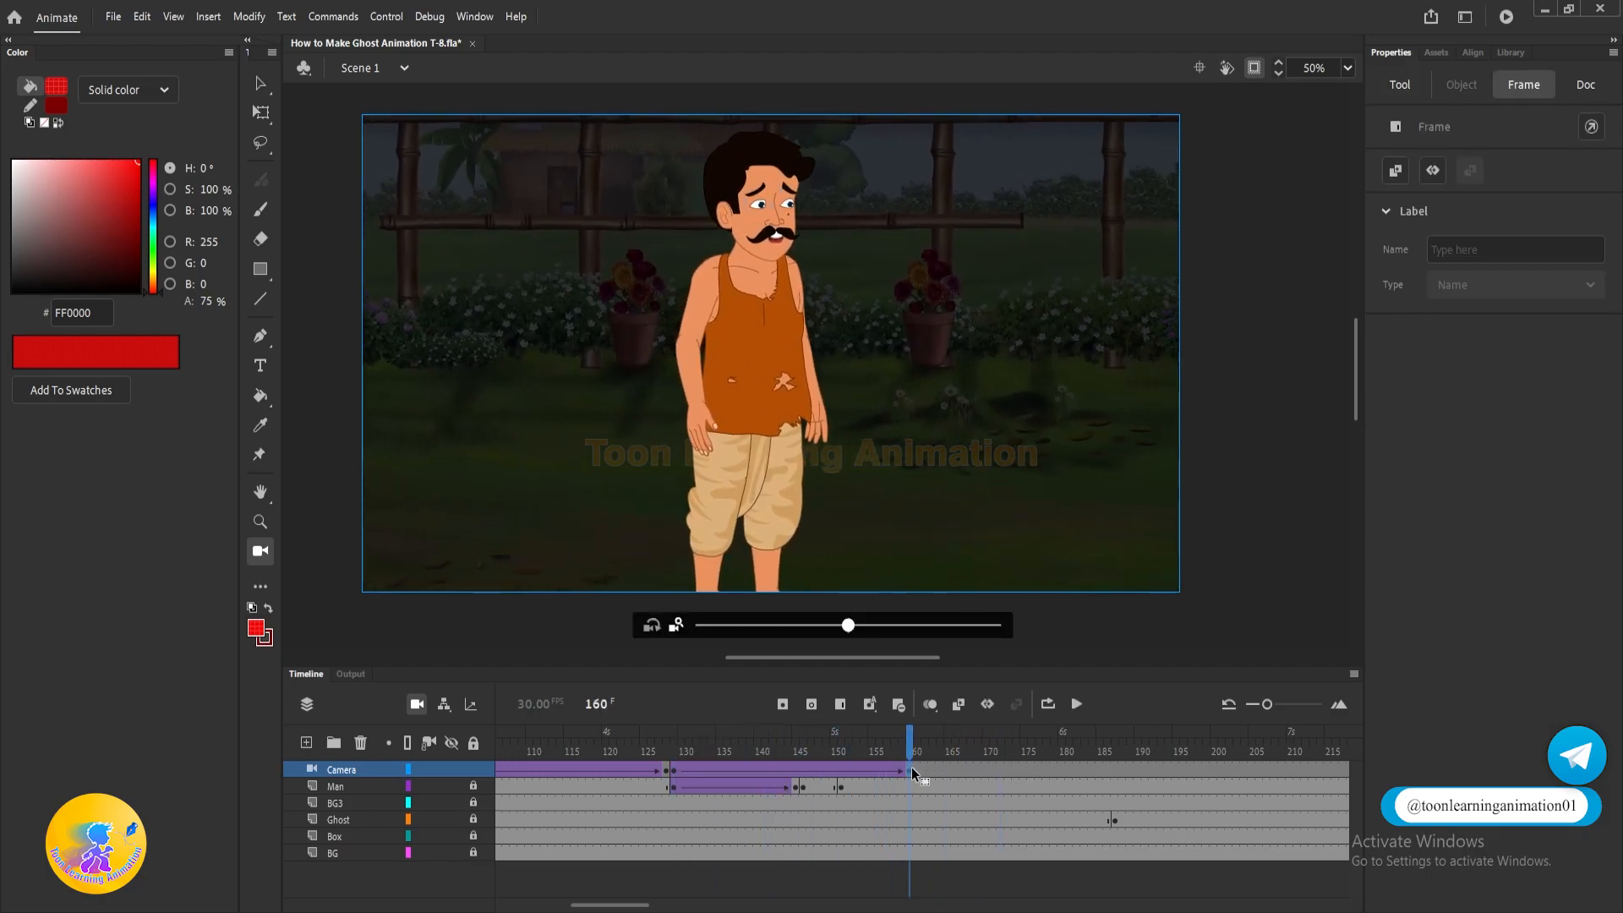
pyautogui.moveTo(941, 770); pyautogui.dragTo(950, 769)
pyautogui.click(668, 742)
pyautogui.press('Return')
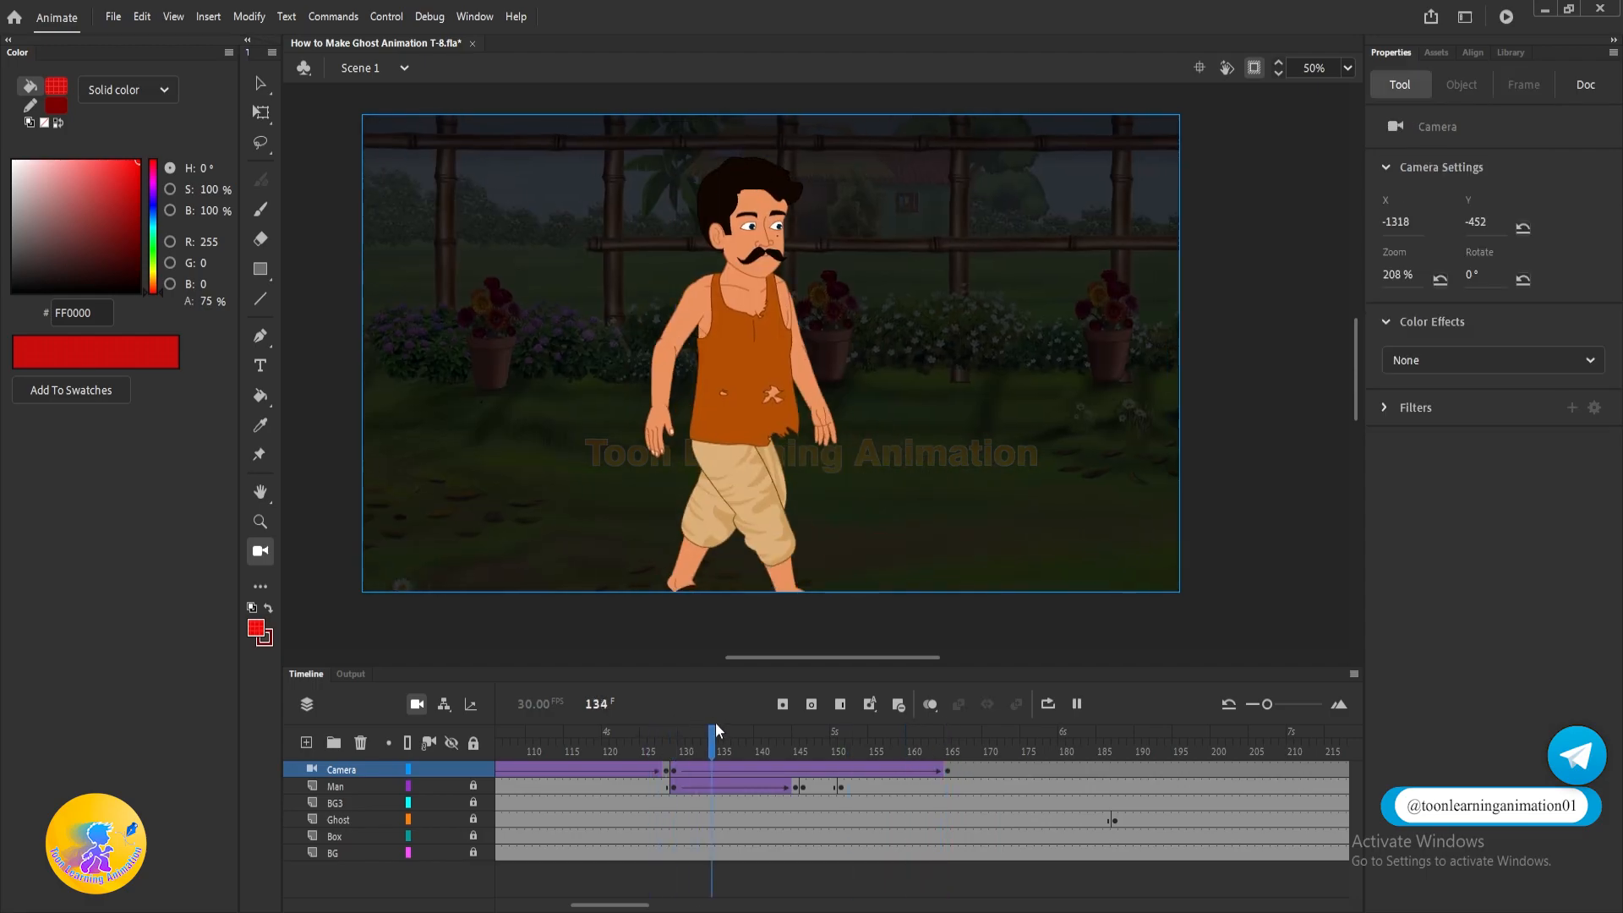
pyautogui.press('Return')
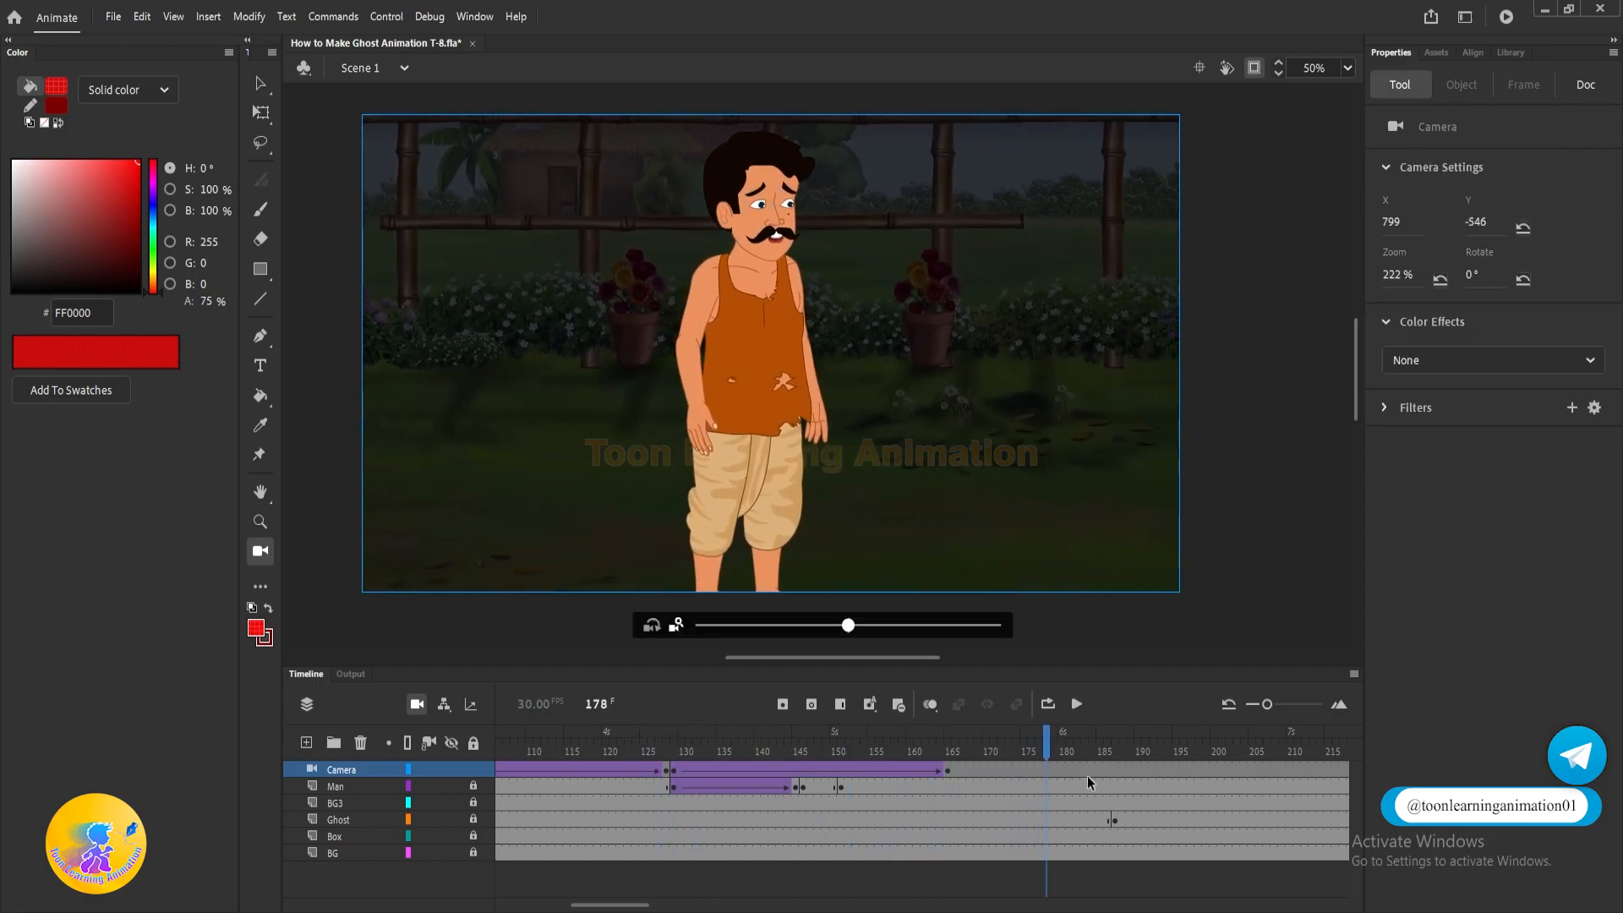
# Review the timeline up to the Ghost keyframe at frame 187, checking the ghost outside the camera area and the man's standing pose.
pyautogui.press('Return')
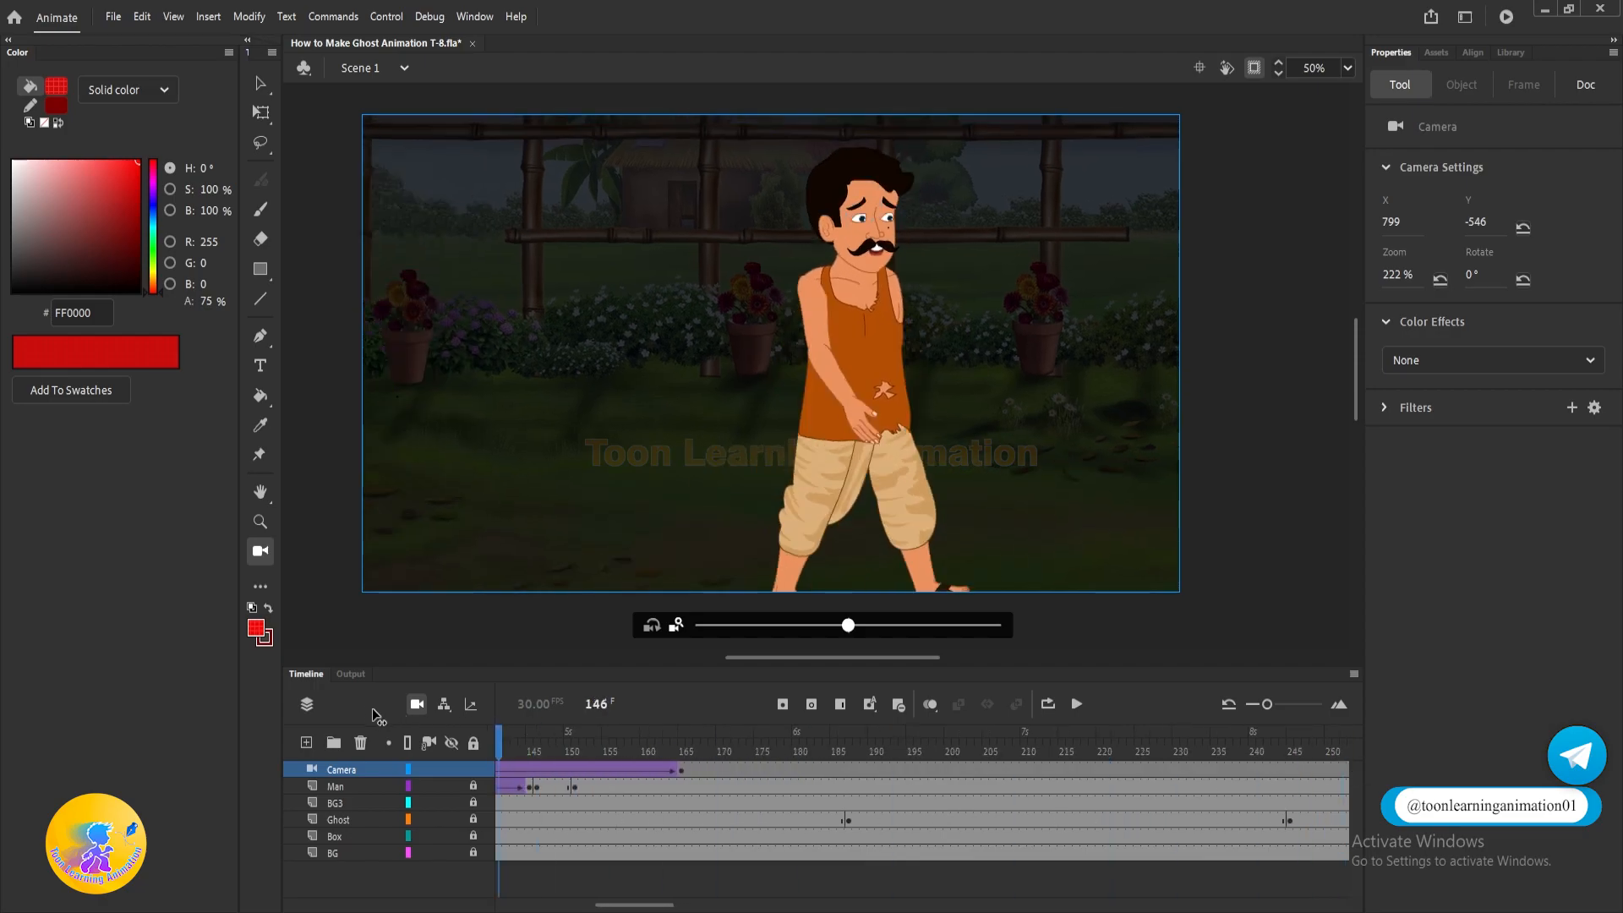
pyautogui.moveTo(803, 751); pyautogui.dragTo(922, 768)
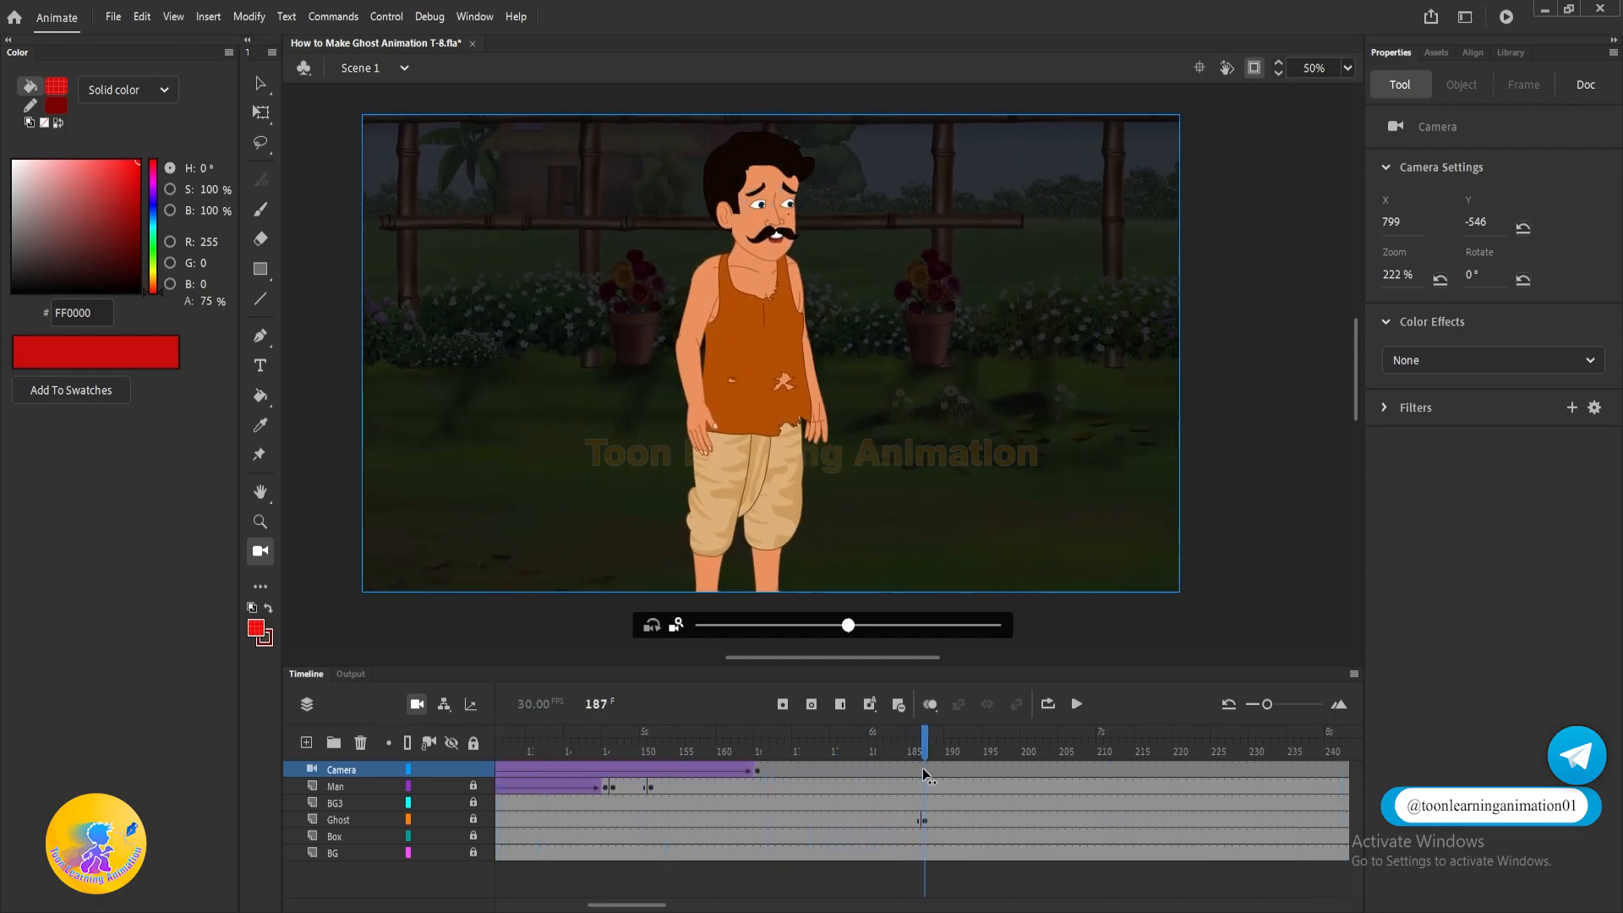
pyautogui.click(923, 819)
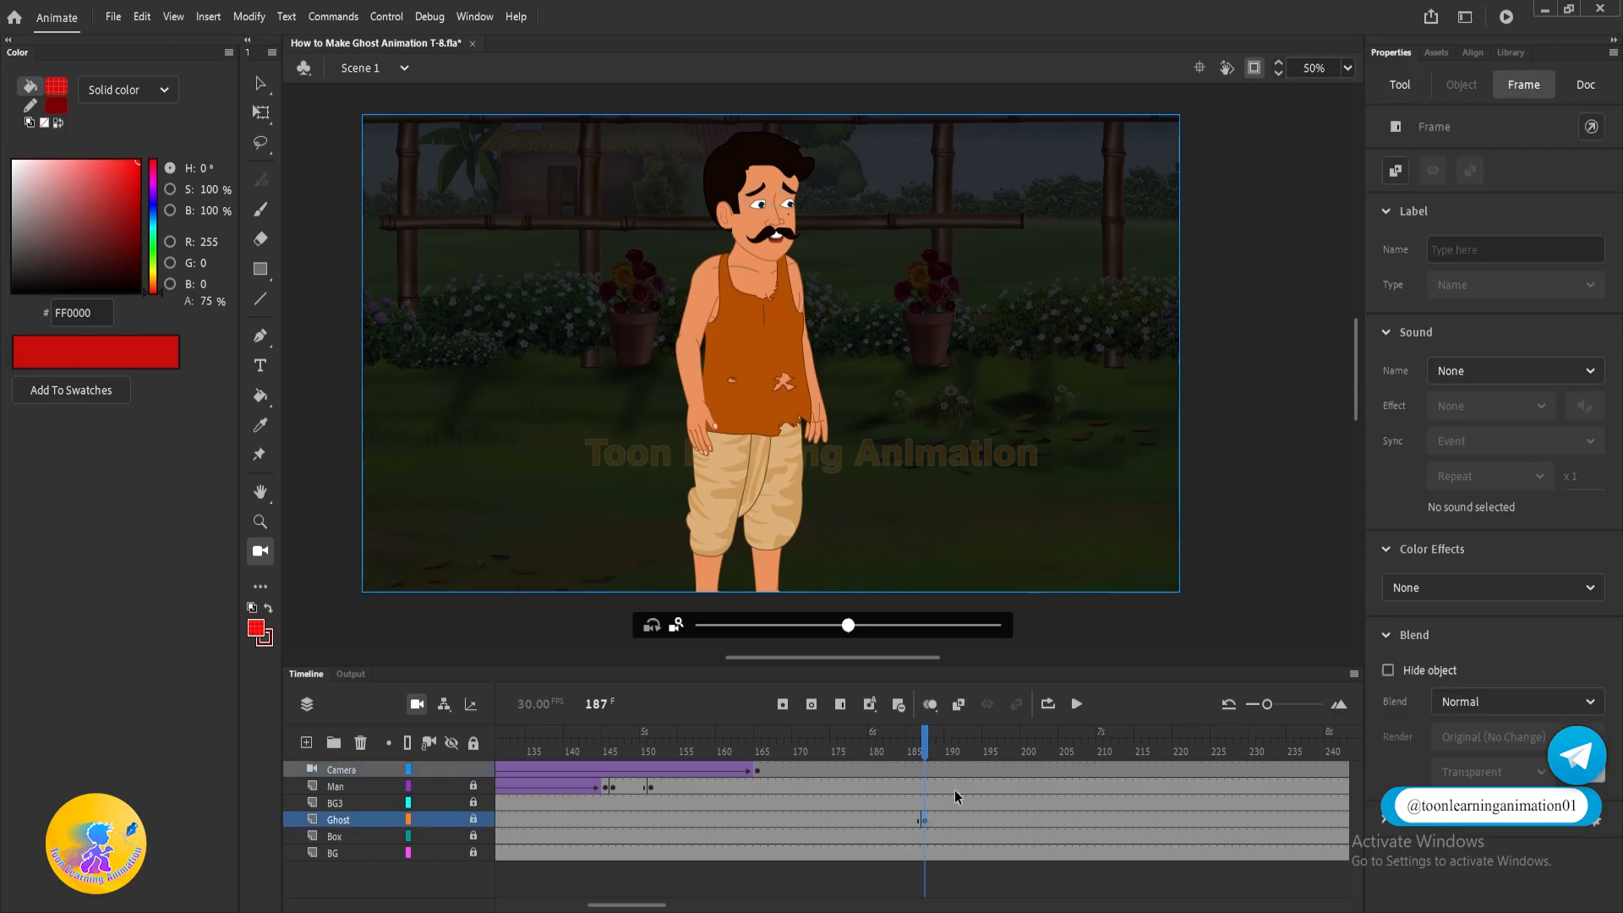
pyautogui.click(1250, 69)
pyautogui.moveTo(1199, 431); pyautogui.dragTo(576, 441)
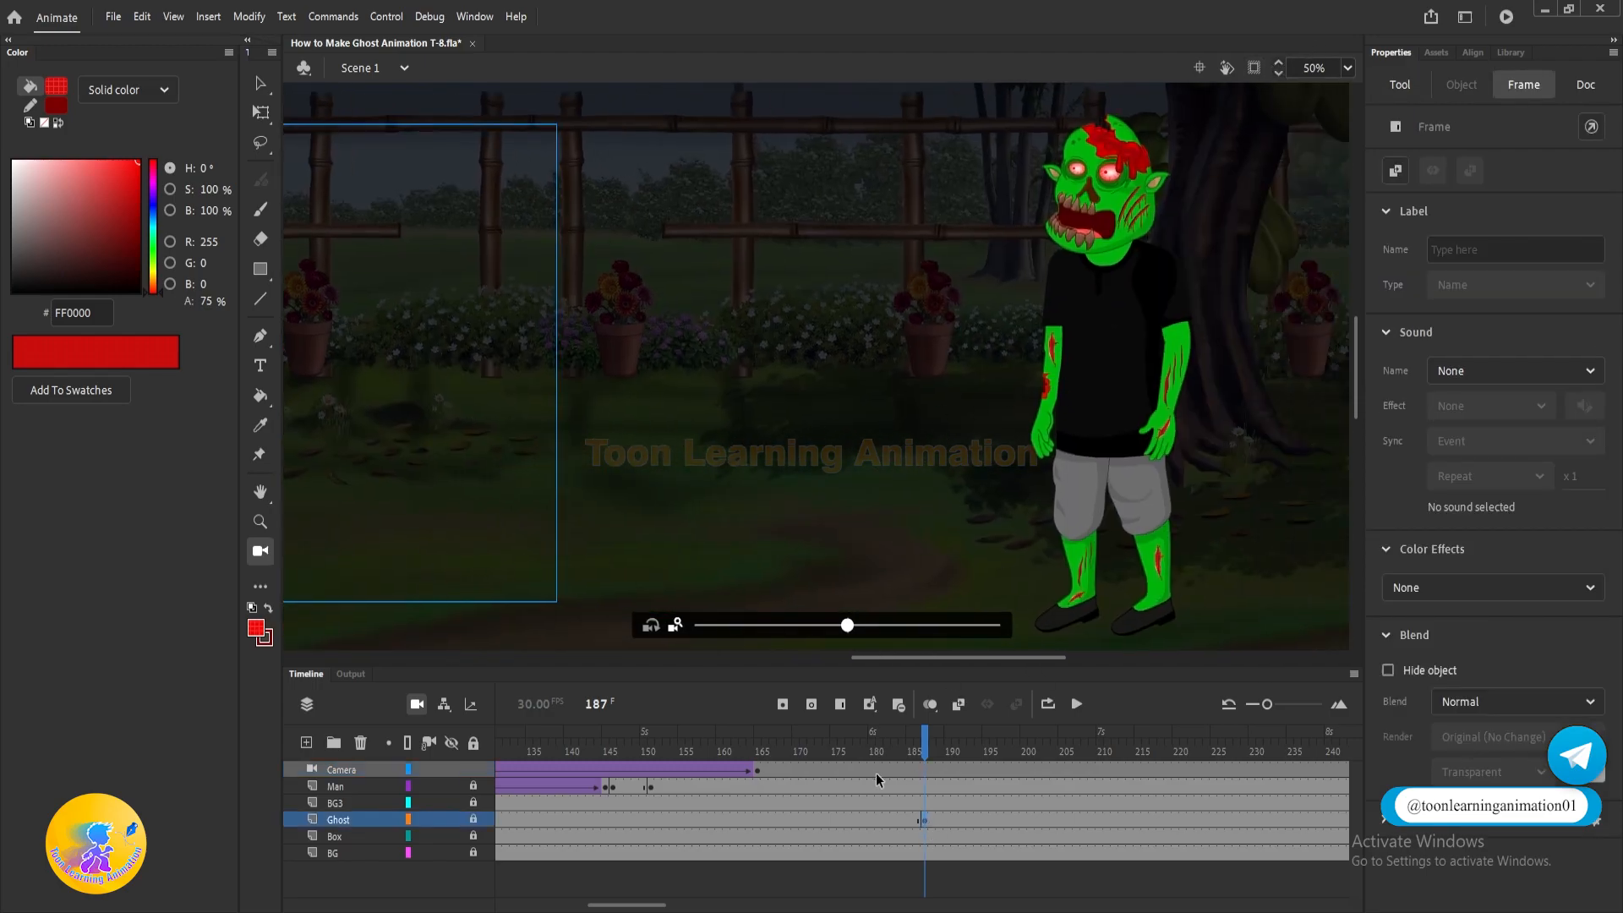
pyautogui.moveTo(928, 748); pyautogui.dragTo(972, 749)
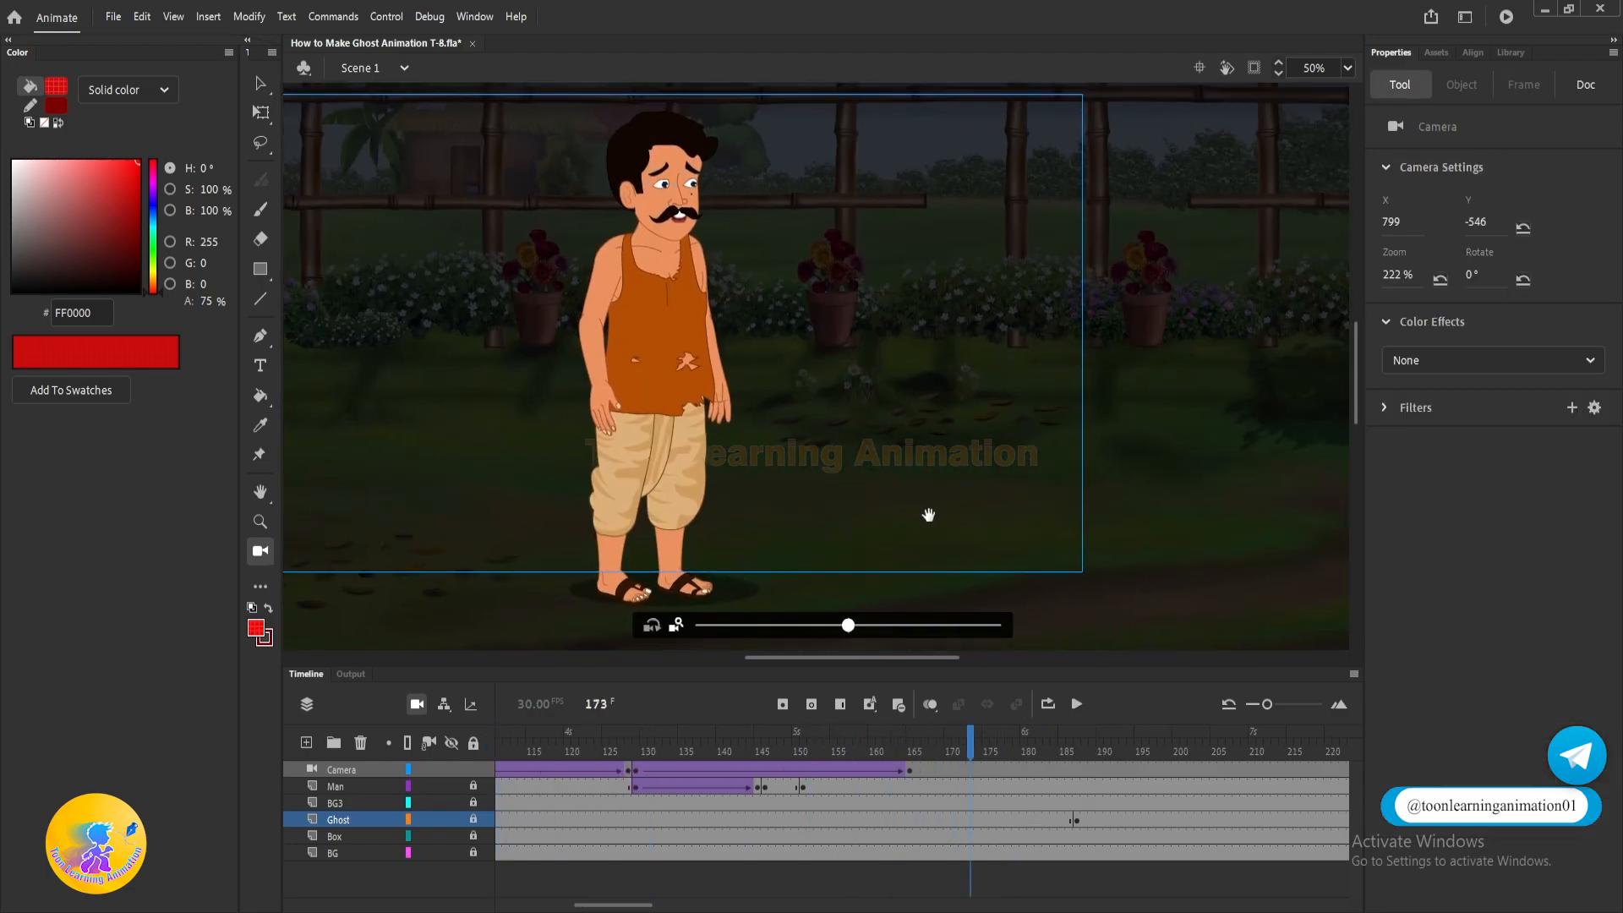
pyautogui.scroll(2, 787, 272)
pyautogui.scroll(-1, 834, 246)
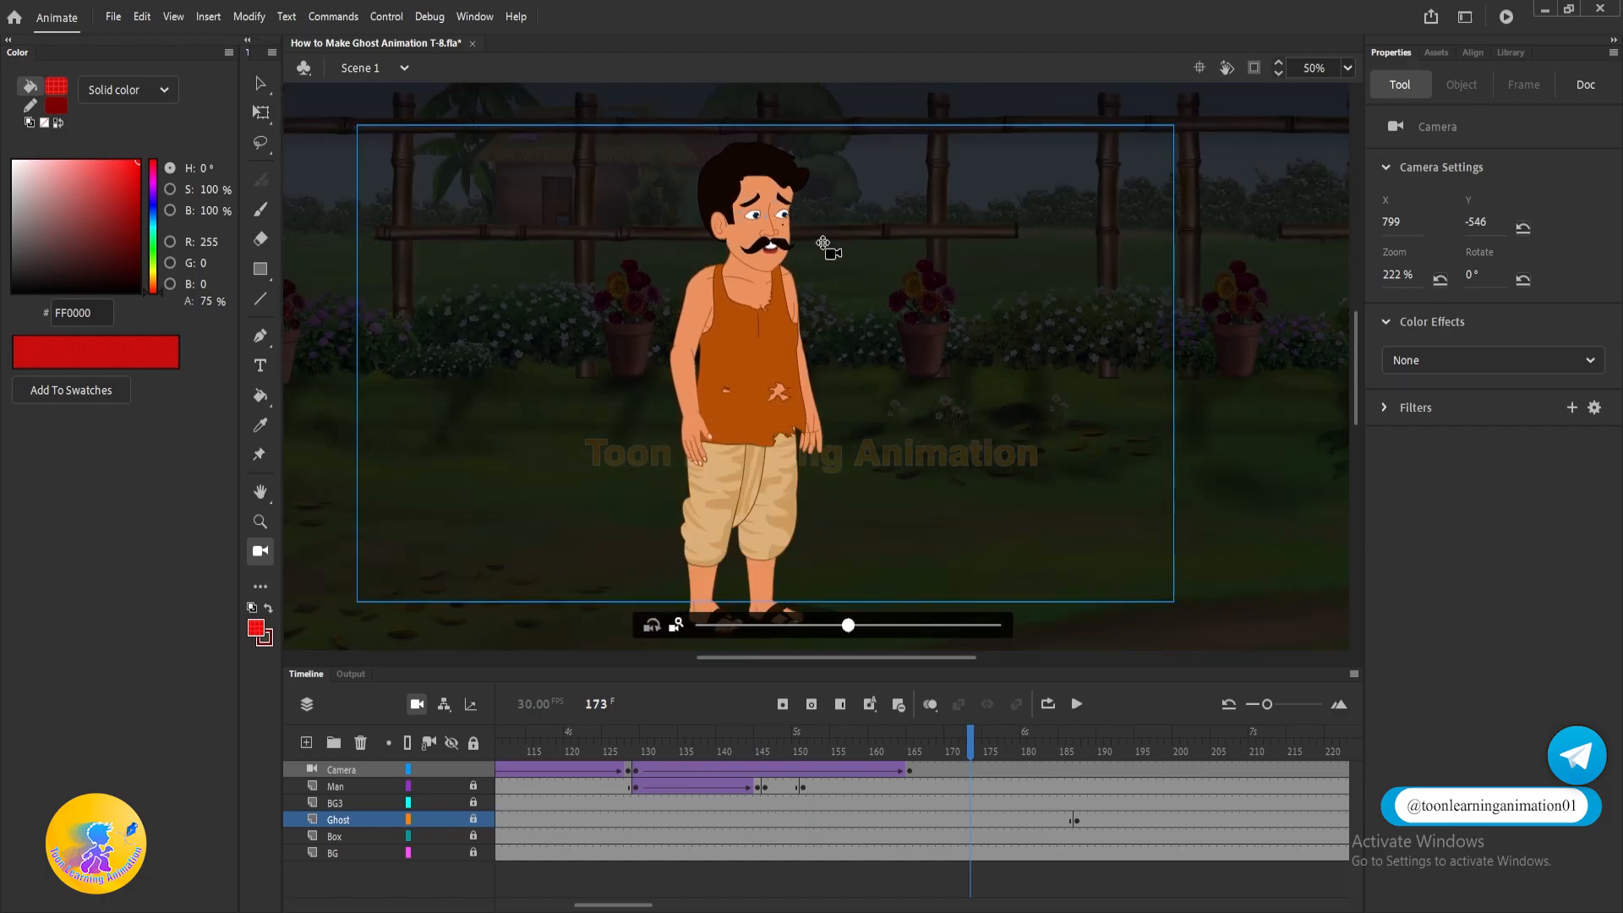
# Extend the man's standing shot by inserting frames across all layers at frames 170 to 182, and play it back.
pyautogui.moveTo(953, 771); pyautogui.dragTo(1040, 852)
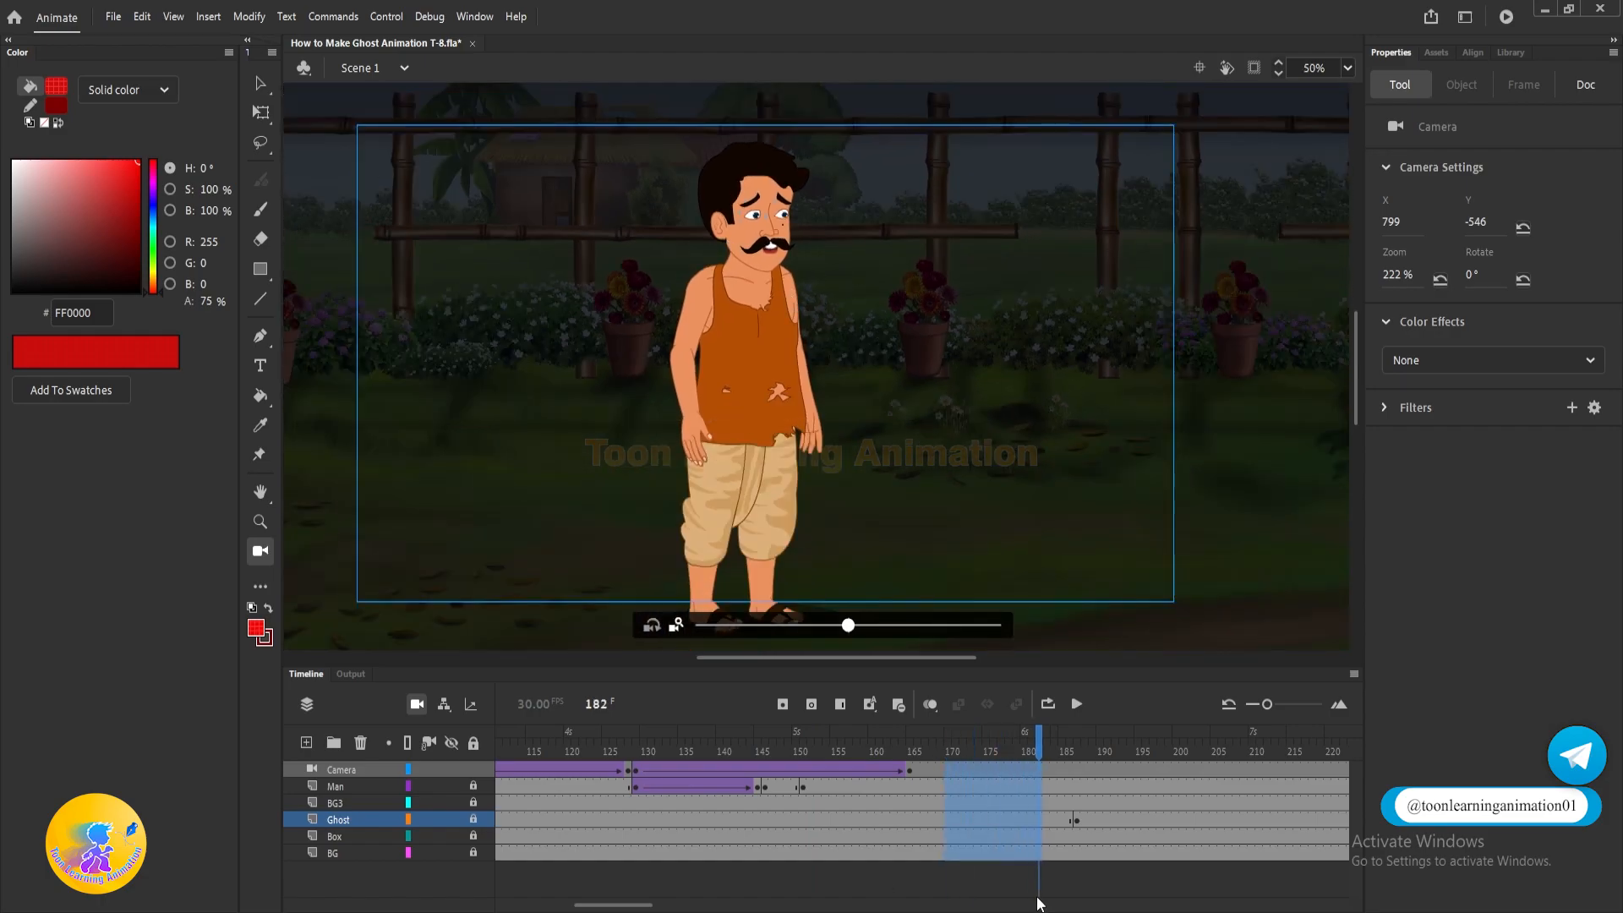
pyautogui.moveTo(1040, 731); pyautogui.dragTo(634, 722)
pyautogui.press('Return')
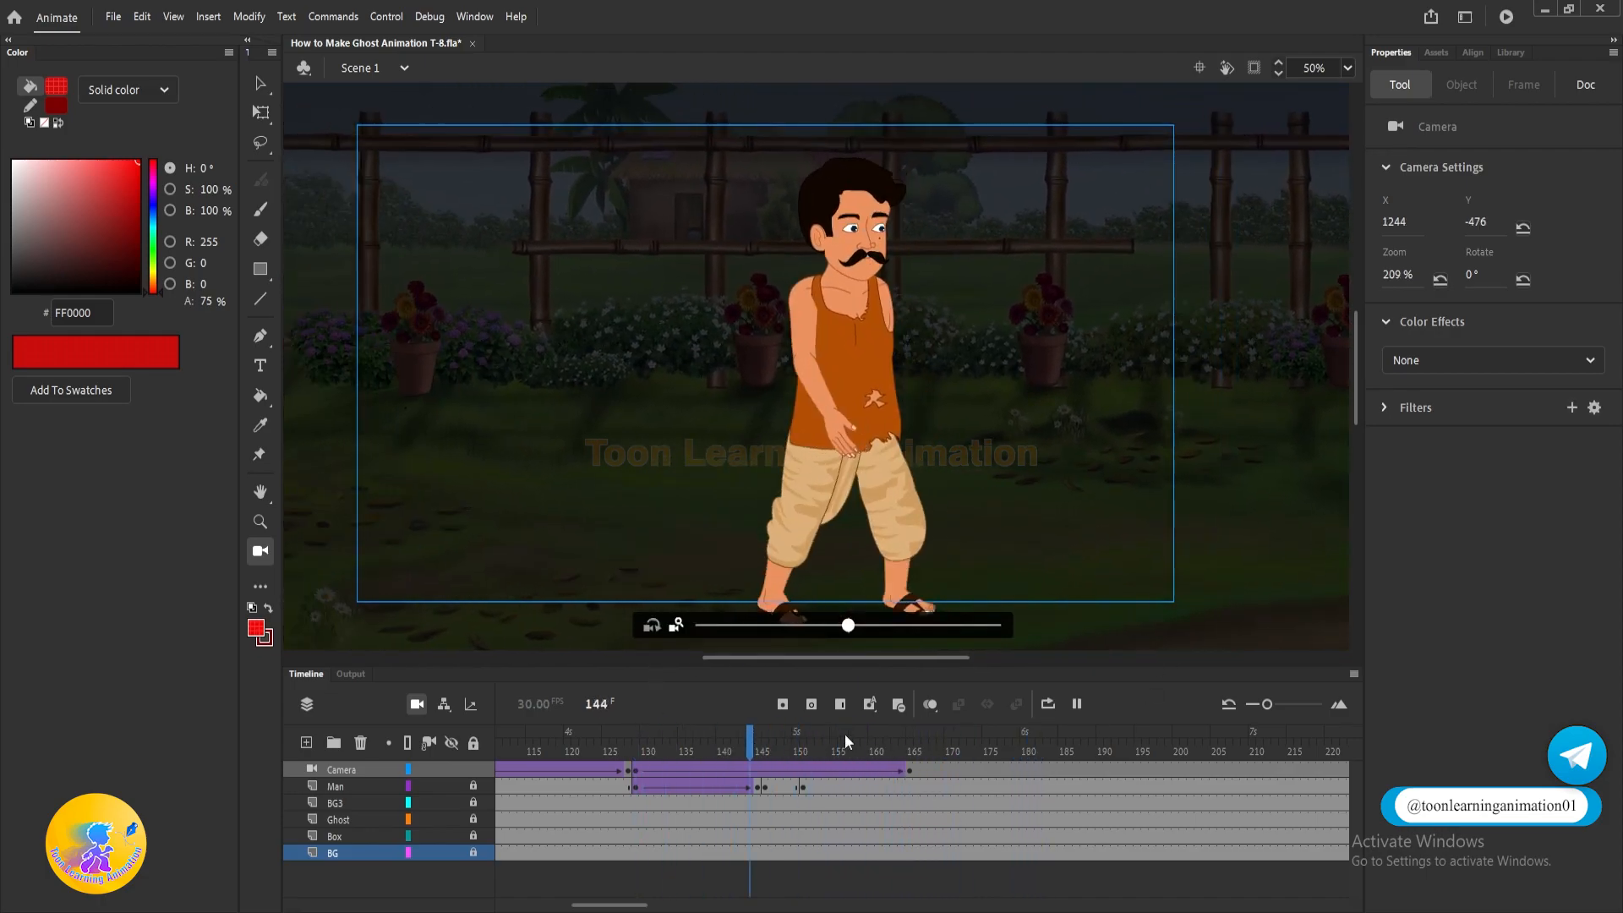
pyautogui.press('Return')
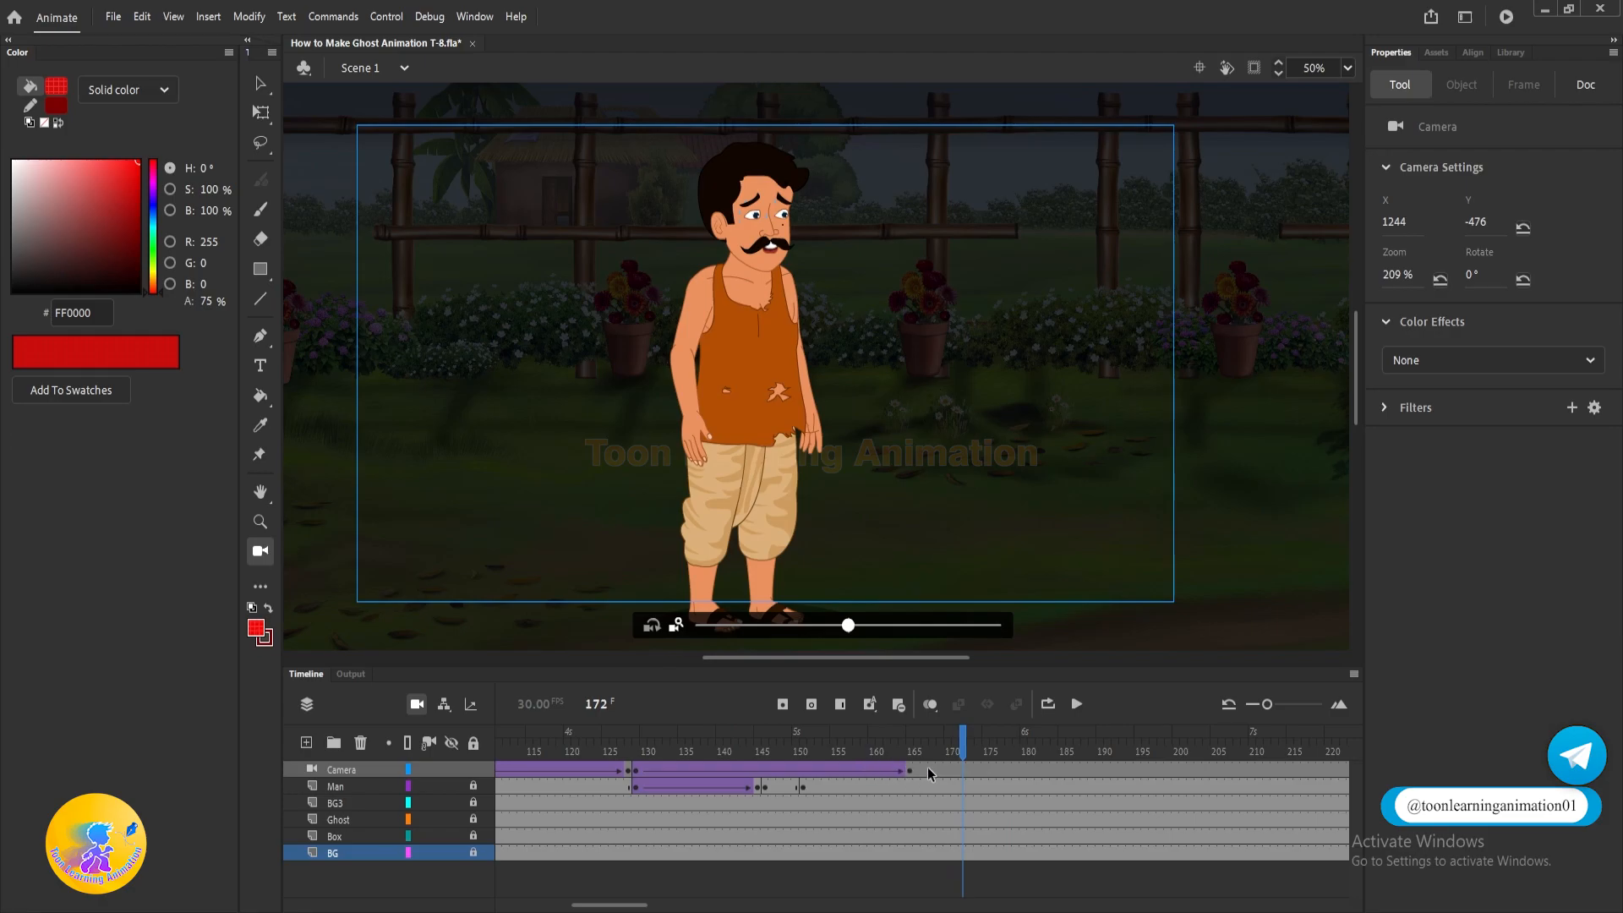
# Add a Camera keyframe at frame 180 and zoom in on the man to 255%, repositioned to X 915, Y -540.
pyautogui.click(1022, 766)
pyautogui.moveTo(848, 625); pyautogui.dragTo(888, 623)
pyautogui.moveTo(898, 525); pyautogui.dragTo(898, 490)
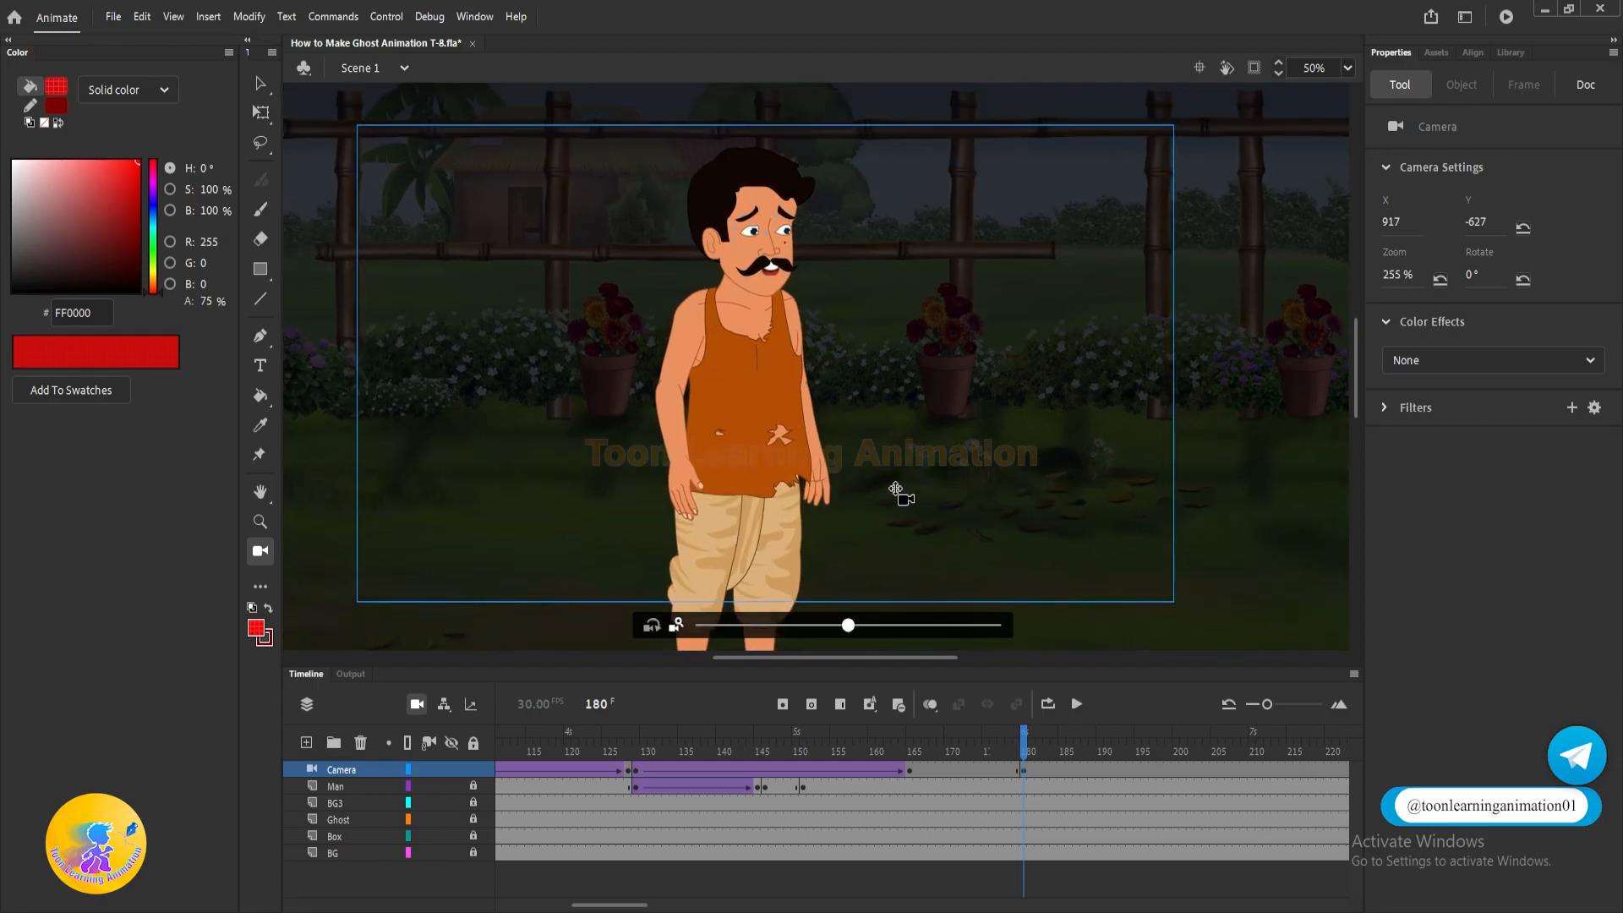
# Create a classic tween between Camera frames 165 and 180 and play back the zoom on the man.
pyautogui.rightClick(950, 772)
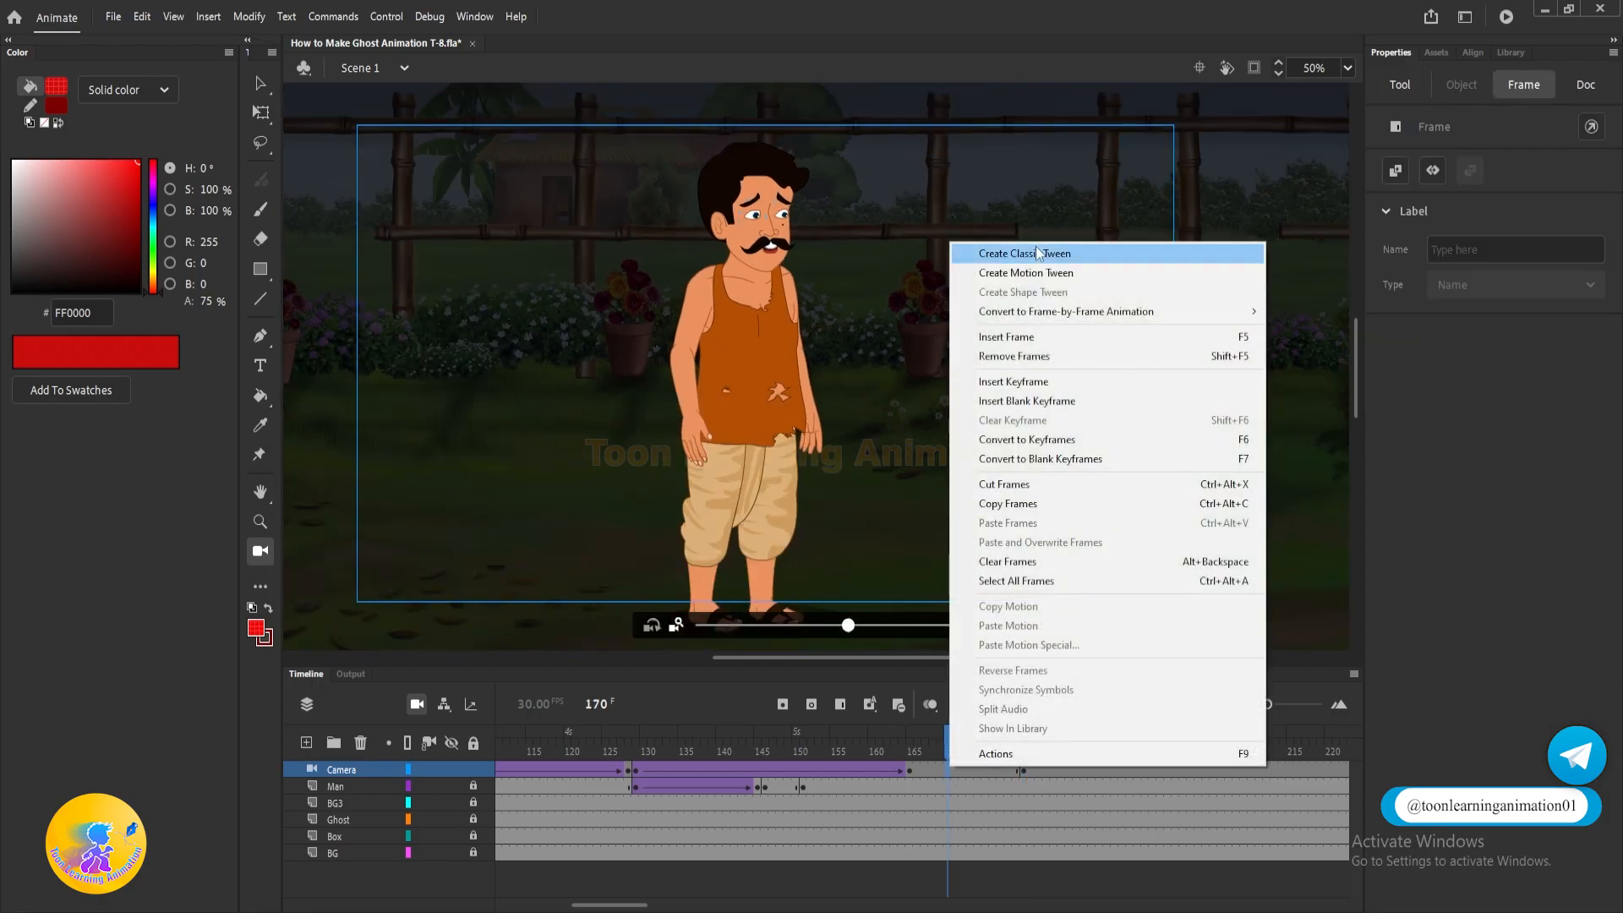
pyautogui.click(1006, 251)
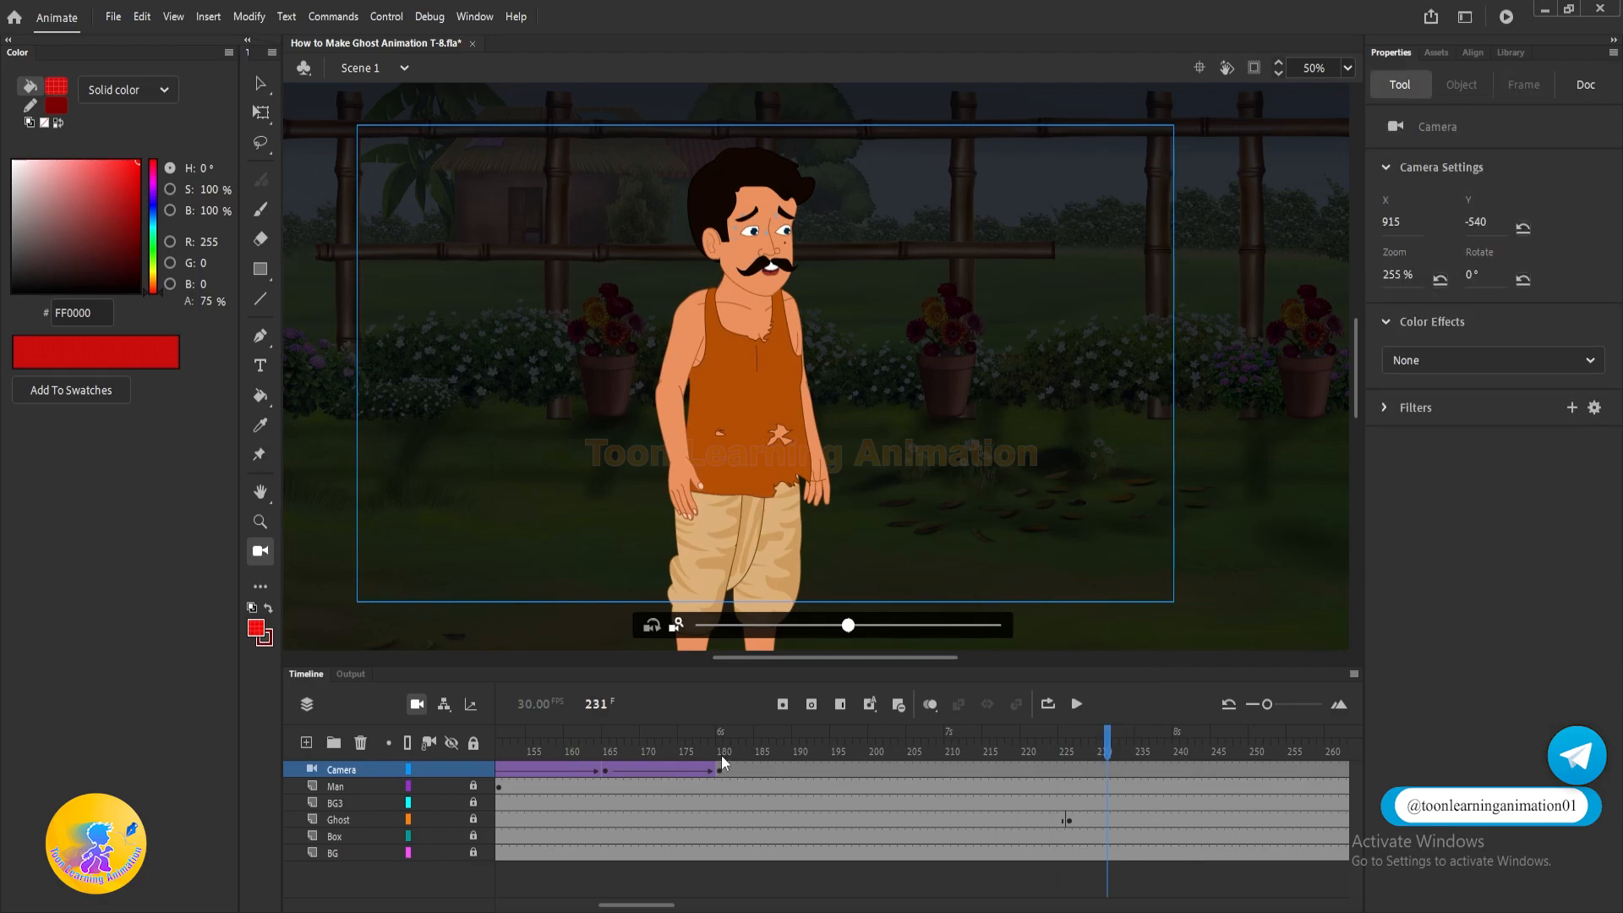
pyautogui.moveTo(709, 748); pyautogui.dragTo(612, 746)
pyautogui.press('Return')
pyautogui.press('Return')
# Reduce the camera zoom at frame 180 to 229% with position X 822, Y -484, and play back the move.
pyautogui.click(718, 770)
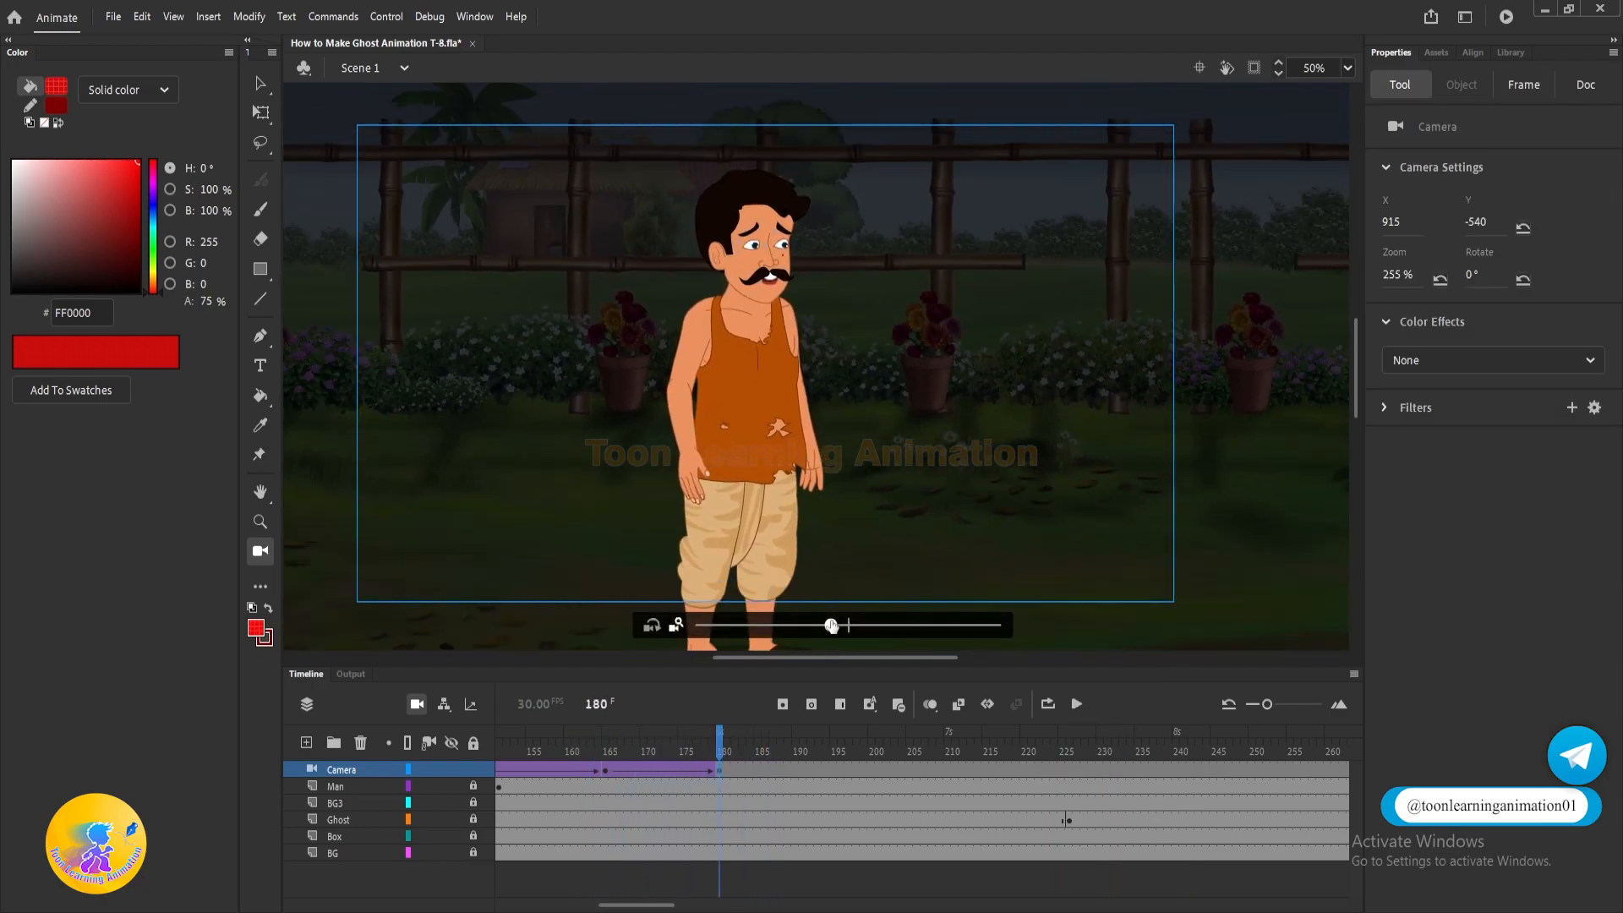
pyautogui.click(601, 749)
pyautogui.press('Return')
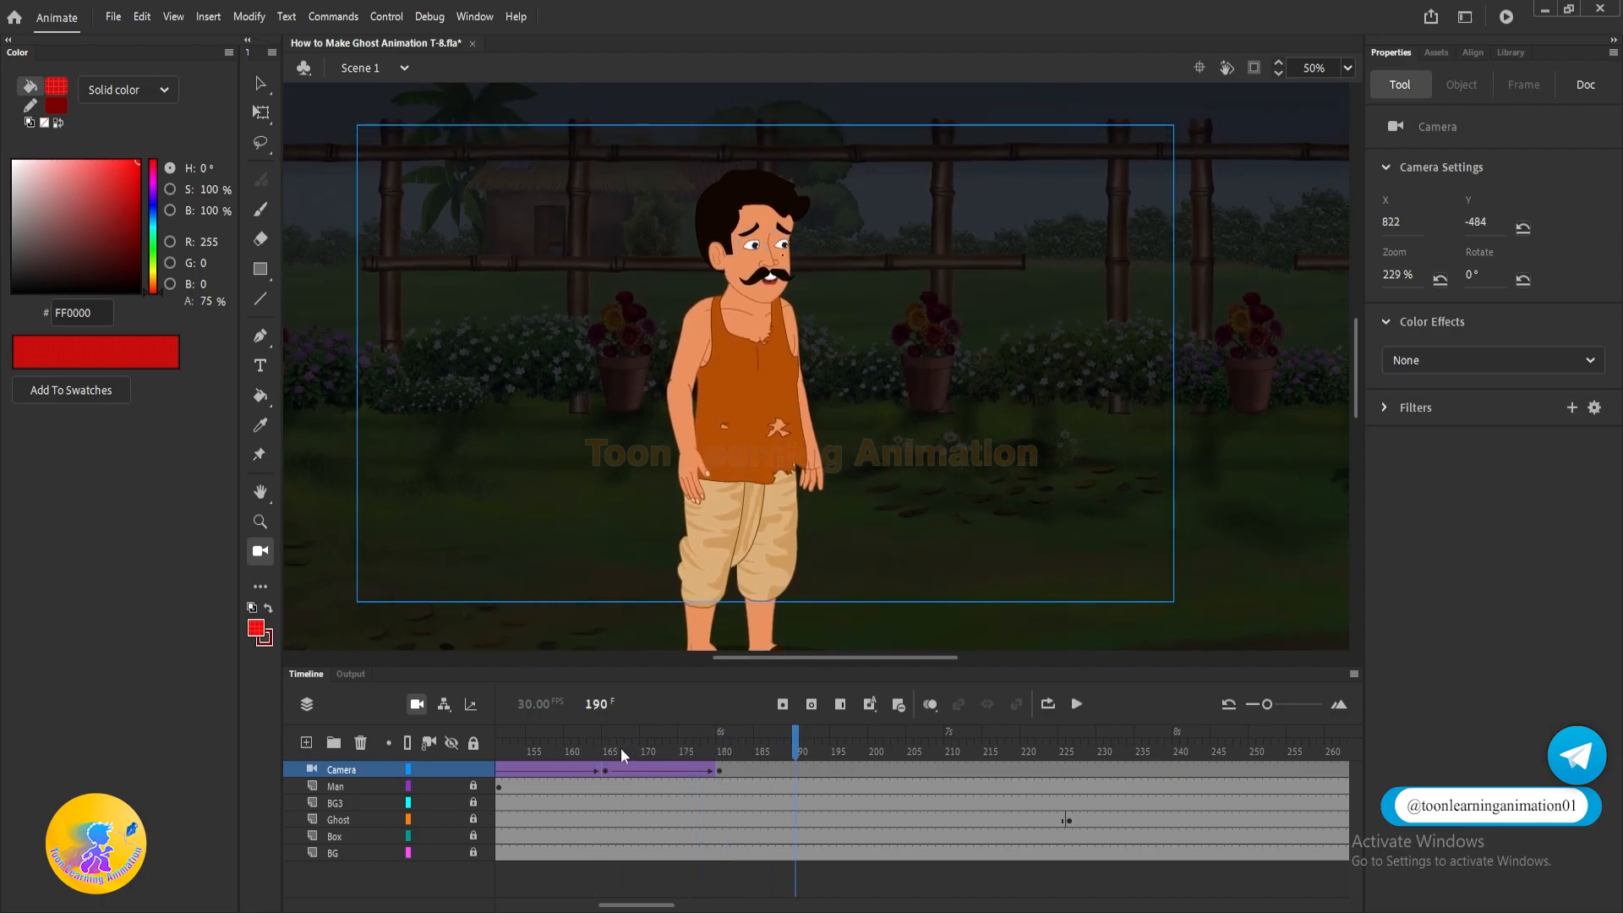
# Play back the camera moves on the man, from before frame 165 through frame 180.
pyautogui.moveTo(622, 748); pyautogui.dragTo(488, 727)
pyautogui.press('Return')
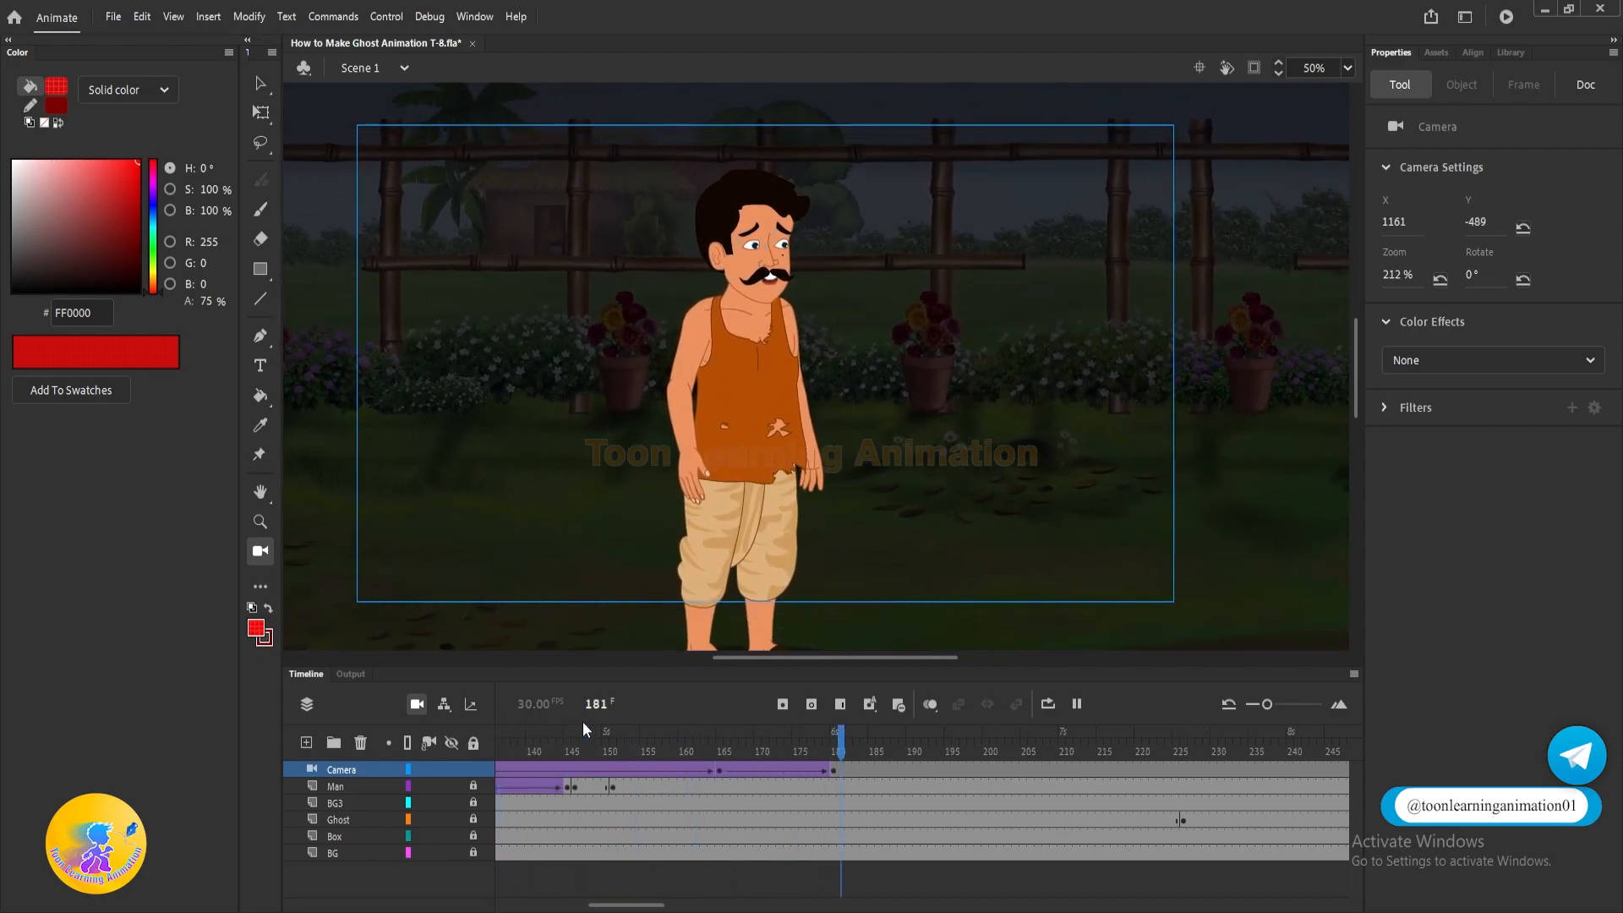
pyautogui.moveTo(715, 750); pyautogui.dragTo(948, 756)
pyautogui.moveTo(987, 522); pyautogui.dragTo(986, 504)
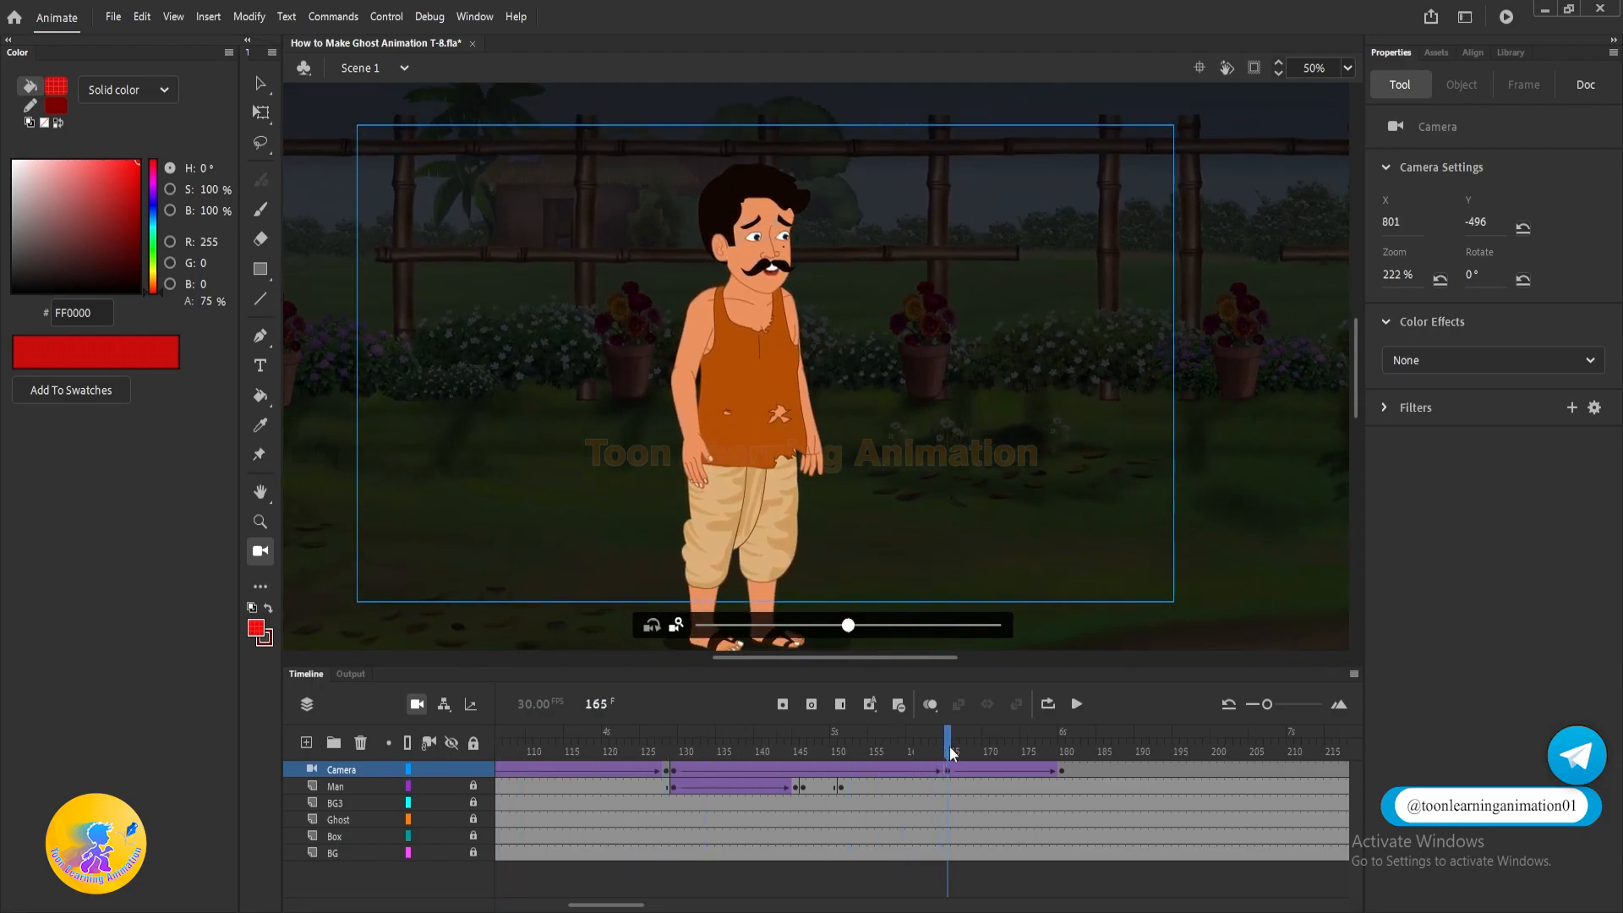
pyautogui.press('Return')
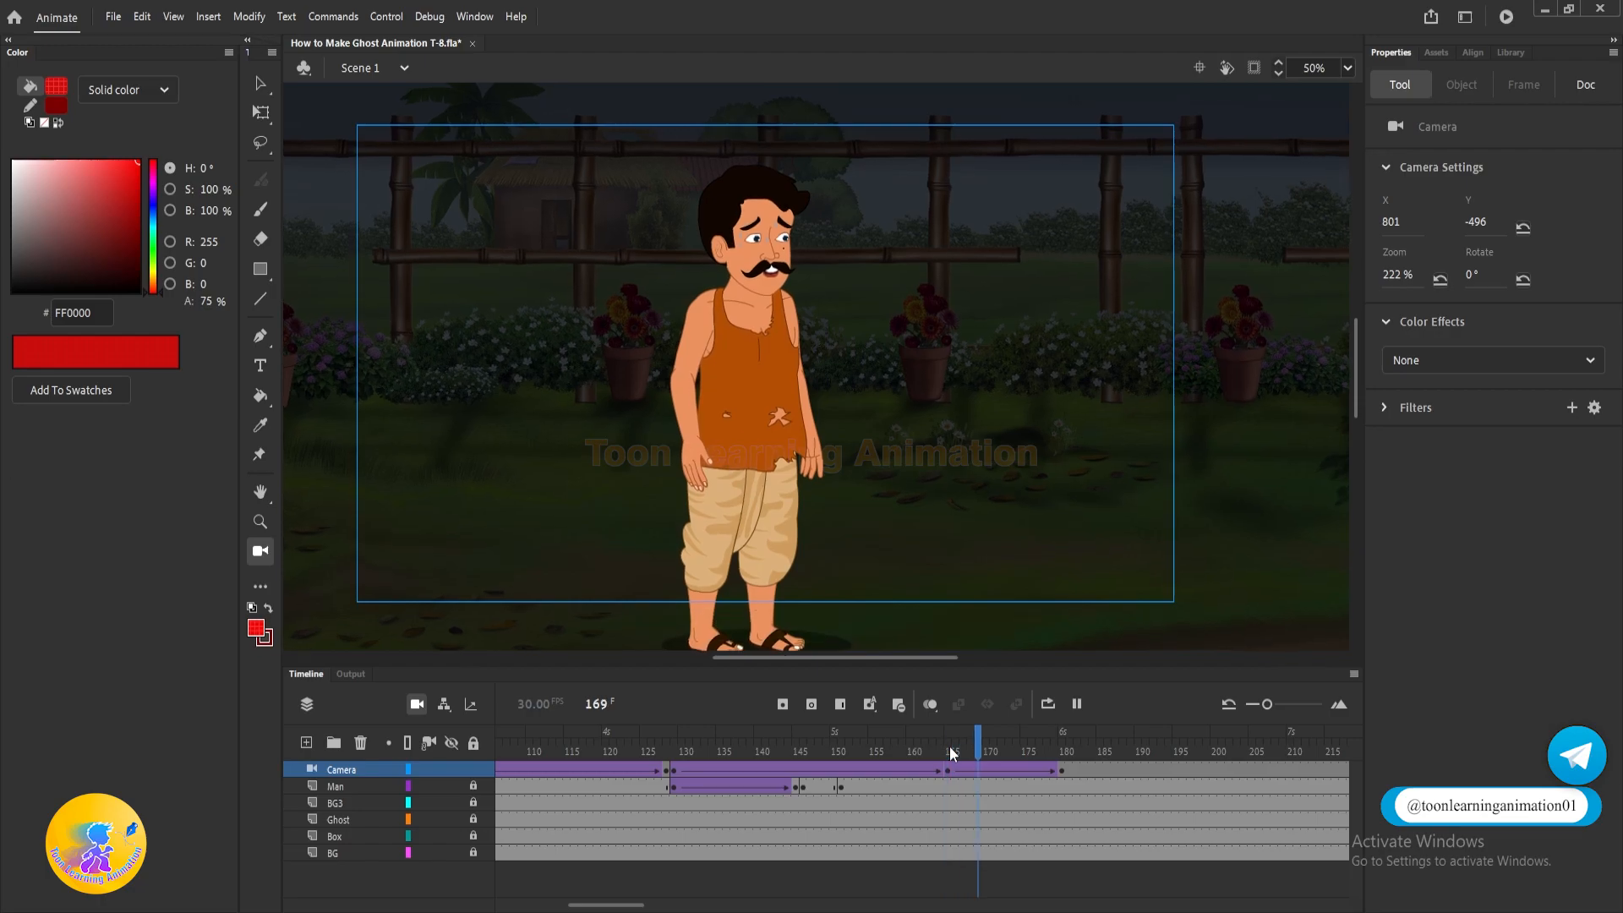
pyautogui.moveTo(956, 748); pyautogui.dragTo(789, 750)
pyautogui.press('Return')
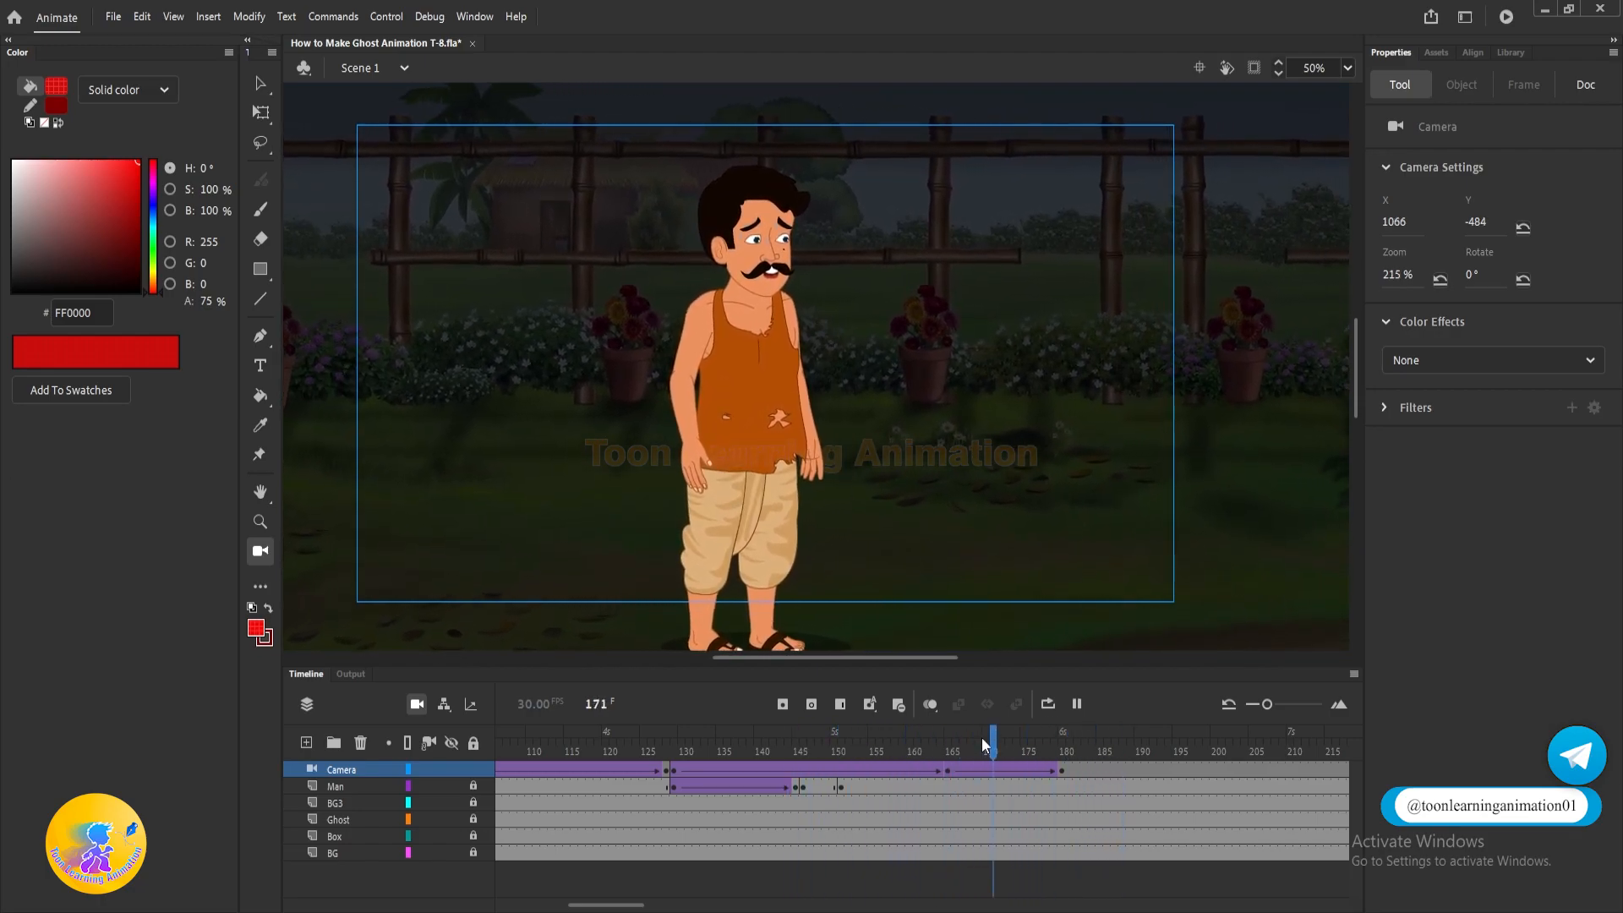
# Move the last Camera keyframe to frame 185 and remove frames 186 to 225 across all layers.
pyautogui.click(1268, 747)
pyautogui.moveTo(1268, 747); pyautogui.dragTo(879, 751)
pyautogui.click(719, 770)
pyautogui.moveTo(718, 769); pyautogui.dragTo(1063, 888)
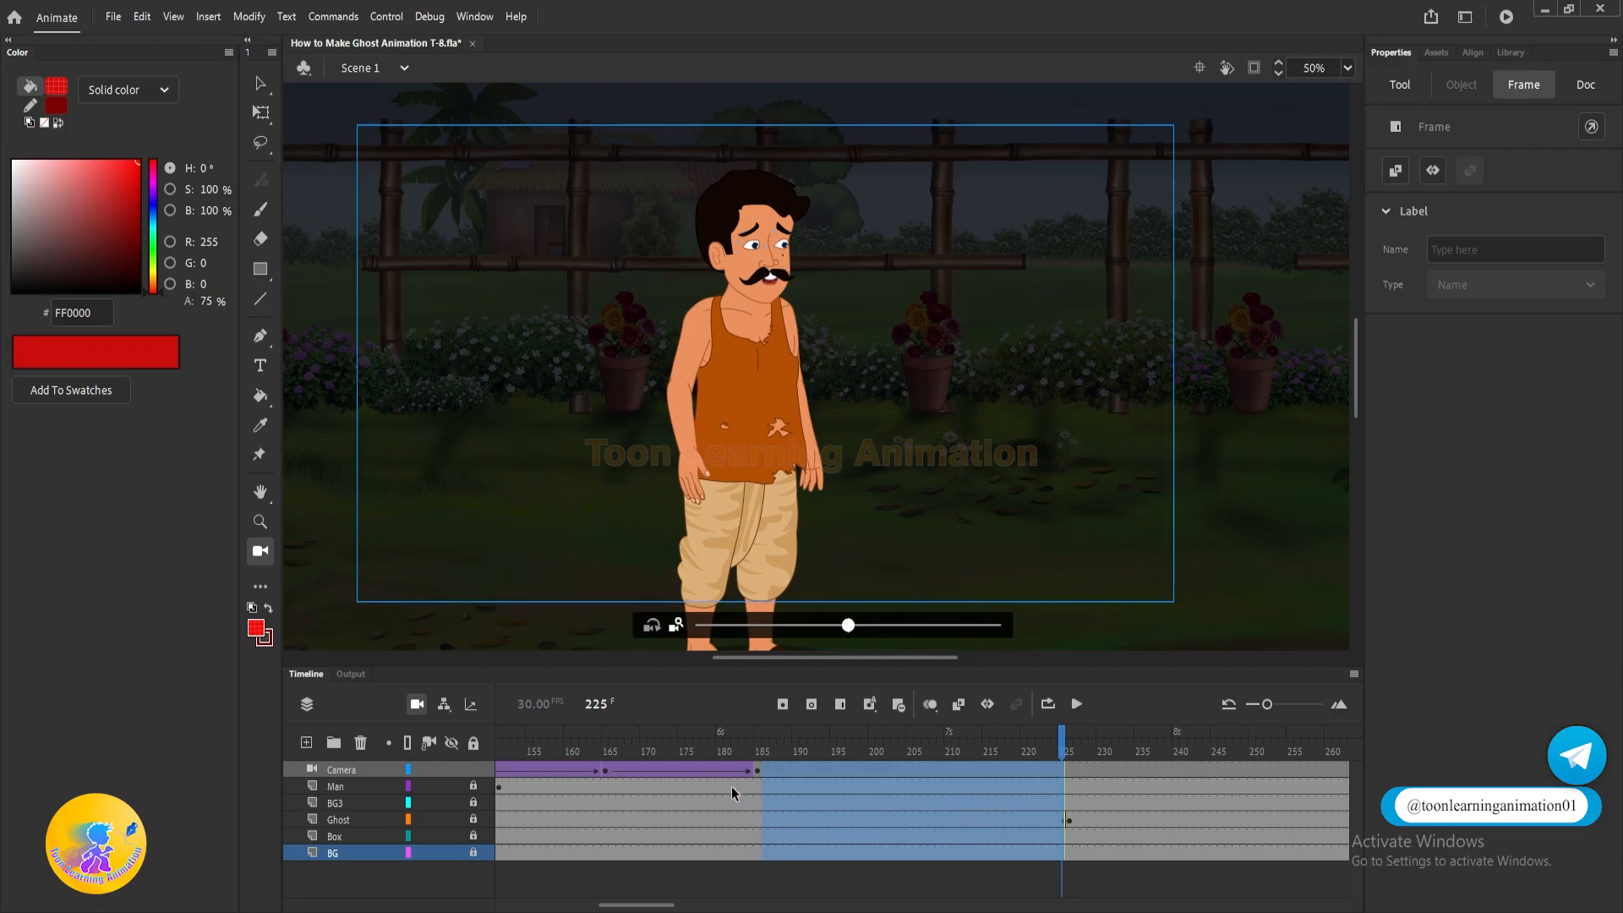
pyautogui.hotkey('shift', 'F5')
# Add a Camera keyframe at frame 186 for the ghost shot and select the Ghost keyframe there.
pyautogui.click(763, 754)
pyautogui.click(763, 769)
pyautogui.press('F6')
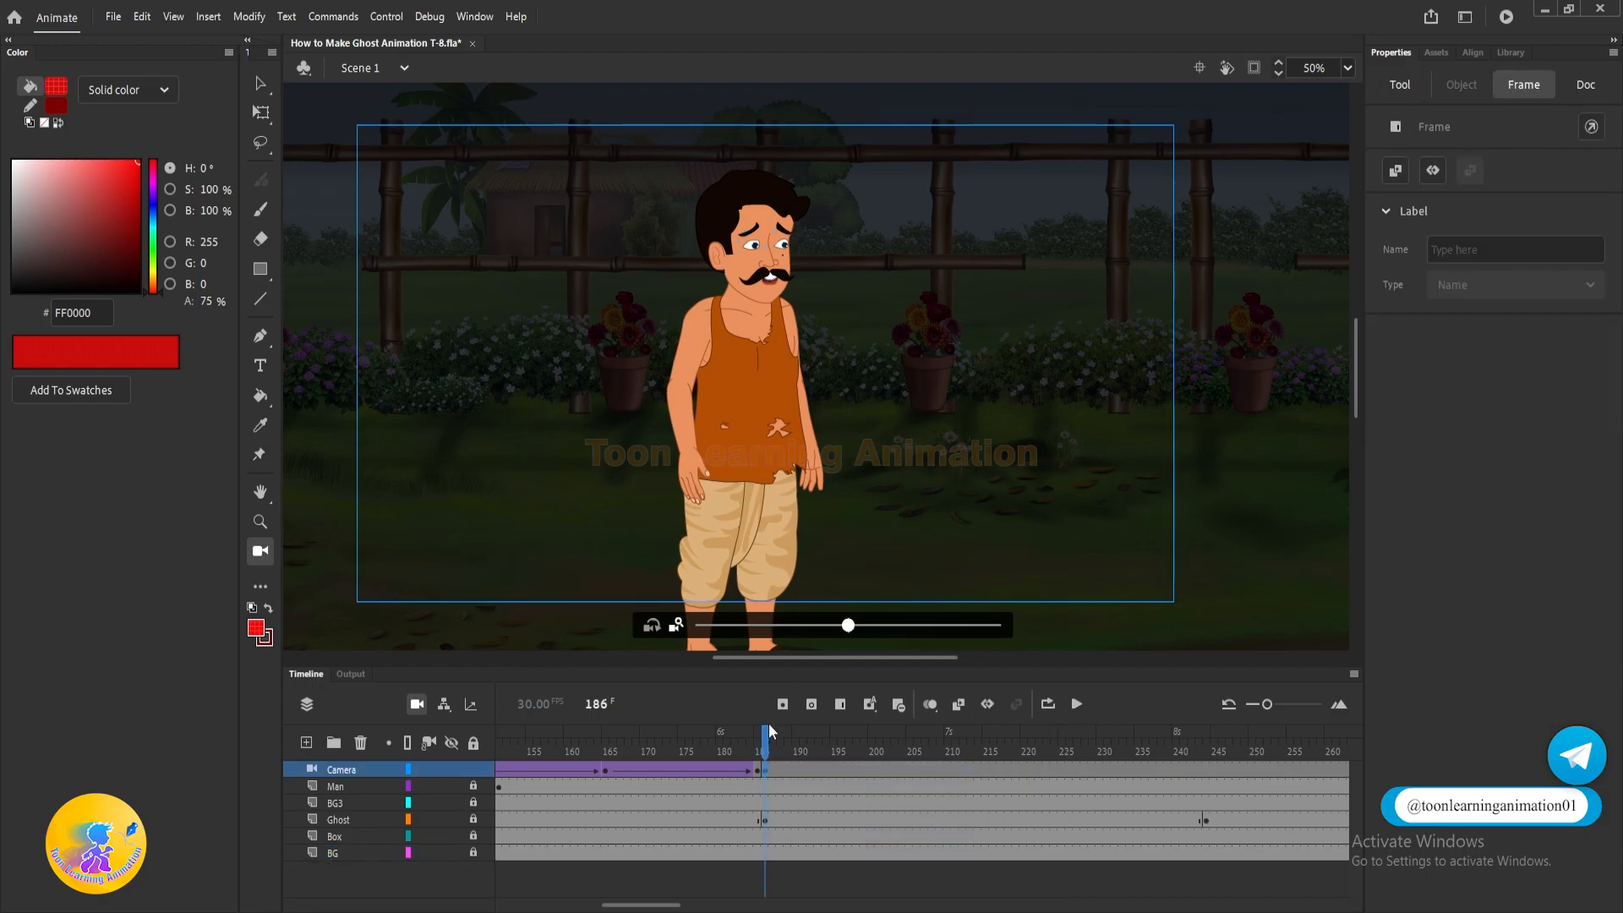
pyautogui.click(763, 821)
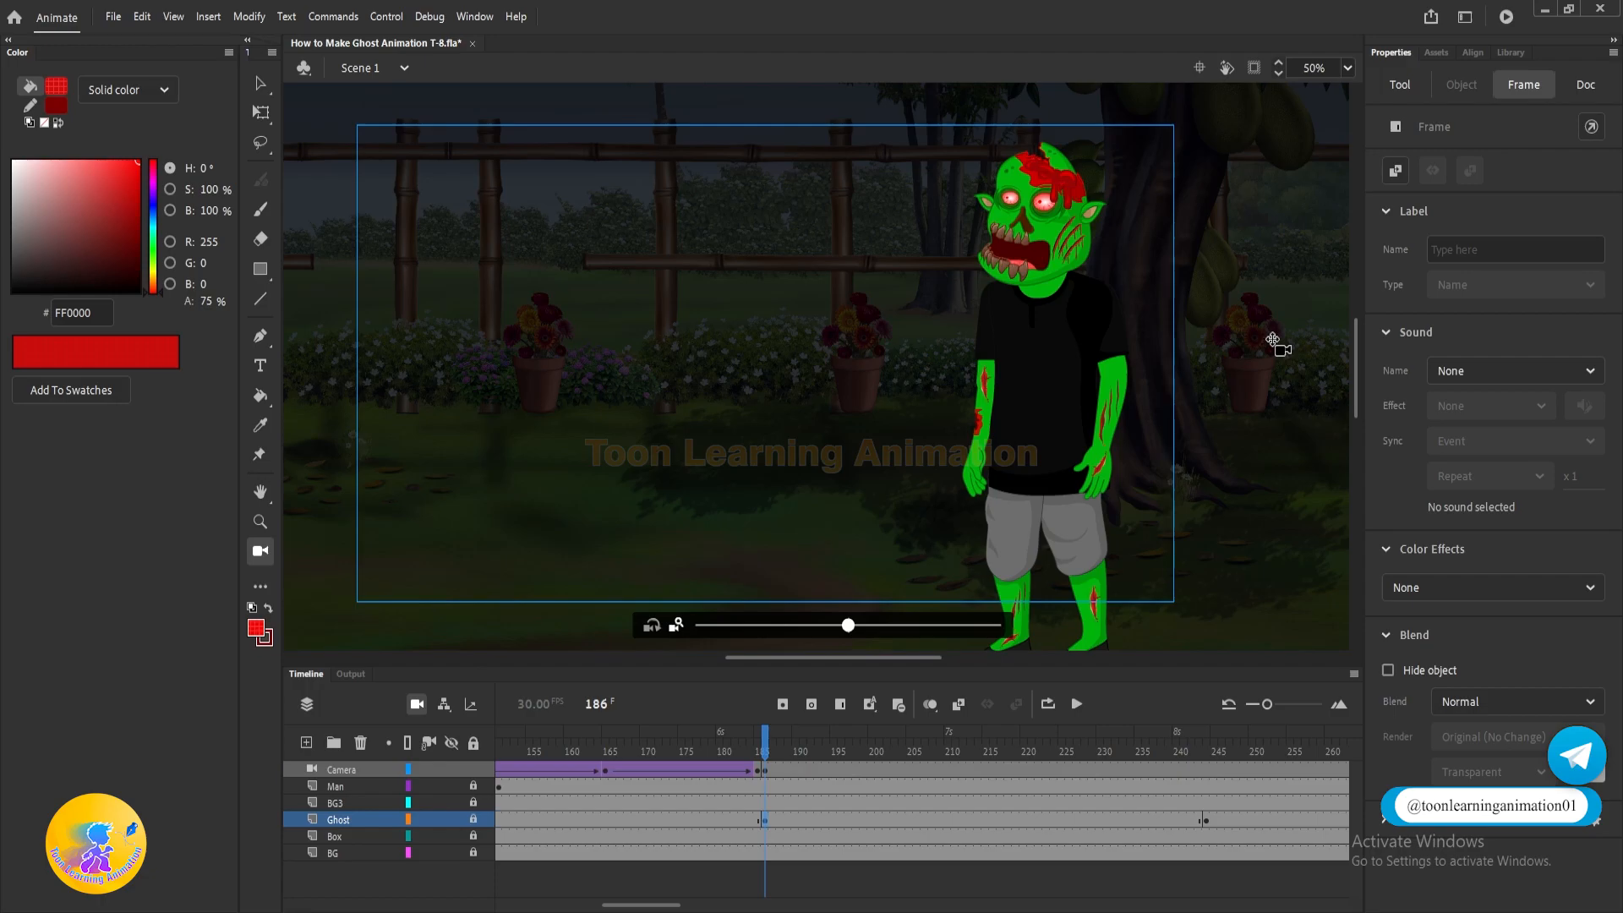
# Frame the ghost with the camera at frame 186, zoomed to 304% at X -1984, Y -393, and play back the shot.
pyautogui.click(936, 381)
pyautogui.moveTo(775, 422); pyautogui.dragTo(915, 404)
pyautogui.moveTo(835, 457); pyautogui.dragTo(964, 421)
pyautogui.moveTo(909, 620); pyautogui.dragTo(929, 620)
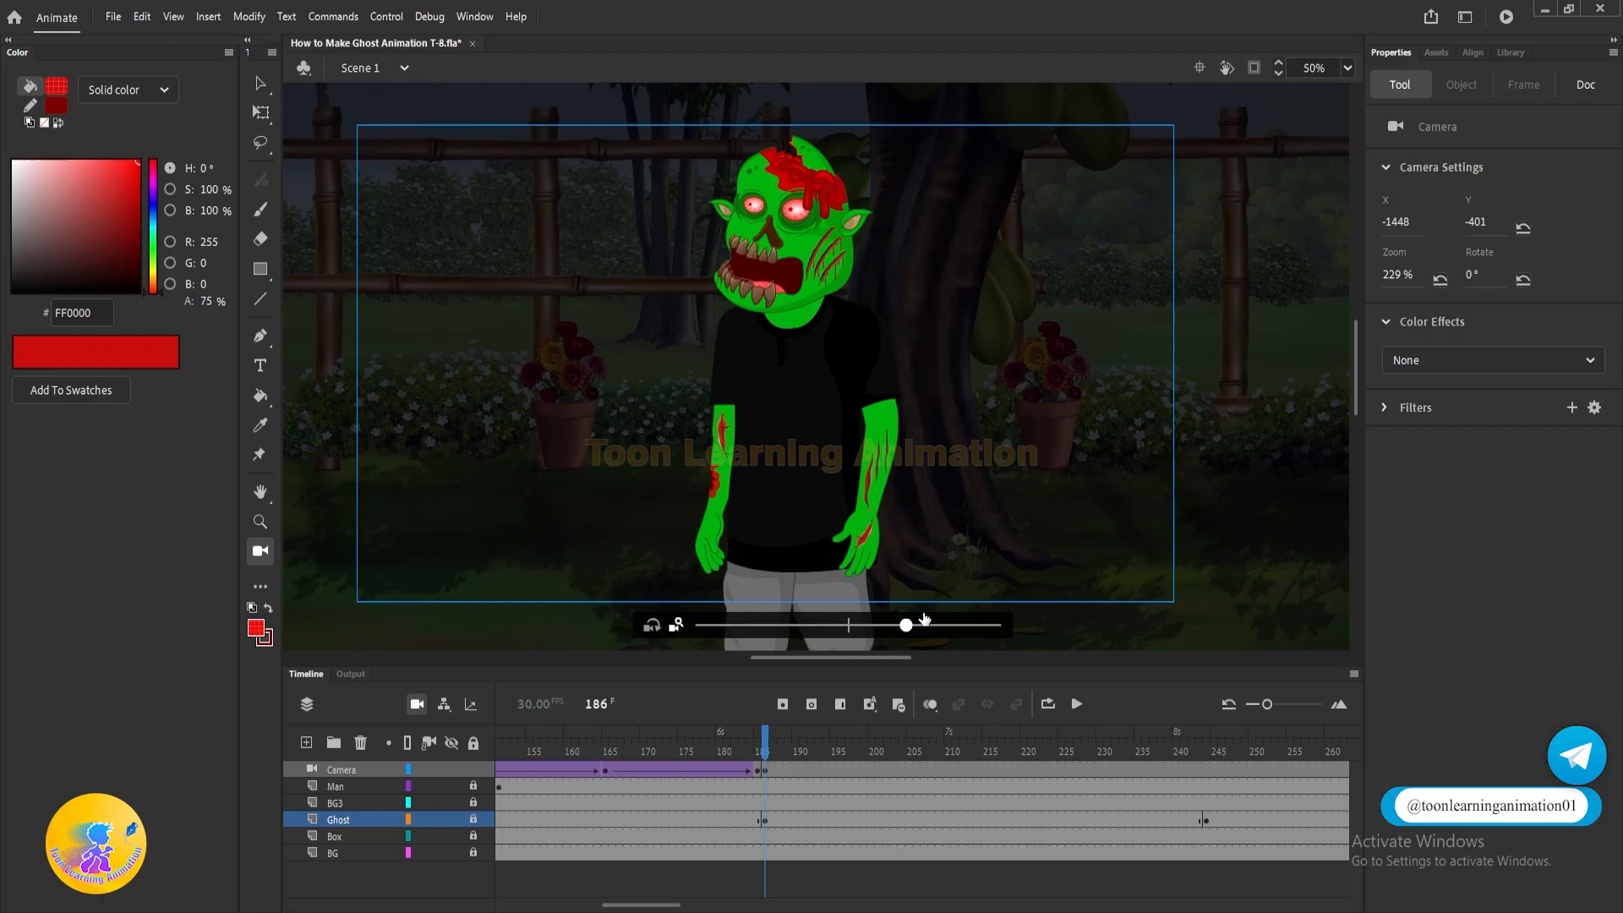
pyautogui.moveTo(962, 503); pyautogui.dragTo(974, 465)
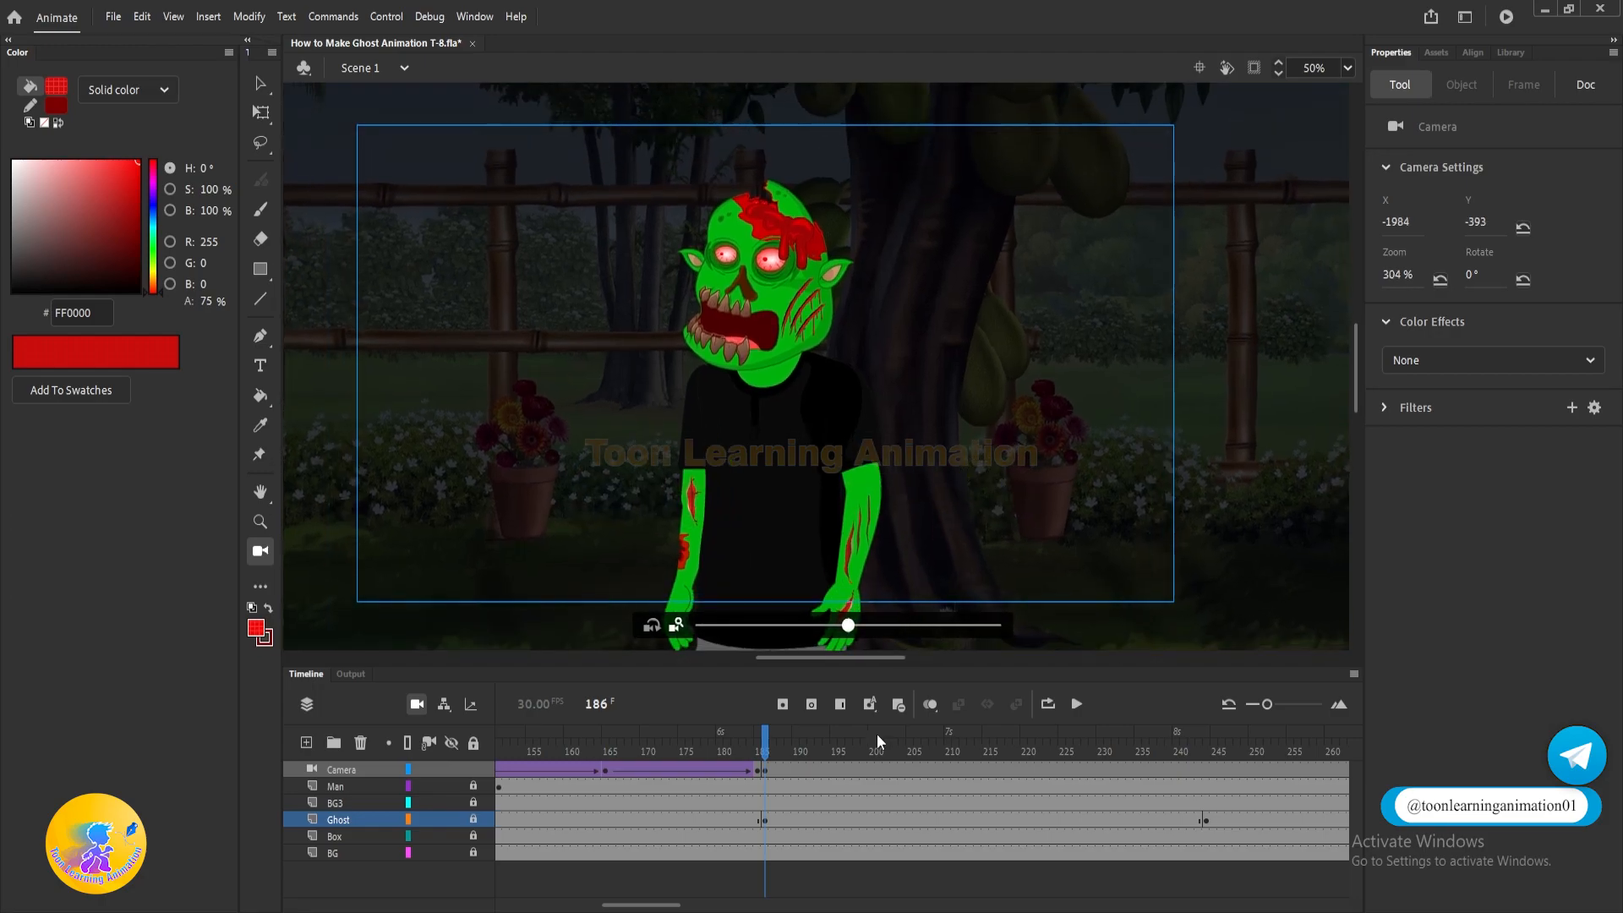
pyautogui.moveTo(762, 755); pyautogui.dragTo(514, 721)
pyautogui.press('Return')
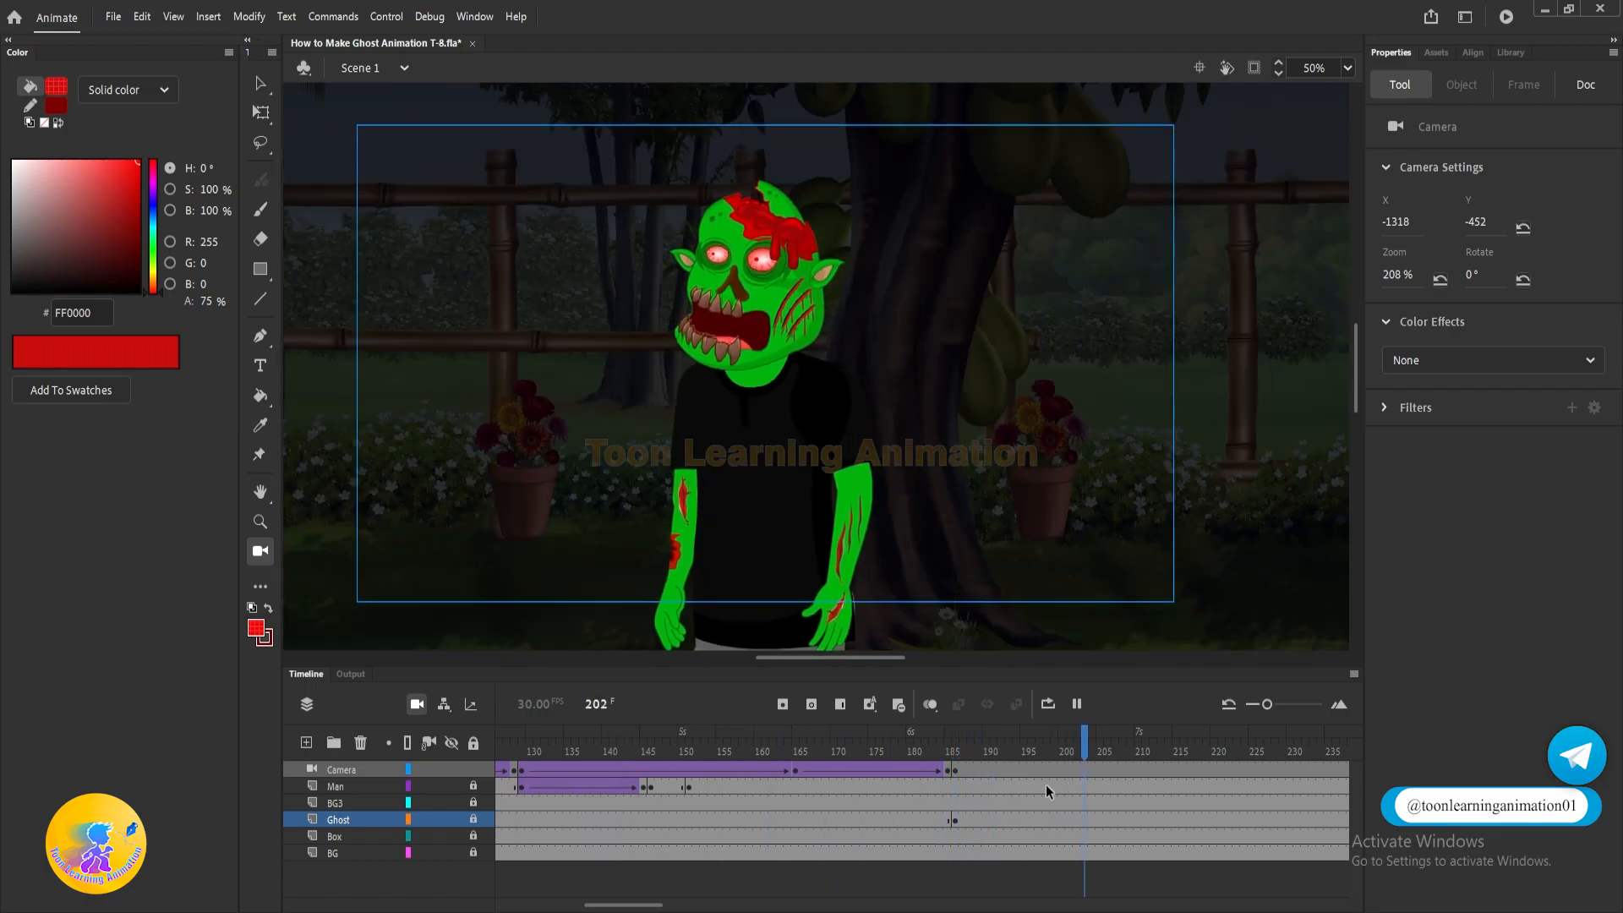
# Increase the camera zoom at frame 186 to 349% with position X -2282, Y -370, and check the ghost's motion.
pyautogui.click(952, 742)
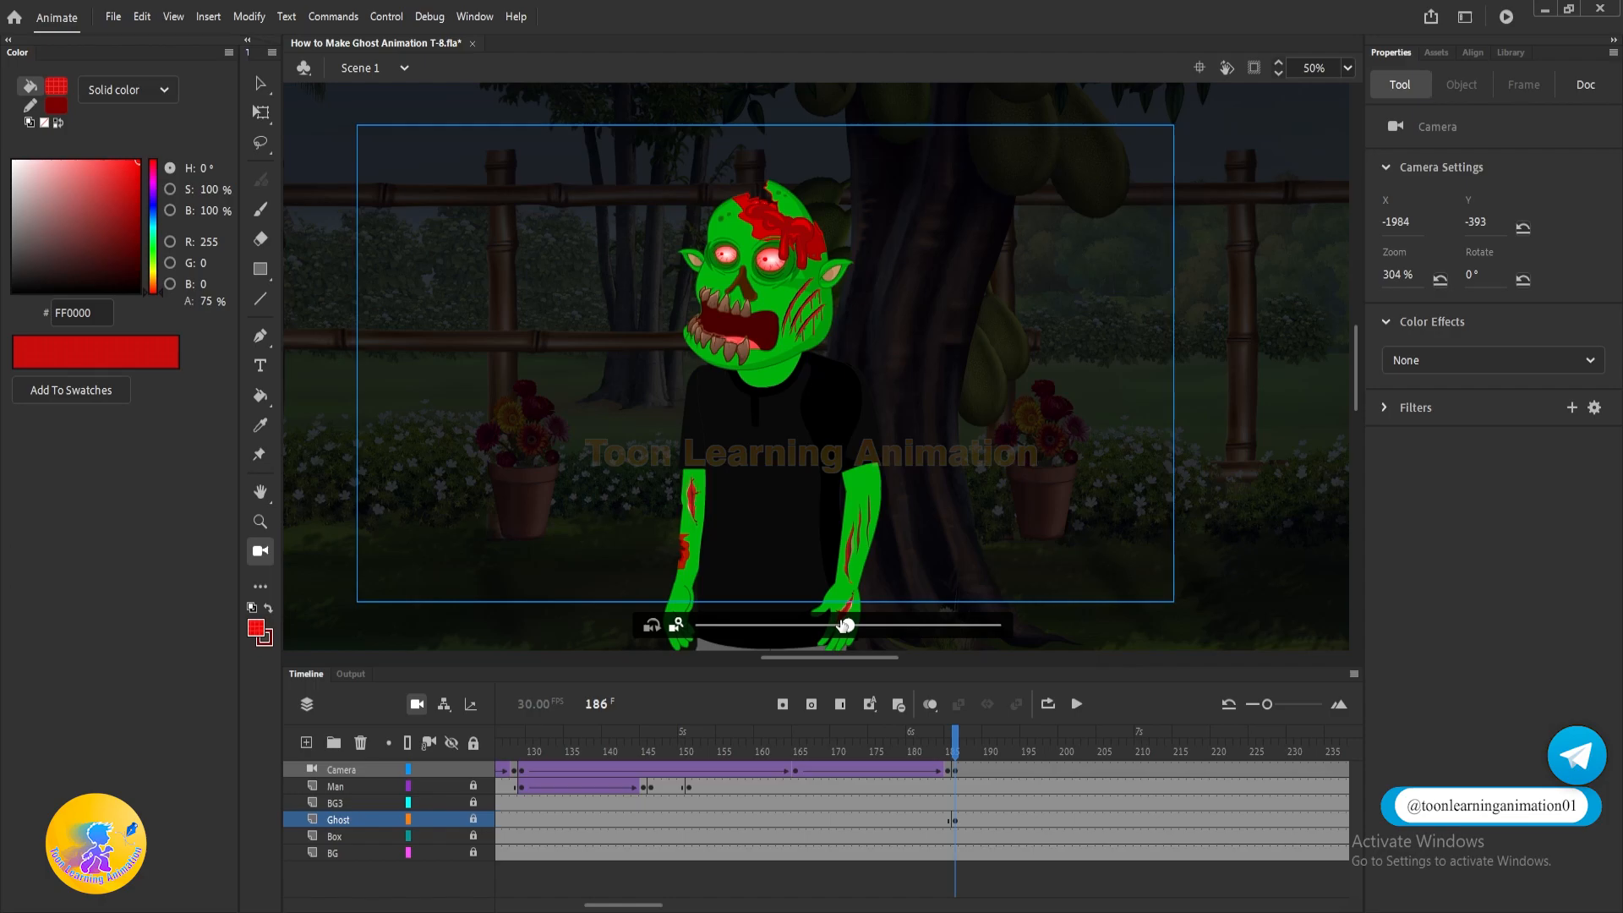
pyautogui.moveTo(850, 627); pyautogui.dragTo(888, 626)
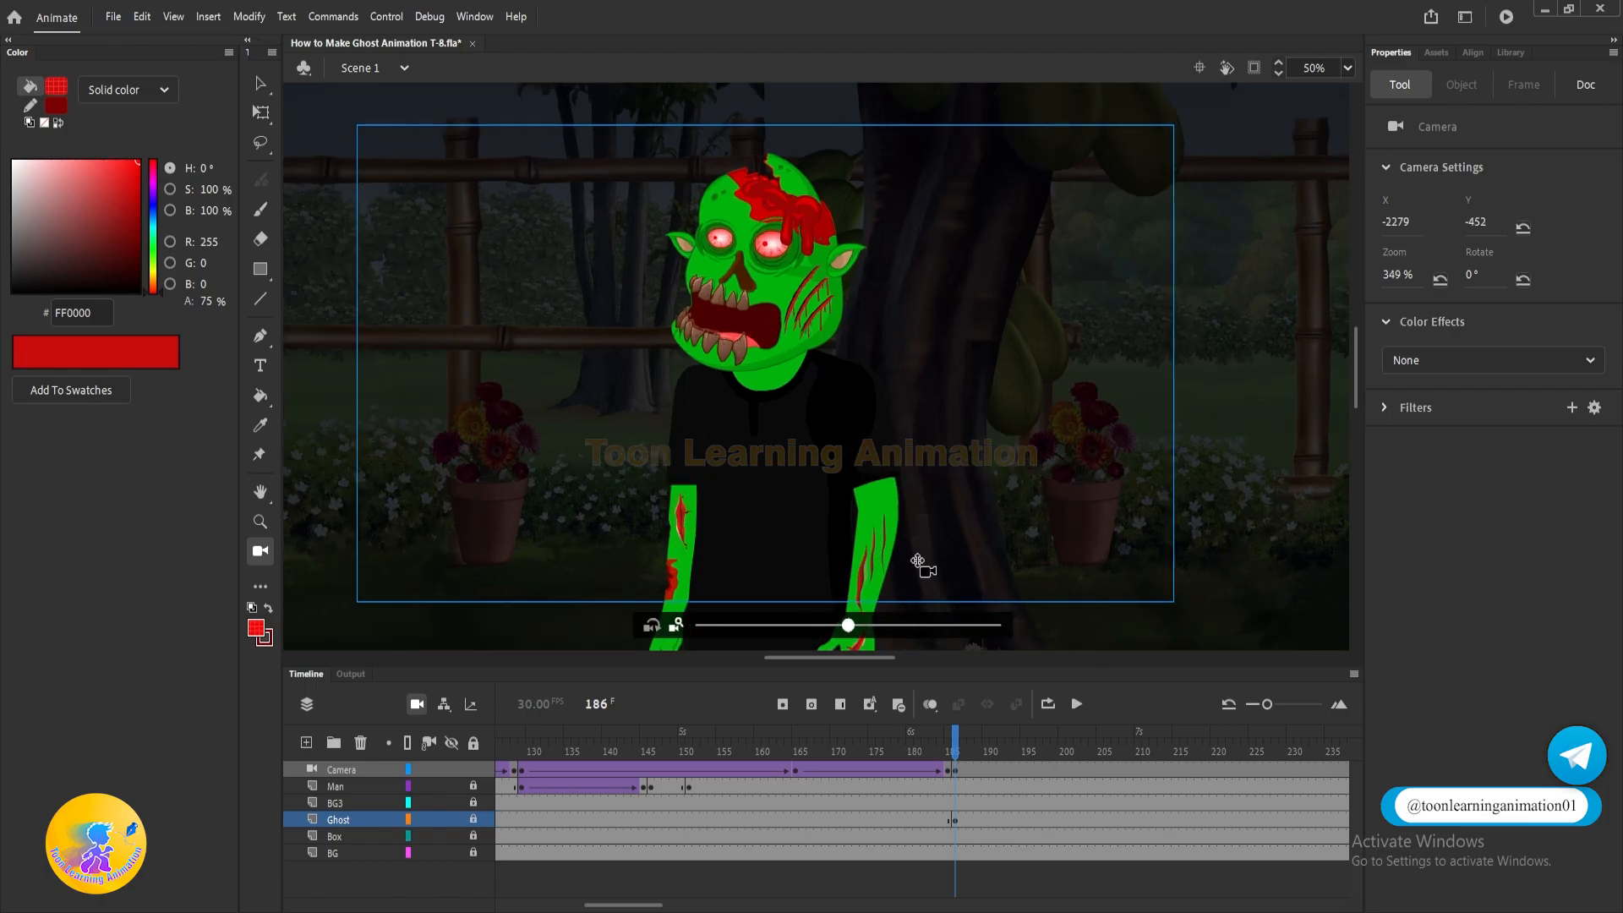
pyautogui.moveTo(924, 568); pyautogui.dragTo(924, 541)
pyautogui.moveTo(958, 739); pyautogui.dragTo(803, 771)
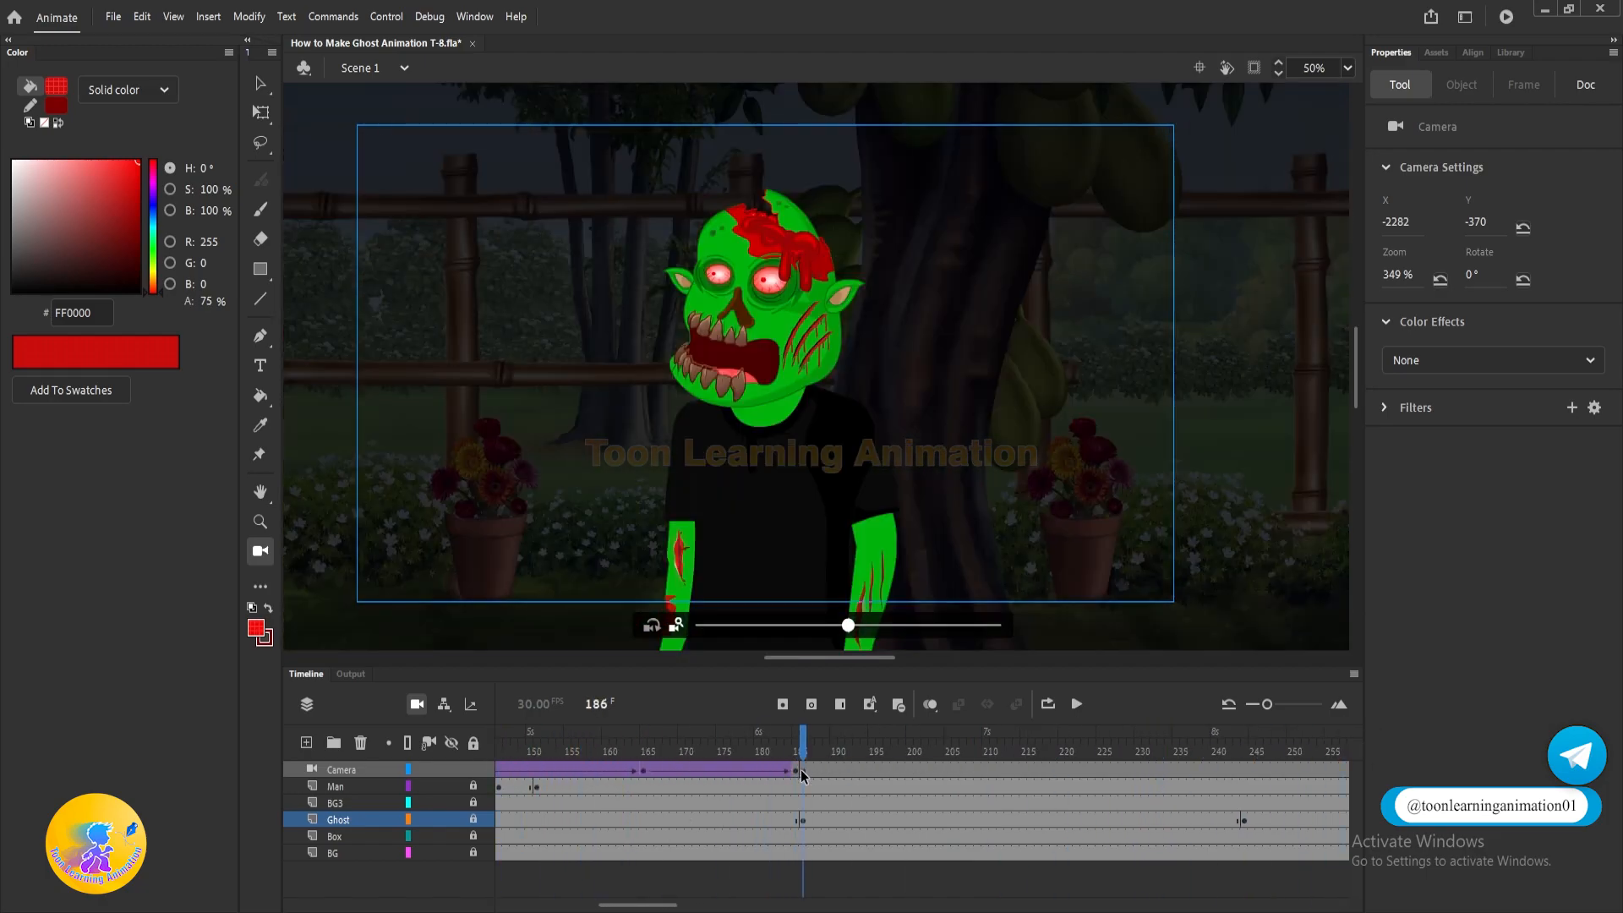
pyautogui.click(800, 770)
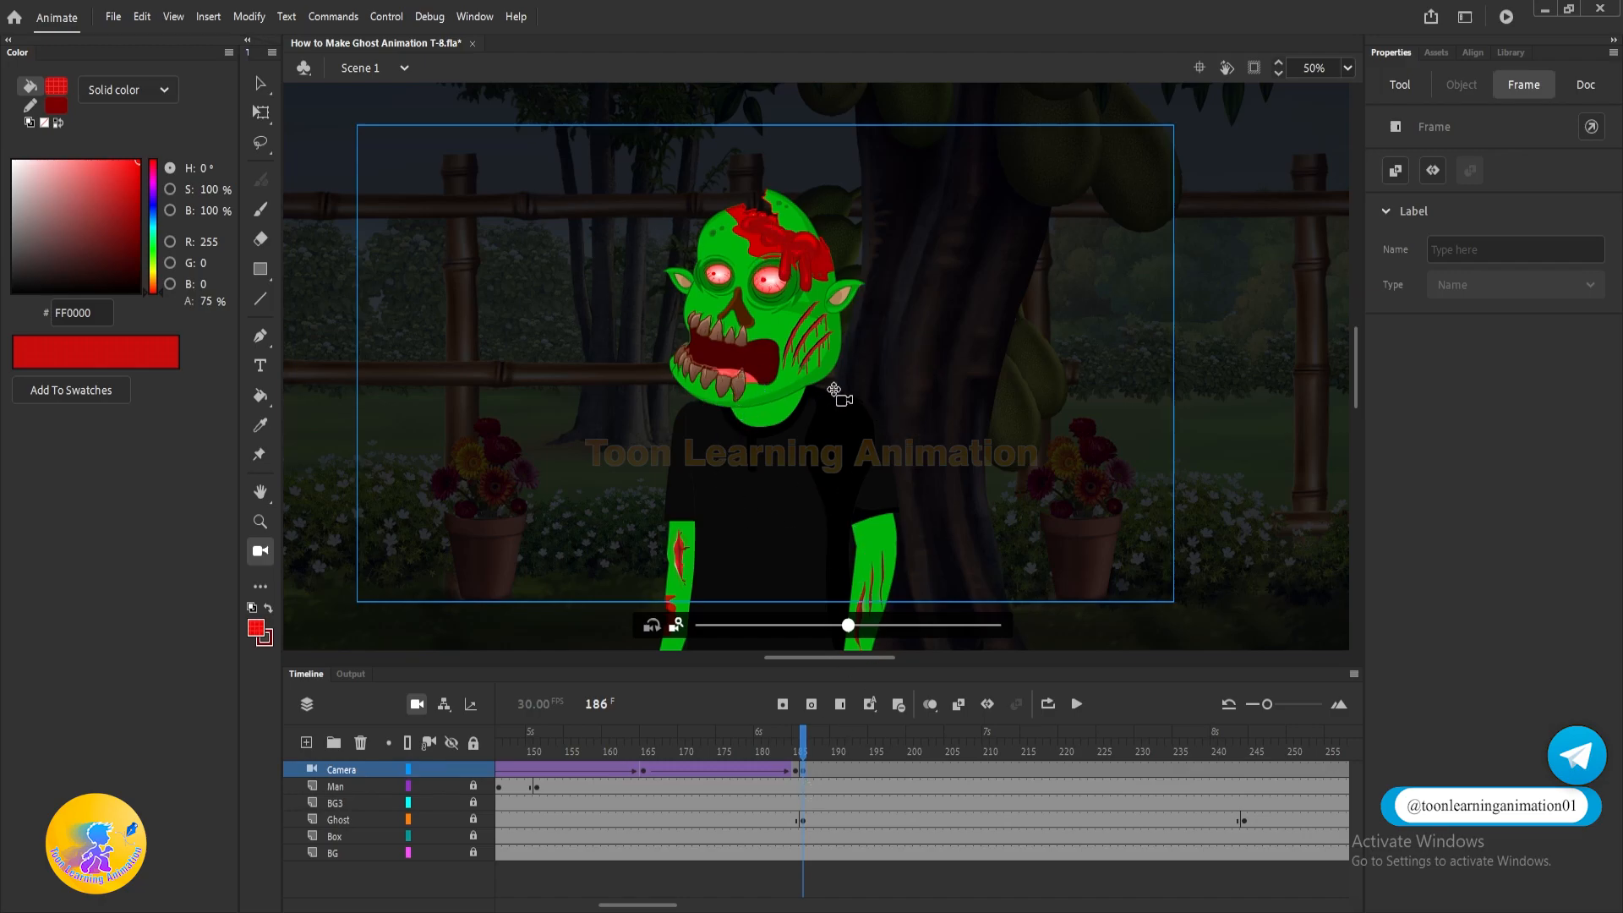
pyautogui.moveTo(845, 749); pyautogui.dragTo(902, 752)
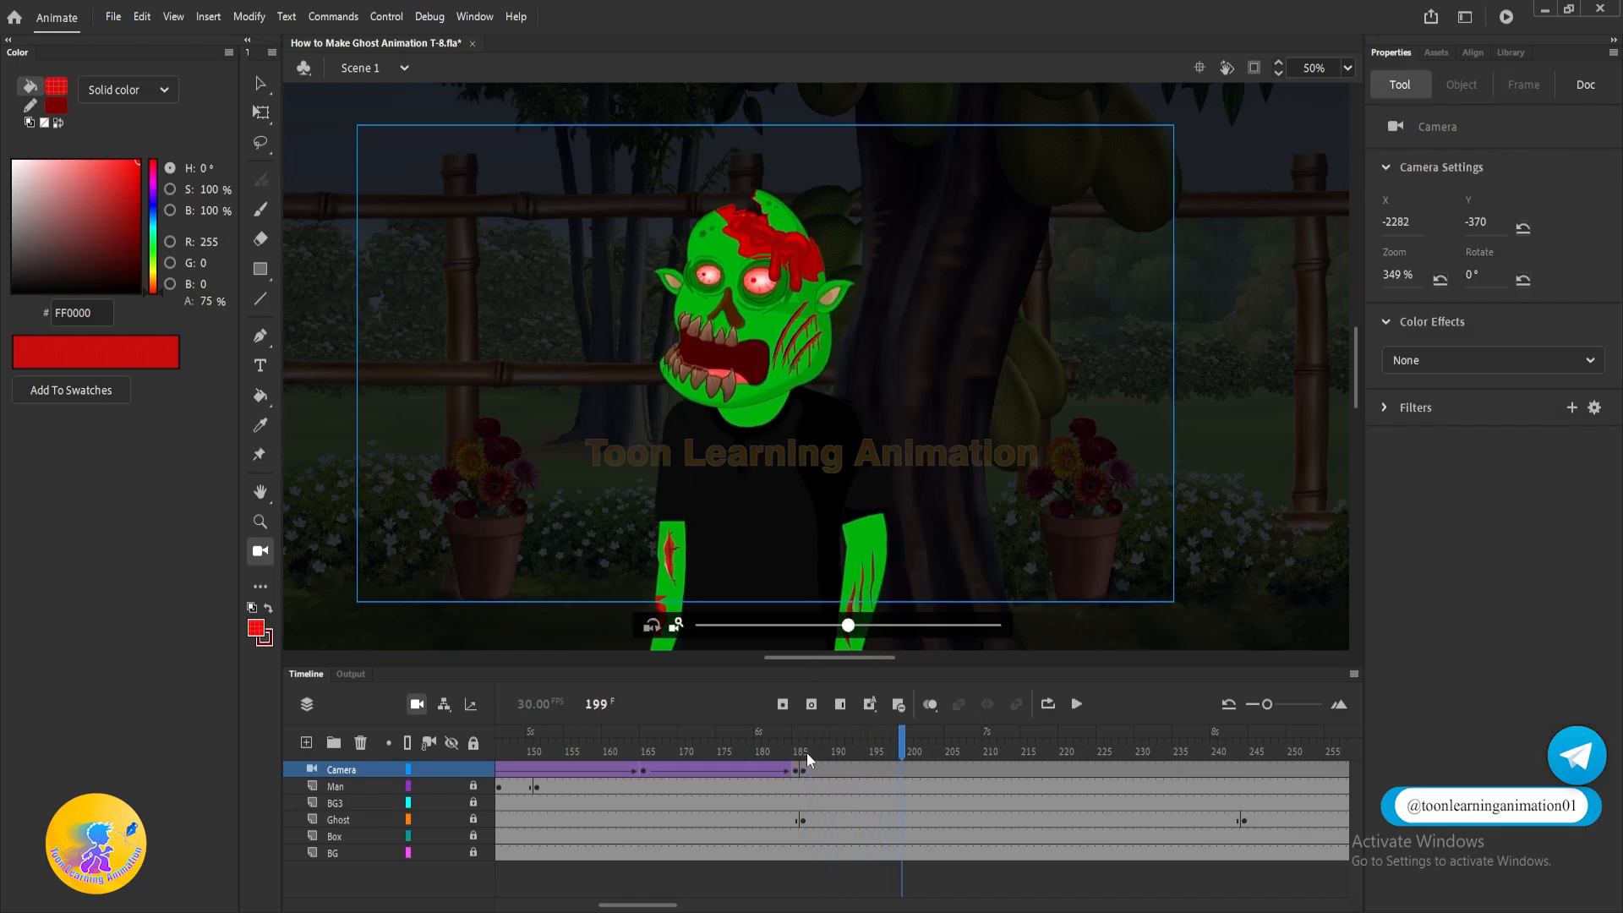
pyautogui.click(803, 750)
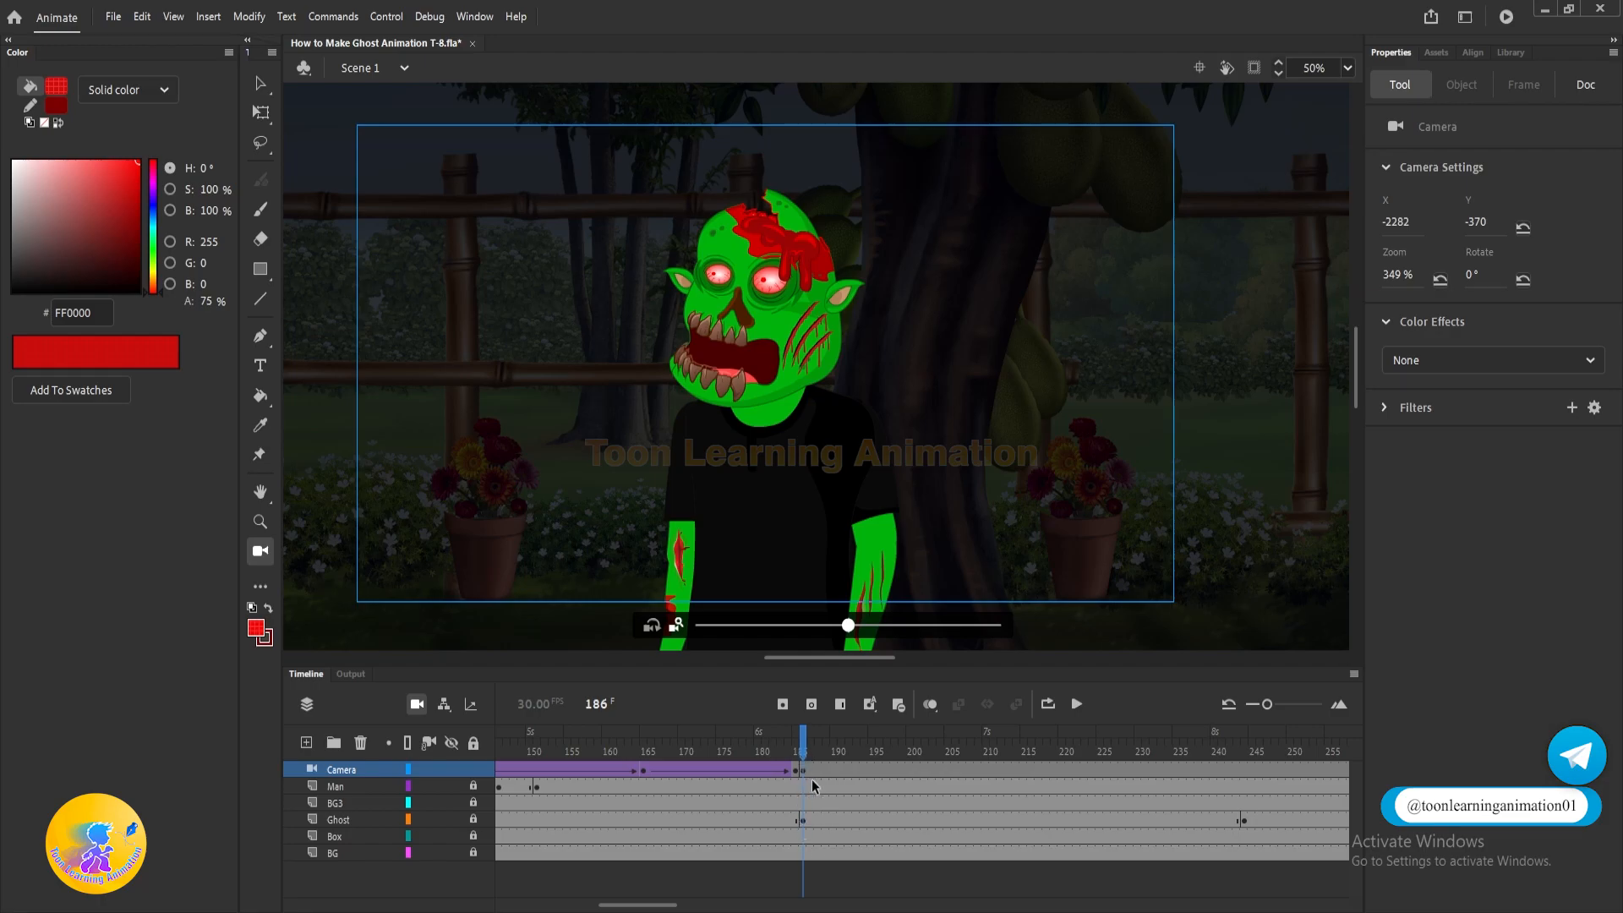
# Insert frames at frames 174 to 180 on all layers below Camera and scrub through the cut to the ghost.
pyautogui.moveTo(717, 789); pyautogui.dragTo(754, 881)
pyautogui.press('F5')
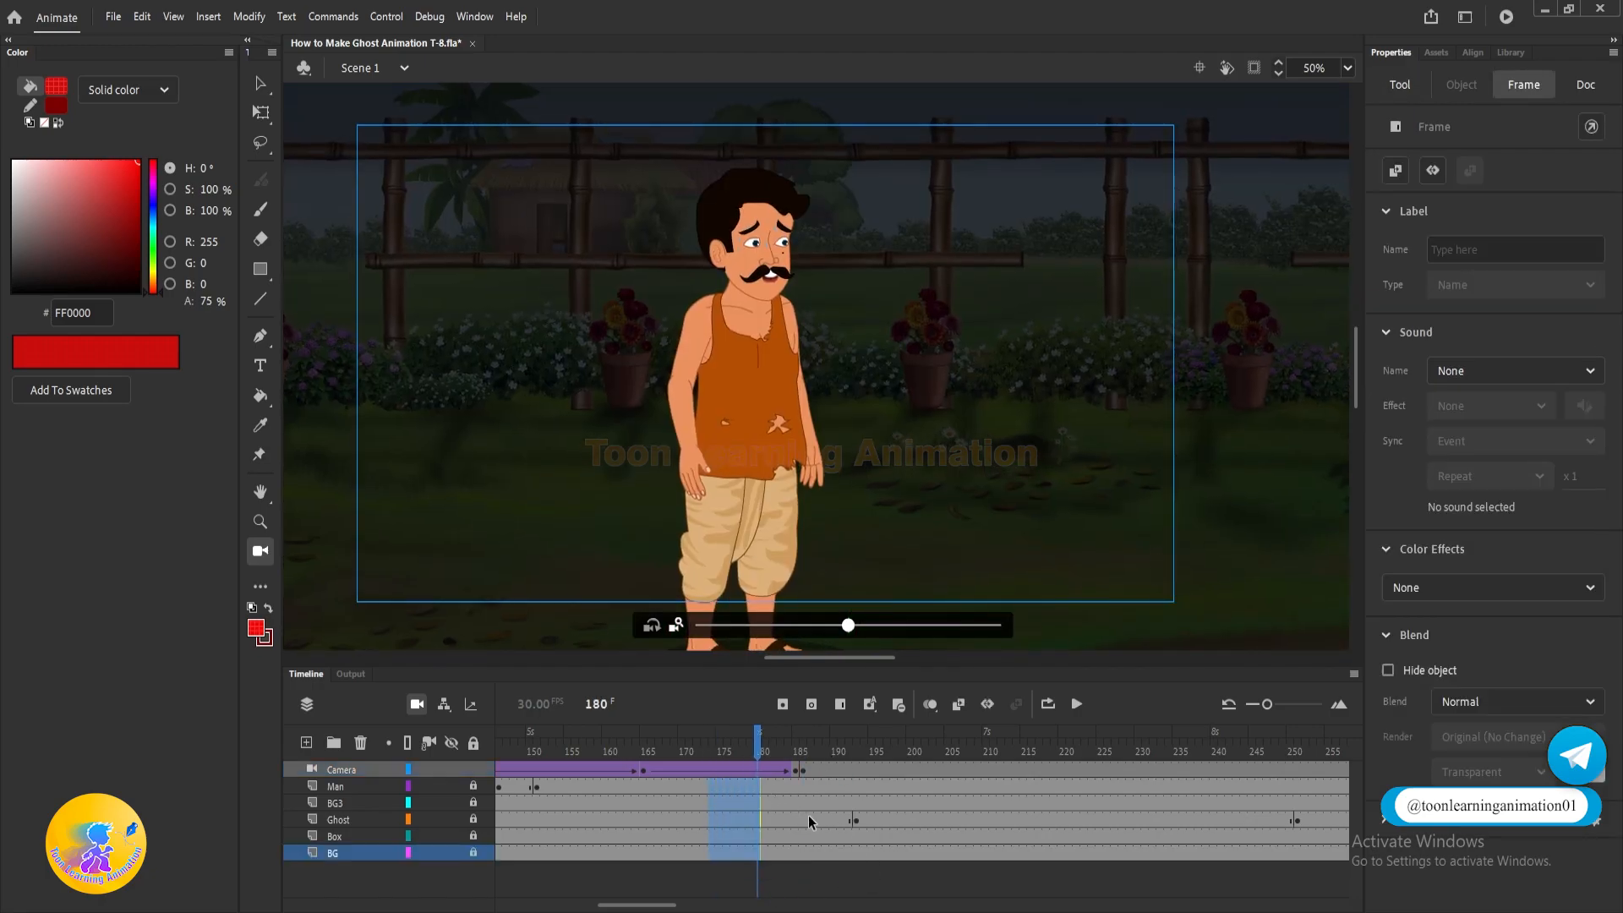
pyautogui.moveTo(786, 743); pyautogui.dragTo(820, 751)
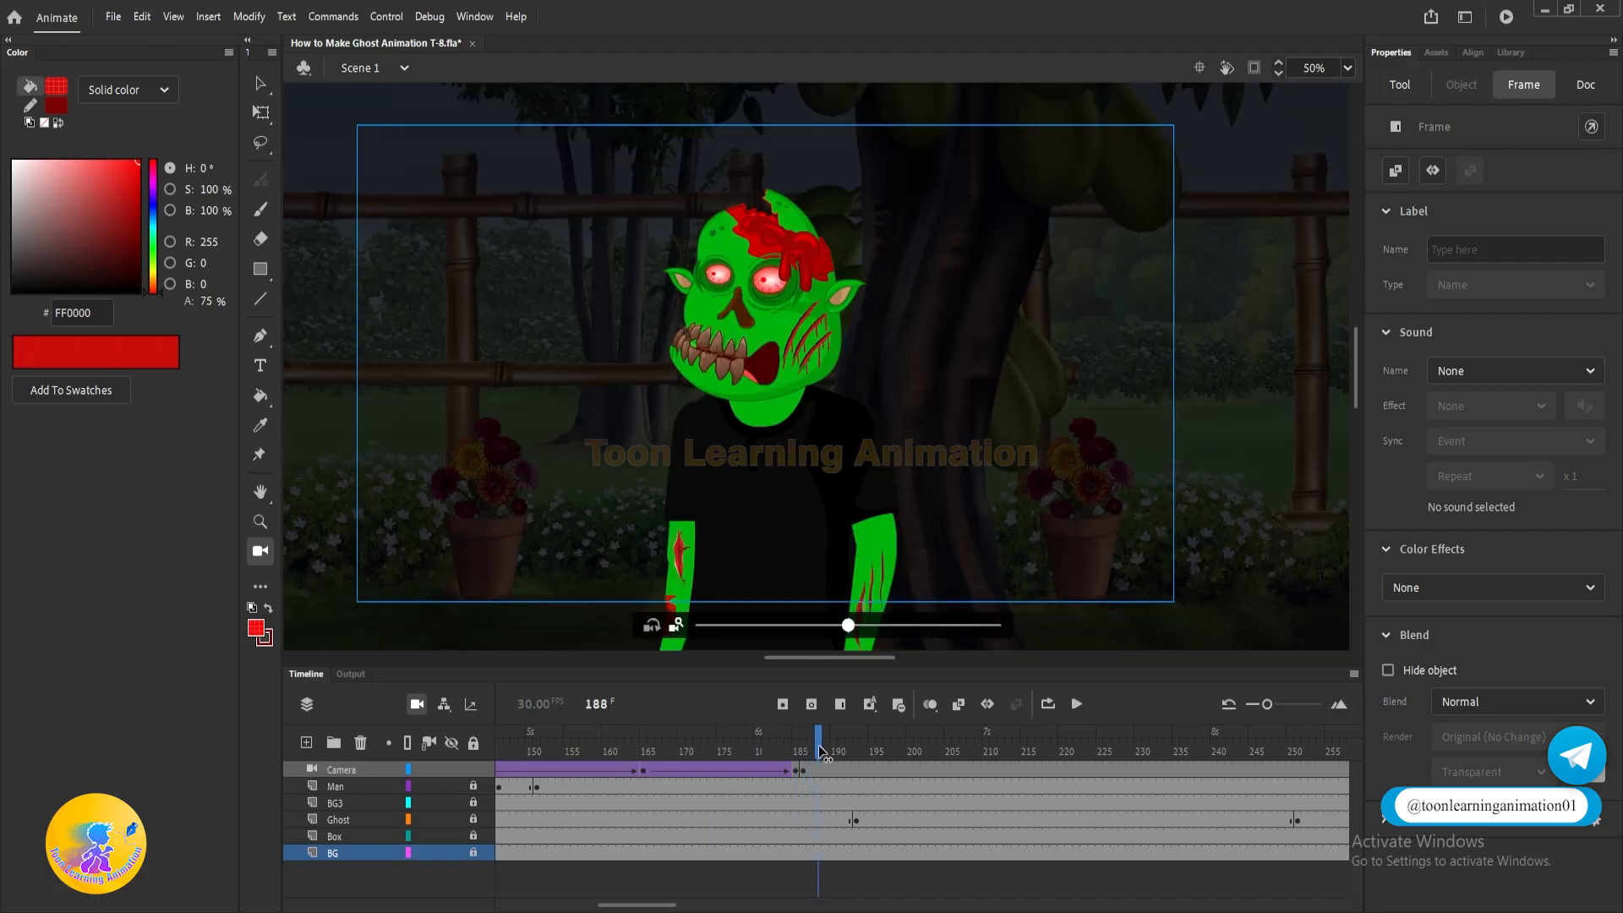
pyautogui.moveTo(656, 907)
pyautogui.mouseDown()
pyautogui.moveTo(963, 905)
pyautogui.moveTo(648, 907)
pyautogui.mouseUp()
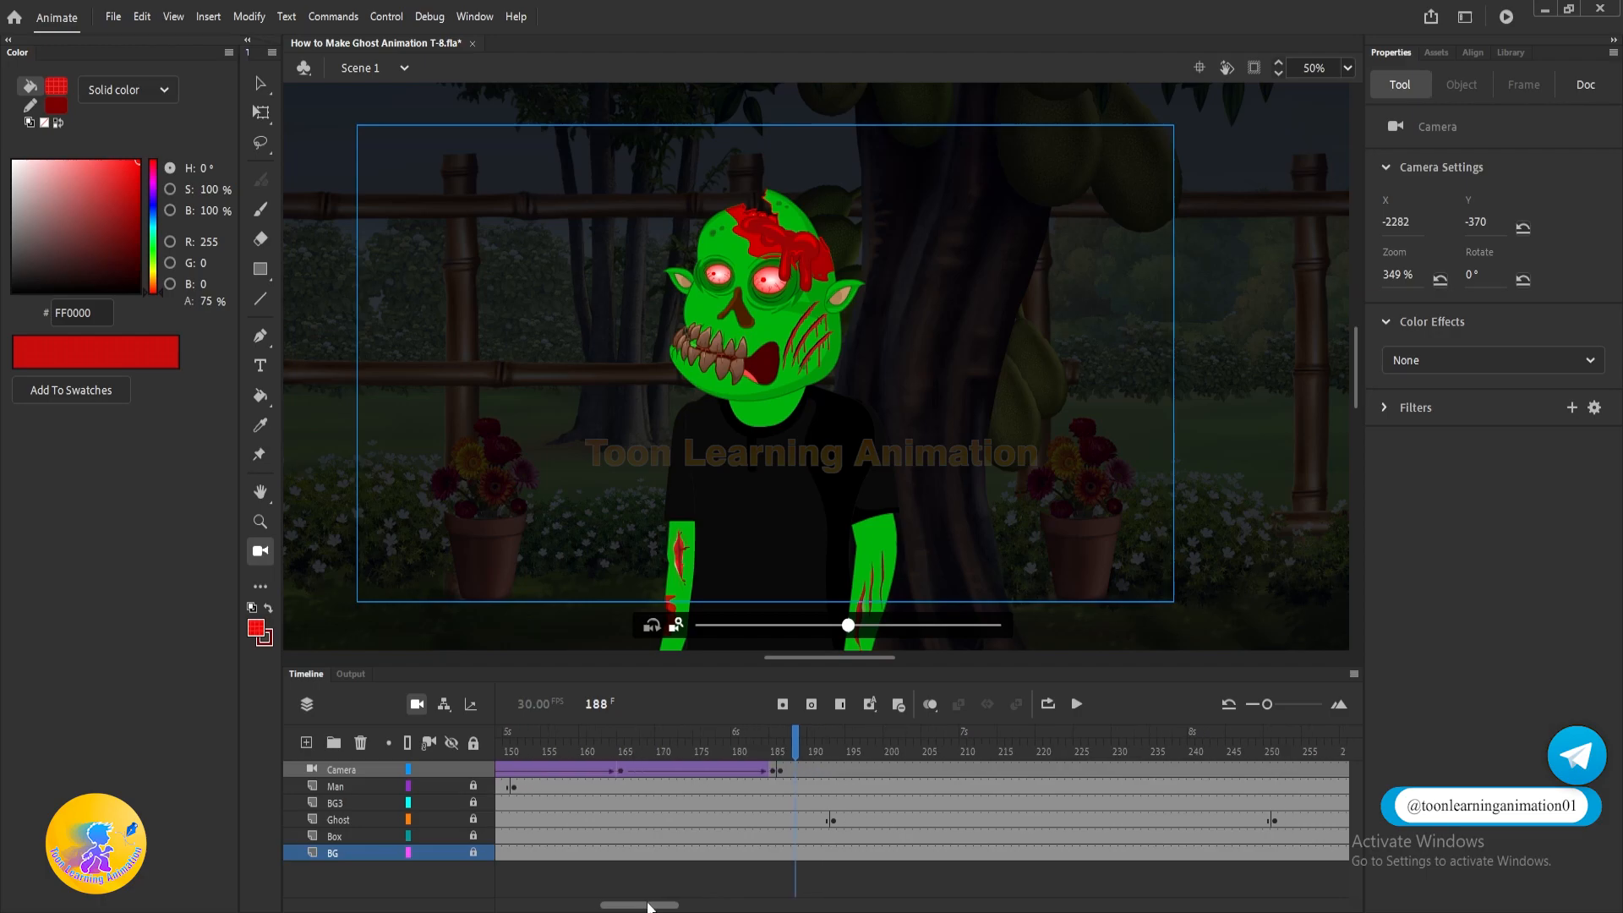
pyautogui.moveTo(791, 754); pyautogui.dragTo(703, 744)
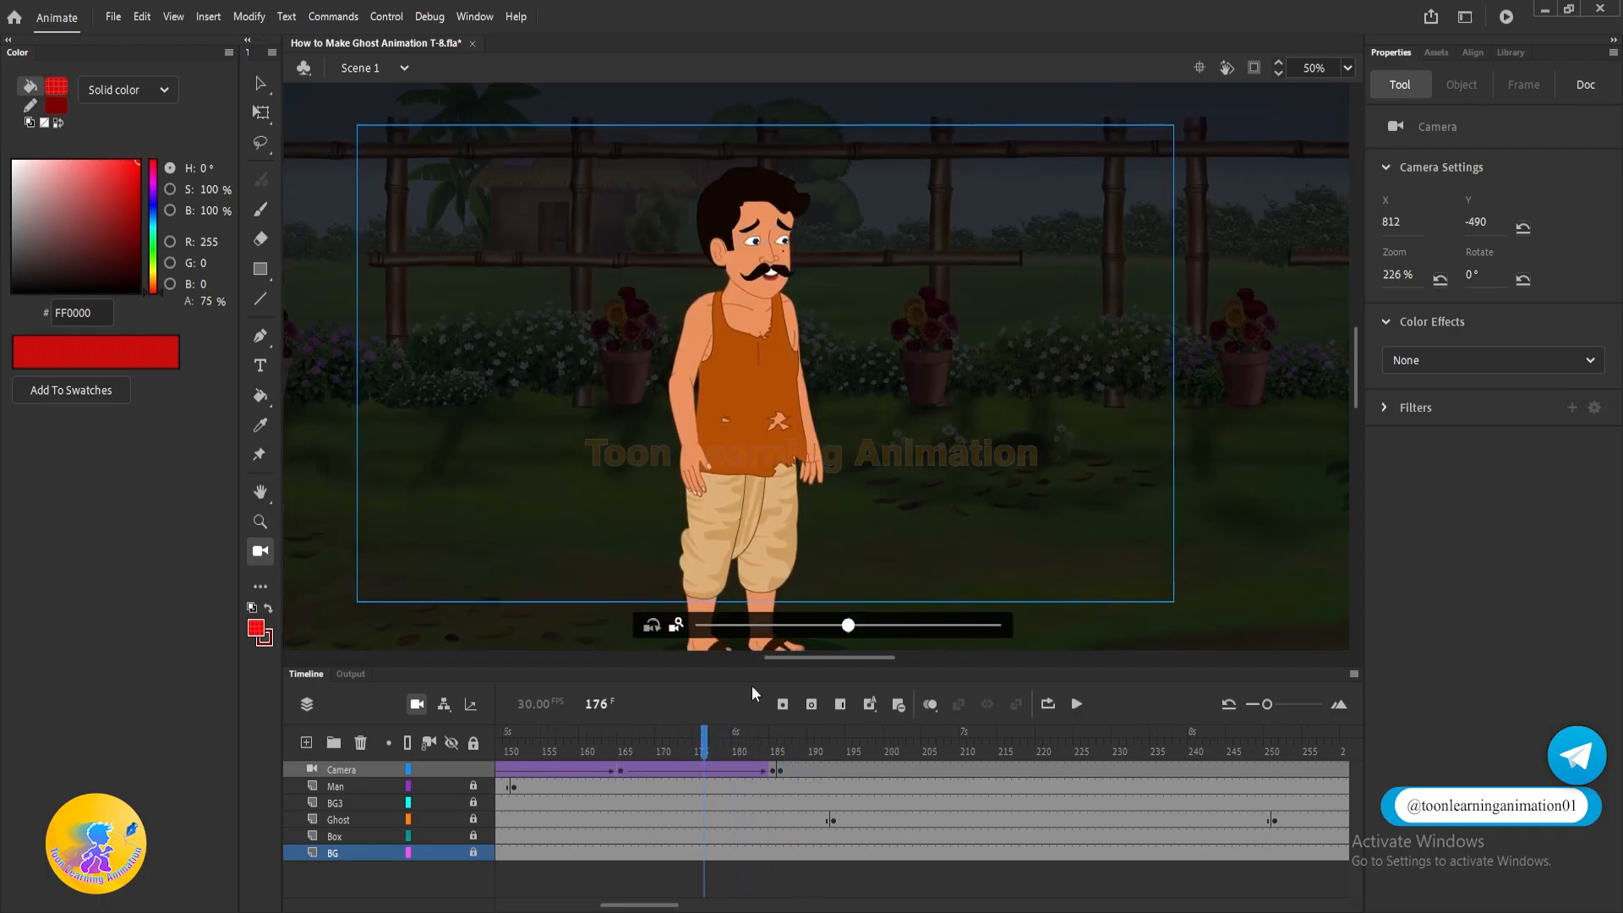
pyautogui.click(780, 744)
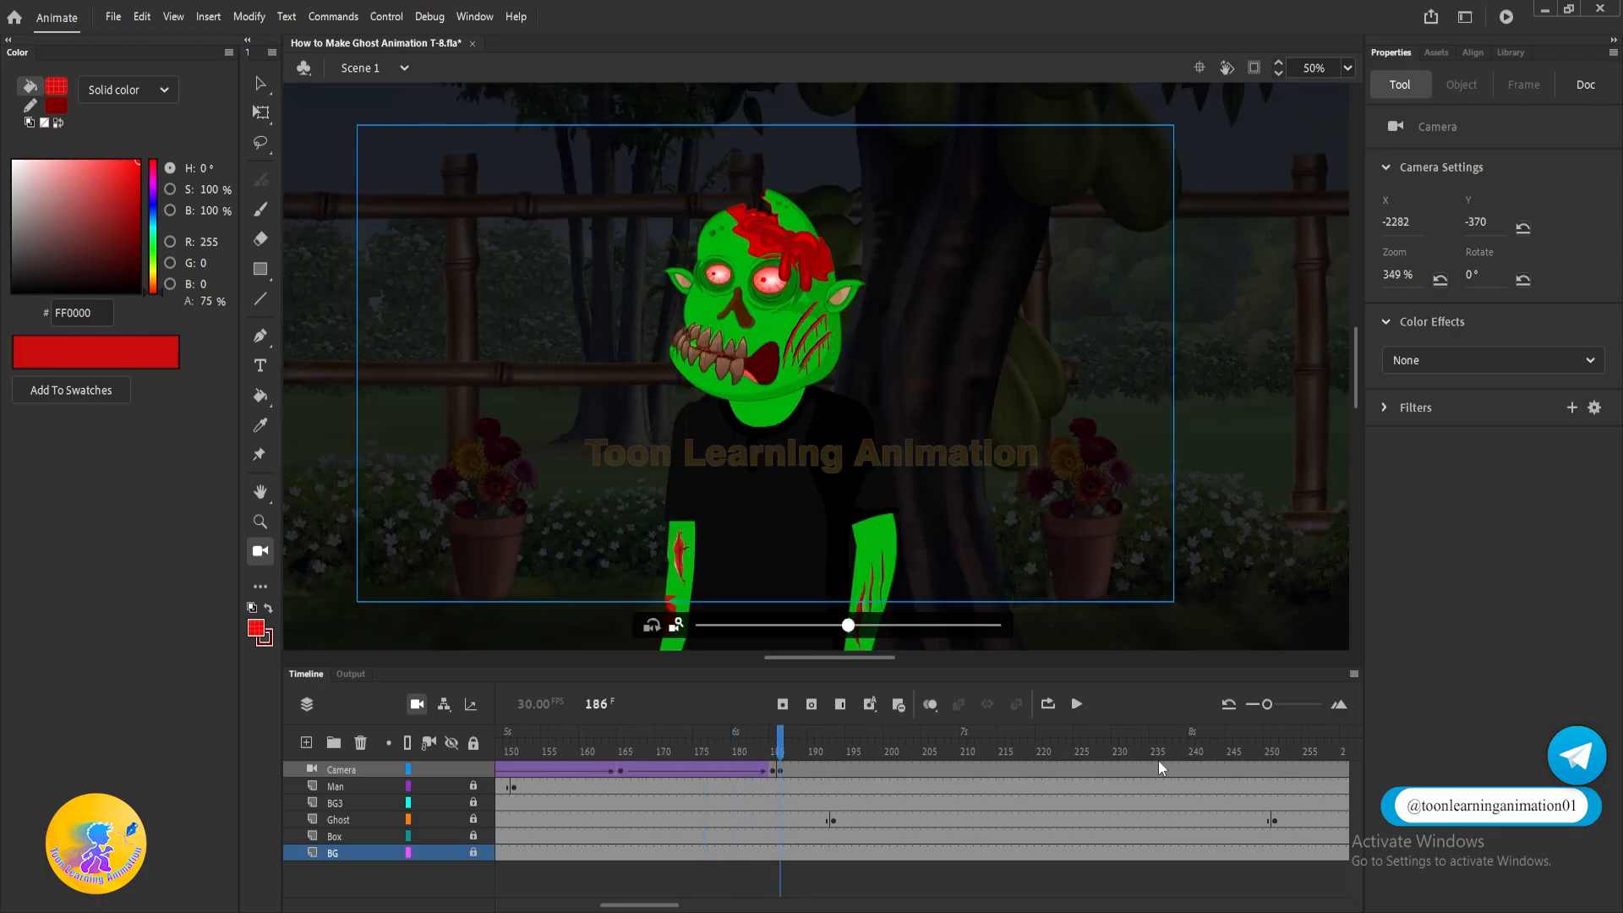
# Play back the ghost shot from frame 186 and insert one frame at frame 188 below the Camera layer.
pyautogui.moveTo(774, 744)
pyautogui.mouseDown()
pyautogui.moveTo(837, 747)
pyautogui.moveTo(779, 749)
pyautogui.mouseUp()
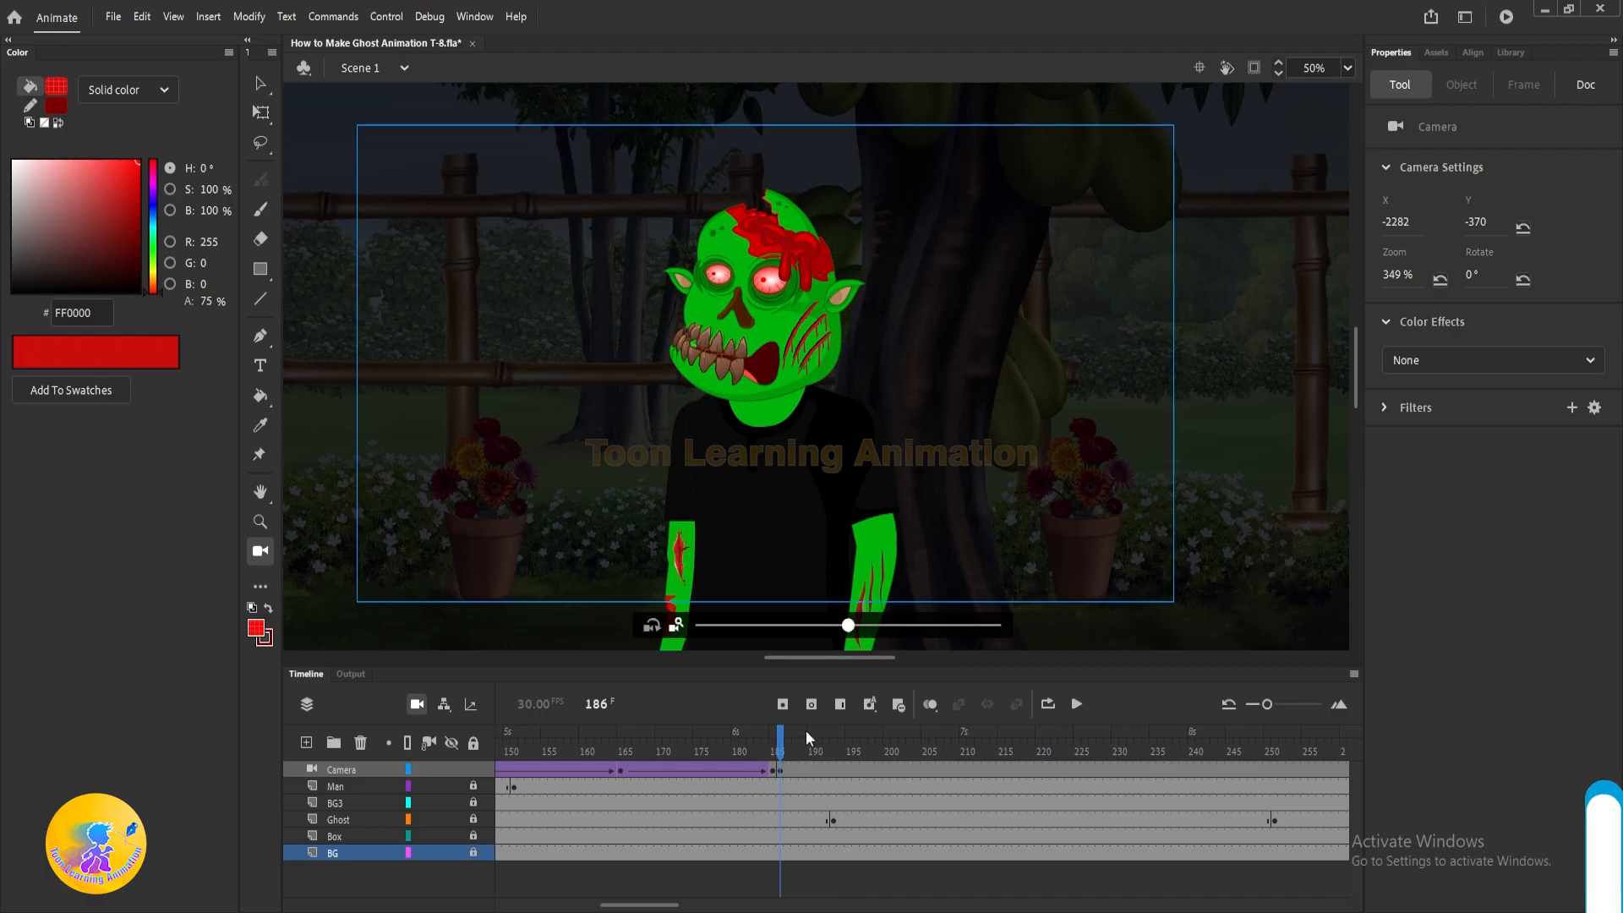
pyautogui.press('Return')
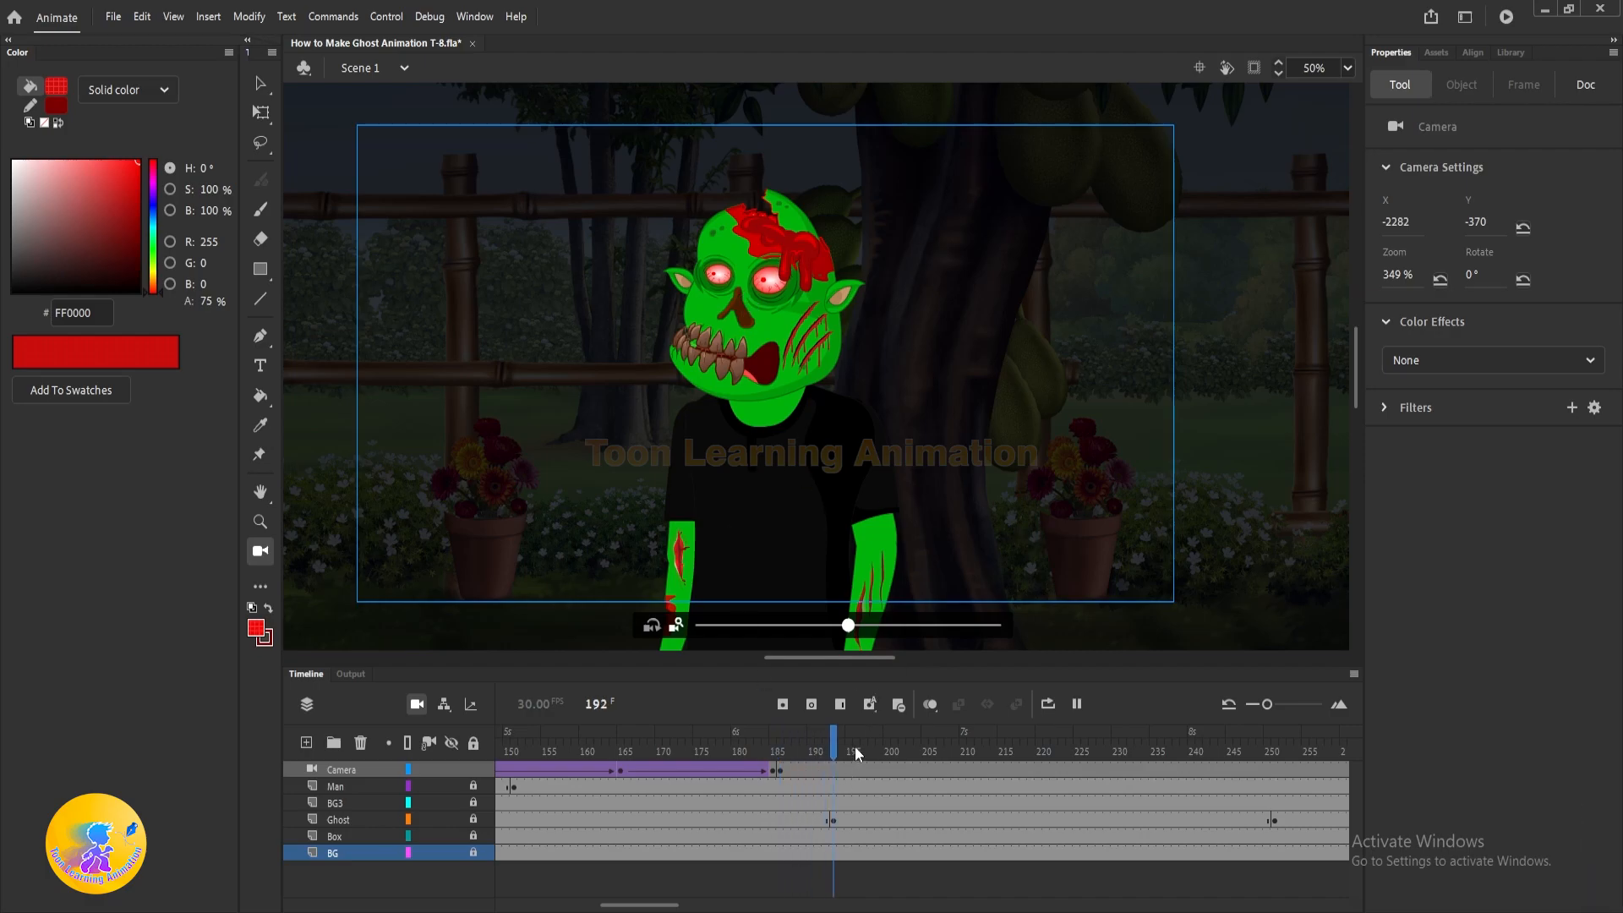
pyautogui.press('Return')
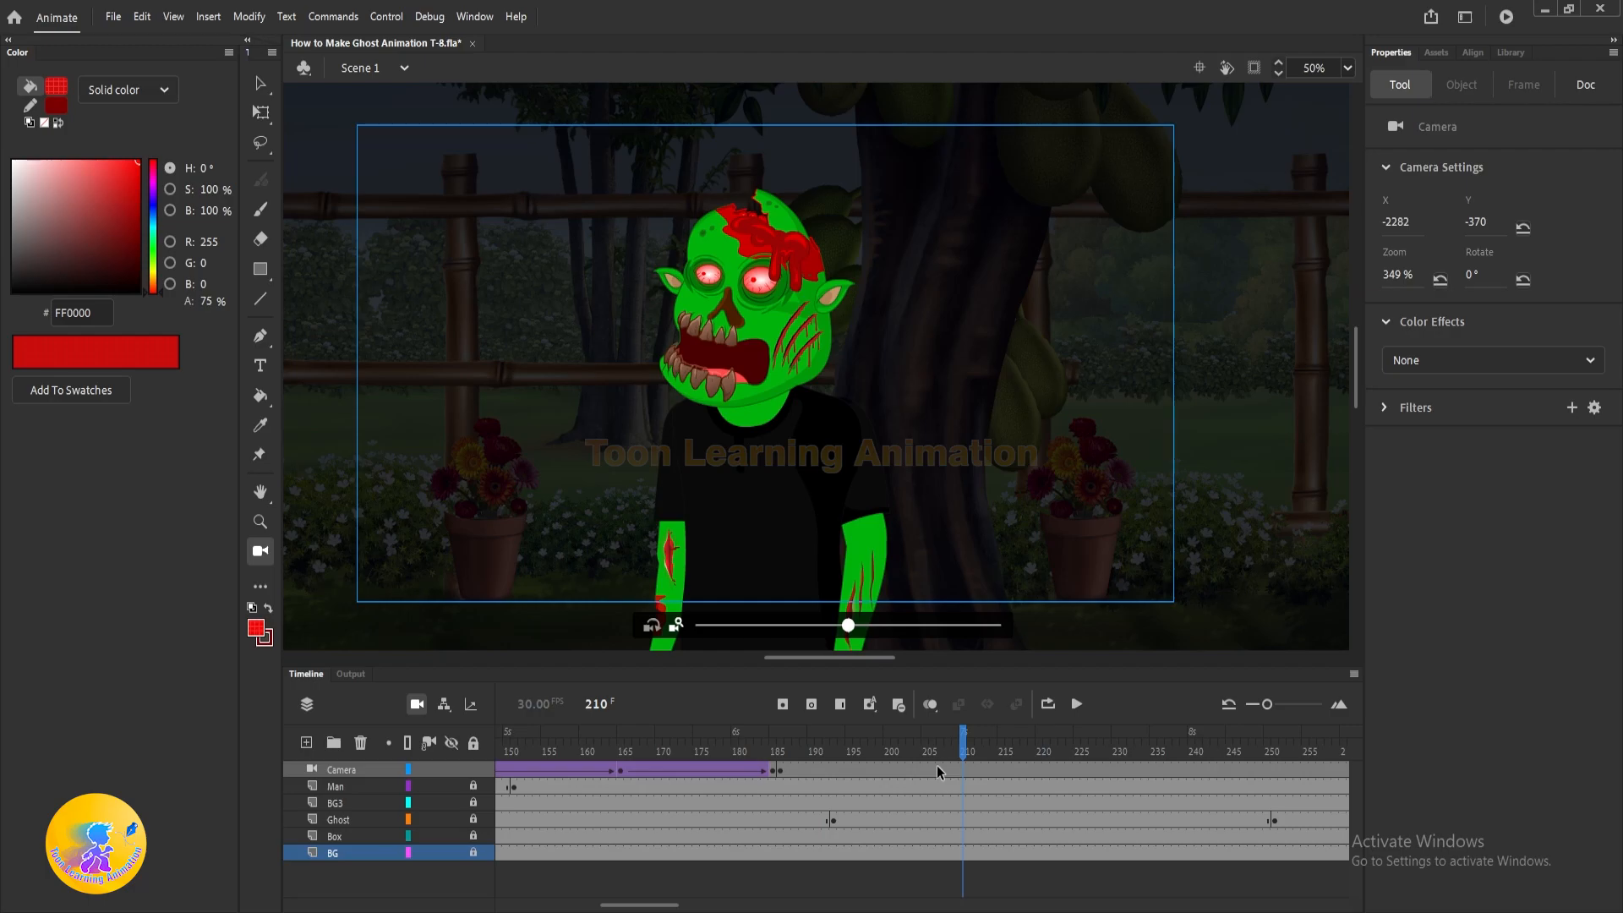
pyautogui.moveTo(788, 769); pyautogui.dragTo(816, 901)
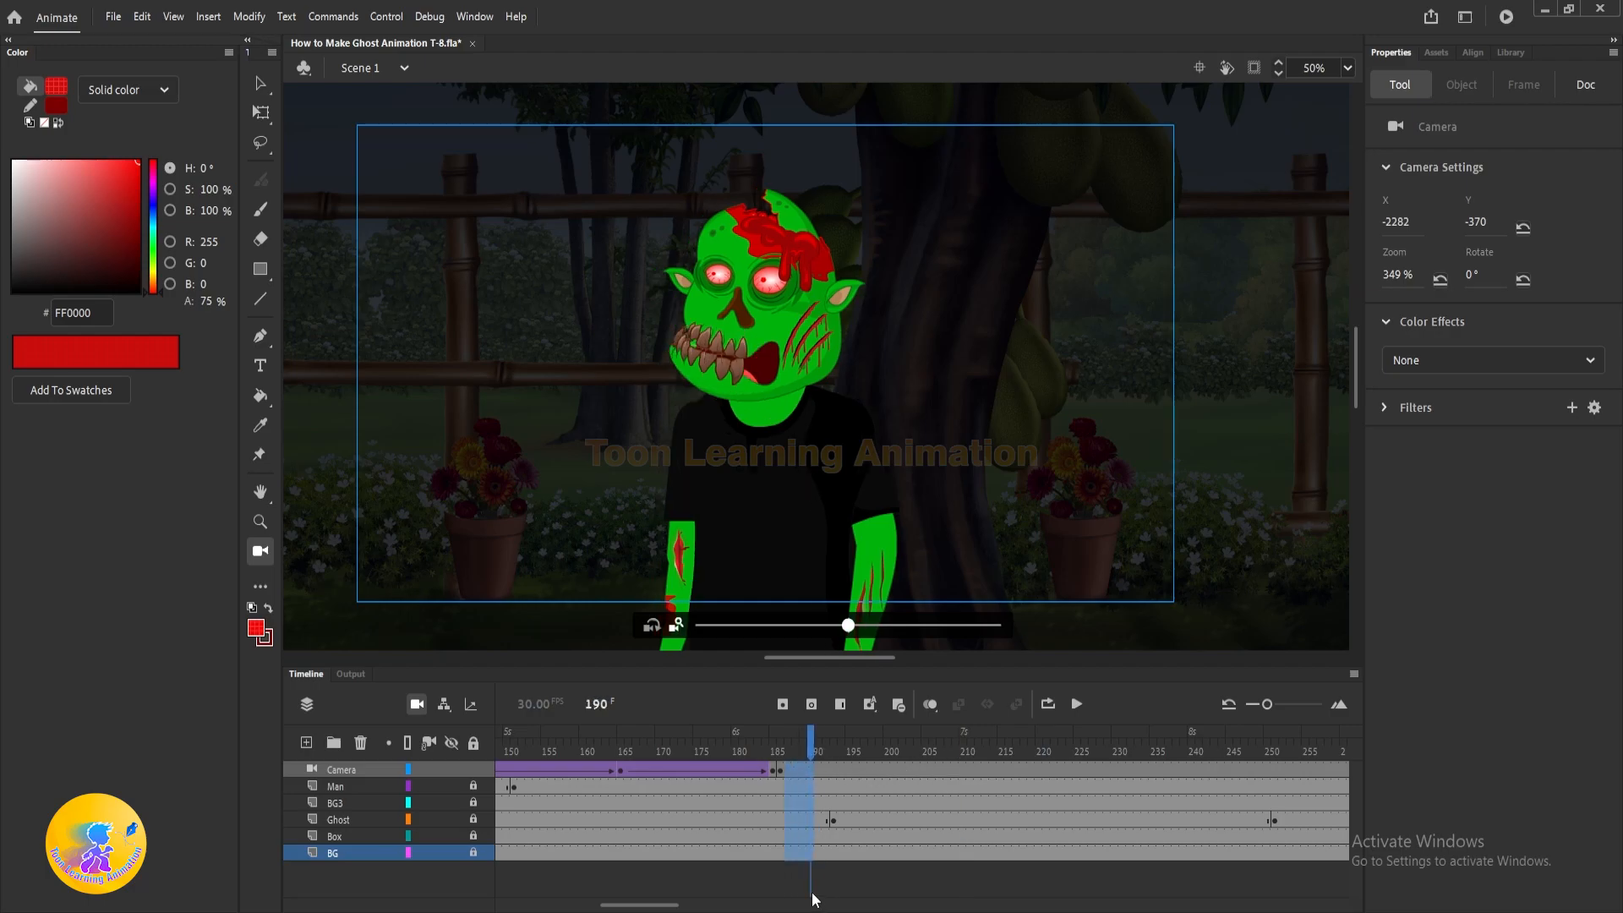
pyautogui.click(803, 852)
pyautogui.click(794, 801)
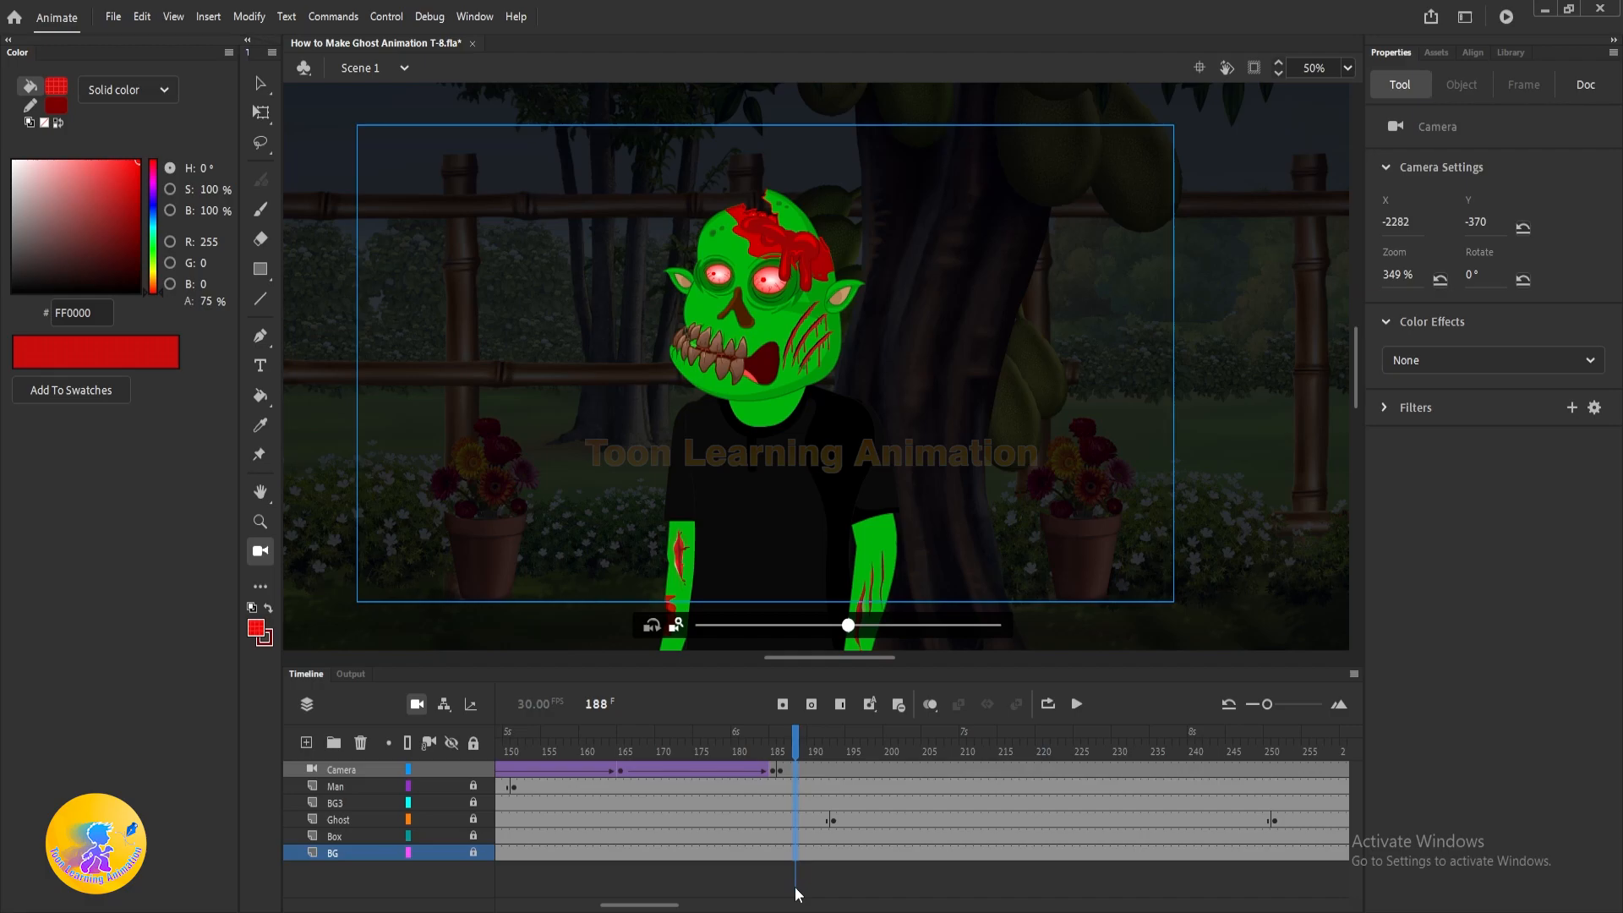
# Add a Camera keyframe at frame 198 and zoom in on the ghost to 368%, at X -2406, Y -390.
pyautogui.moveTo(822, 758); pyautogui.dragTo(878, 750)
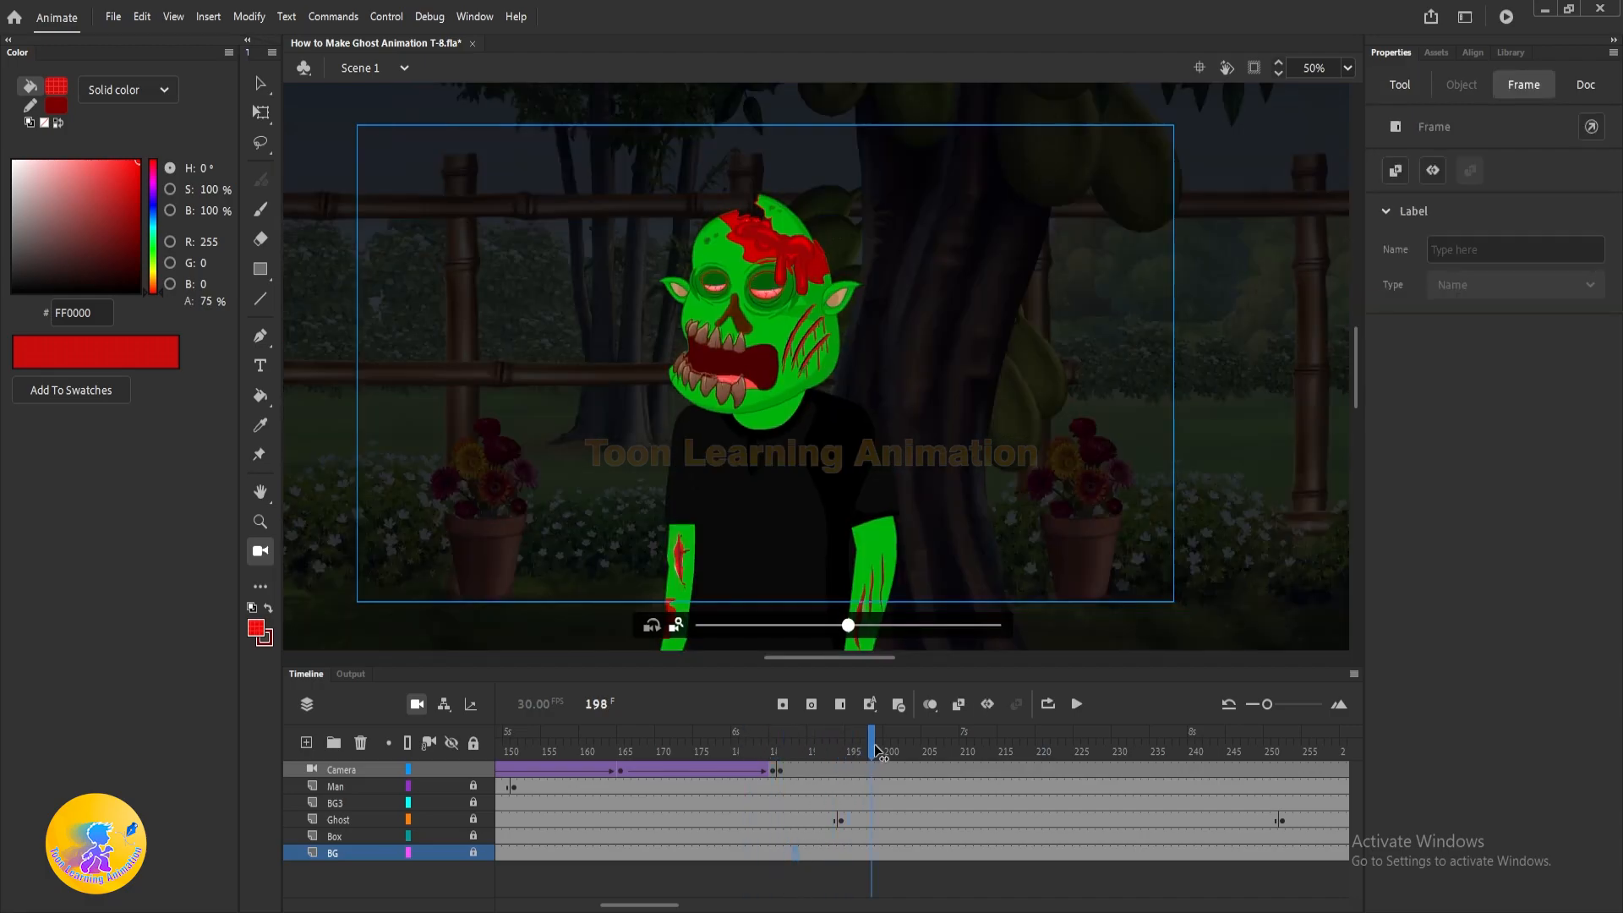
pyautogui.click(870, 768)
pyautogui.press('F6')
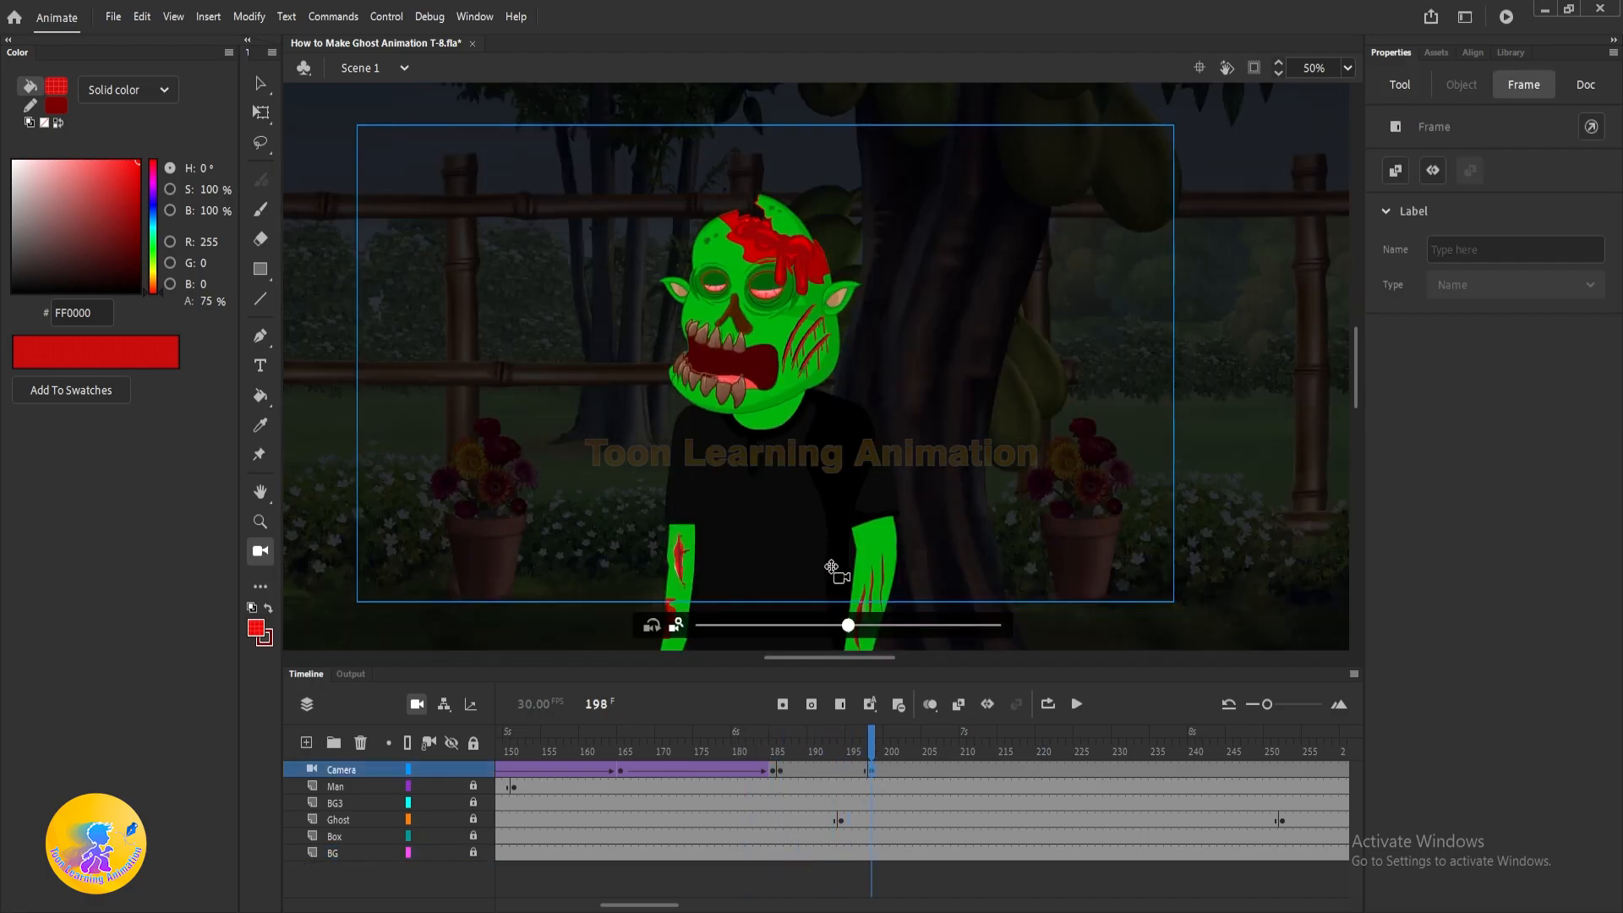
pyautogui.click(849, 625)
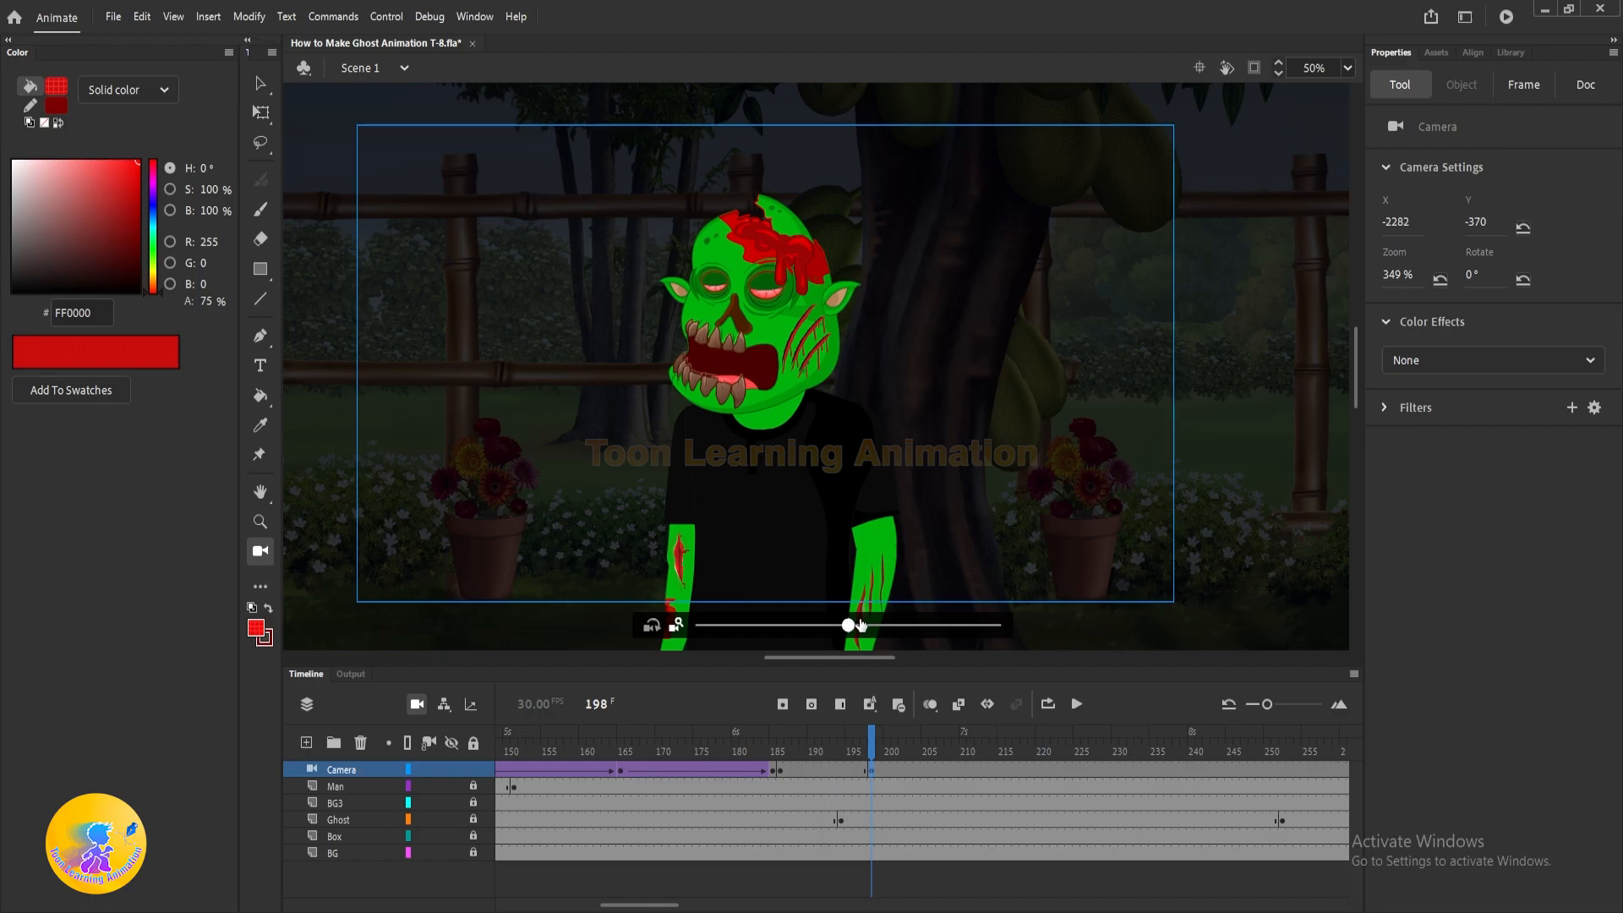
pyautogui.moveTo(860, 625); pyautogui.dragTo(862, 625)
# Create a classic tween between Camera frames 186 and 198 and play back the zoom on the ghost.
pyautogui.rightClick(818, 770)
pyautogui.click(941, 248)
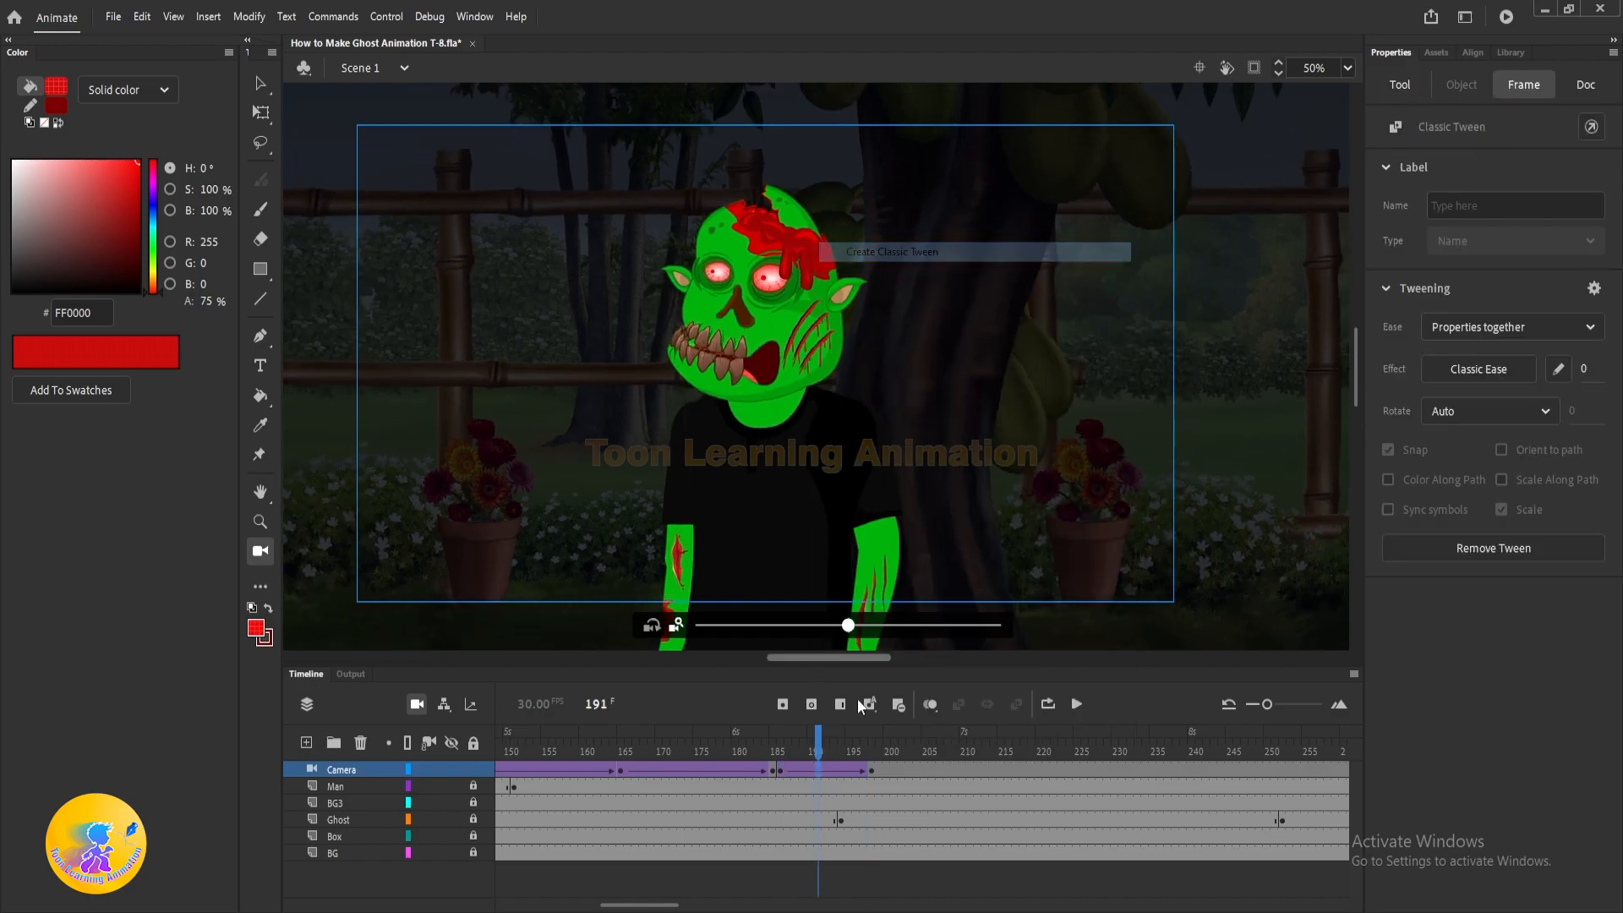
pyautogui.click(780, 739)
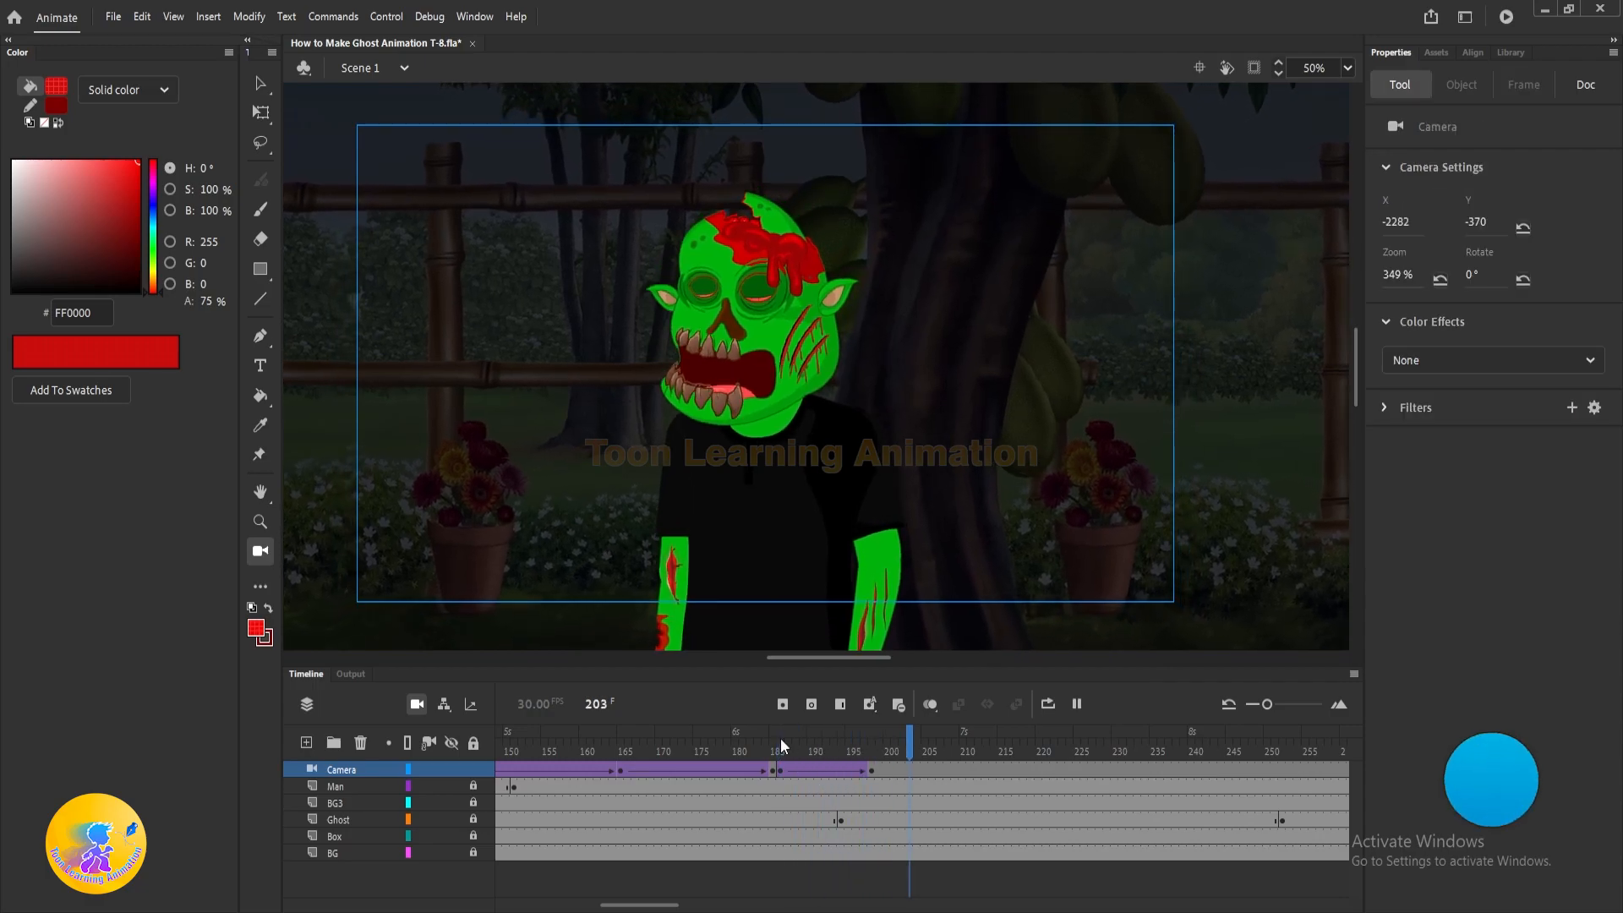
pyautogui.press('Return')
pyautogui.click(802, 741)
pyautogui.press('Return')
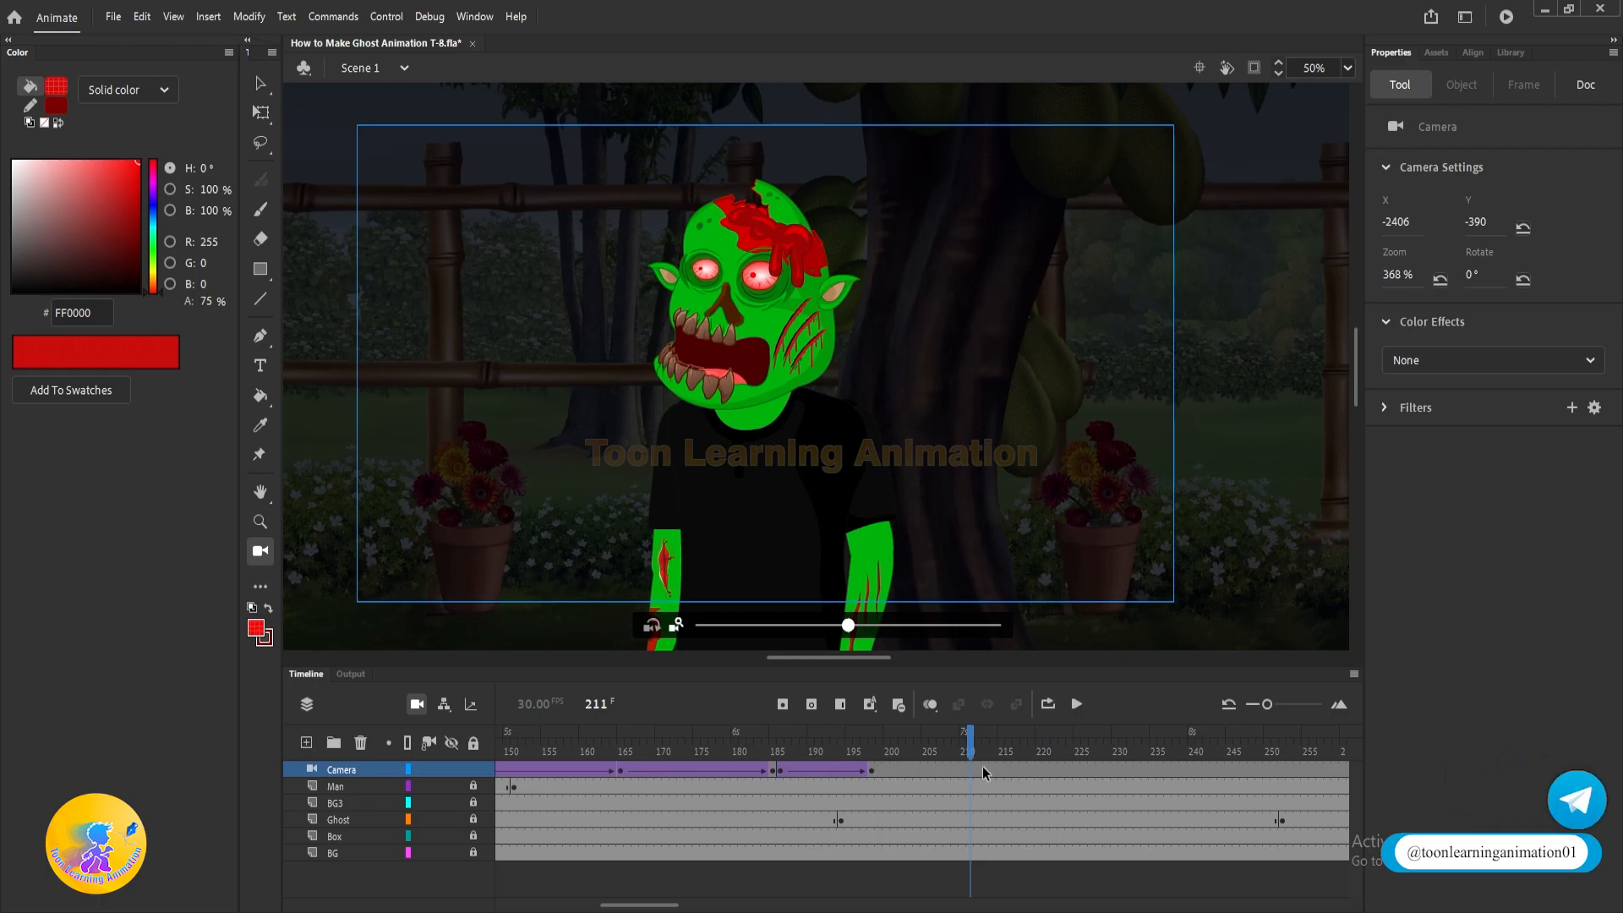
# Add a Camera keyframe at frame 201 zoomed out to 286% at X -1870, Y -303, with a classic tween from frame 198.
pyautogui.click(891, 772)
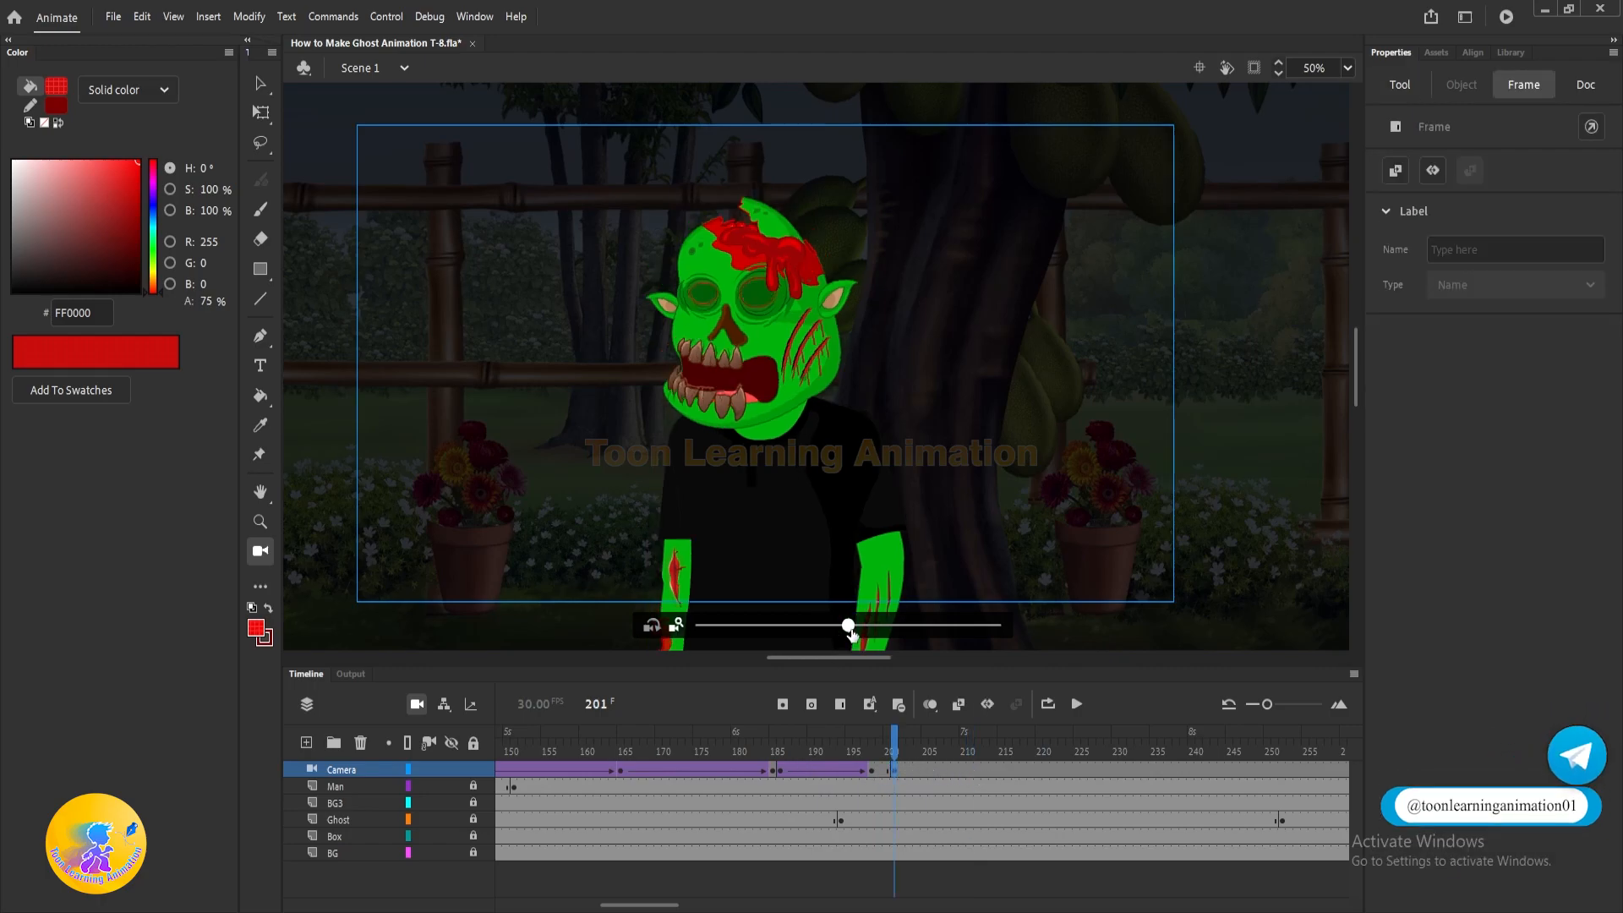
pyautogui.moveTo(850, 627); pyautogui.dragTo(806, 630)
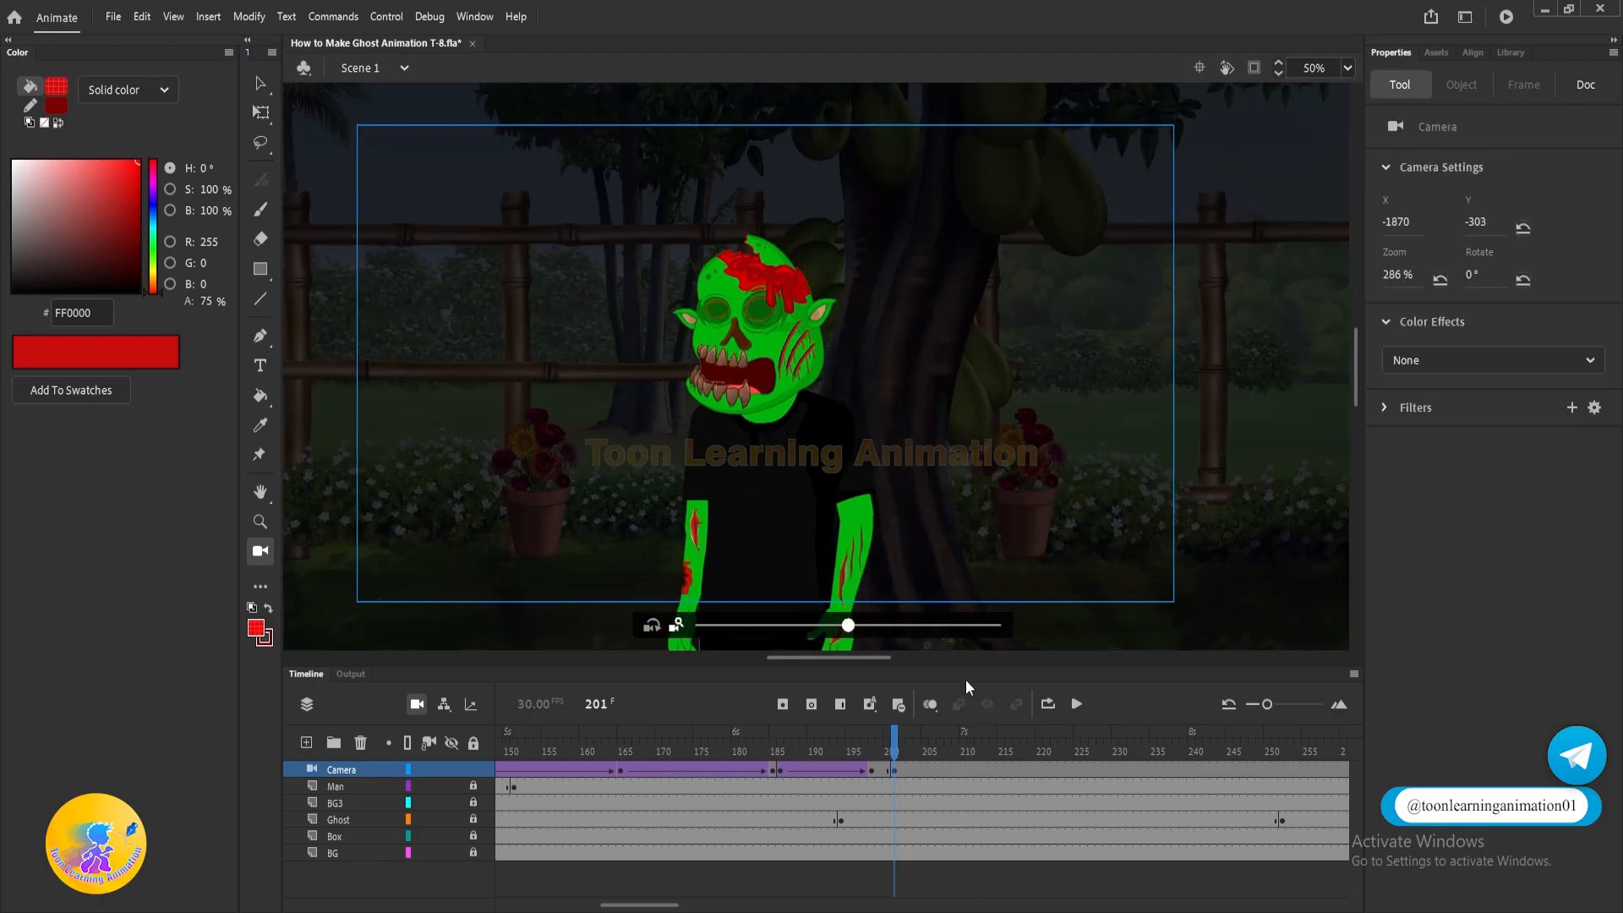
pyautogui.rightClick(879, 769)
pyautogui.click(930, 258)
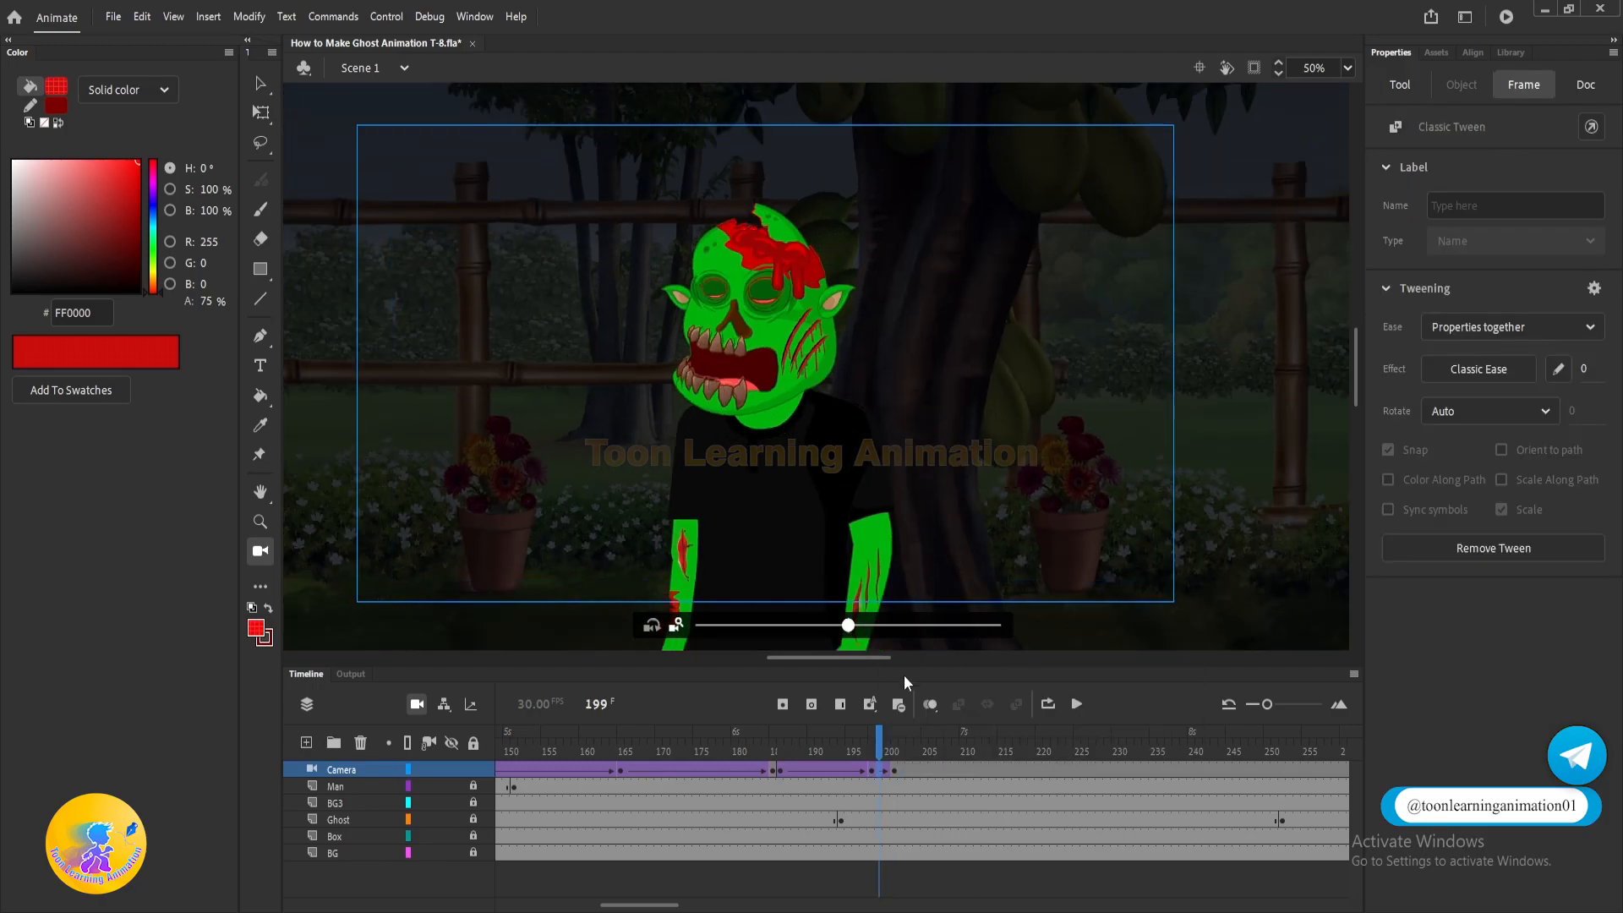
# Play back the Camera zoom on the ghost.
pyautogui.moveTo(885, 738); pyautogui.dragTo(759, 724)
pyautogui.press('Return')
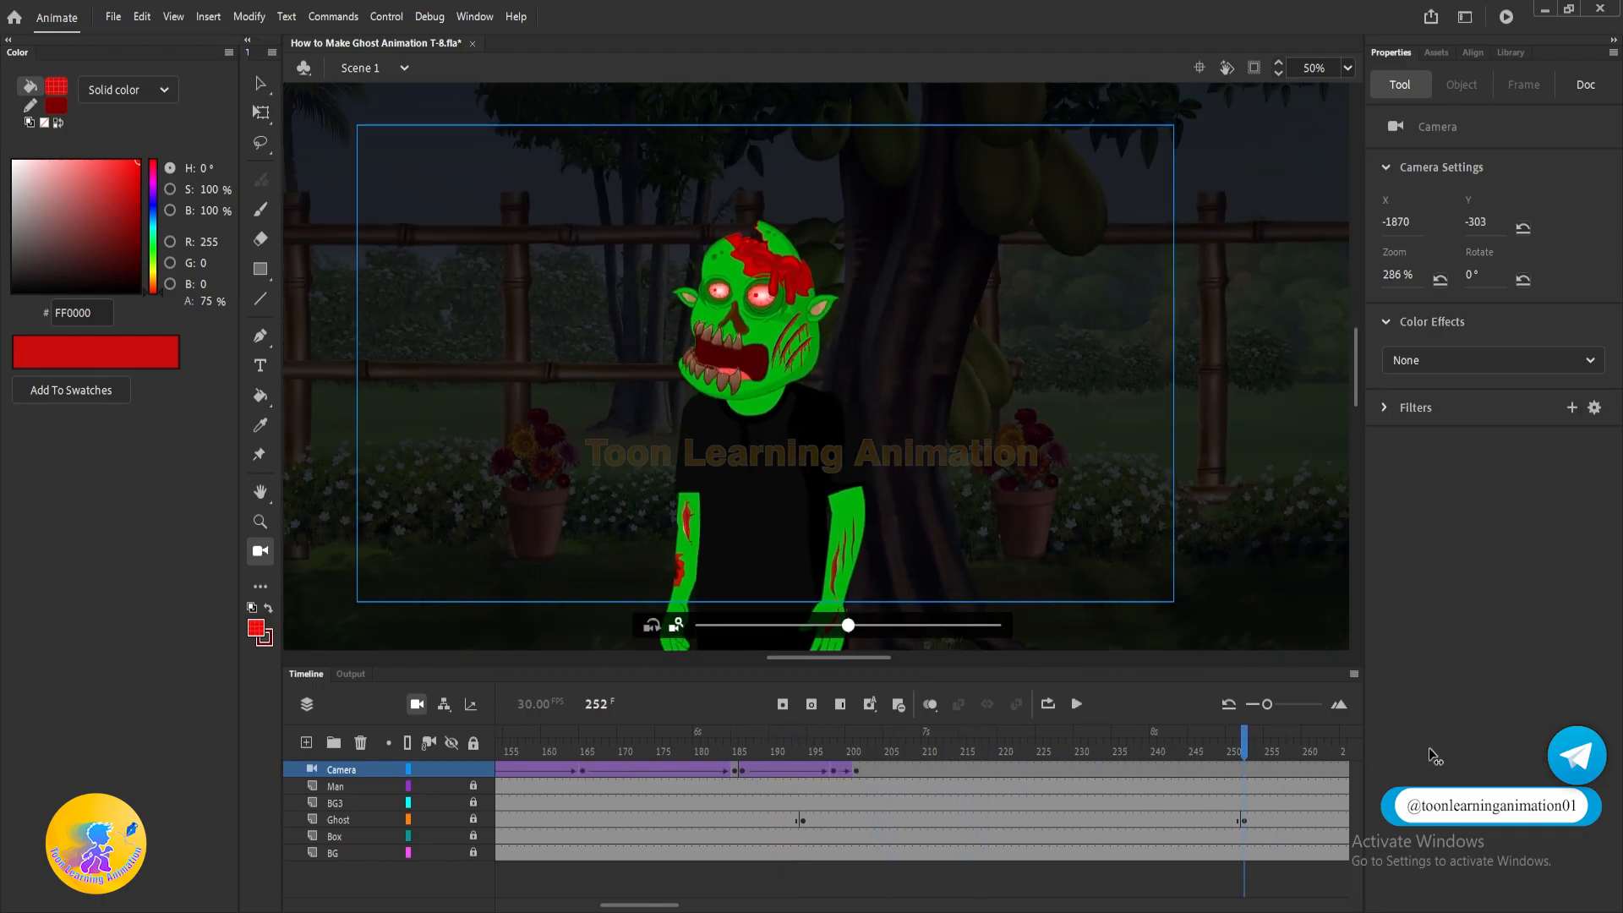
pyautogui.press('Escape')
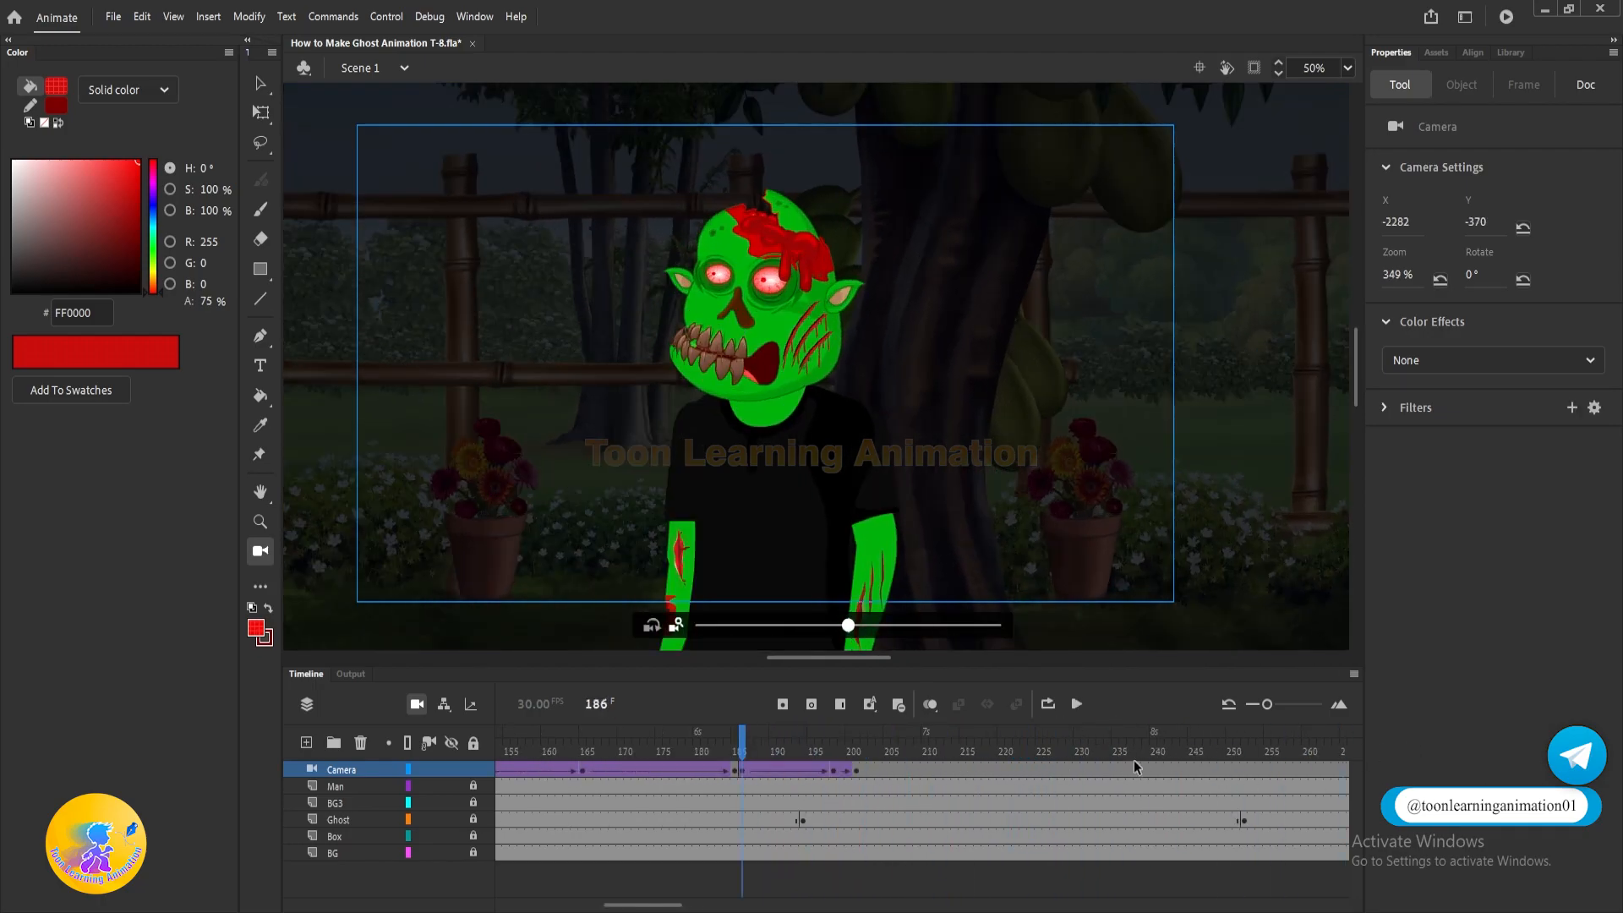
# Add a Camera keyframe at frame 220 zoomed in to 320% at X -2095, Y -340, with a classic tween from frame 201.
pyautogui.click(1122, 771)
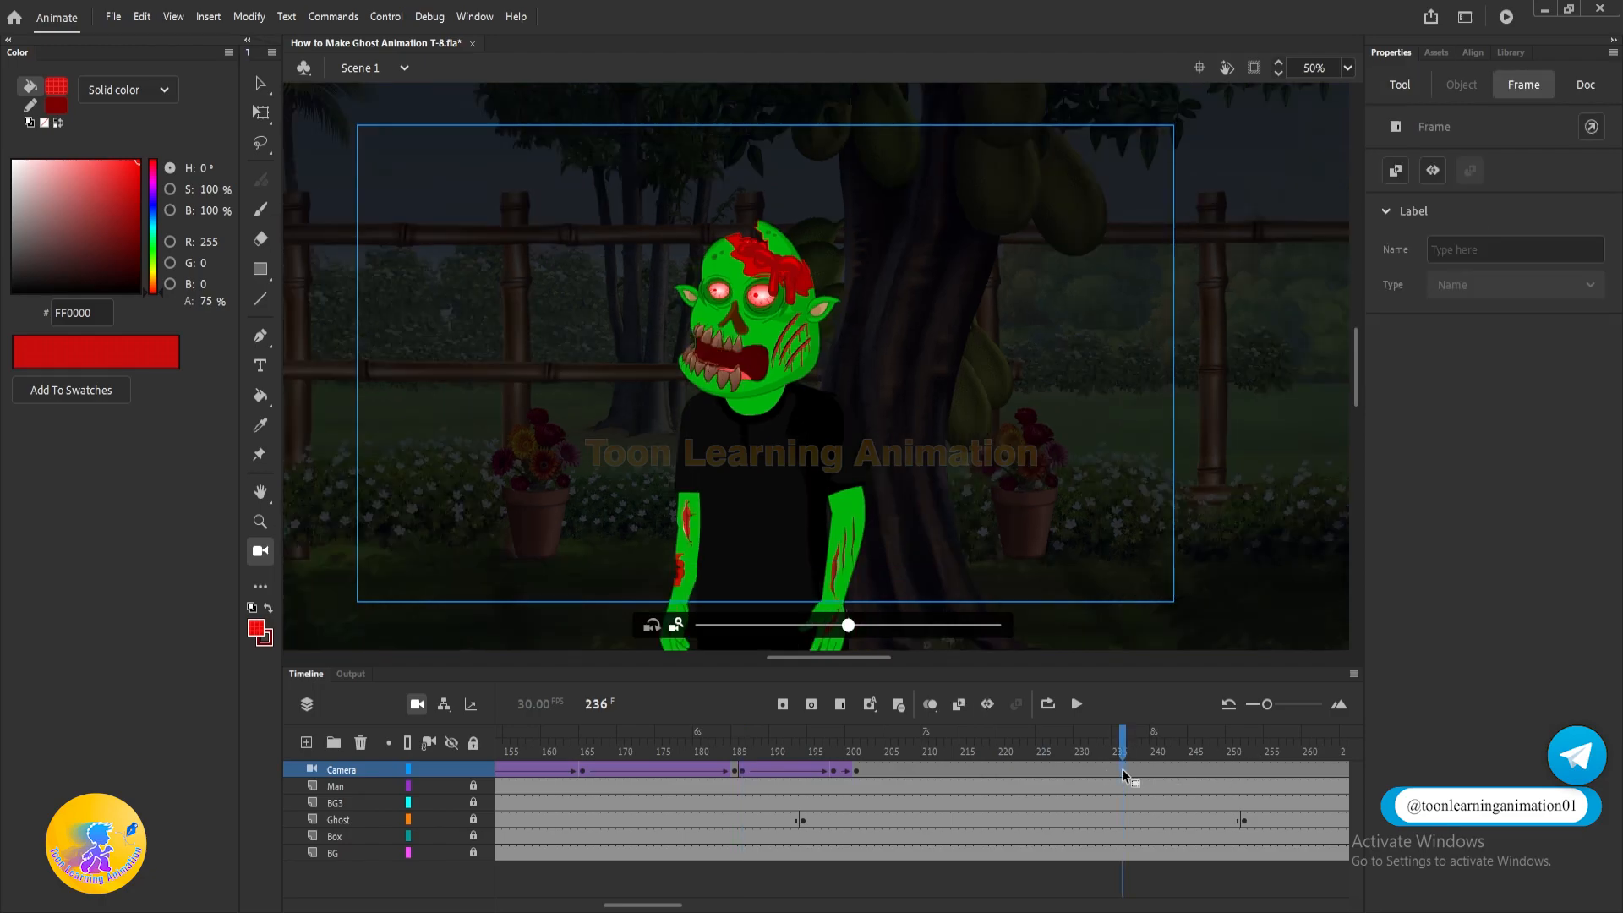
pyautogui.click(1002, 769)
pyautogui.moveTo(848, 630); pyautogui.dragTo(868, 630)
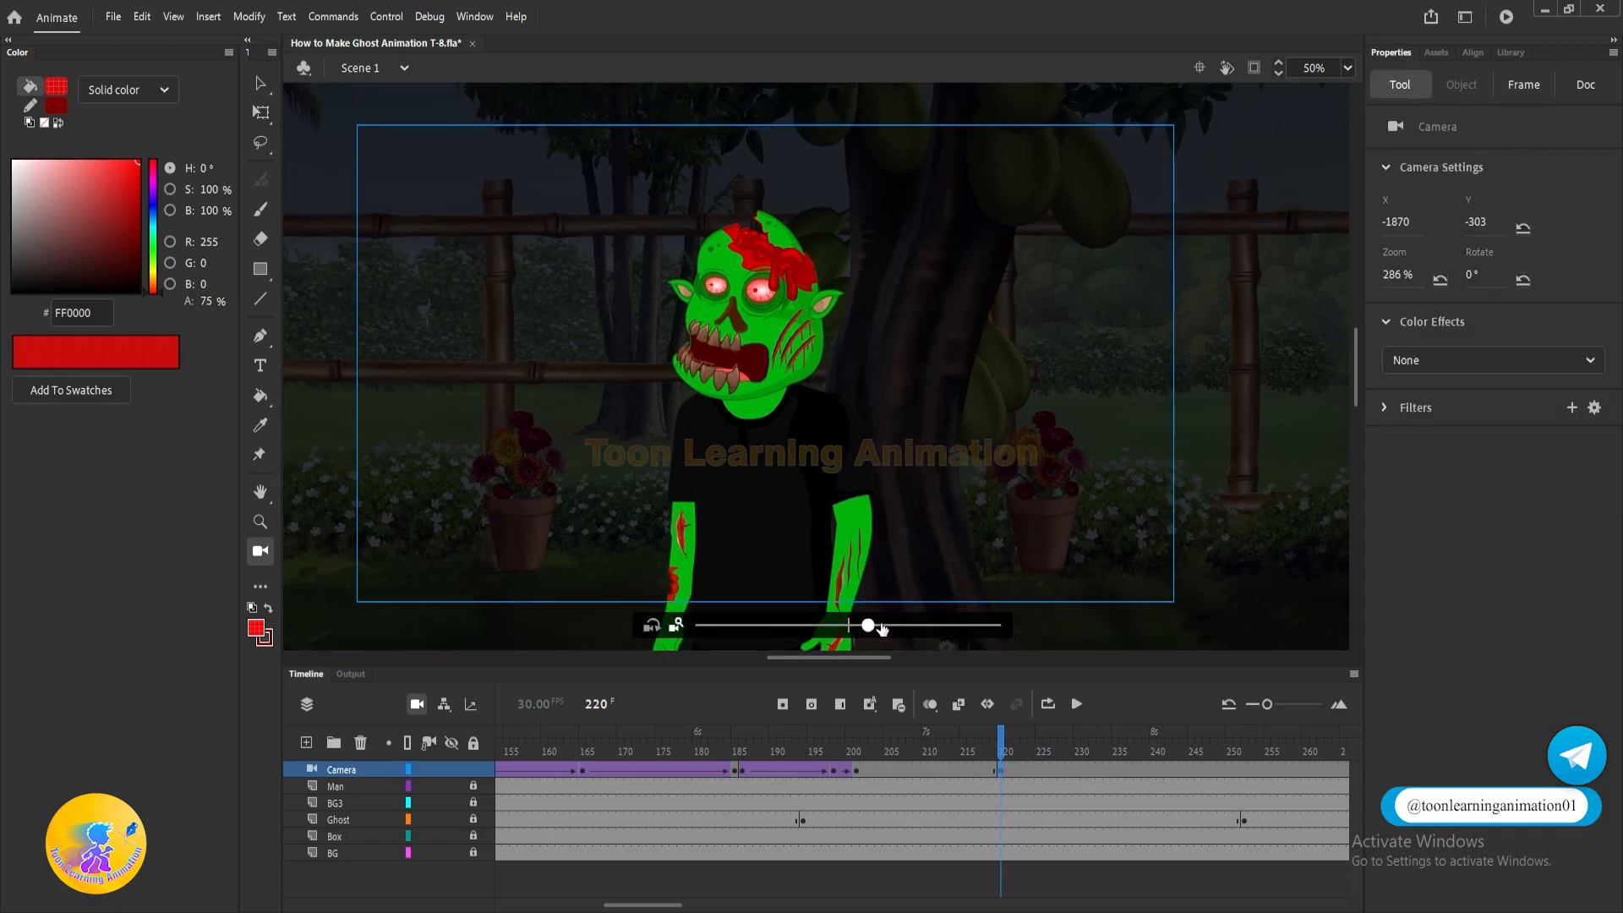
pyautogui.moveTo(882, 628); pyautogui.dragTo(884, 628)
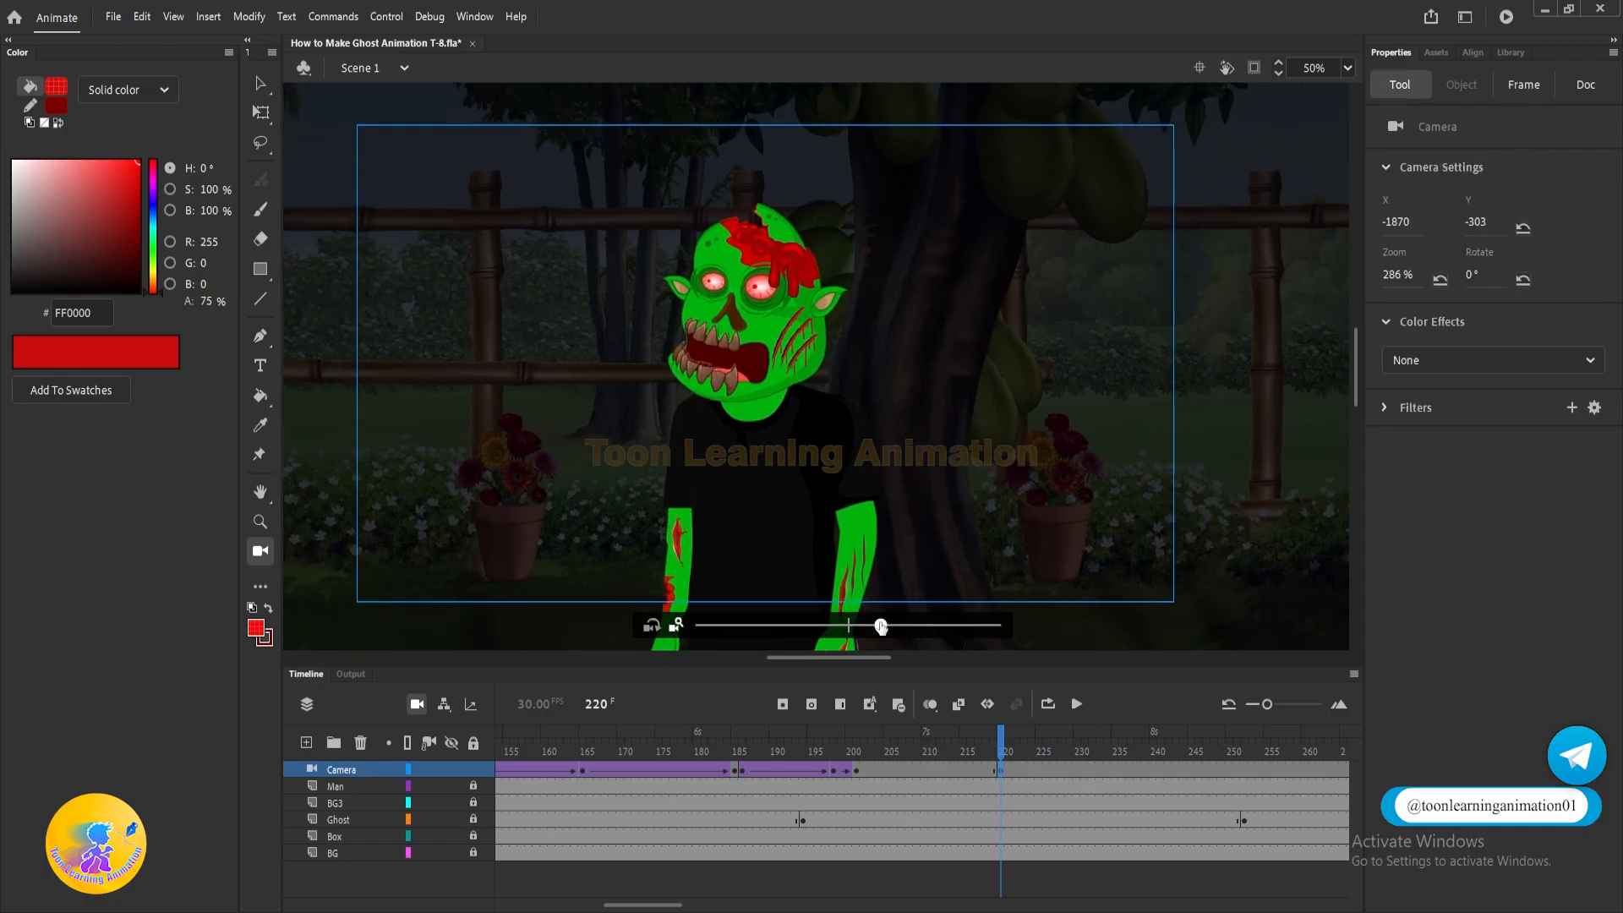
pyautogui.rightClick(880, 769)
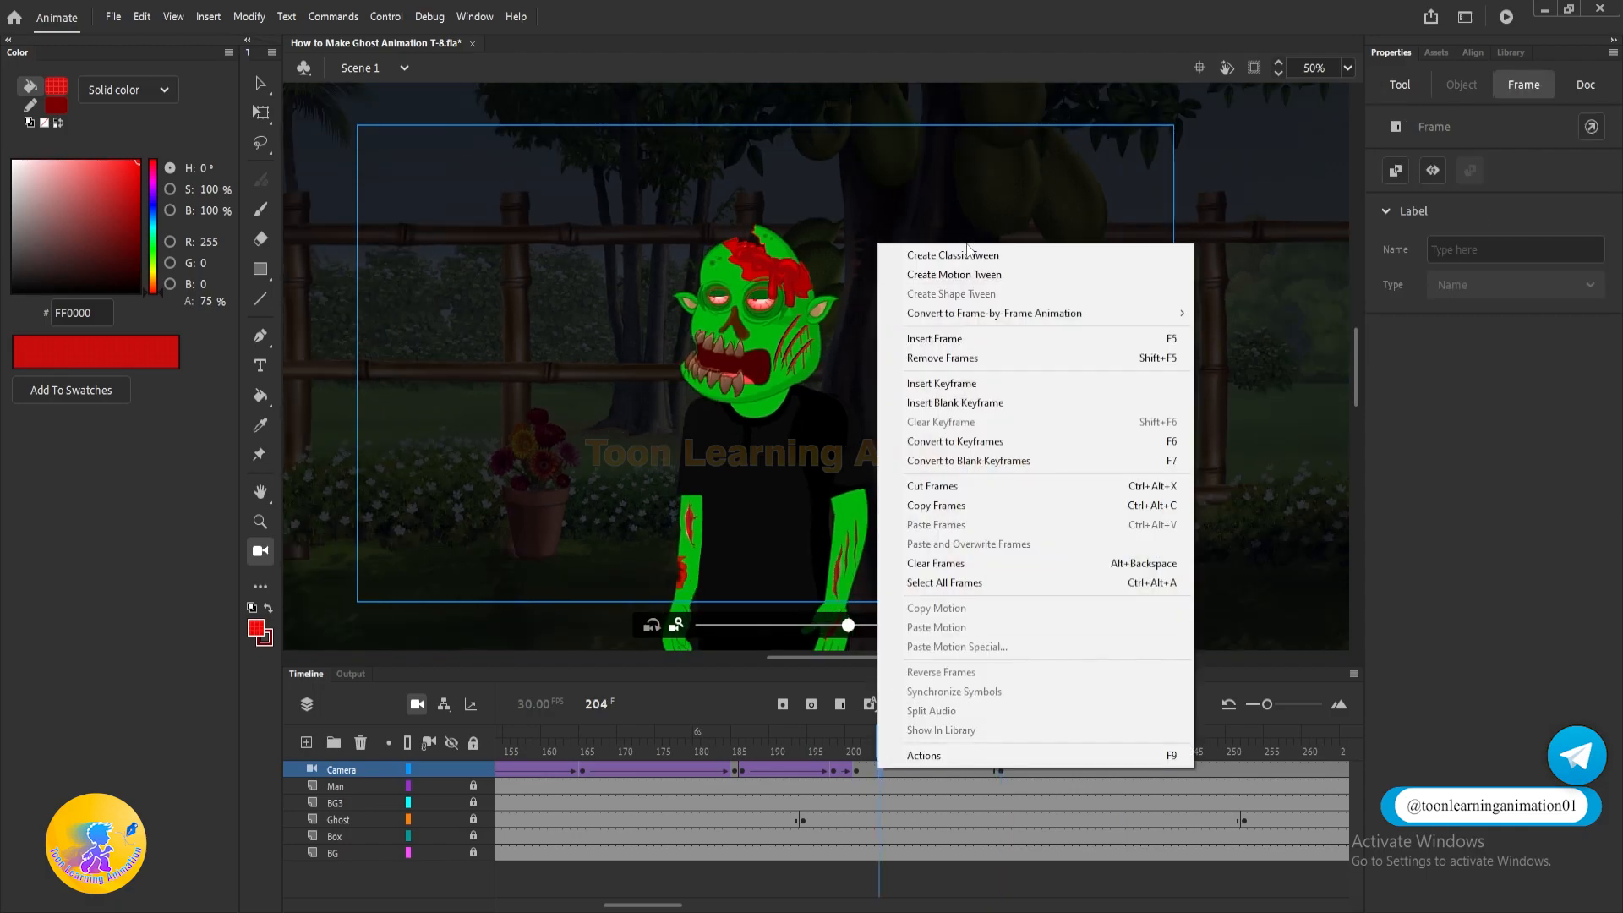
pyautogui.click(968, 255)
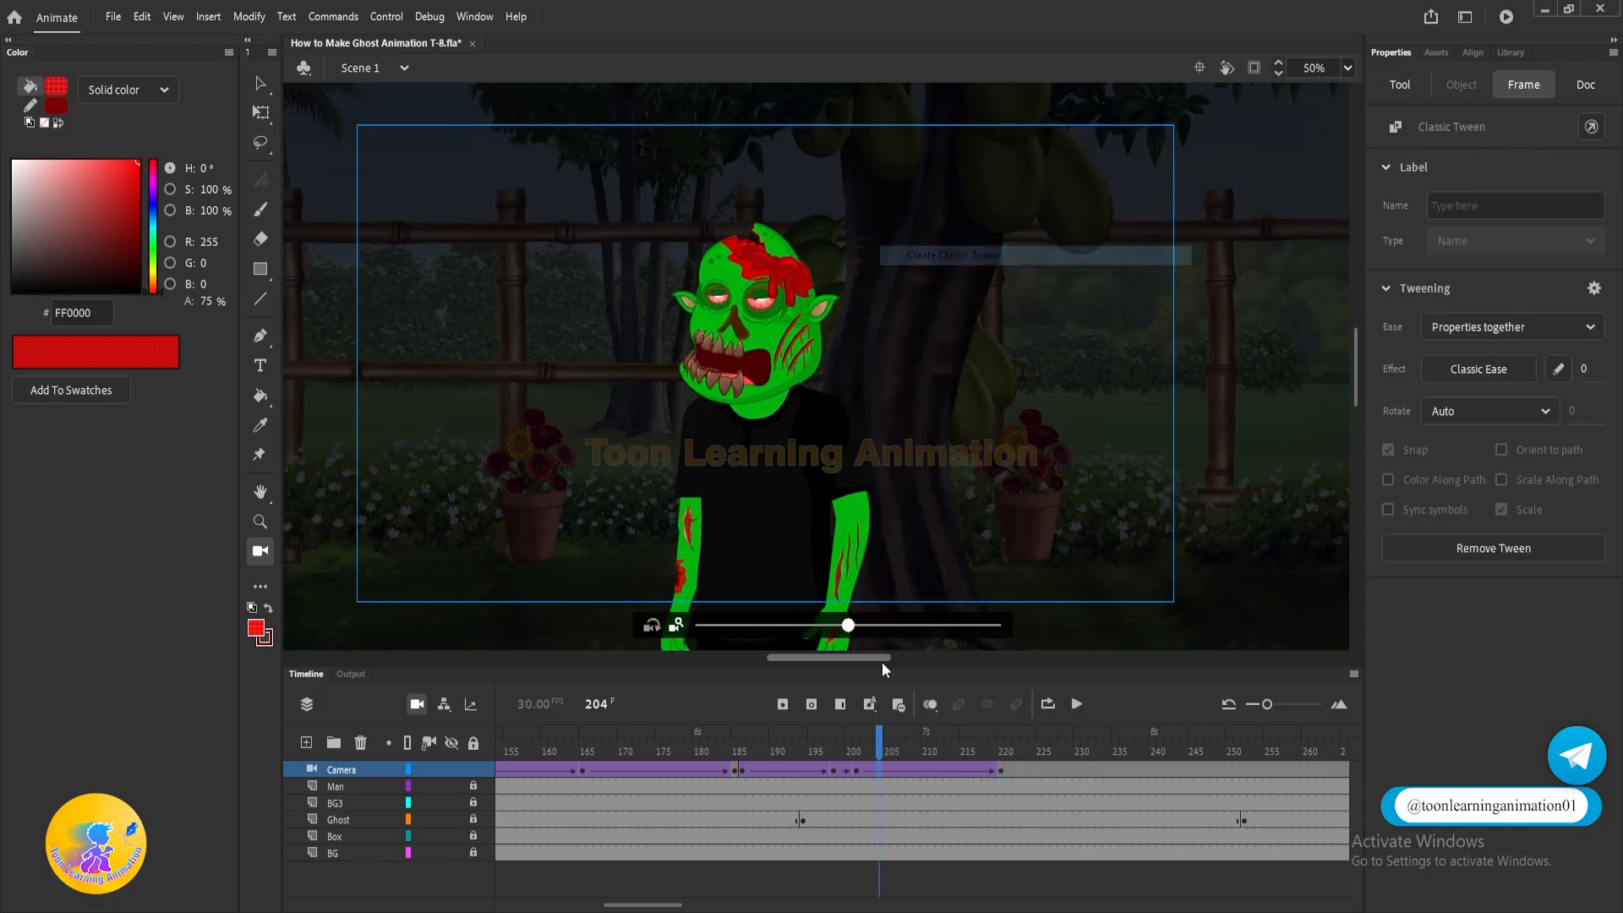
# Play back the slow zoom on the ghost and shift its ending Camera keyframe from frame 220 to frame 230.
pyautogui.click(708, 756)
pyautogui.press('Return')
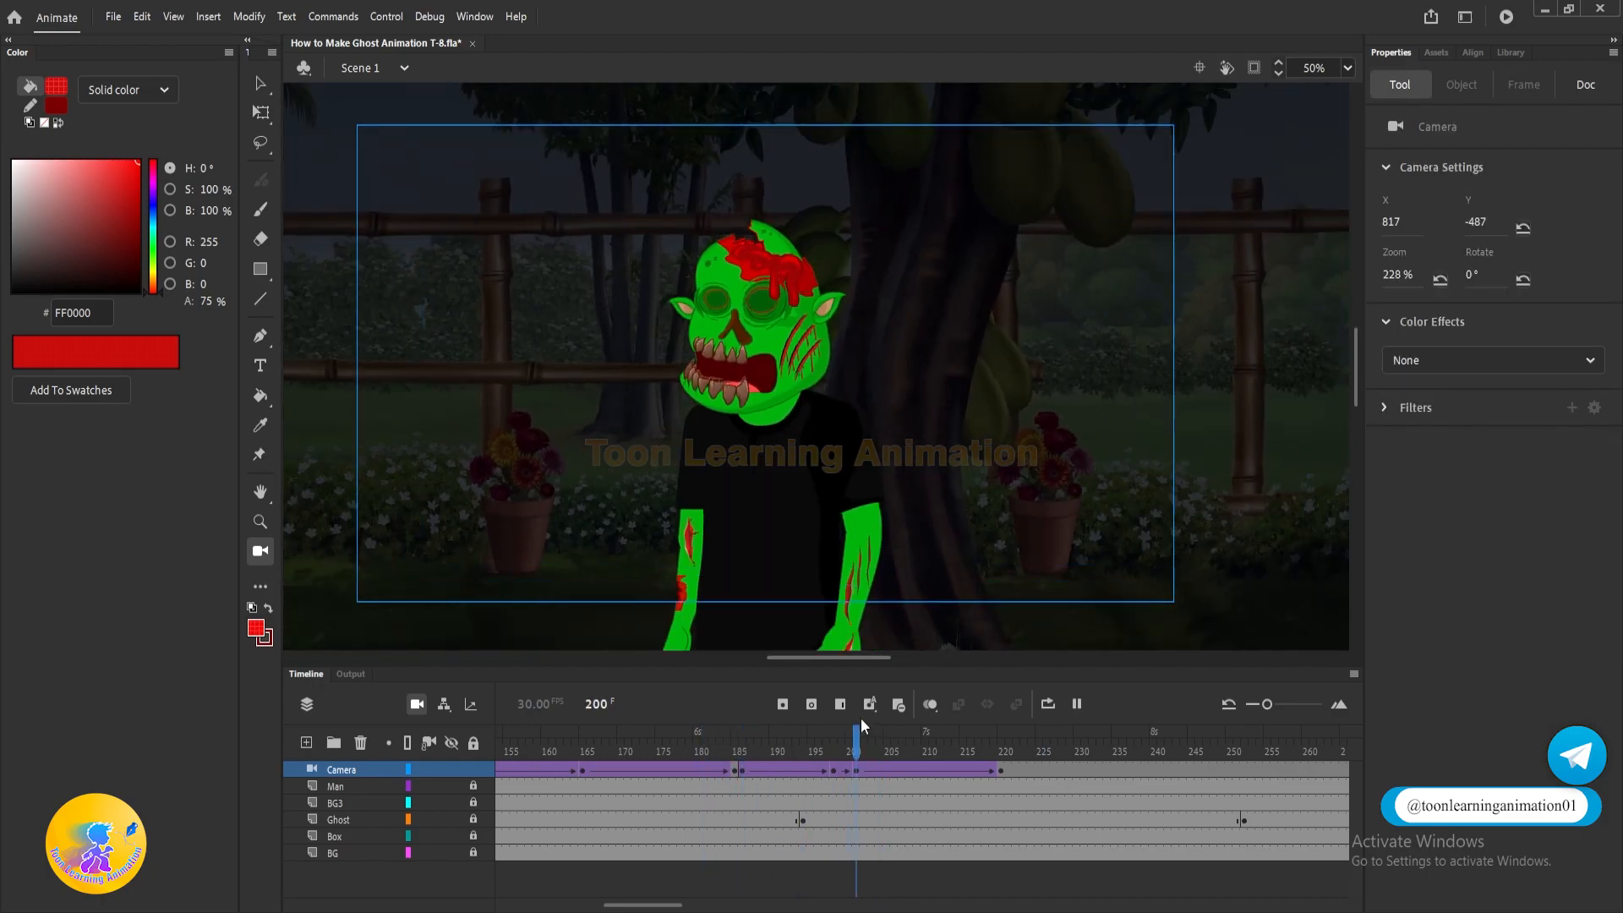
pyautogui.press('Return')
pyautogui.click(858, 743)
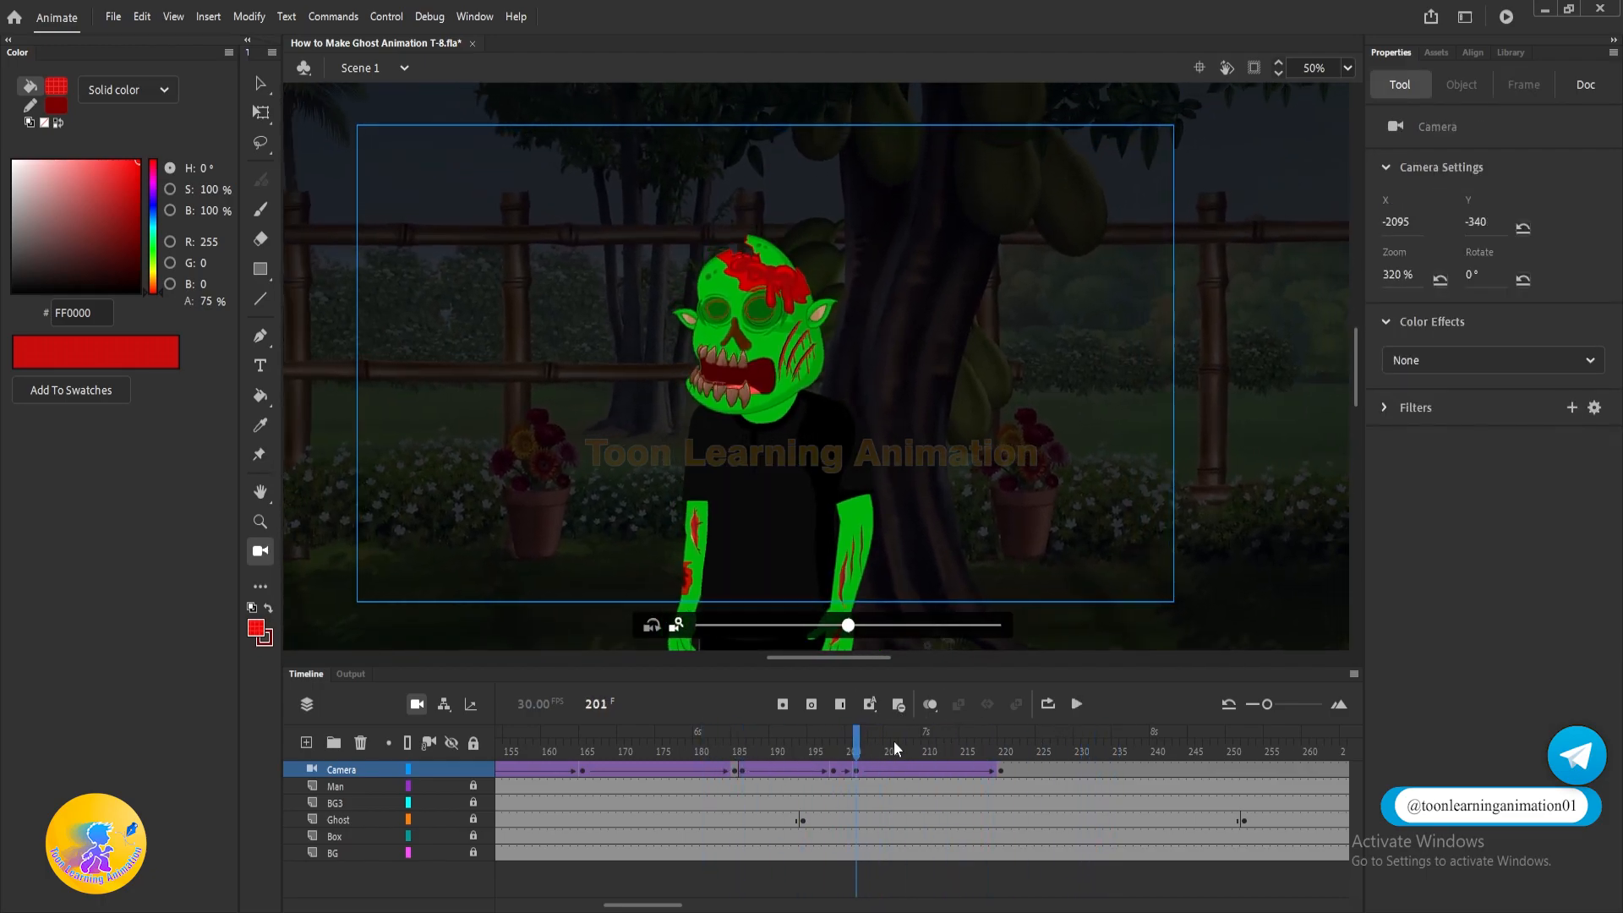
pyautogui.press('Return')
pyautogui.click(1001, 771)
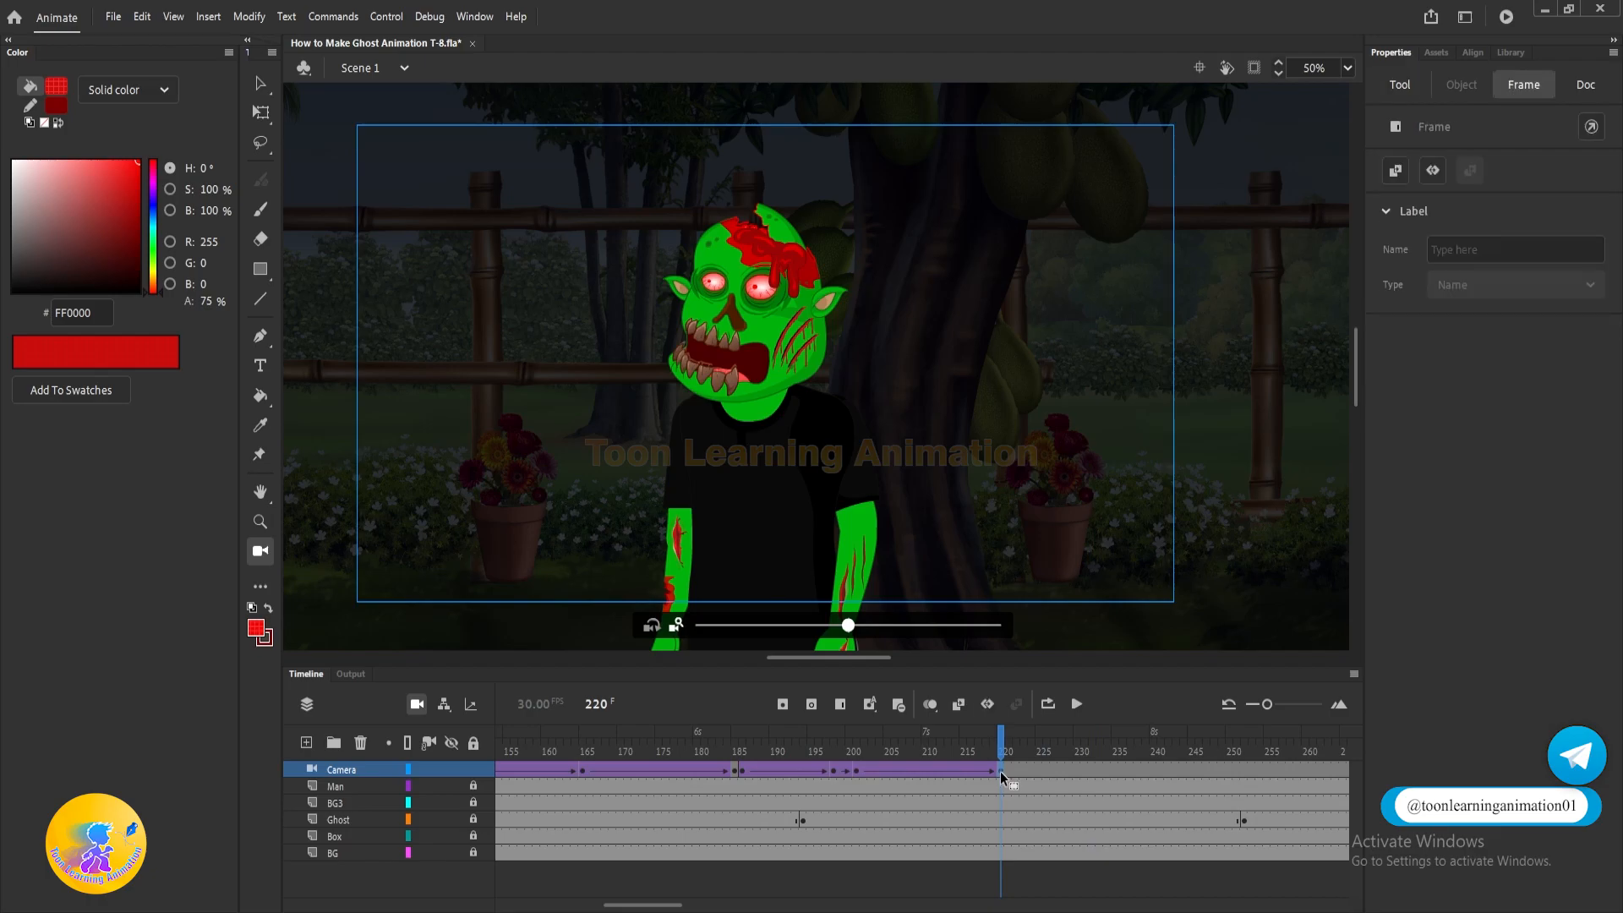
pyautogui.moveTo(1074, 762)
pyautogui.mouseDown()
pyautogui.moveTo(1004, 738)
pyautogui.moveTo(1081, 740)
pyautogui.mouseUp()
# Add a Camera keyframe at frame 231 that cuts to the man at 400% zoom, X 1434, Y -480.
pyautogui.click(1084, 771)
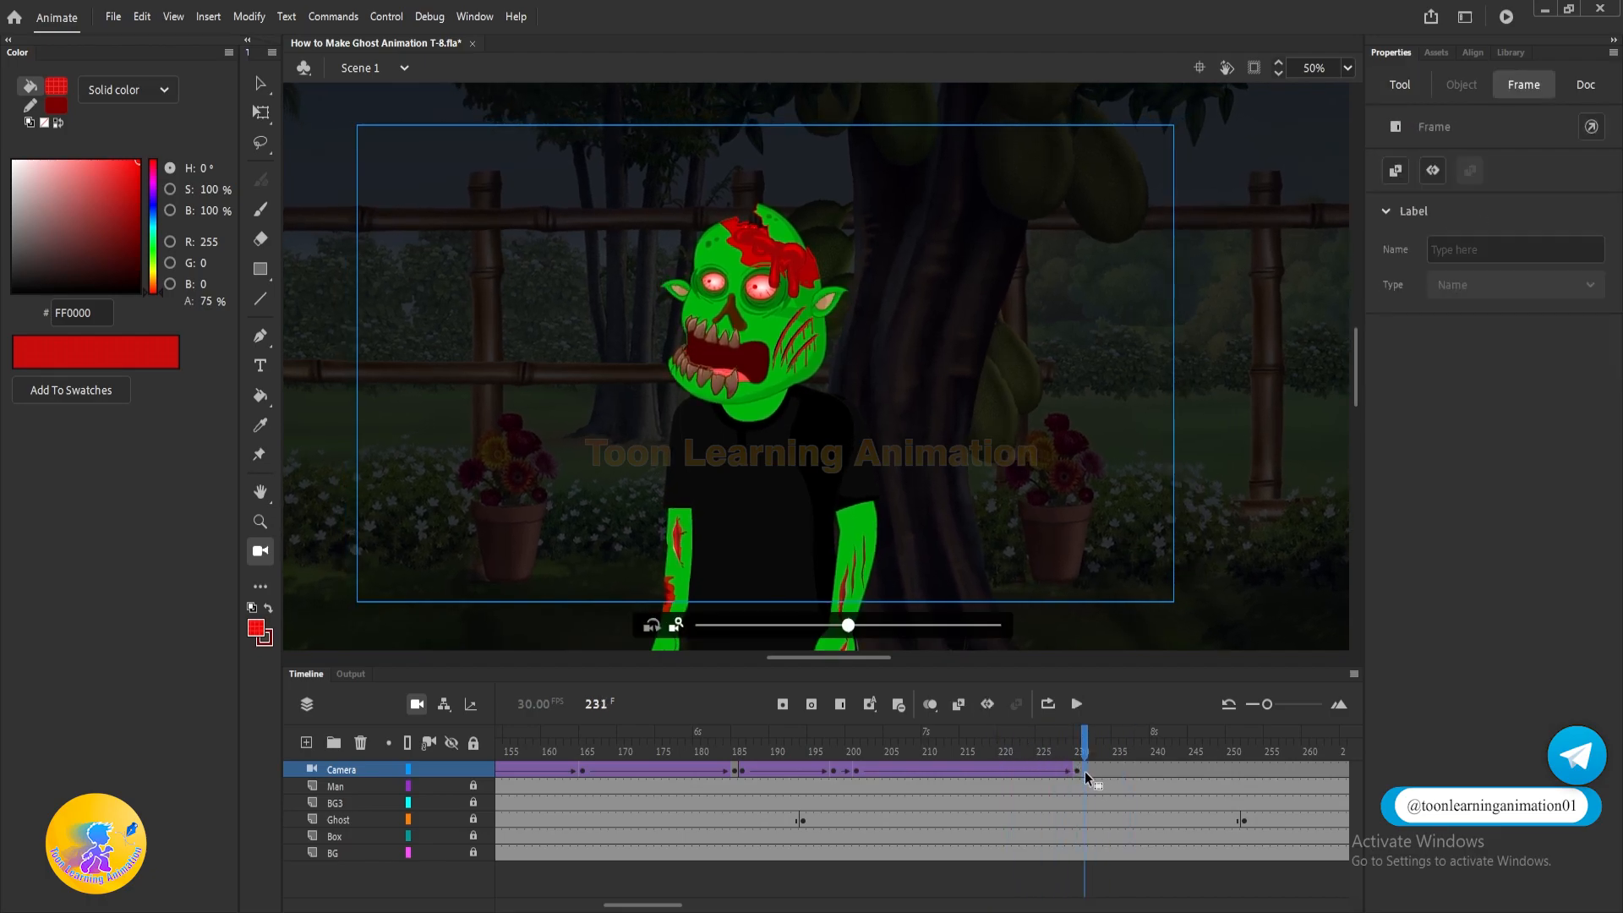
pyautogui.moveTo(1058, 404); pyautogui.dragTo(366, 377)
pyautogui.moveTo(988, 434); pyautogui.dragTo(864, 465)
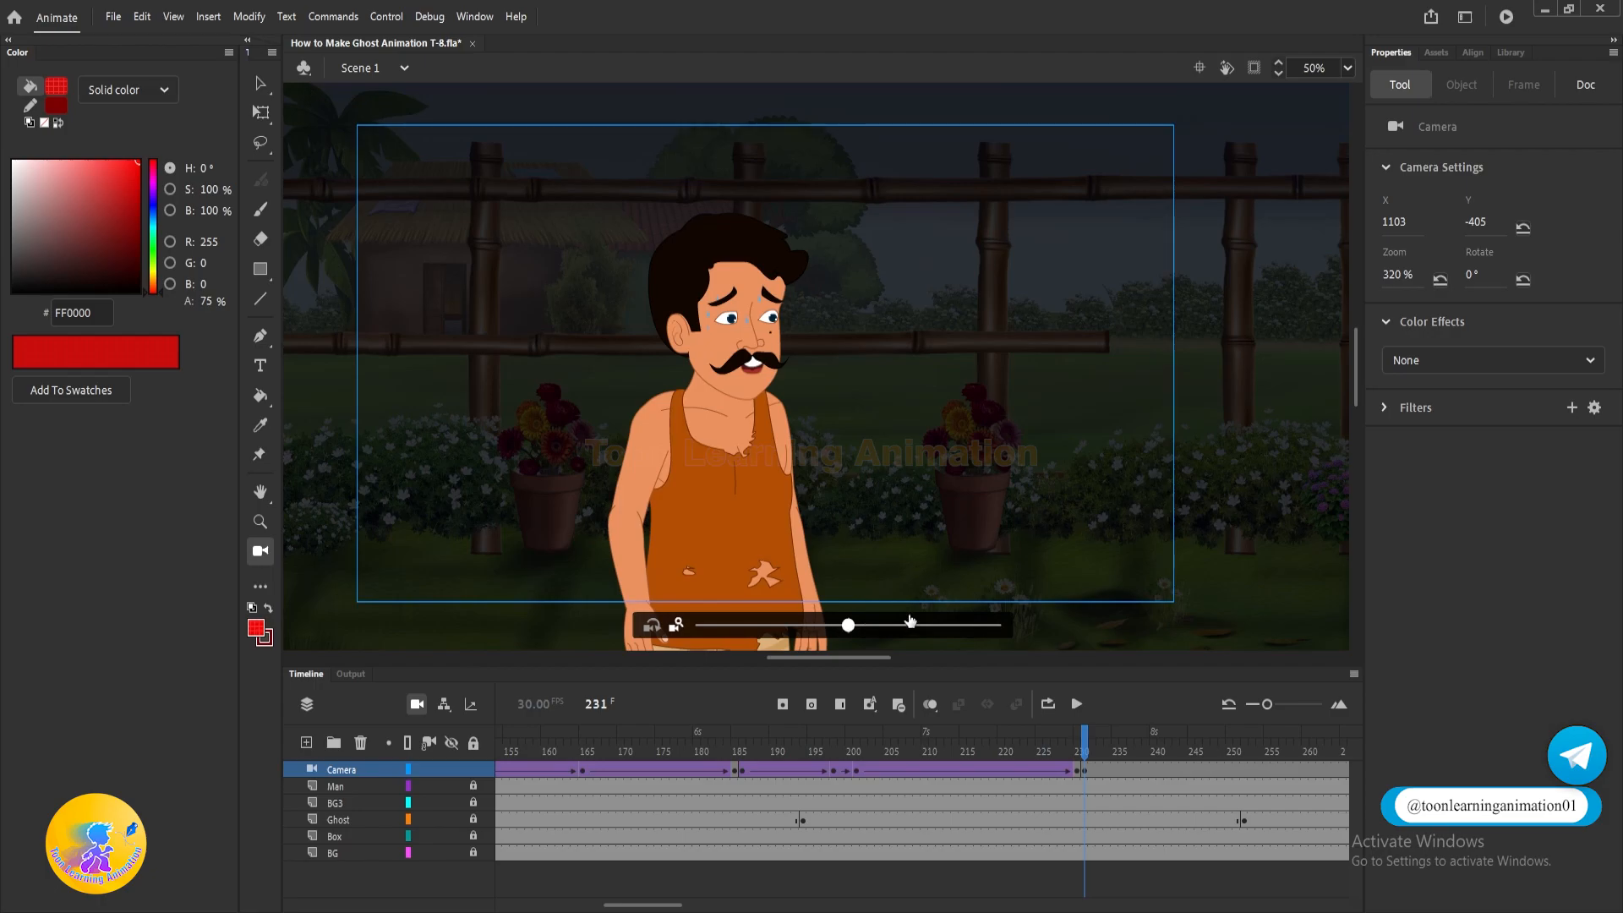
pyautogui.moveTo(910, 624); pyautogui.dragTo(906, 625)
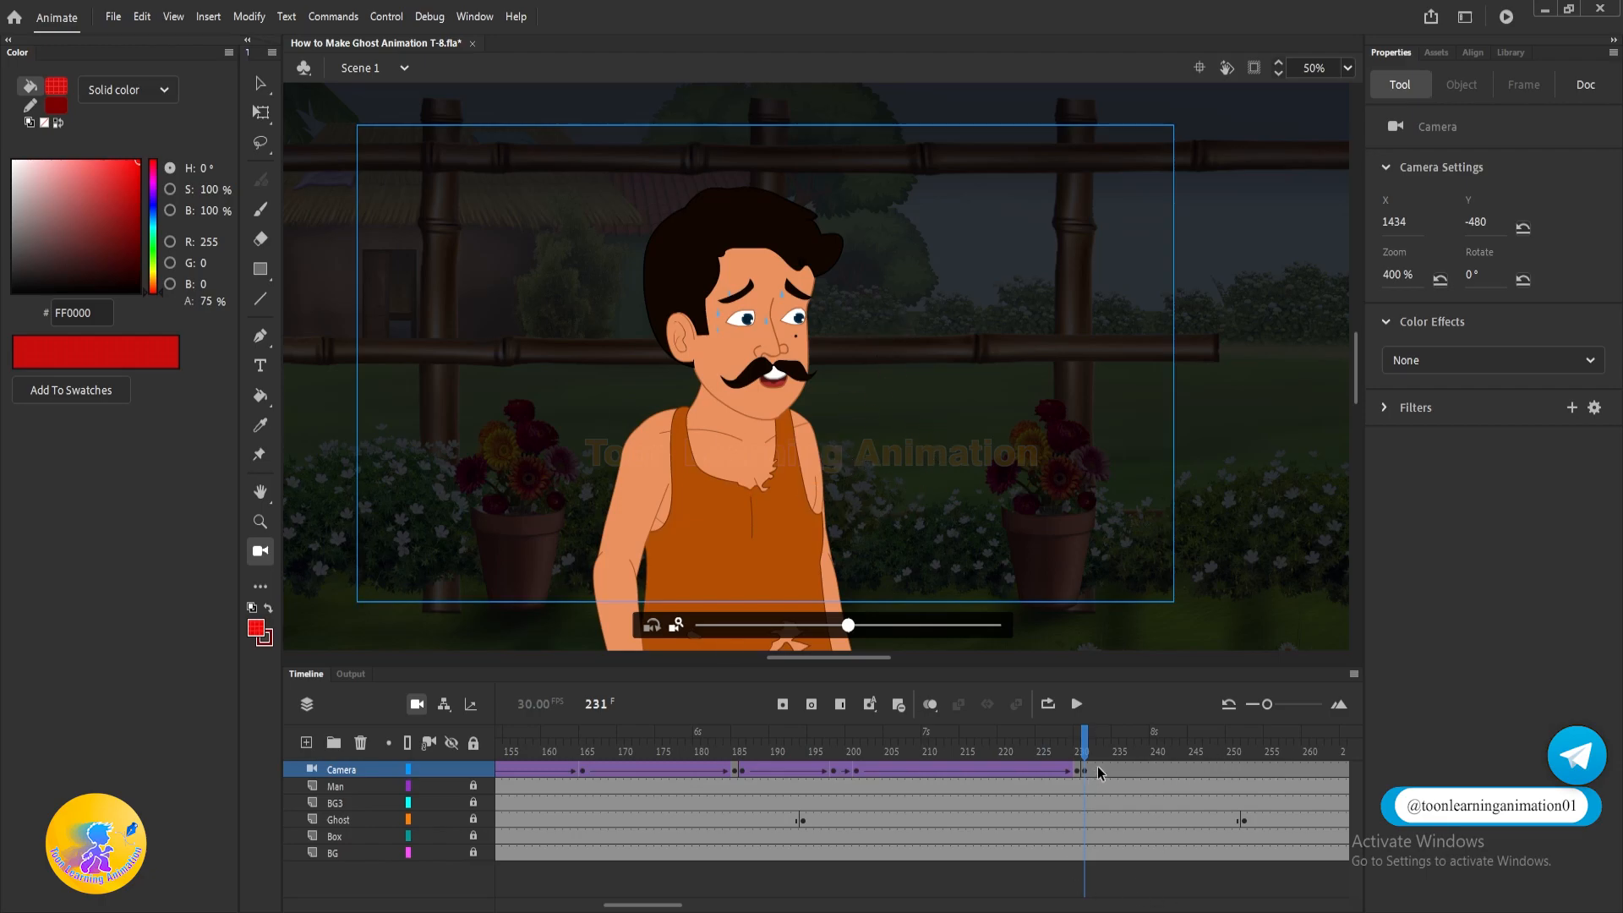
# Play back the man's shot and the cut to it from the ghost.
pyautogui.press('Return')
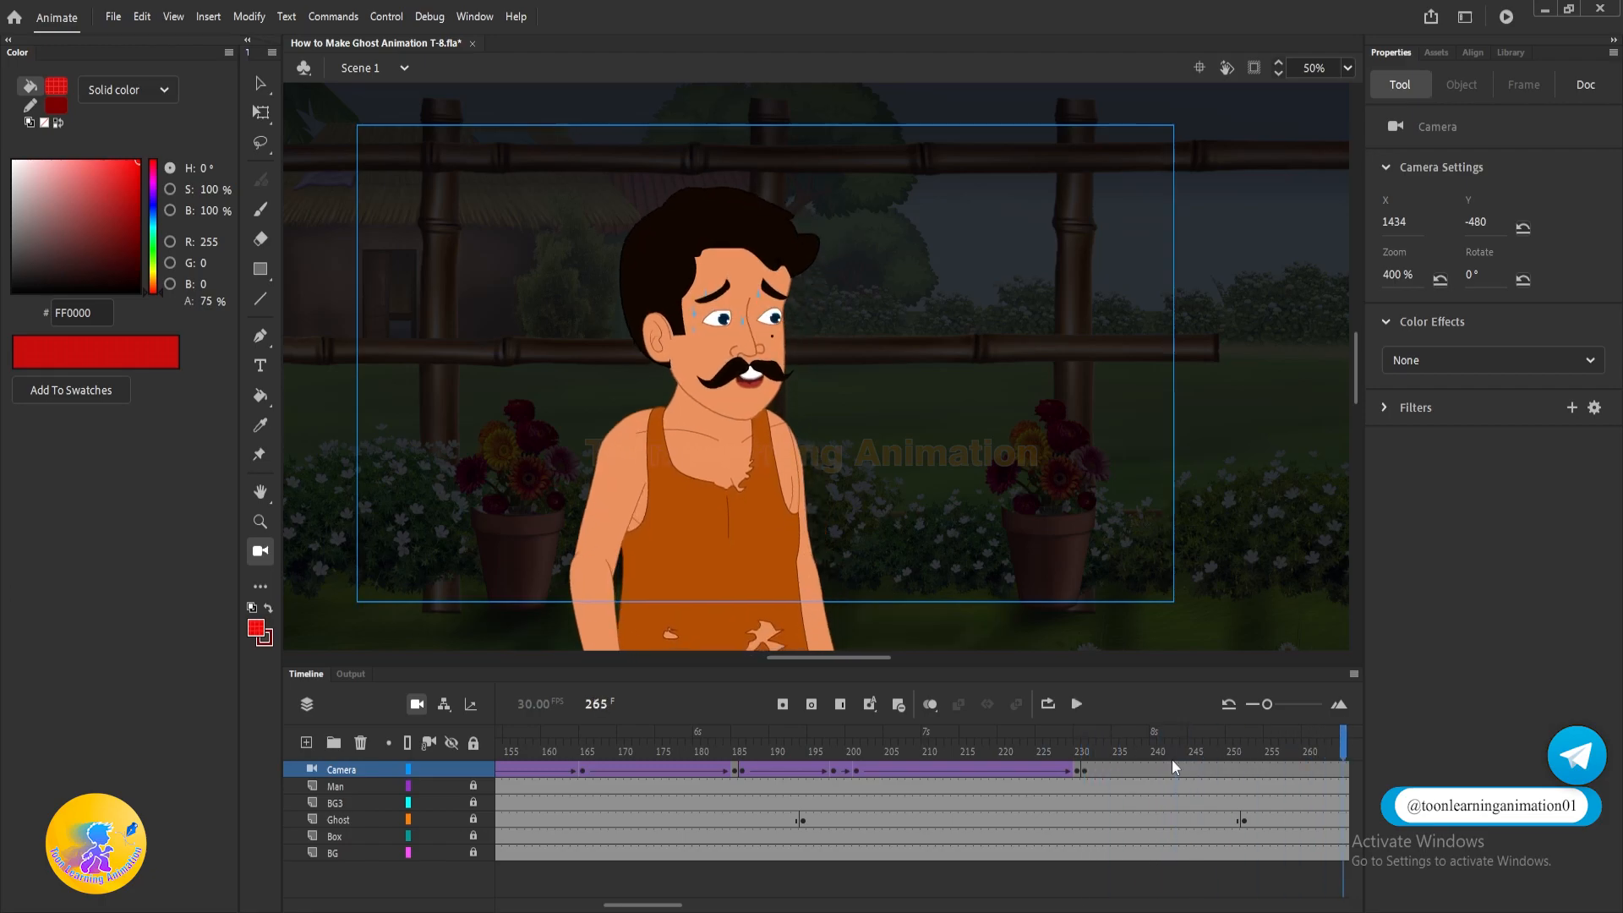
pyautogui.press('Return')
pyautogui.moveTo(1161, 742); pyautogui.dragTo(886, 821)
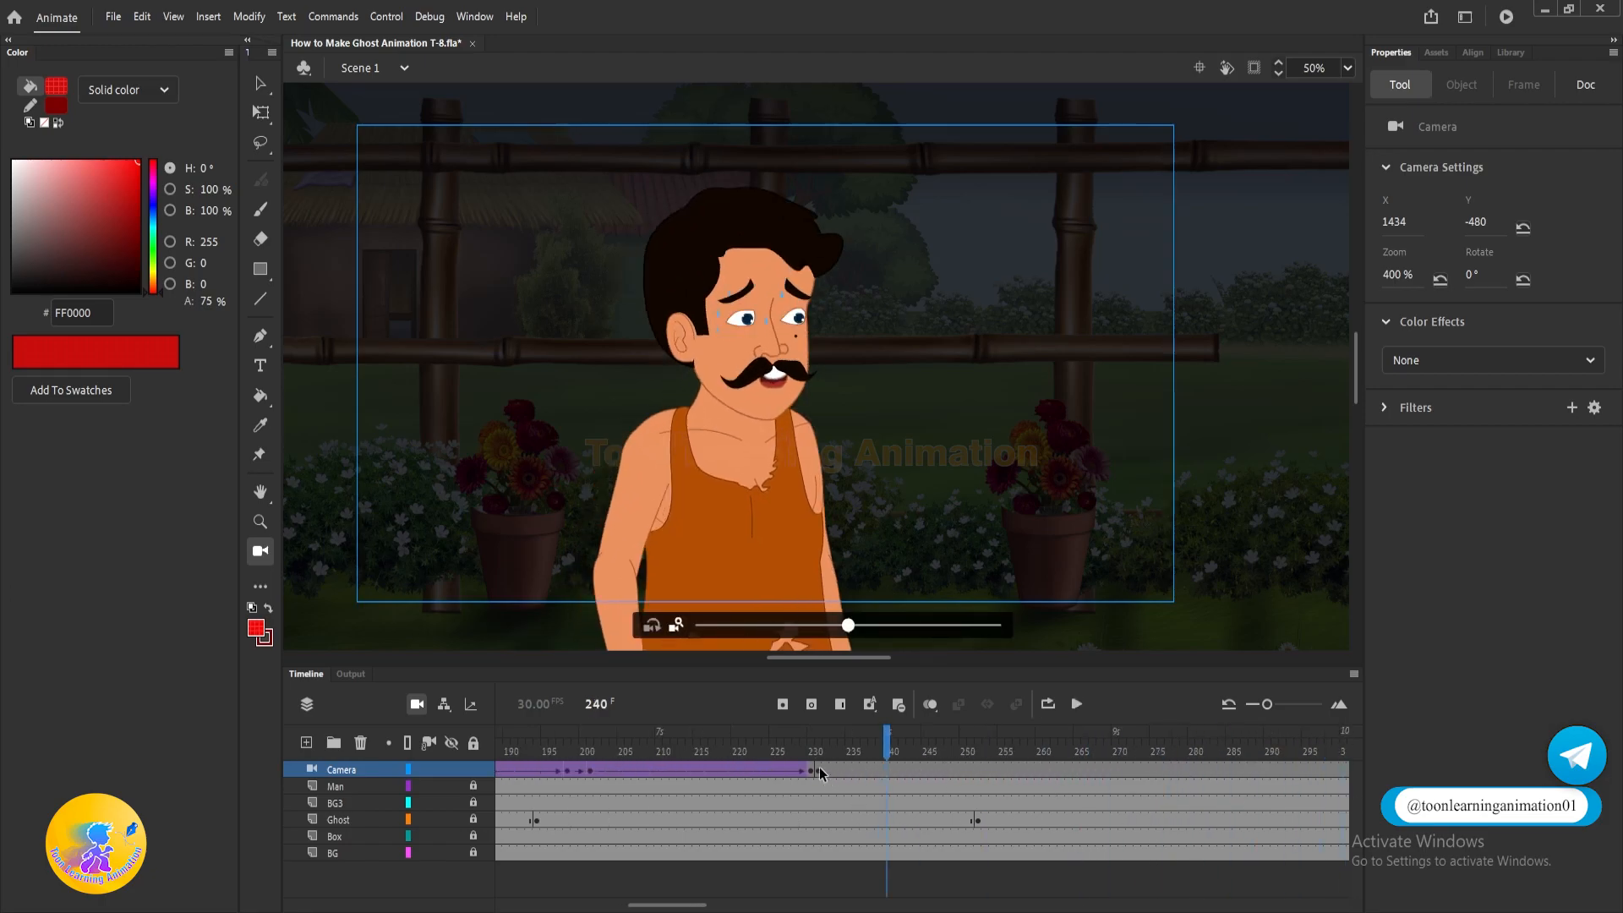
pyautogui.moveTo(804, 753); pyautogui.dragTo(536, 745)
pyautogui.press('Return')
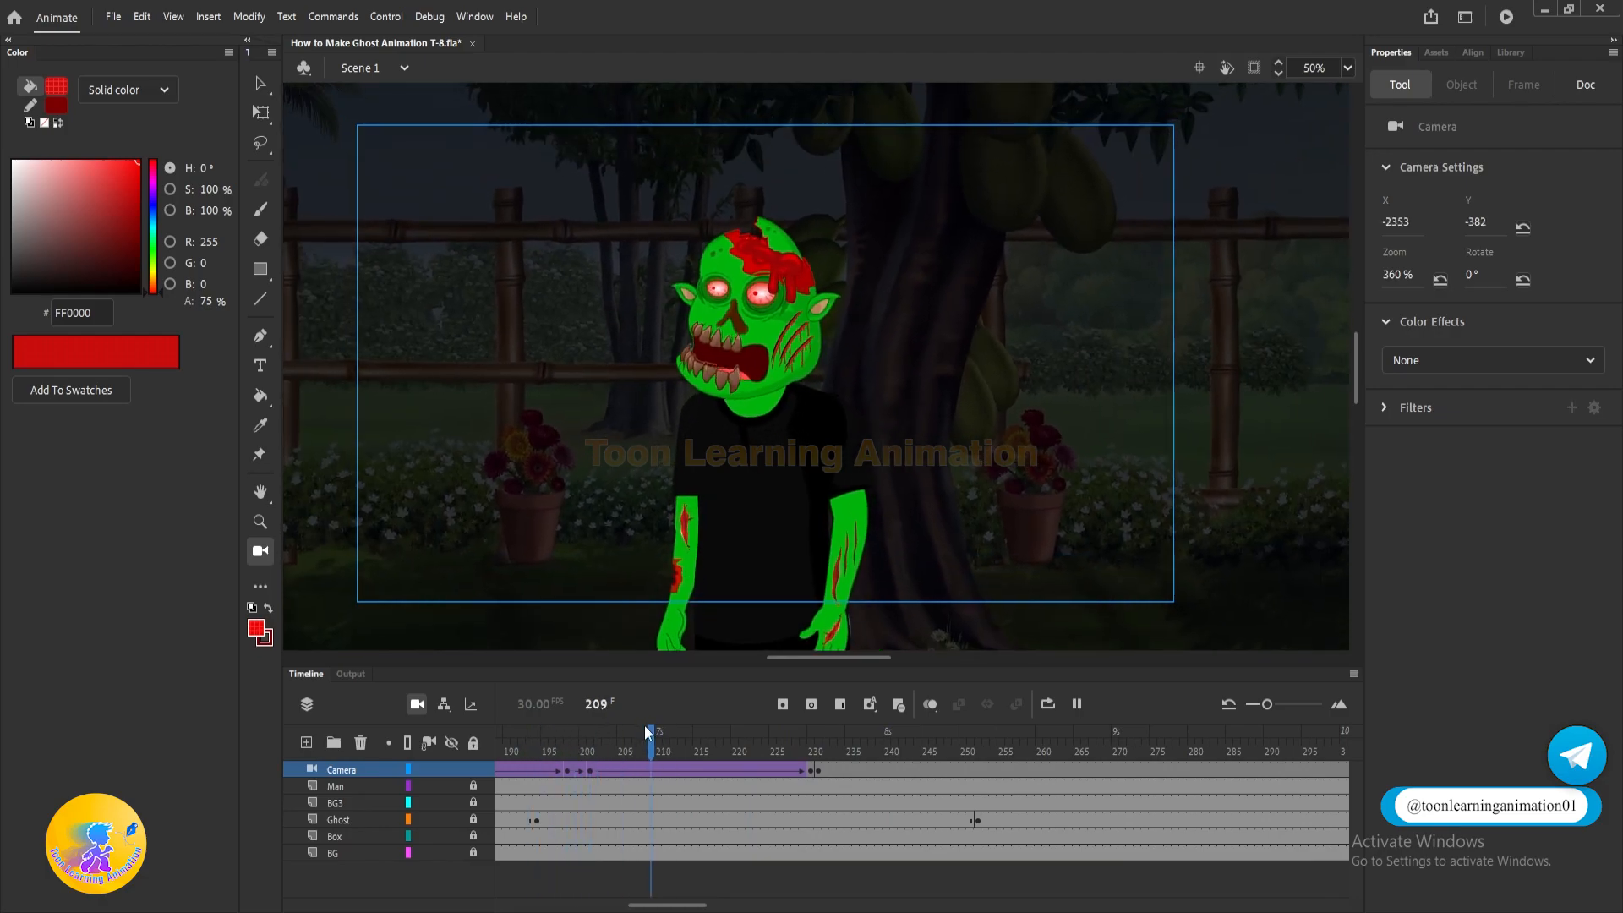
# Remove frames 233 to 242 and then frames 232 to 234 from all layers, and play back the cut to the man.
pyautogui.click(844, 778)
pyautogui.moveTo(835, 773); pyautogui.dragTo(904, 901)
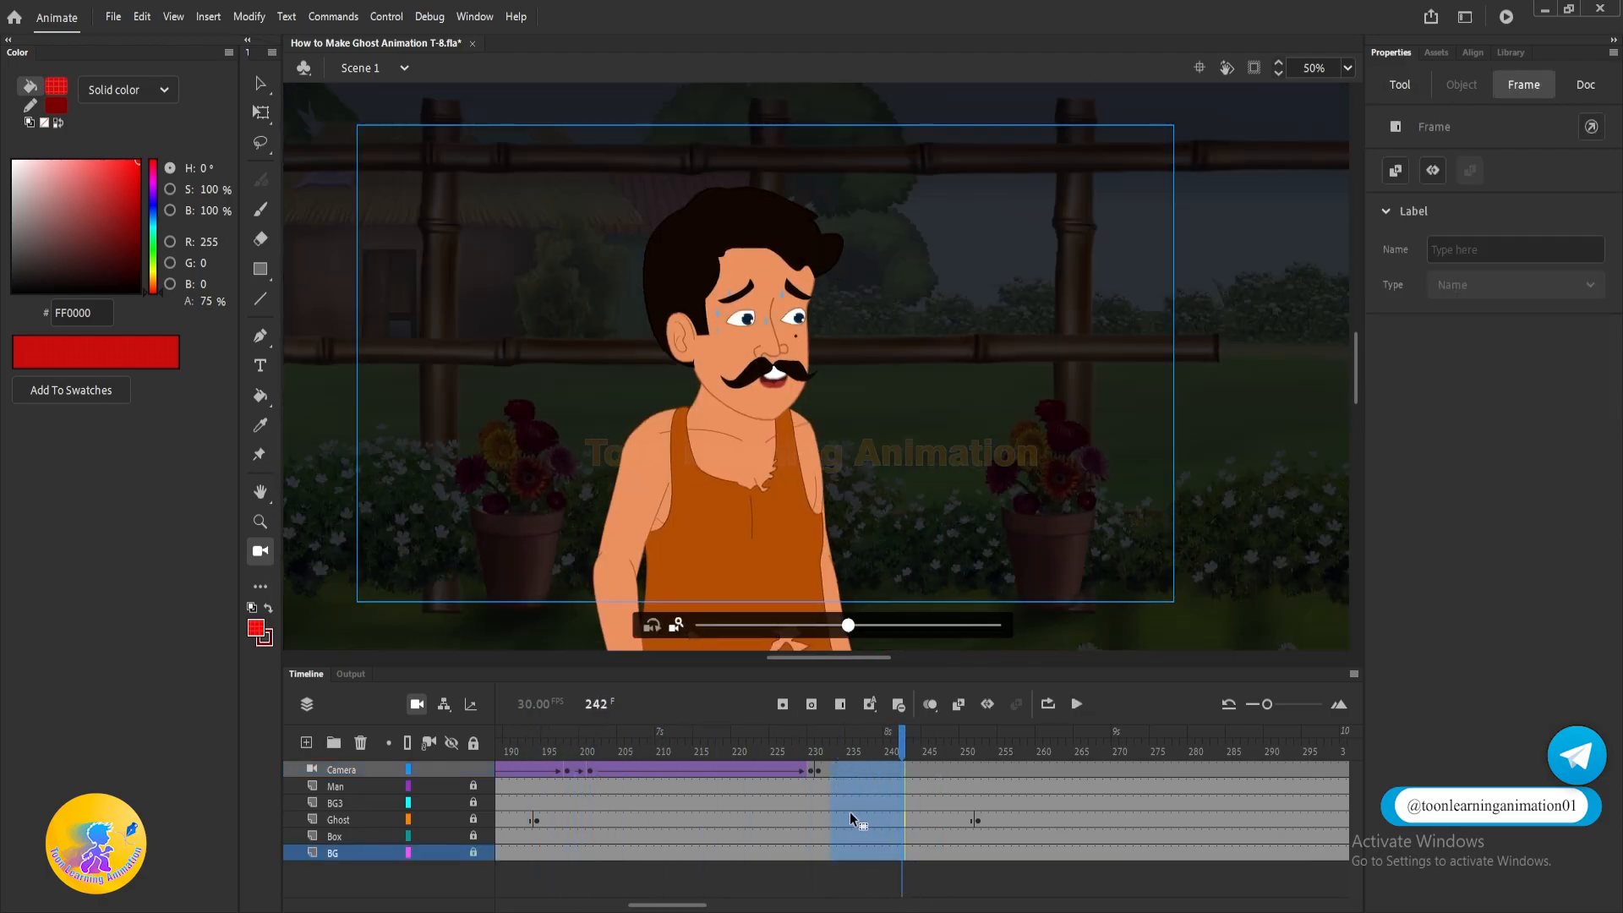
pyautogui.click(819, 750)
pyautogui.moveTo(826, 770); pyautogui.dragTo(840, 910)
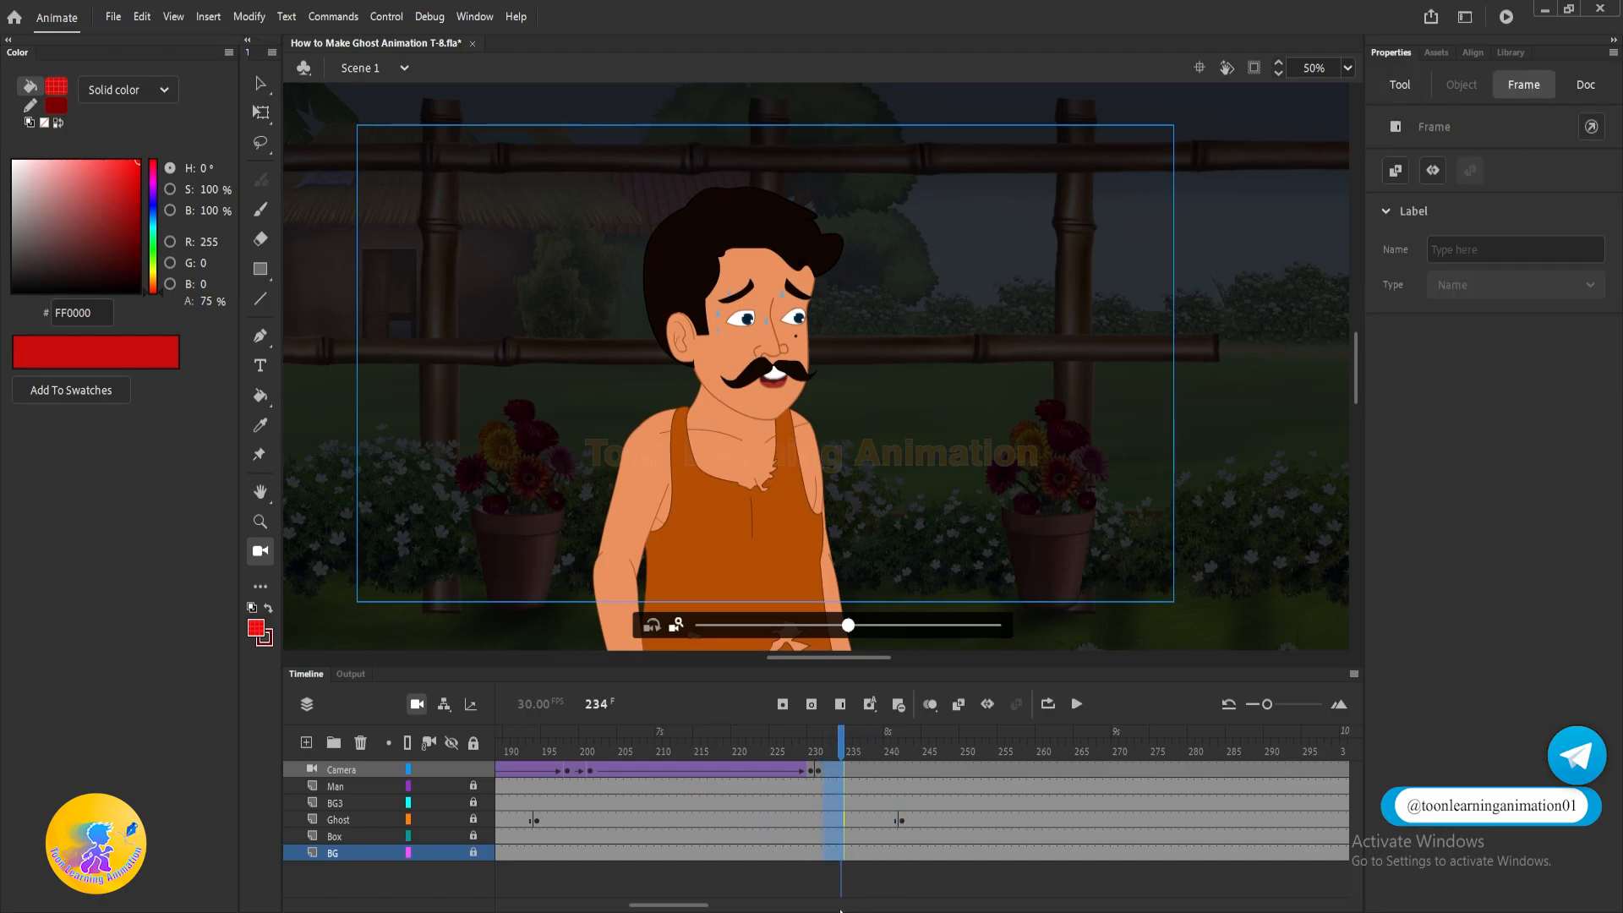
pyautogui.click(810, 734)
pyautogui.press('Return')
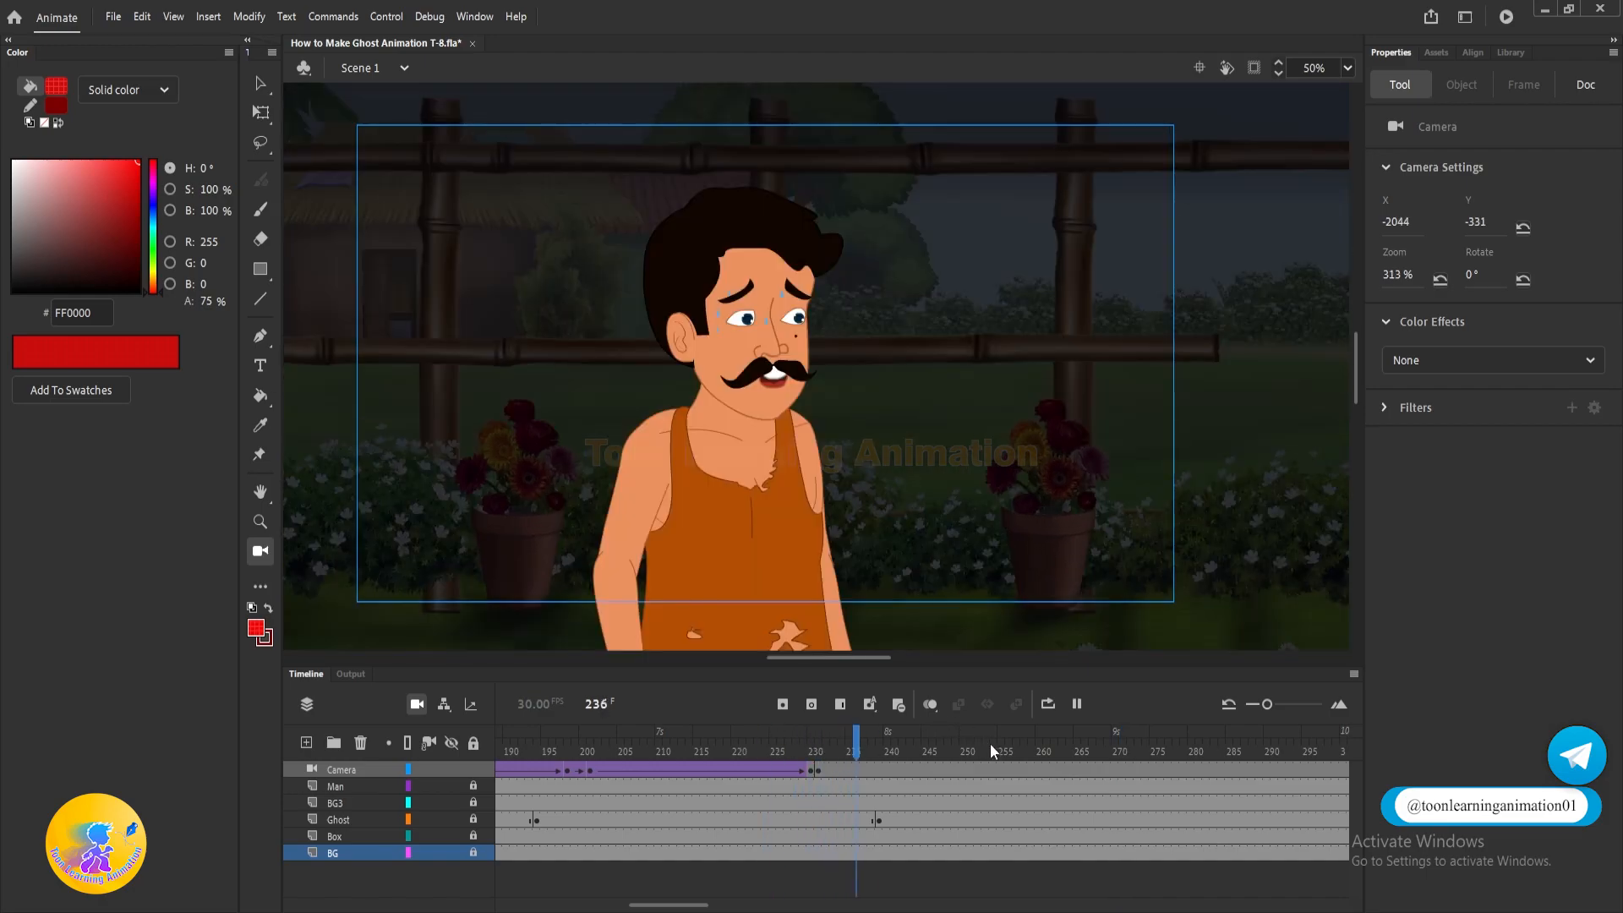
# Add a Camera keyframe at frame 271 zoomed to 441% at X 1581, Y -530, create a classic tween from frame 231, and play it back.
pyautogui.click(1121, 763)
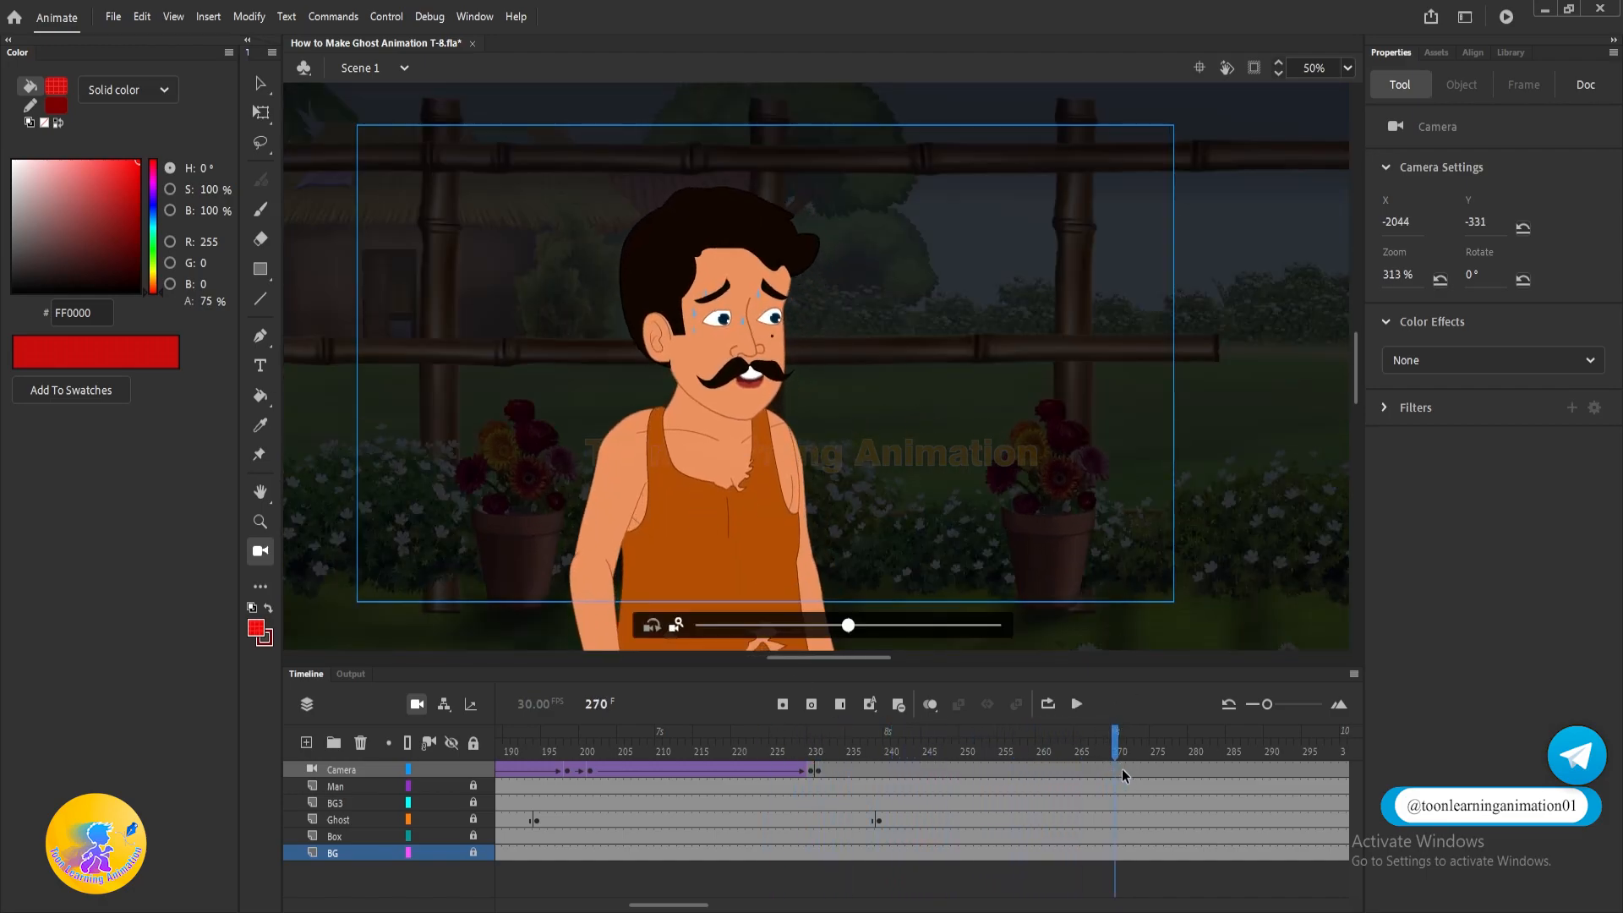
pyautogui.click(1123, 766)
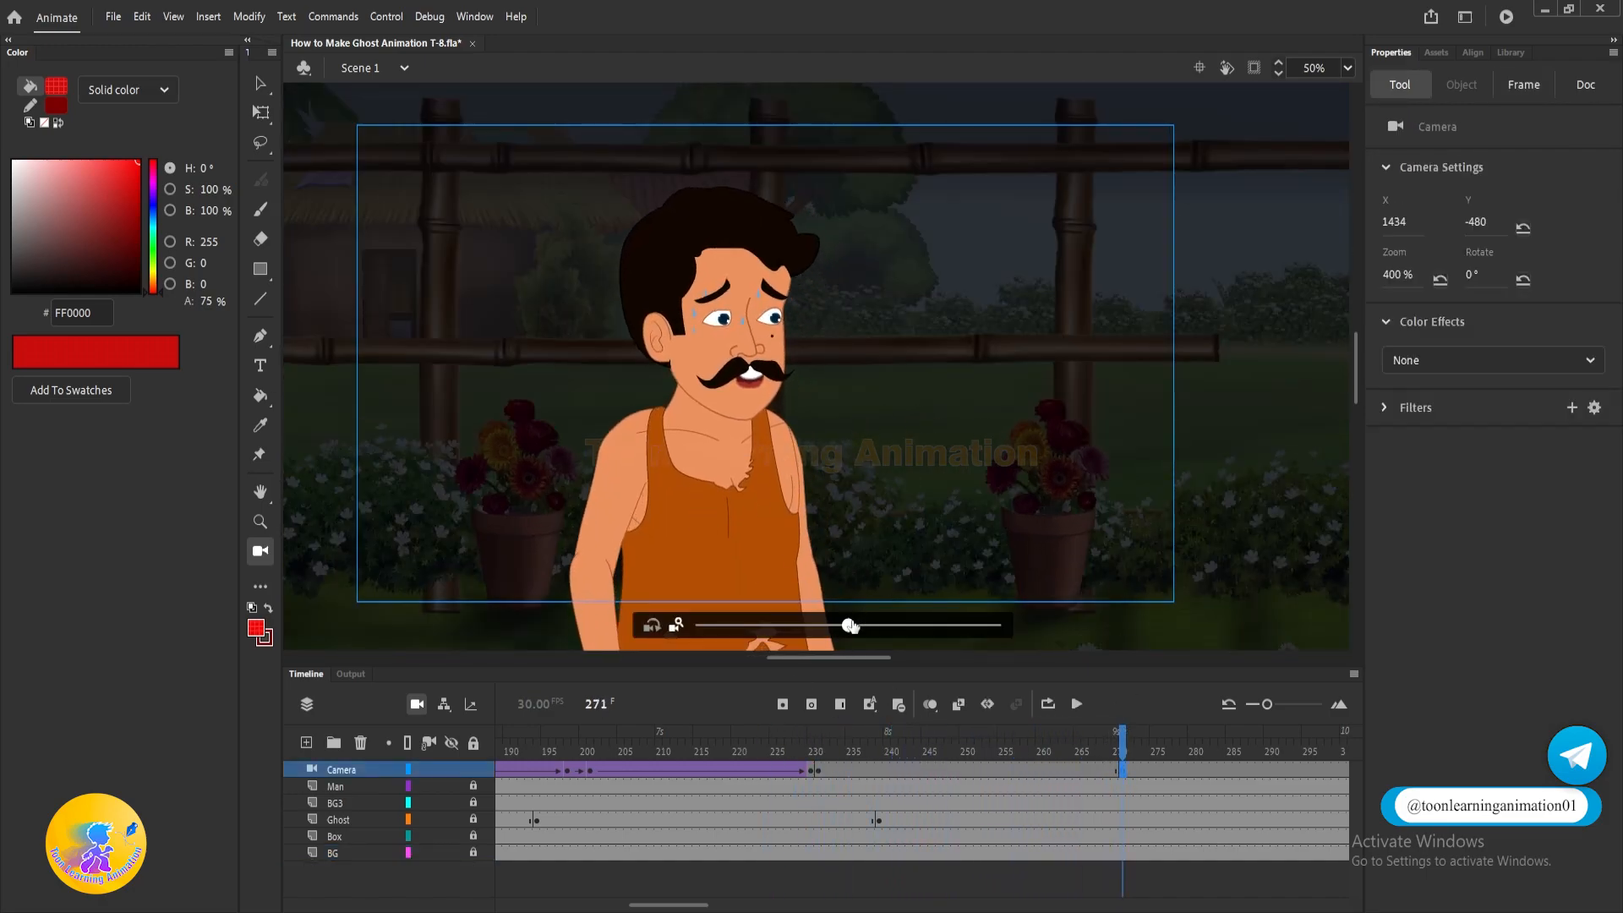
pyautogui.moveTo(875, 626); pyautogui.dragTo(876, 626)
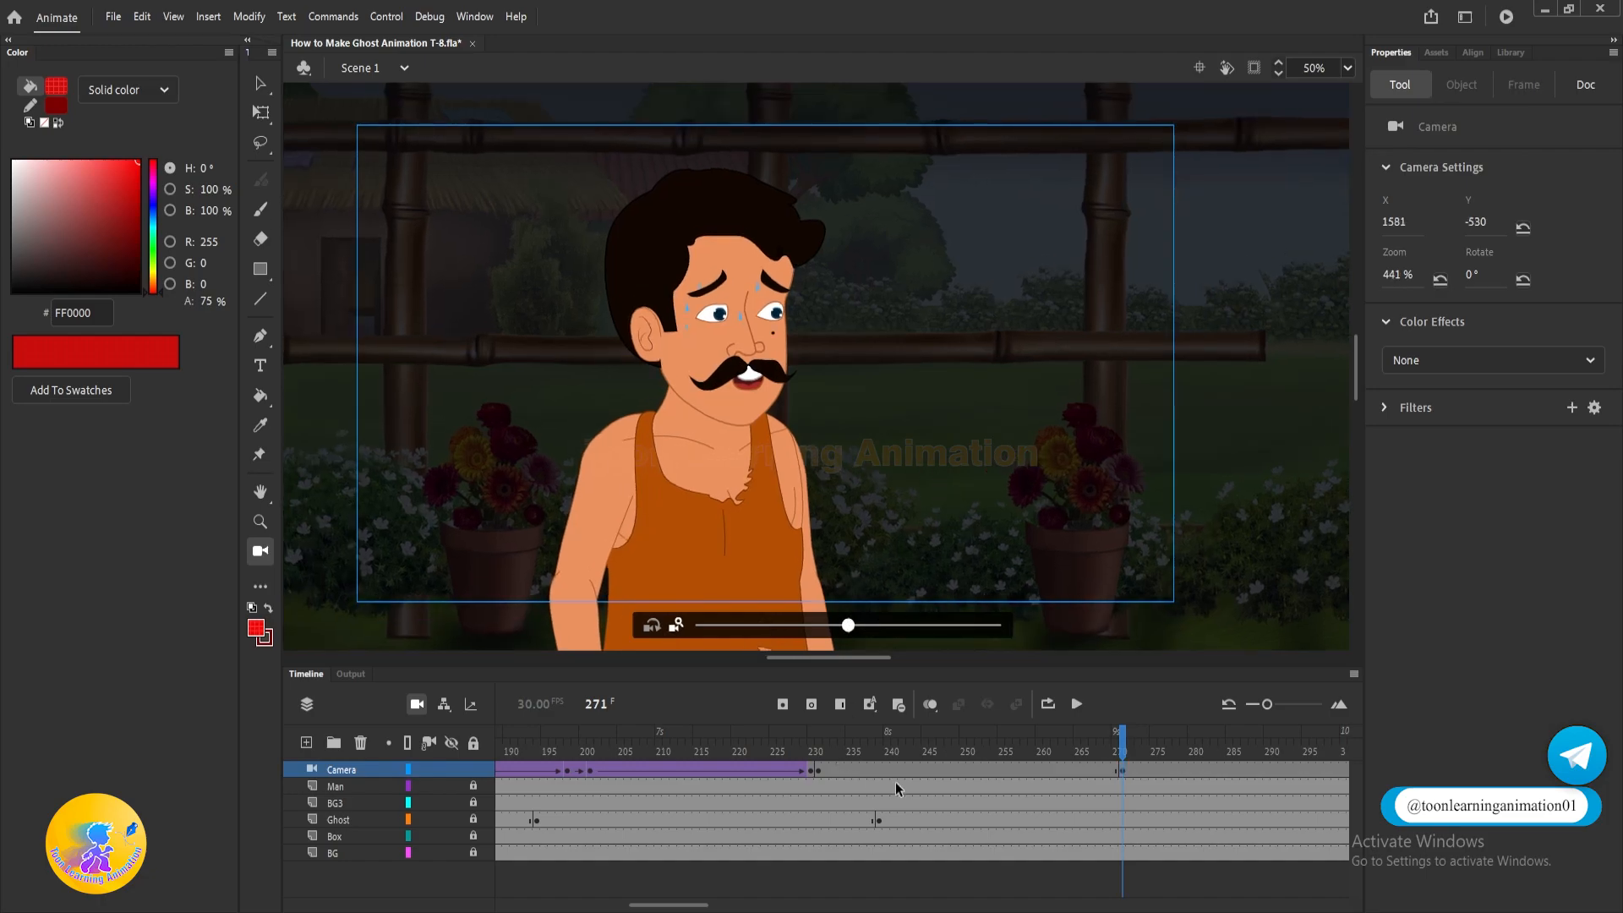
pyautogui.rightClick(892, 770)
pyautogui.click(959, 253)
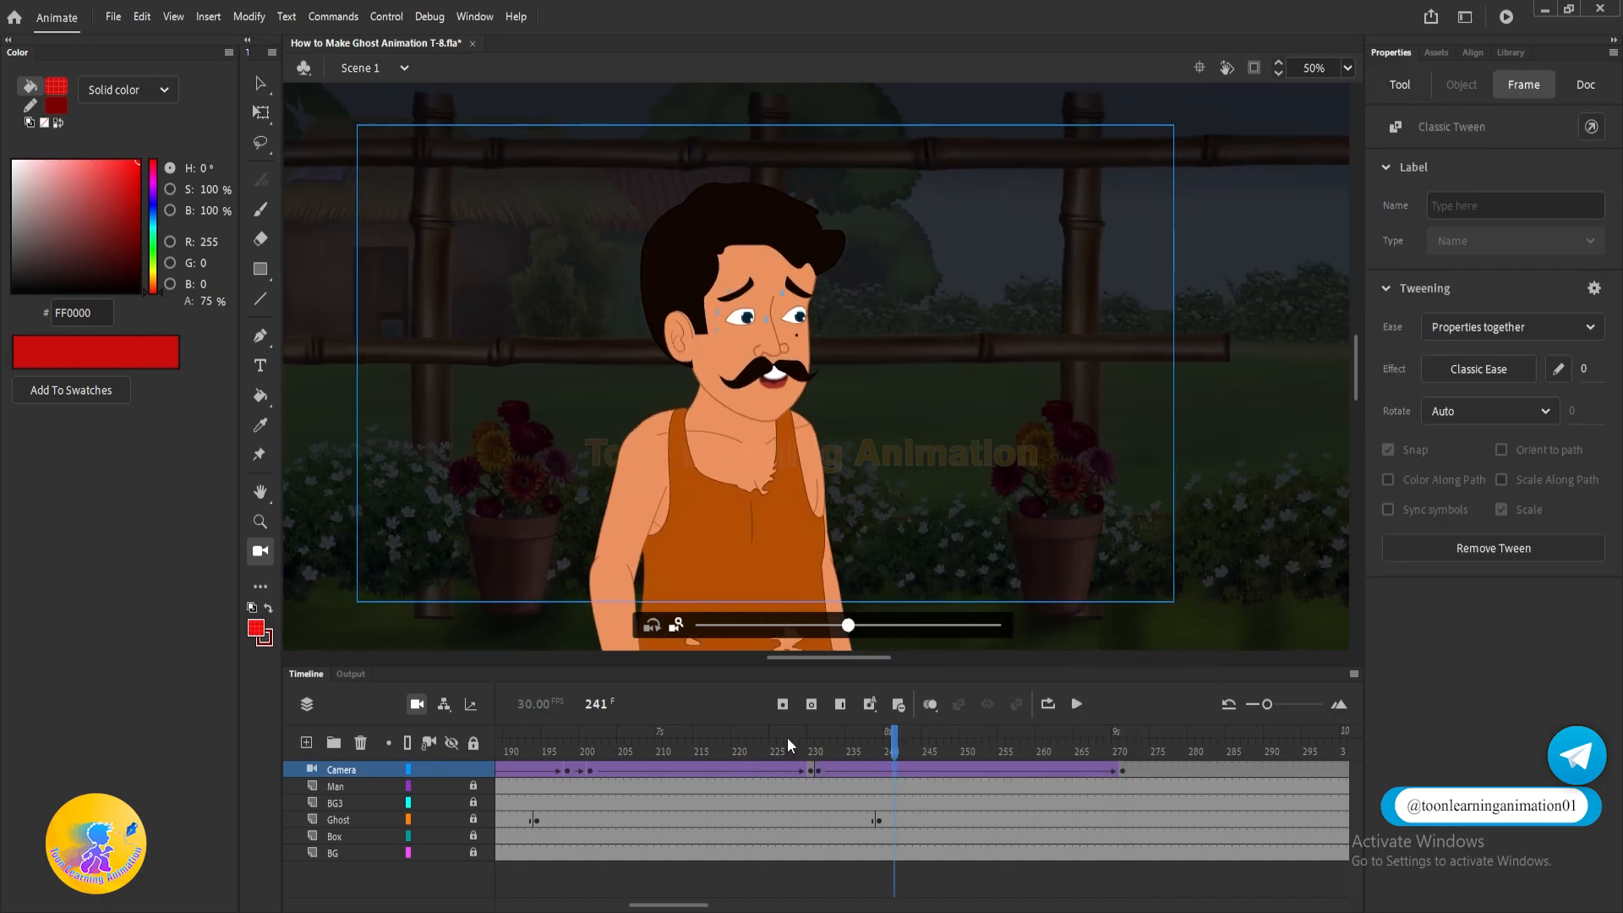
pyautogui.click(791, 733)
pyautogui.press('Return')
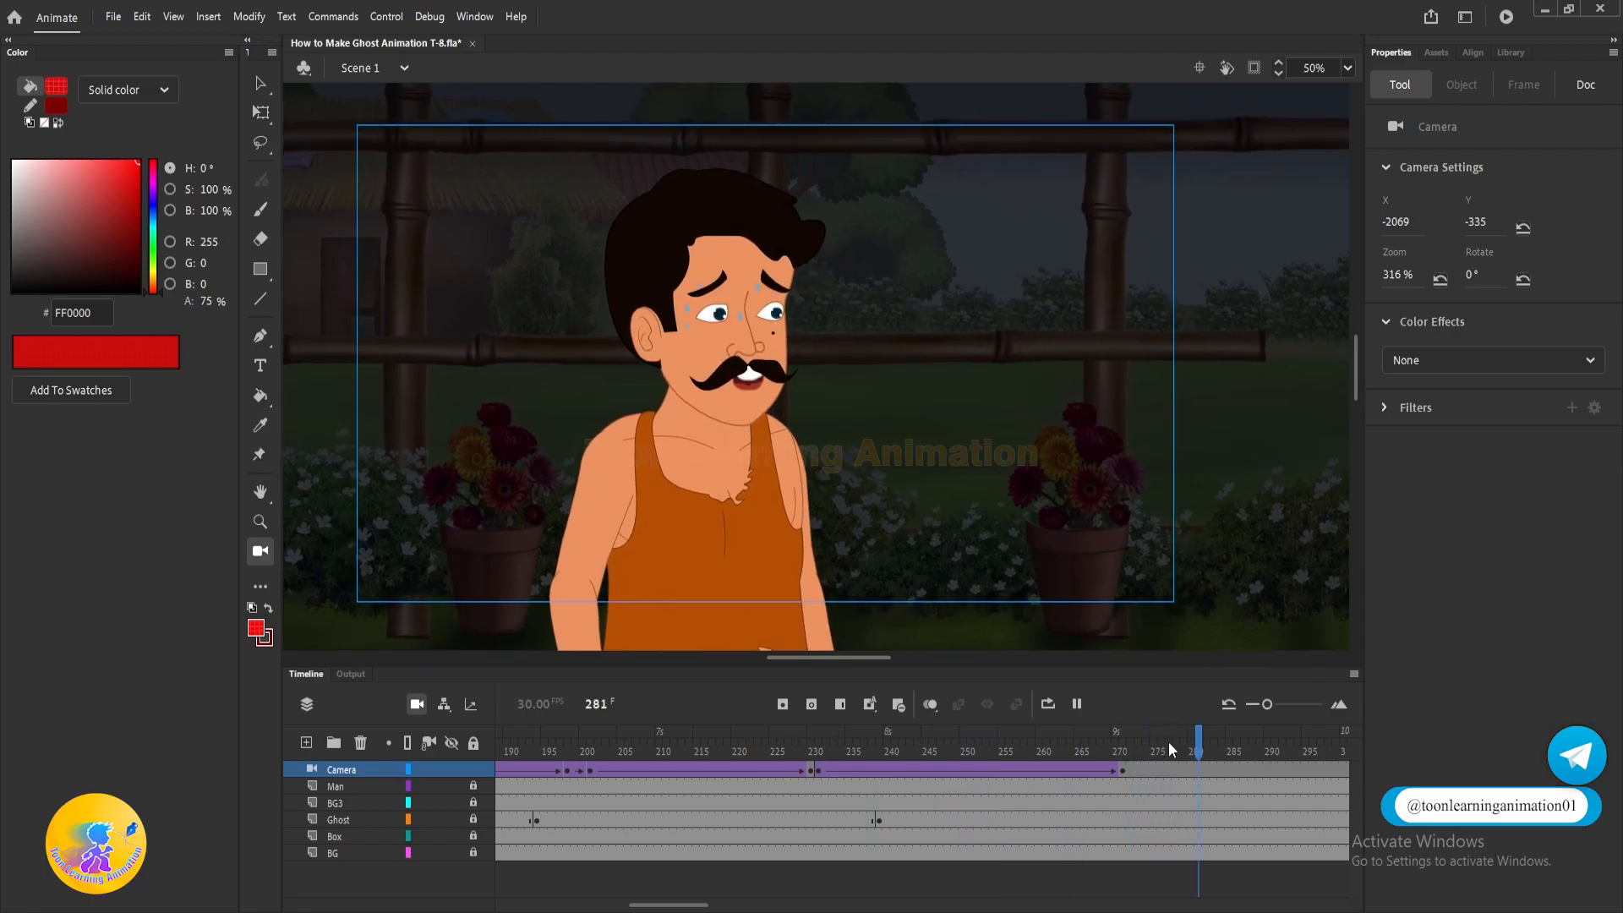
# Add a Camera keyframe at frame 272 that cuts back to the ghost at X -2497, Y -410.
pyautogui.click(1129, 771)
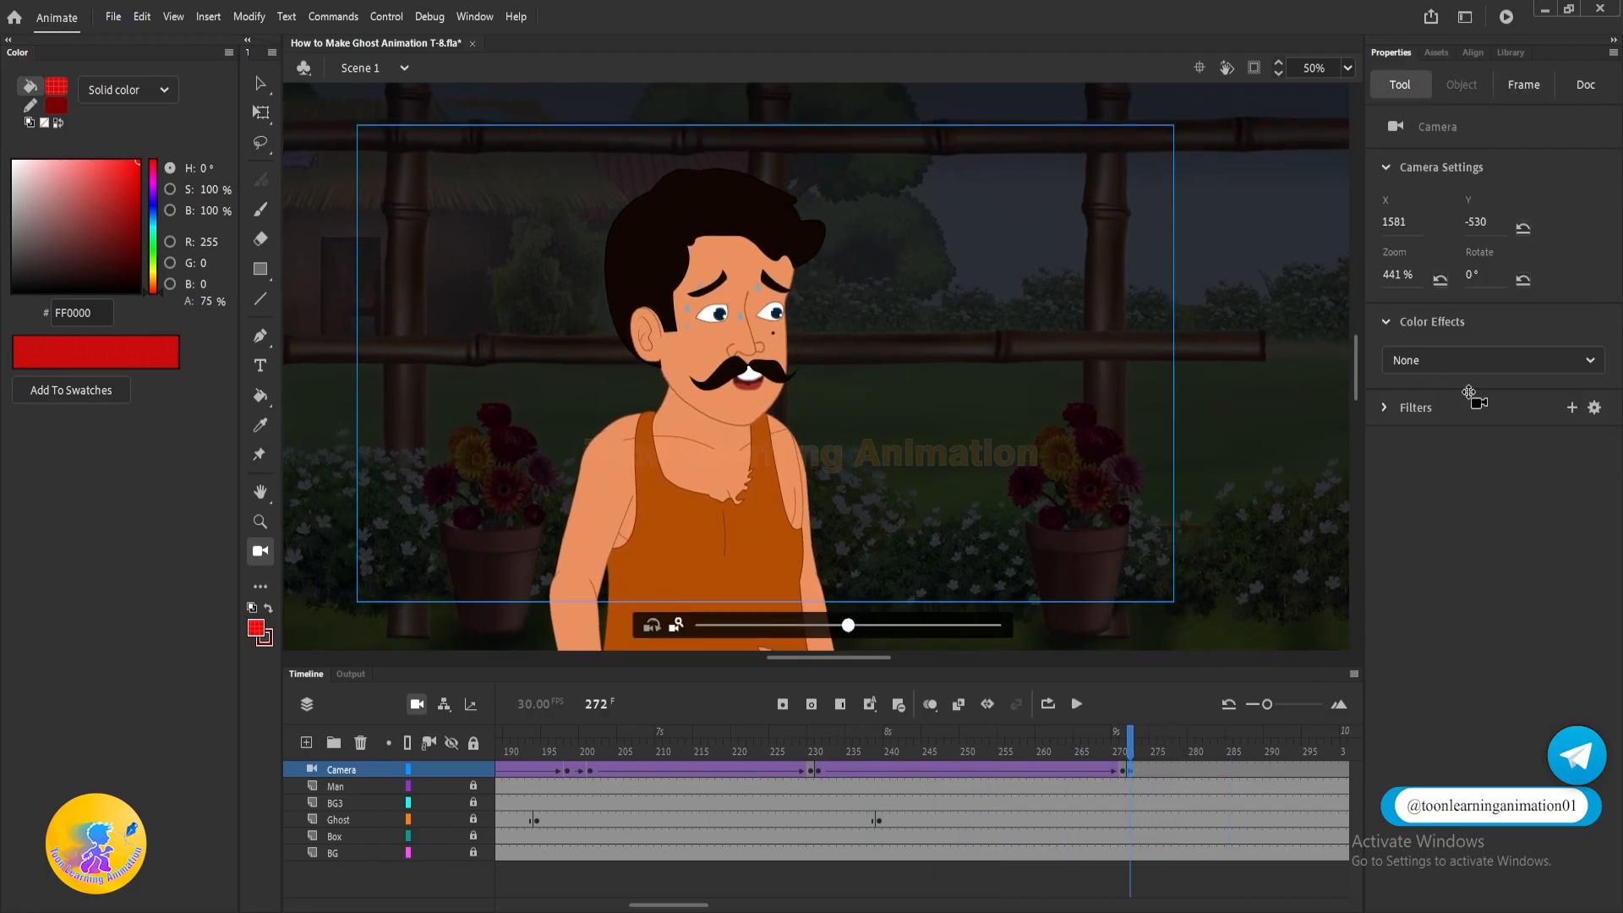
pyautogui.moveTo(1015, 422); pyautogui.dragTo(1462, 481)
pyautogui.moveTo(932, 473); pyautogui.dragTo(974, 465)
pyautogui.moveTo(1252, 421); pyautogui.dragTo(1117, 439)
pyautogui.moveTo(991, 404); pyautogui.dragTo(946, 477)
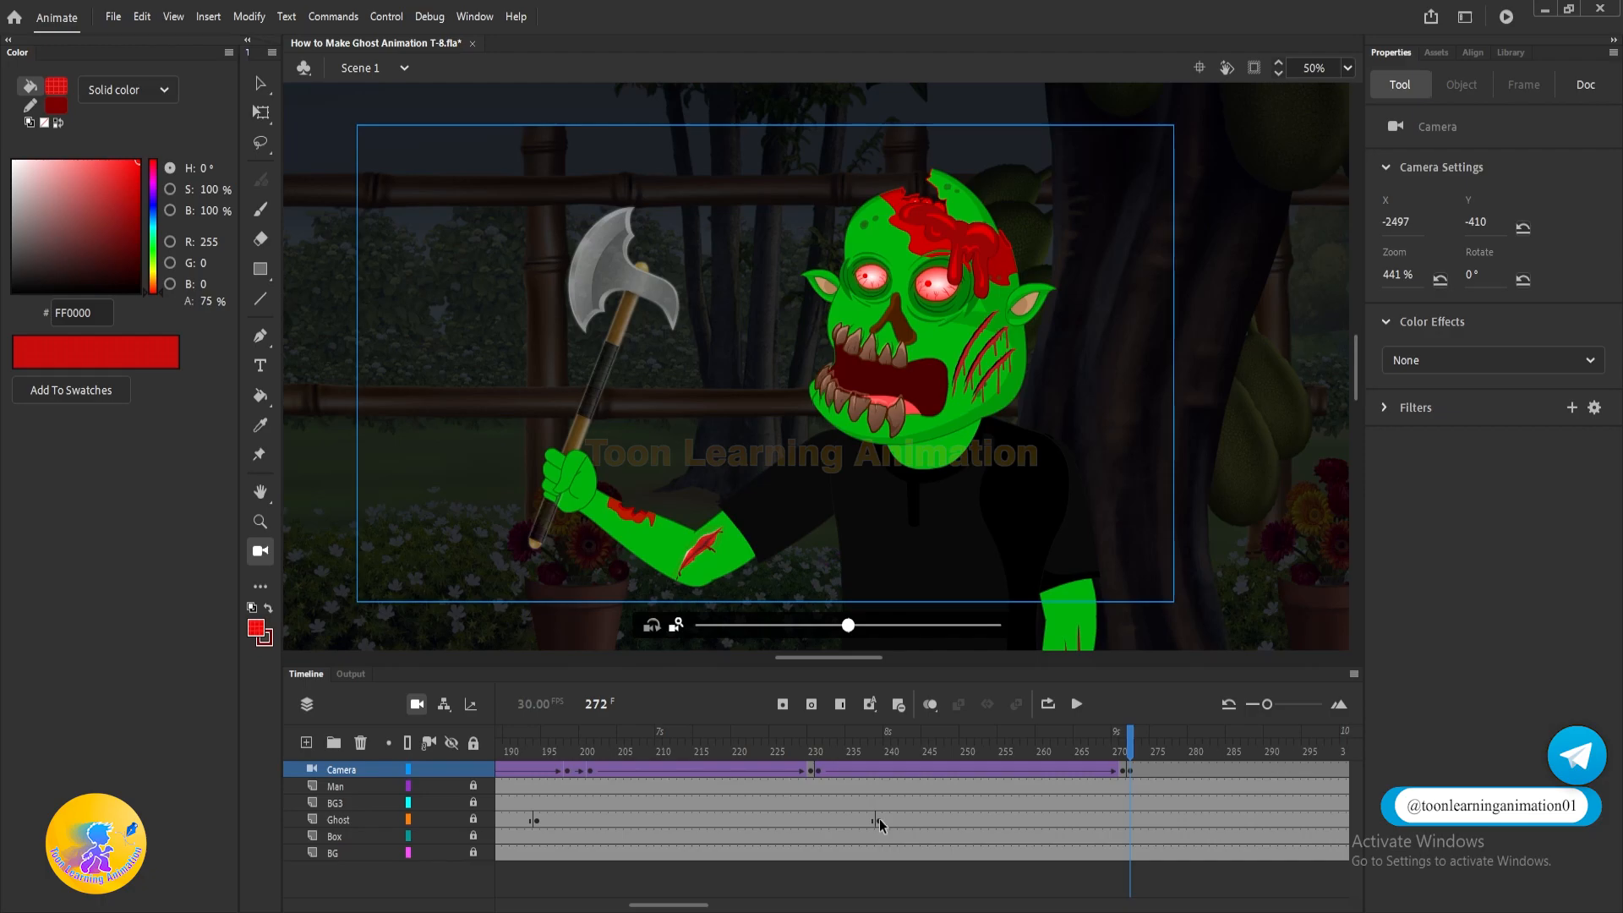
# Insert extra frames at about frame 230 in all layers below the Camera layer to delay the ghost's next action.
pyautogui.moveTo(809, 785); pyautogui.dragTo(860, 879)
pyautogui.press('F5')
pyautogui.press('F5')
pyautogui.press('F5')
pyautogui.click(1133, 746)
# Remove surplus frames around the cut back to the ghost so that its Camera keyframe falls on frame 267.
pyautogui.moveTo(1152, 785); pyautogui.dragTo(1183, 875)
pyautogui.moveTo(1123, 747); pyautogui.dragTo(1197, 868)
pyautogui.press('v')
pyautogui.hotkey('shift', 'F5')
pyautogui.moveTo(1123, 749); pyautogui.dragTo(1168, 894)
pyautogui.moveTo(1103, 748); pyautogui.dragTo(1084, 881)
pyautogui.hotkey('shift', 'F5')
# Play back the cut from the man to the ghost raising its arm.
pyautogui.moveTo(1080, 744); pyautogui.dragTo(1062, 740)
pyautogui.press('Return')
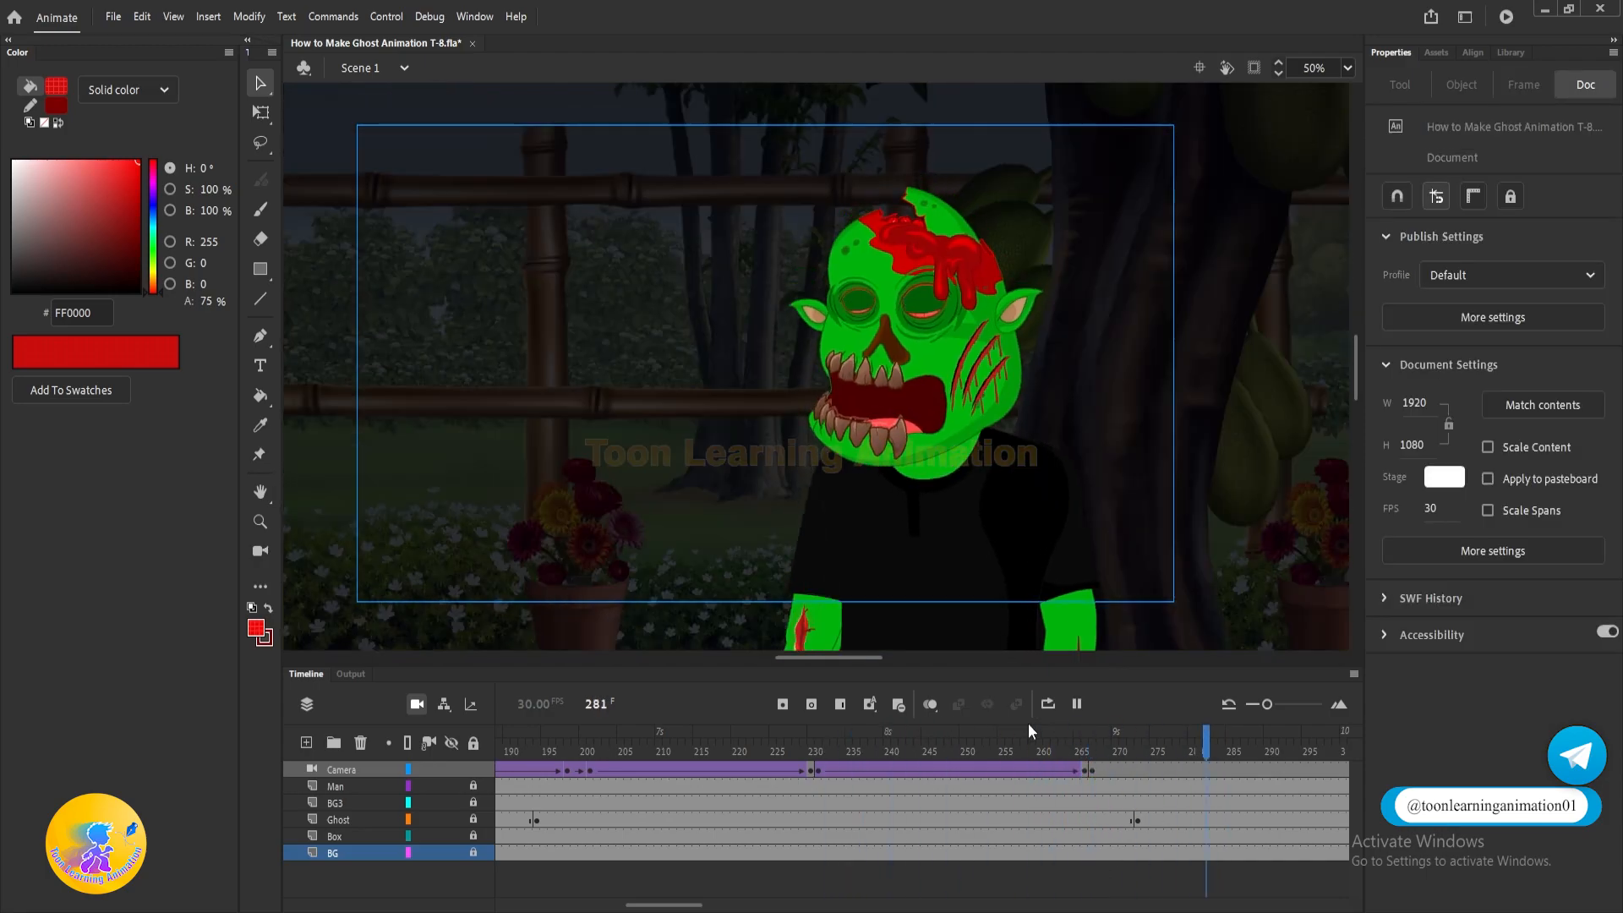
pyautogui.press('Return')
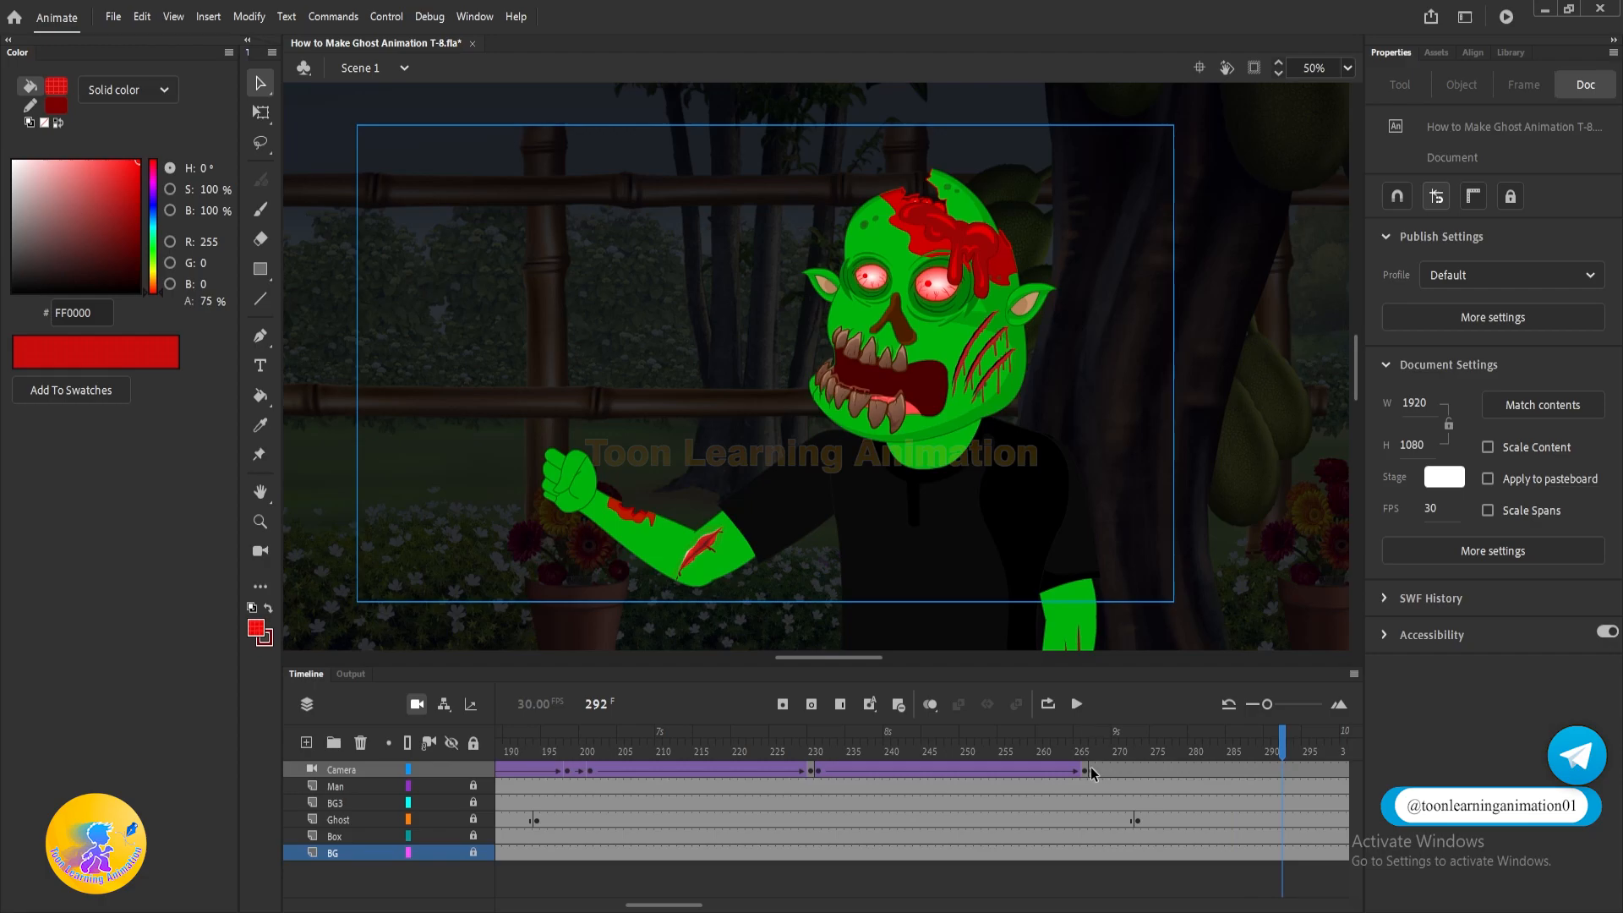
# Pan the Camera at frame 267 to X -2561, Y -409.
pyautogui.click(1091, 768)
pyautogui.moveTo(950, 513); pyautogui.dragTo(922, 513)
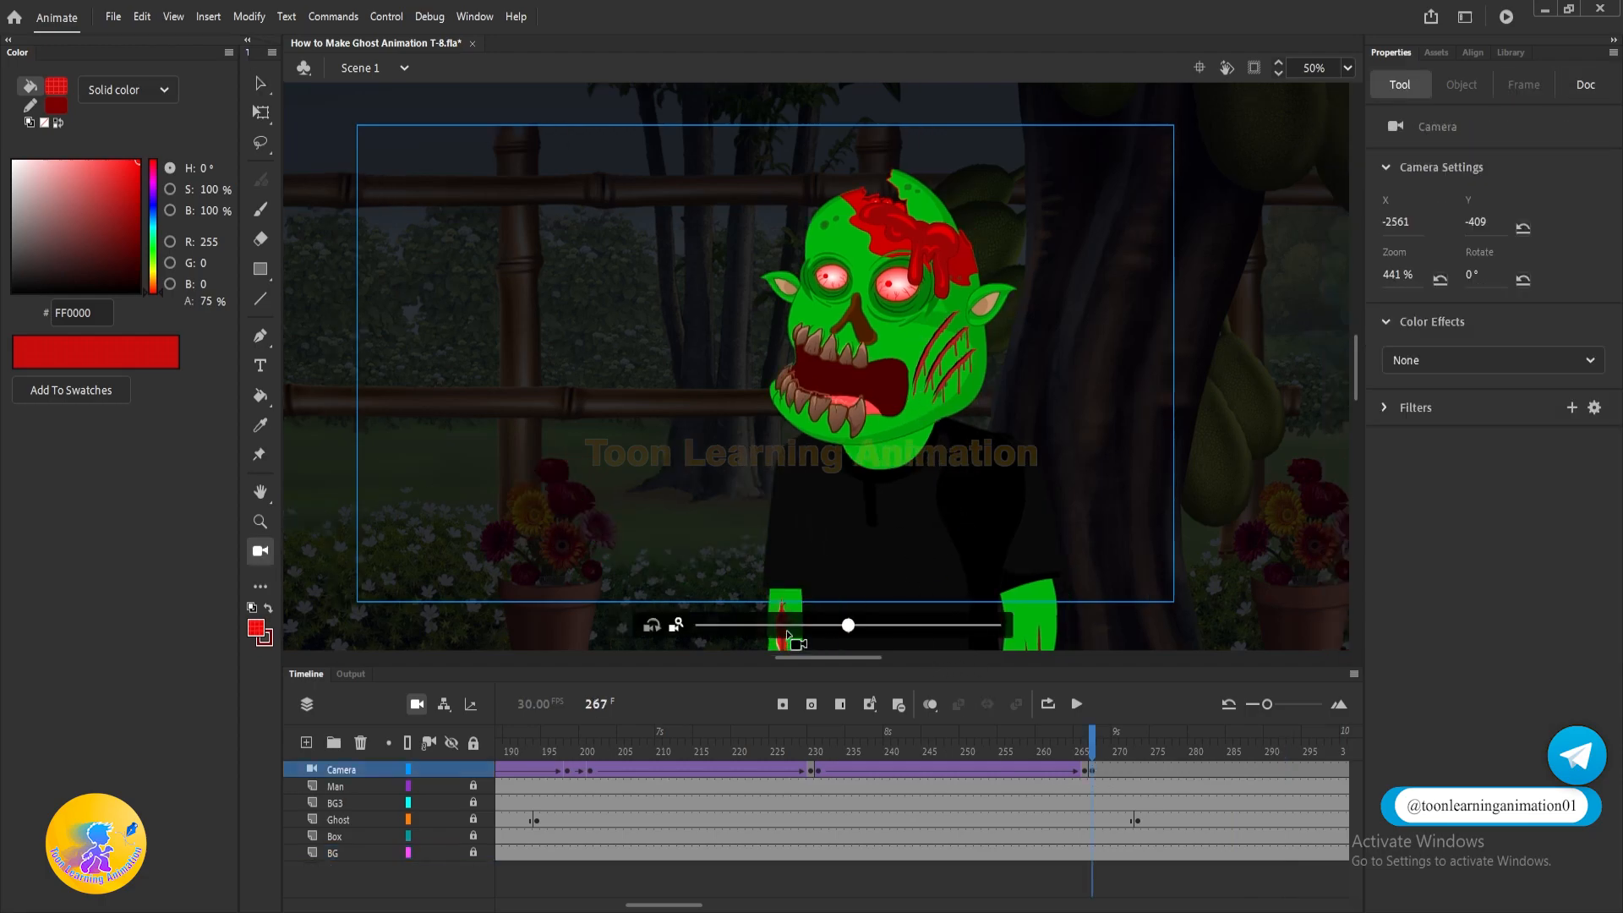
pyautogui.moveTo(835, 628); pyautogui.dragTo(782, 625)
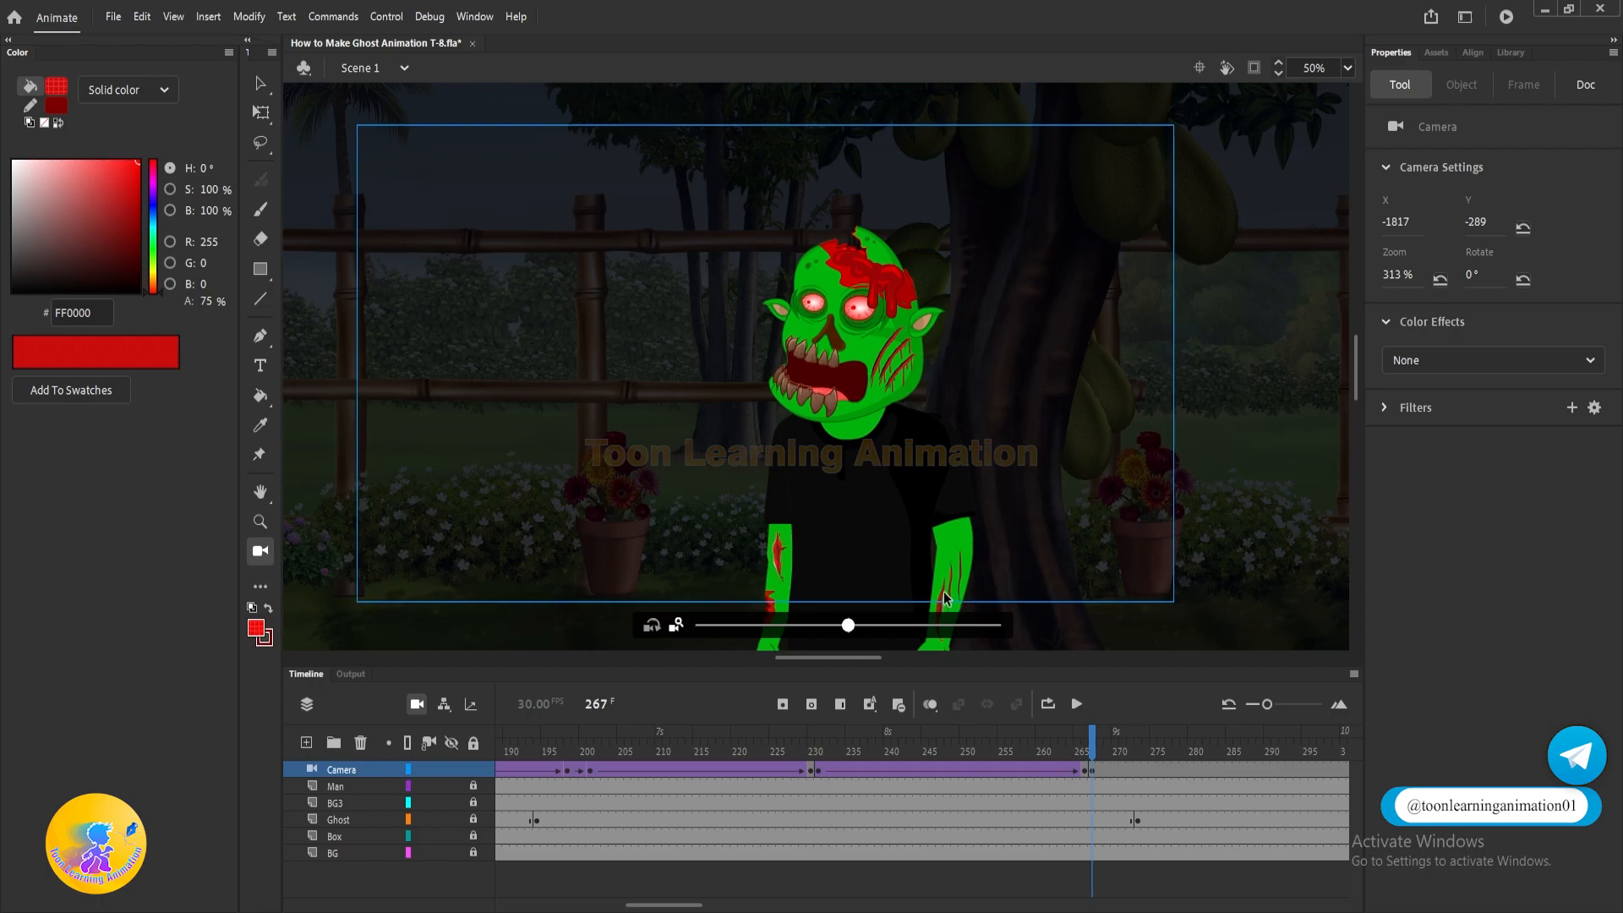
pyautogui.hotkey('ctrl', 'z')
pyautogui.hotkey('ctrl', 'z')
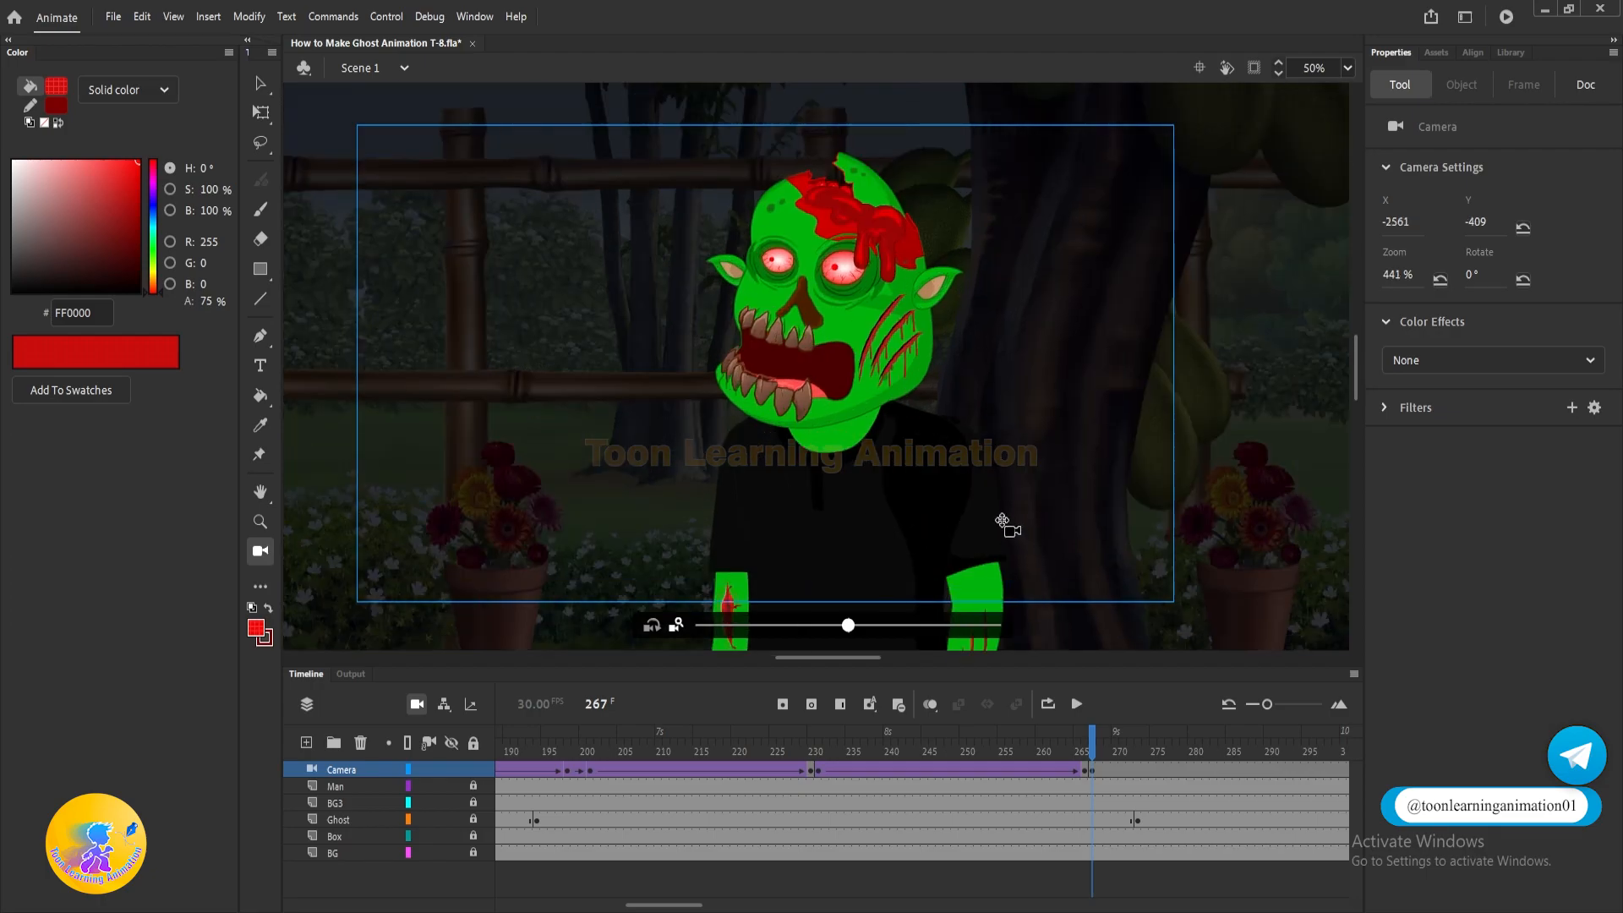
# Pan the Camera at frame 267 to X -2660, Y -409 and play back the ghost raising its axe.
pyautogui.moveTo(1002, 520); pyautogui.dragTo(1014, 536)
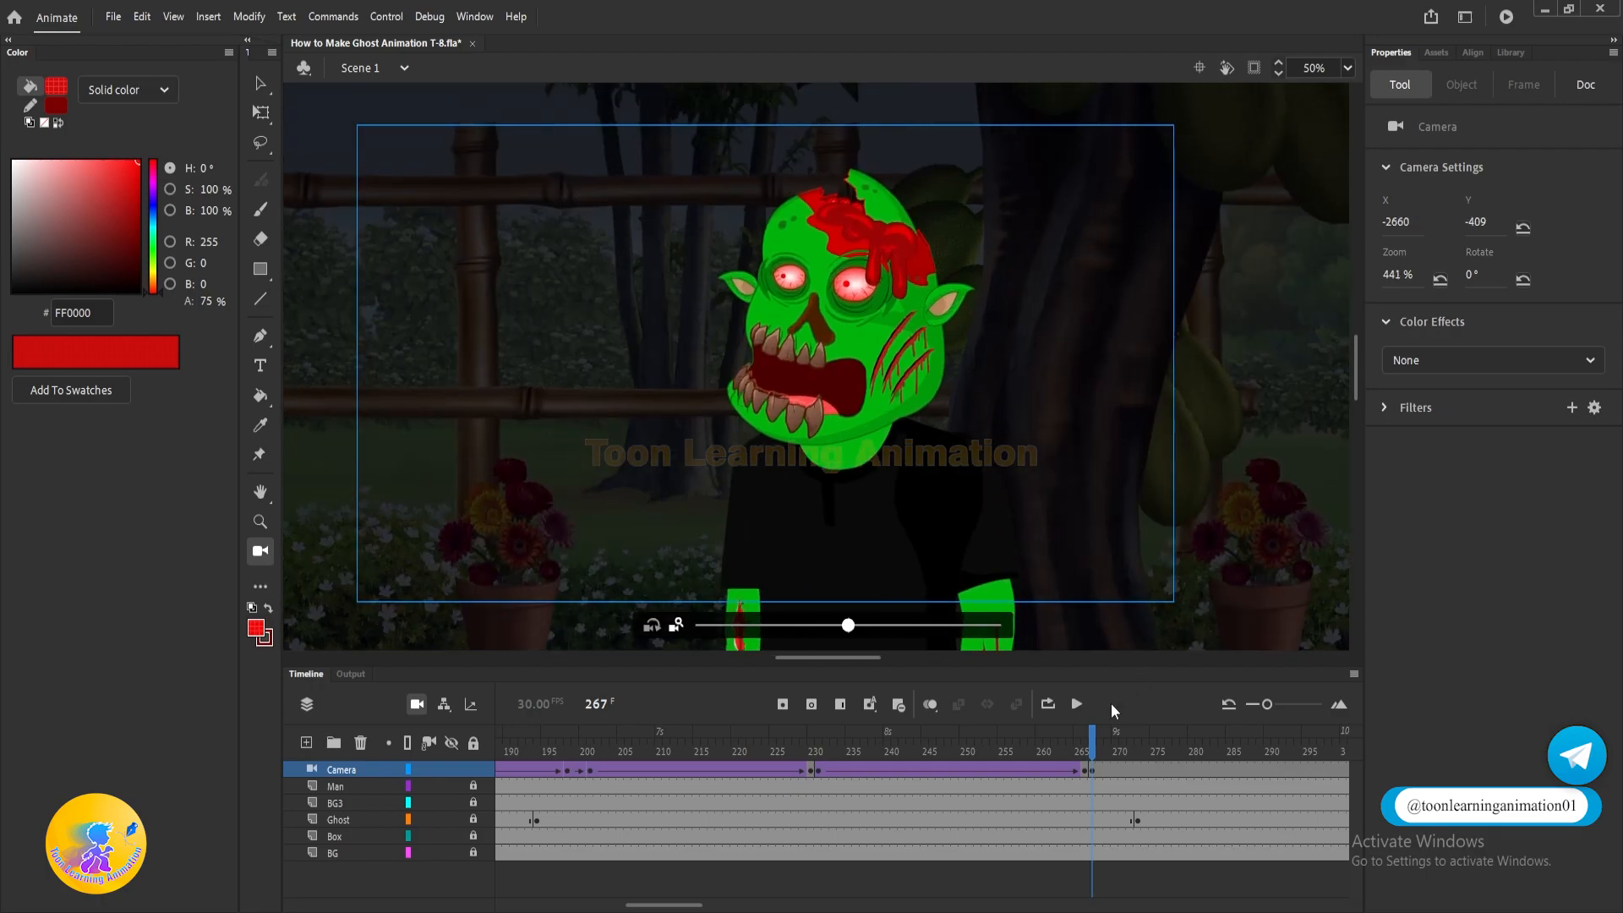
pyautogui.moveTo(1100, 739)
pyautogui.mouseDown()
pyautogui.moveTo(1338, 739)
pyautogui.moveTo(550, 739)
pyautogui.moveTo(568, 735)
pyautogui.moveTo(1194, 749)
pyautogui.moveTo(773, 763)
pyautogui.moveTo(1320, 757)
pyautogui.moveTo(372, 759)
pyautogui.moveTo(1085, 757)
pyautogui.mouseUp()
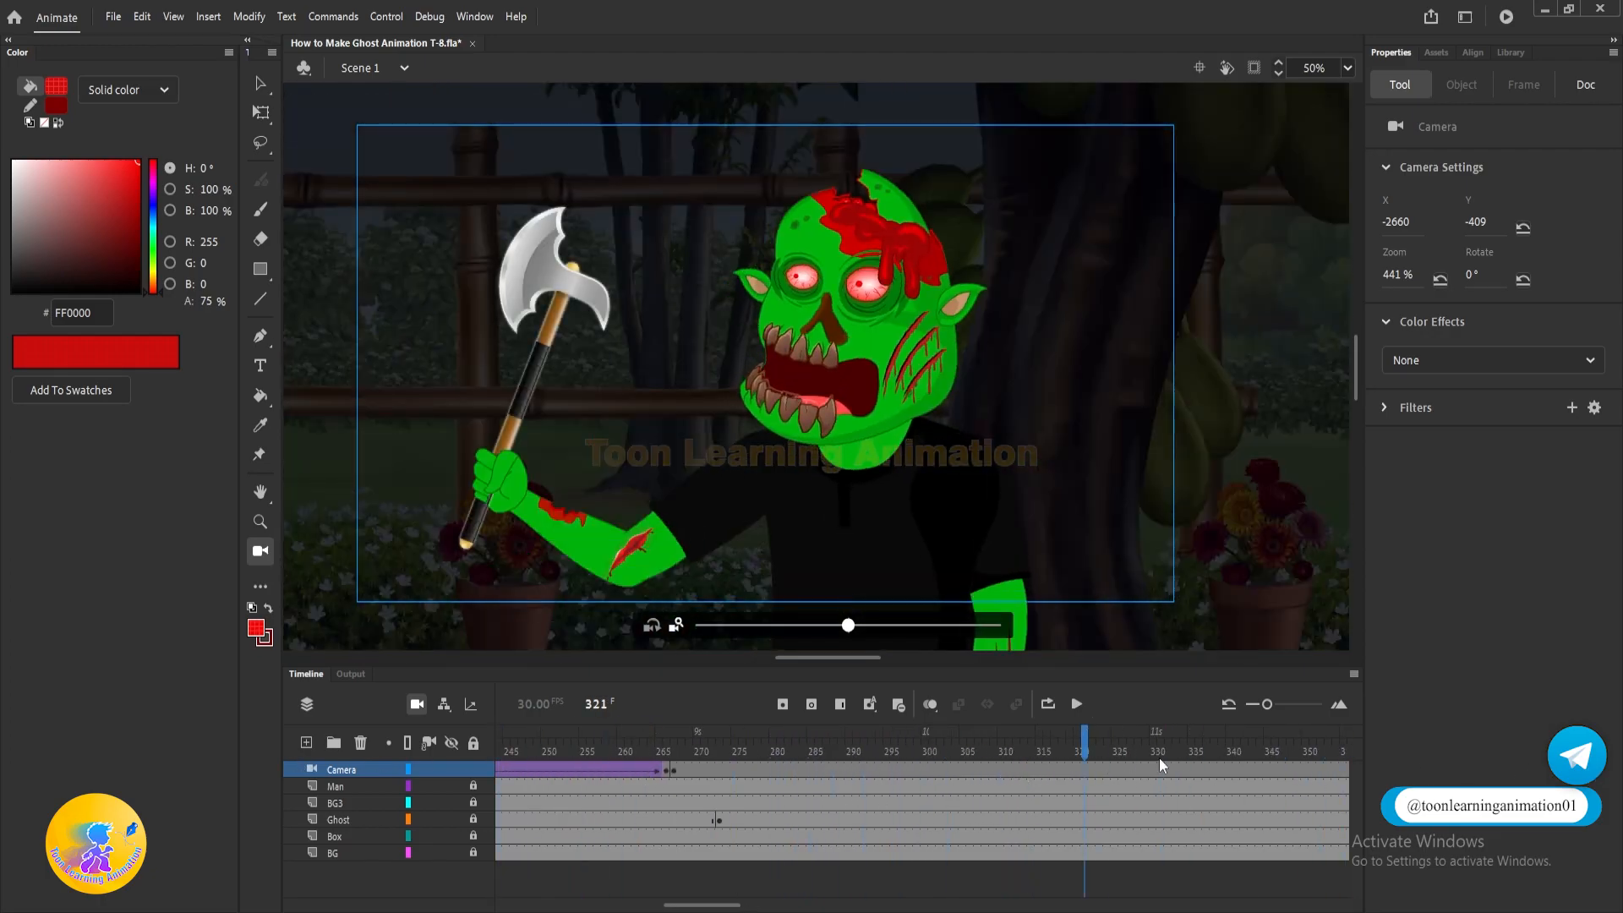
# Add a Camera keyframe at frame 320 zoomed out to 355% at X -2142, Y -328.
pyautogui.click(1078, 768)
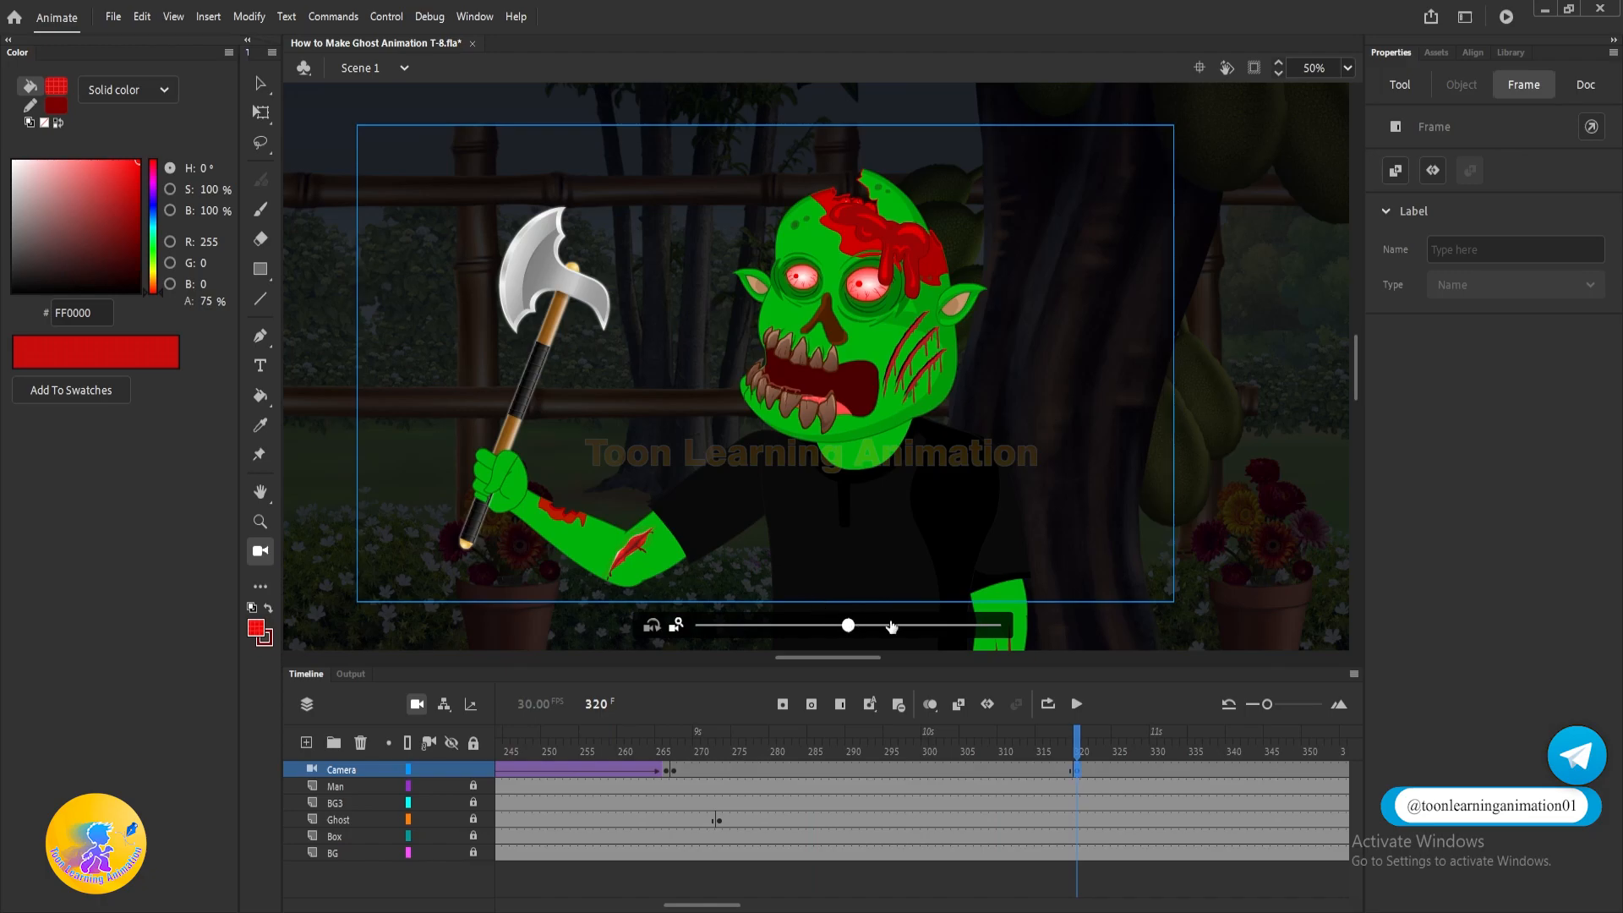
pyautogui.moveTo(796, 636); pyautogui.dragTo(815, 631)
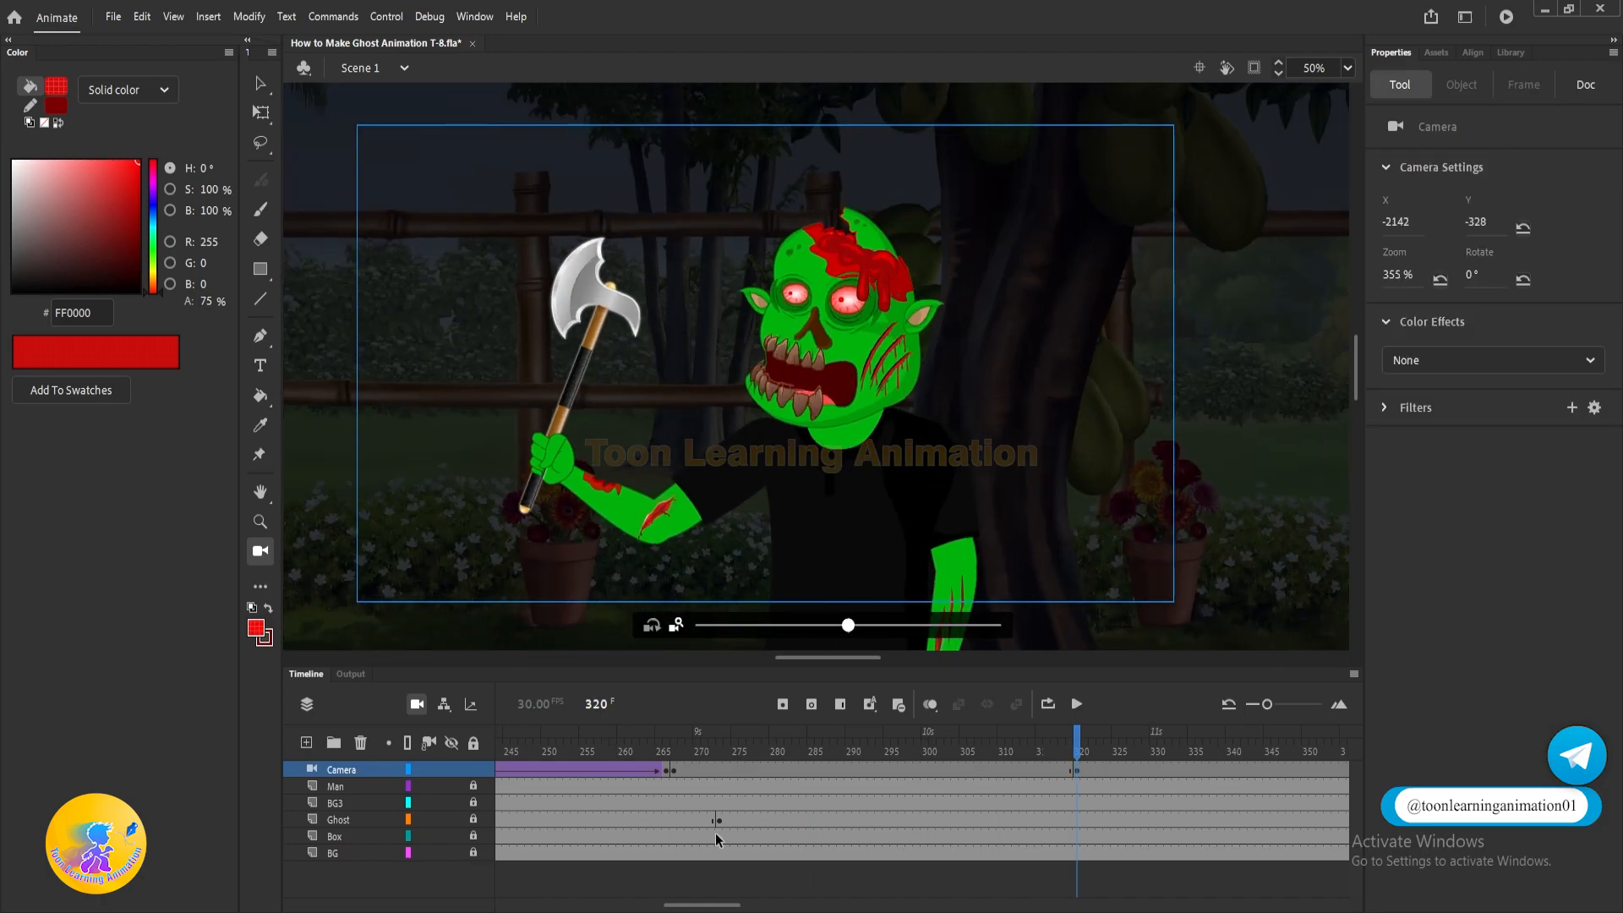
# Create a classic tween on the Camera layer between frames 267 and 320 and play back the zoom-out on the ghost.
pyautogui.rightClick(718, 771)
pyautogui.click(778, 258)
pyautogui.click(659, 737)
pyautogui.press('Return')
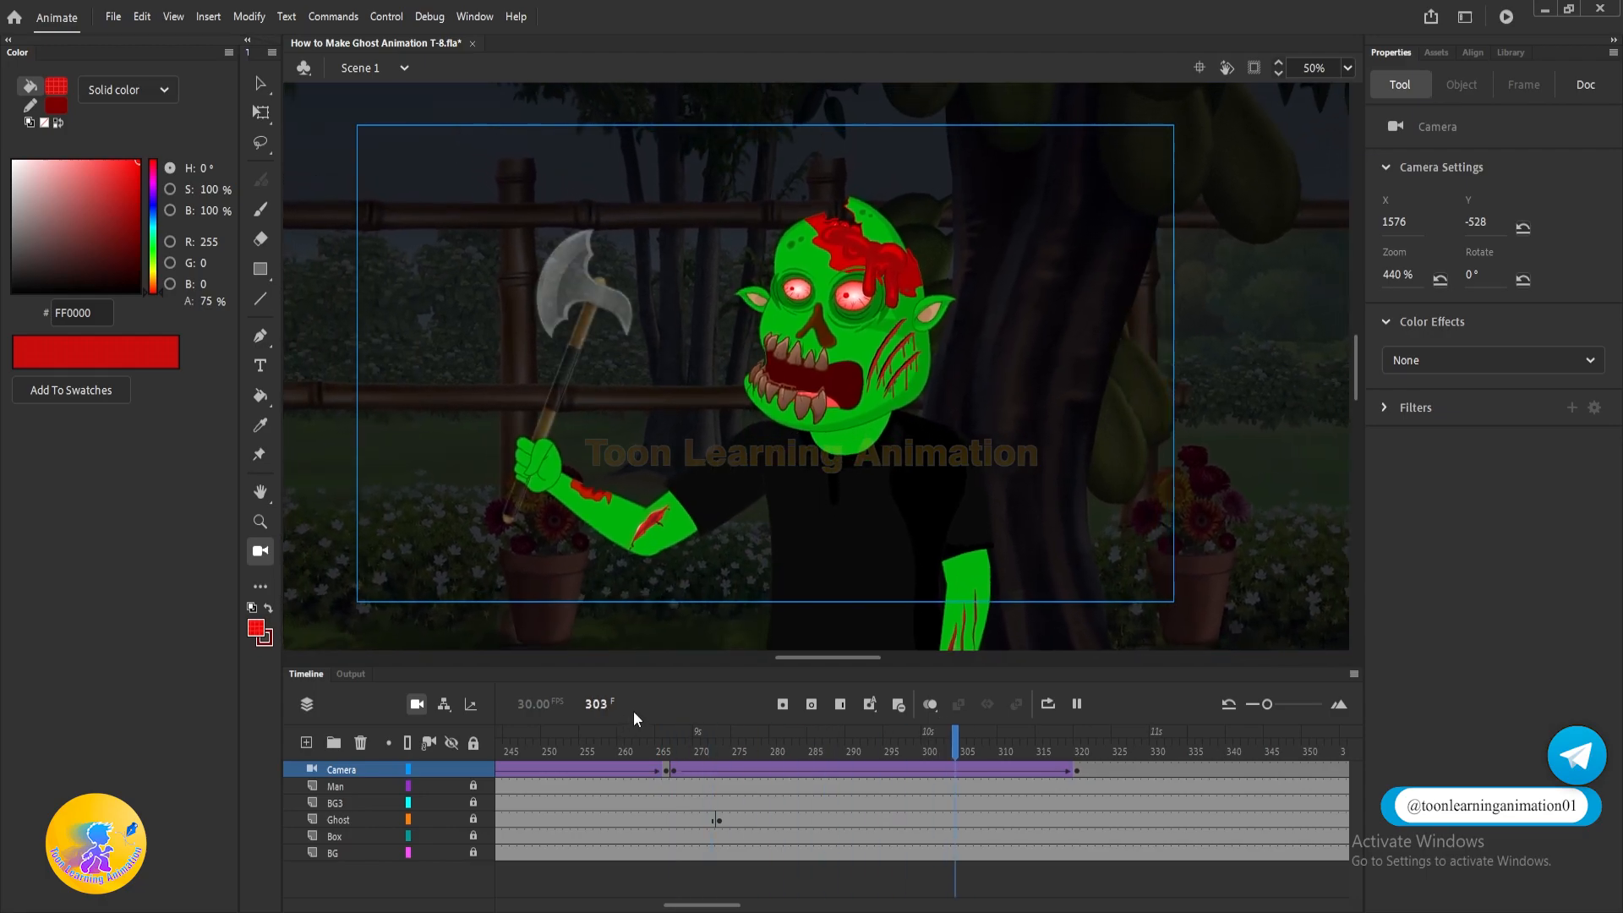
# Move the Camera keyframe at frame 320 to frame 340 and play back the lengthened zoom-out.
pyautogui.click(1076, 770)
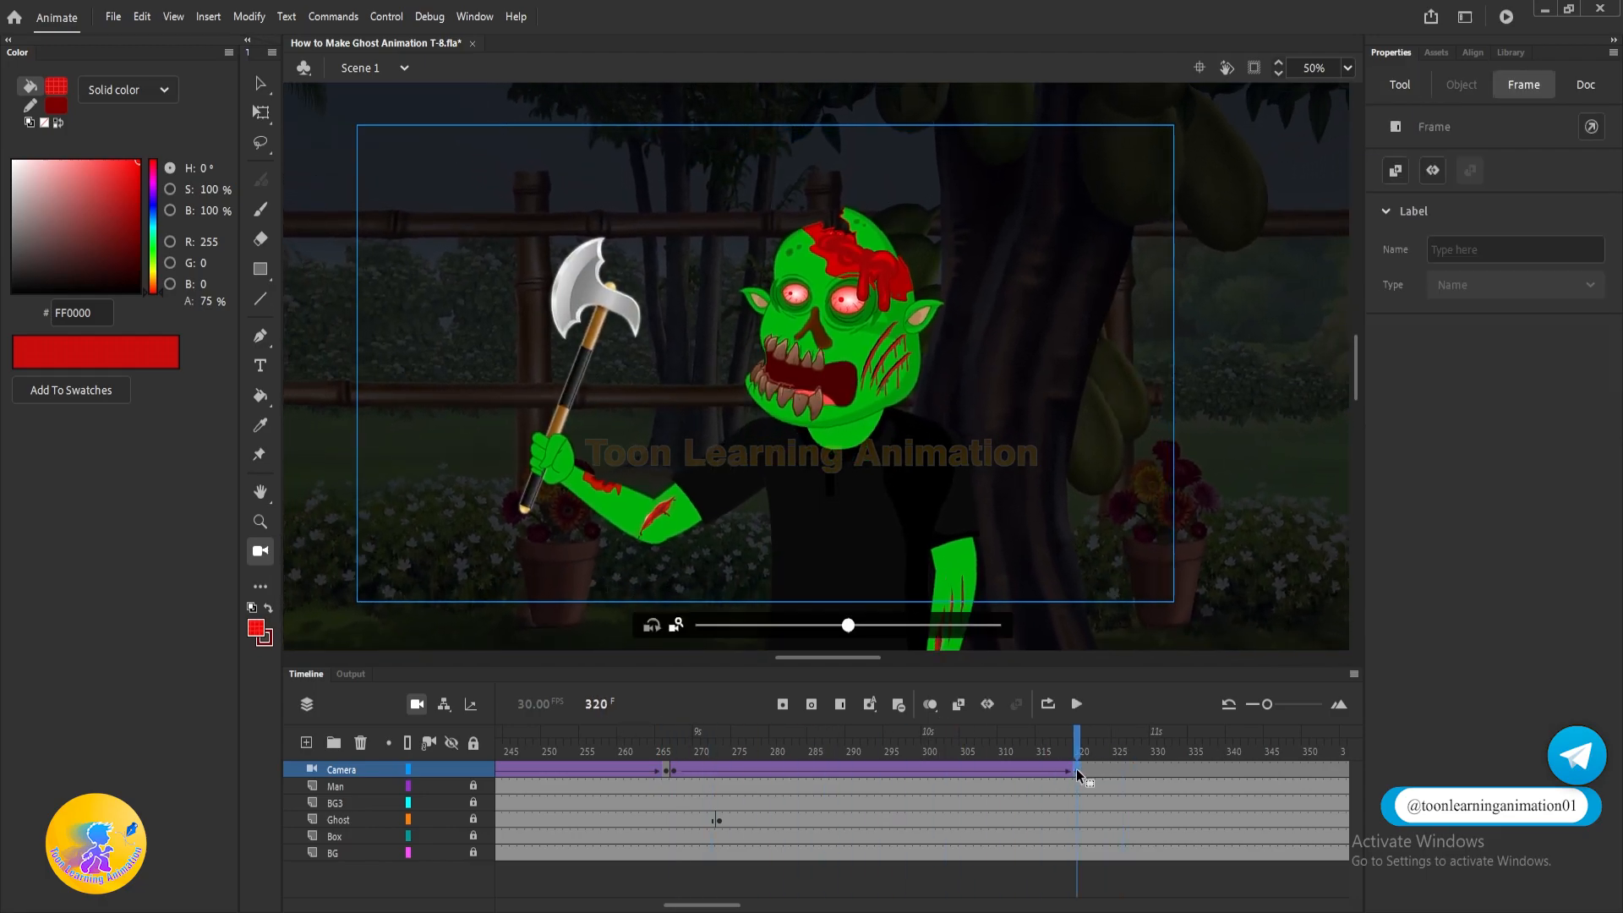
pyautogui.click(1230, 770)
pyautogui.press('F6')
pyautogui.press('Return')
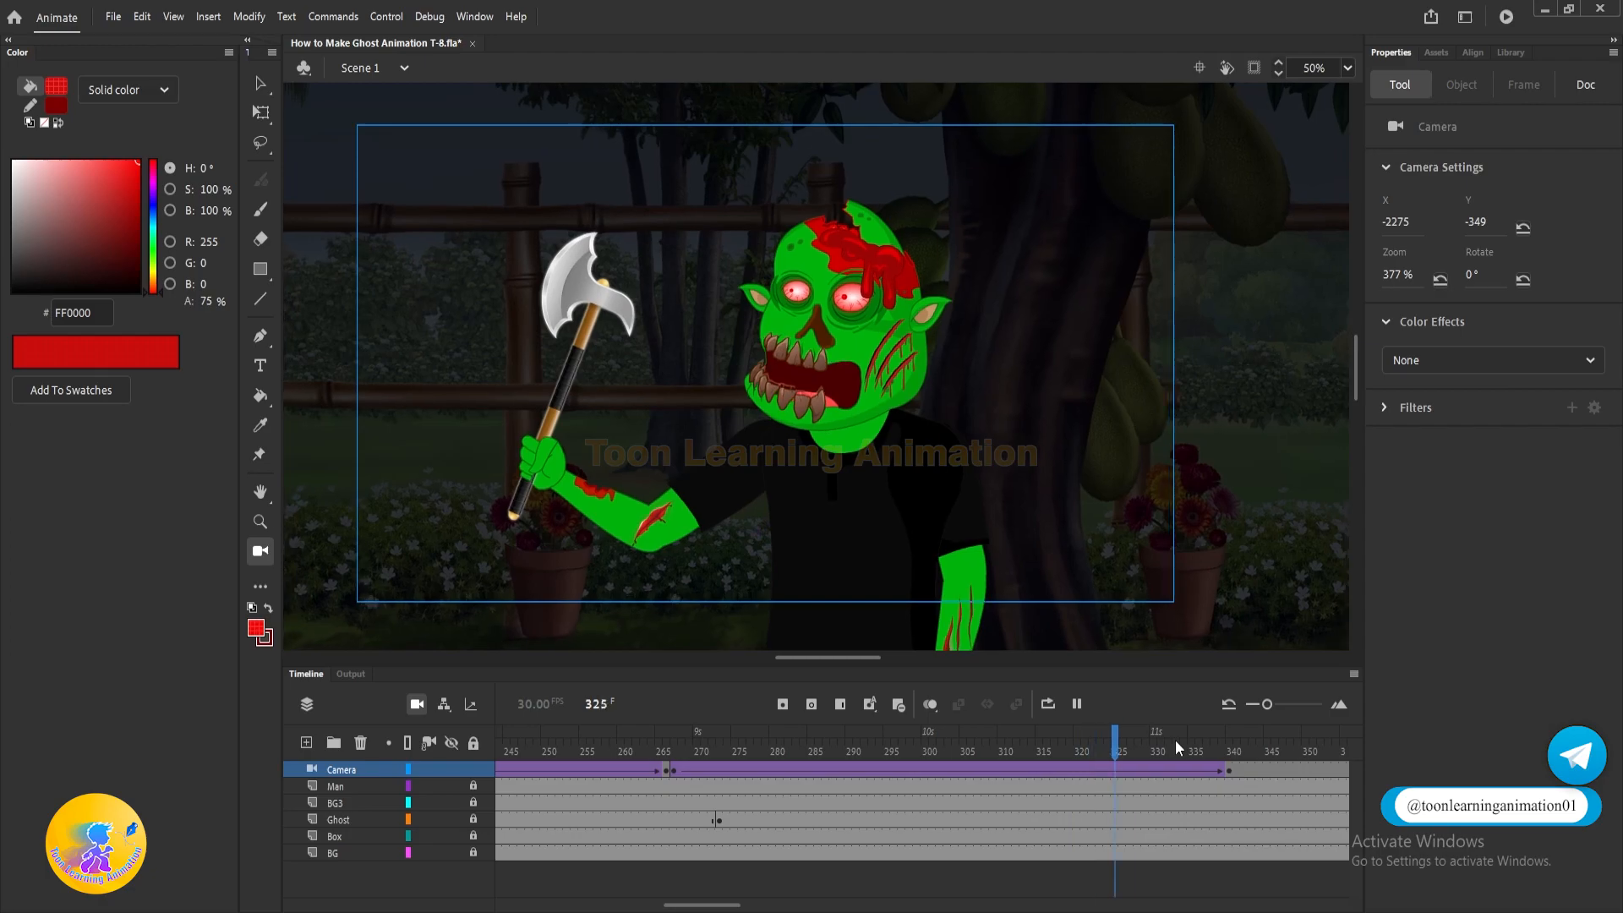
# Add a Camera keyframe at frame 341 and pan the camera from the ghost to the man at X 865, Y -328.
pyautogui.click(1232, 769)
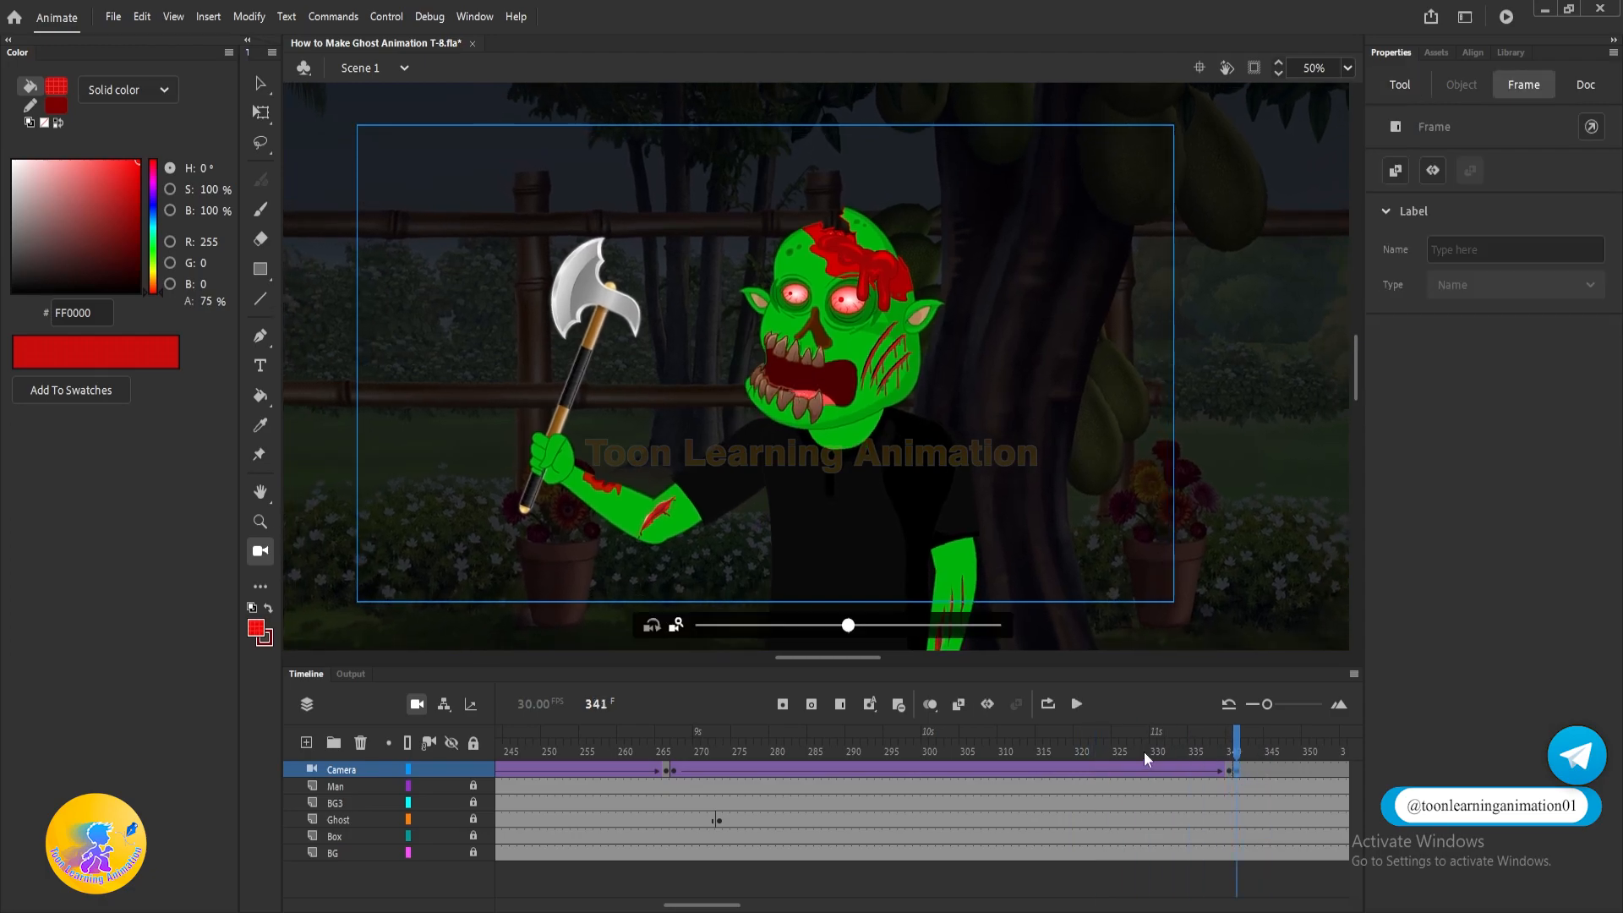
pyautogui.click(666, 769)
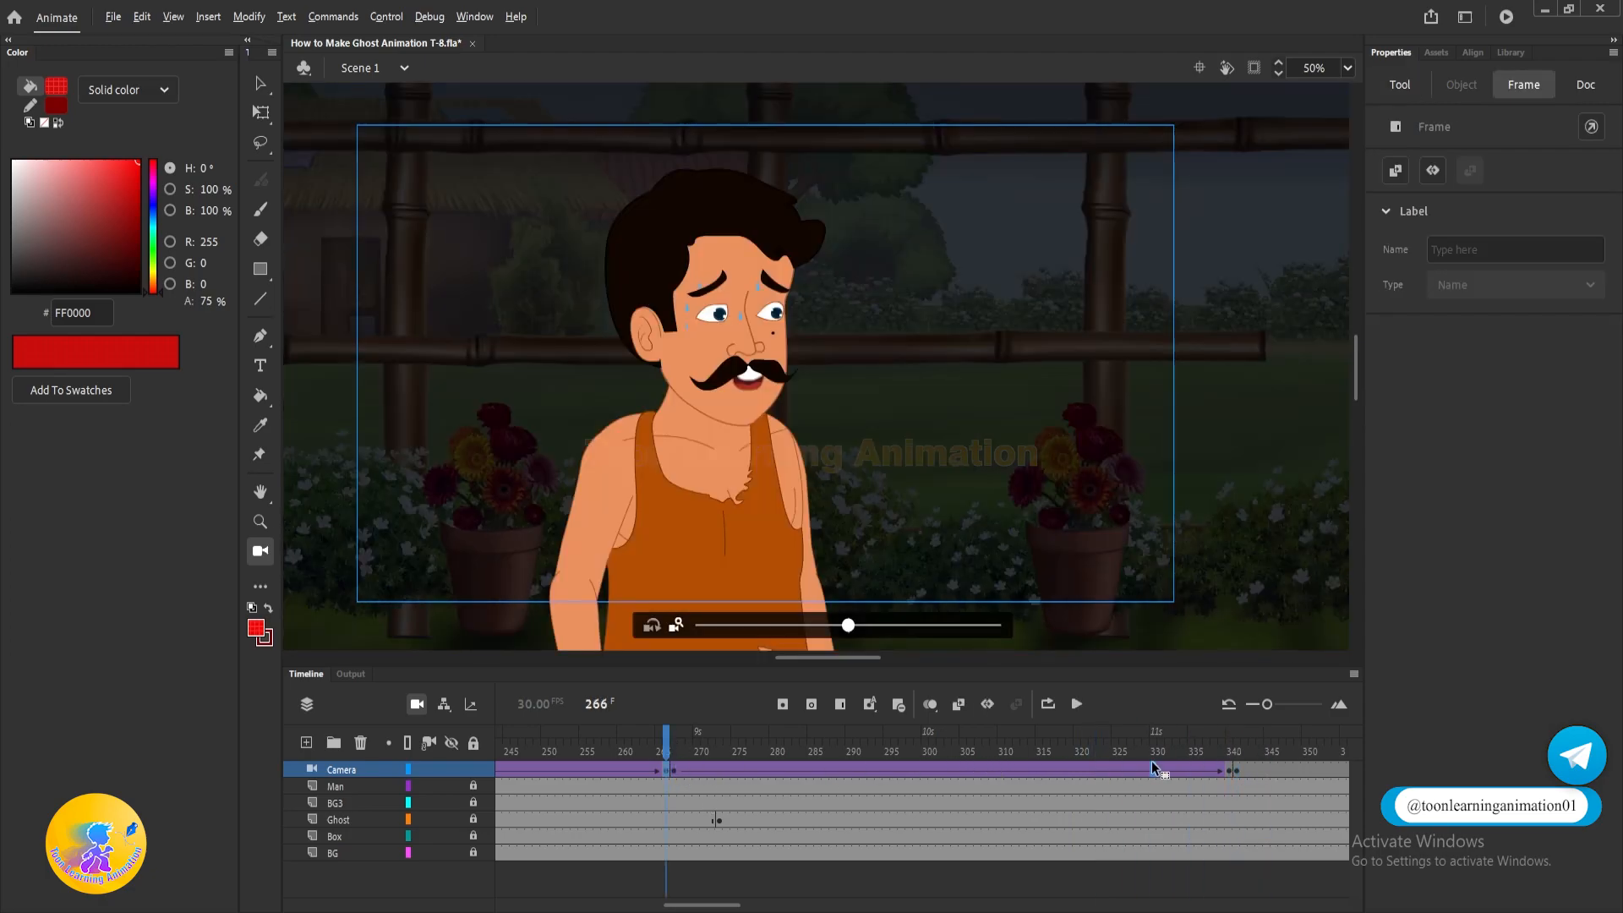
pyautogui.click(1236, 748)
pyautogui.click(1236, 764)
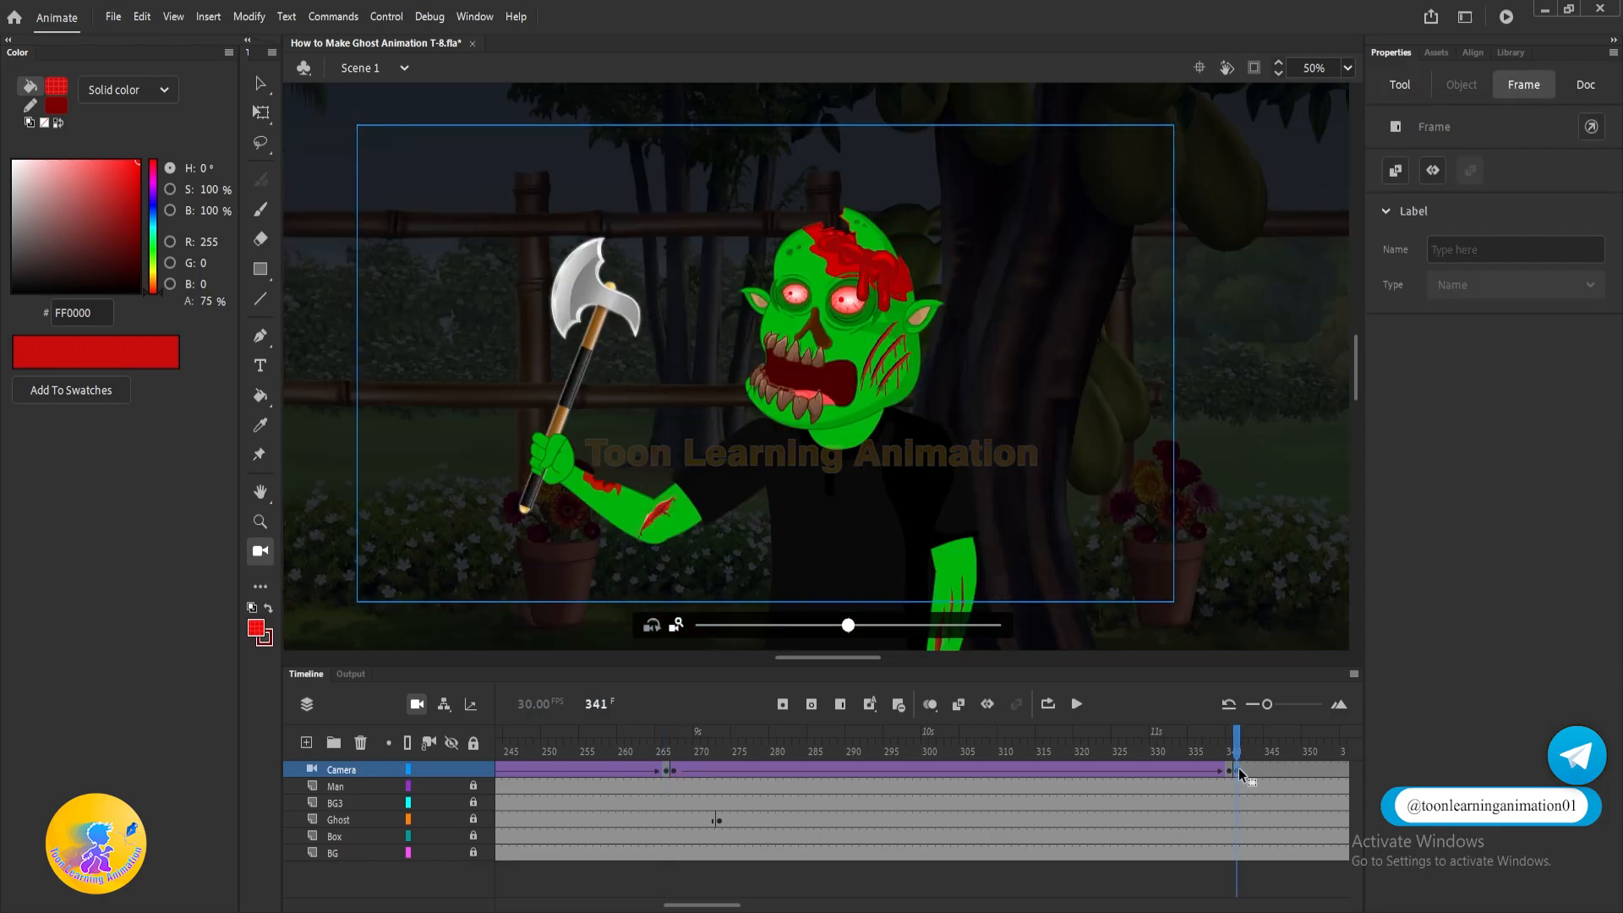
pyautogui.click(928, 416)
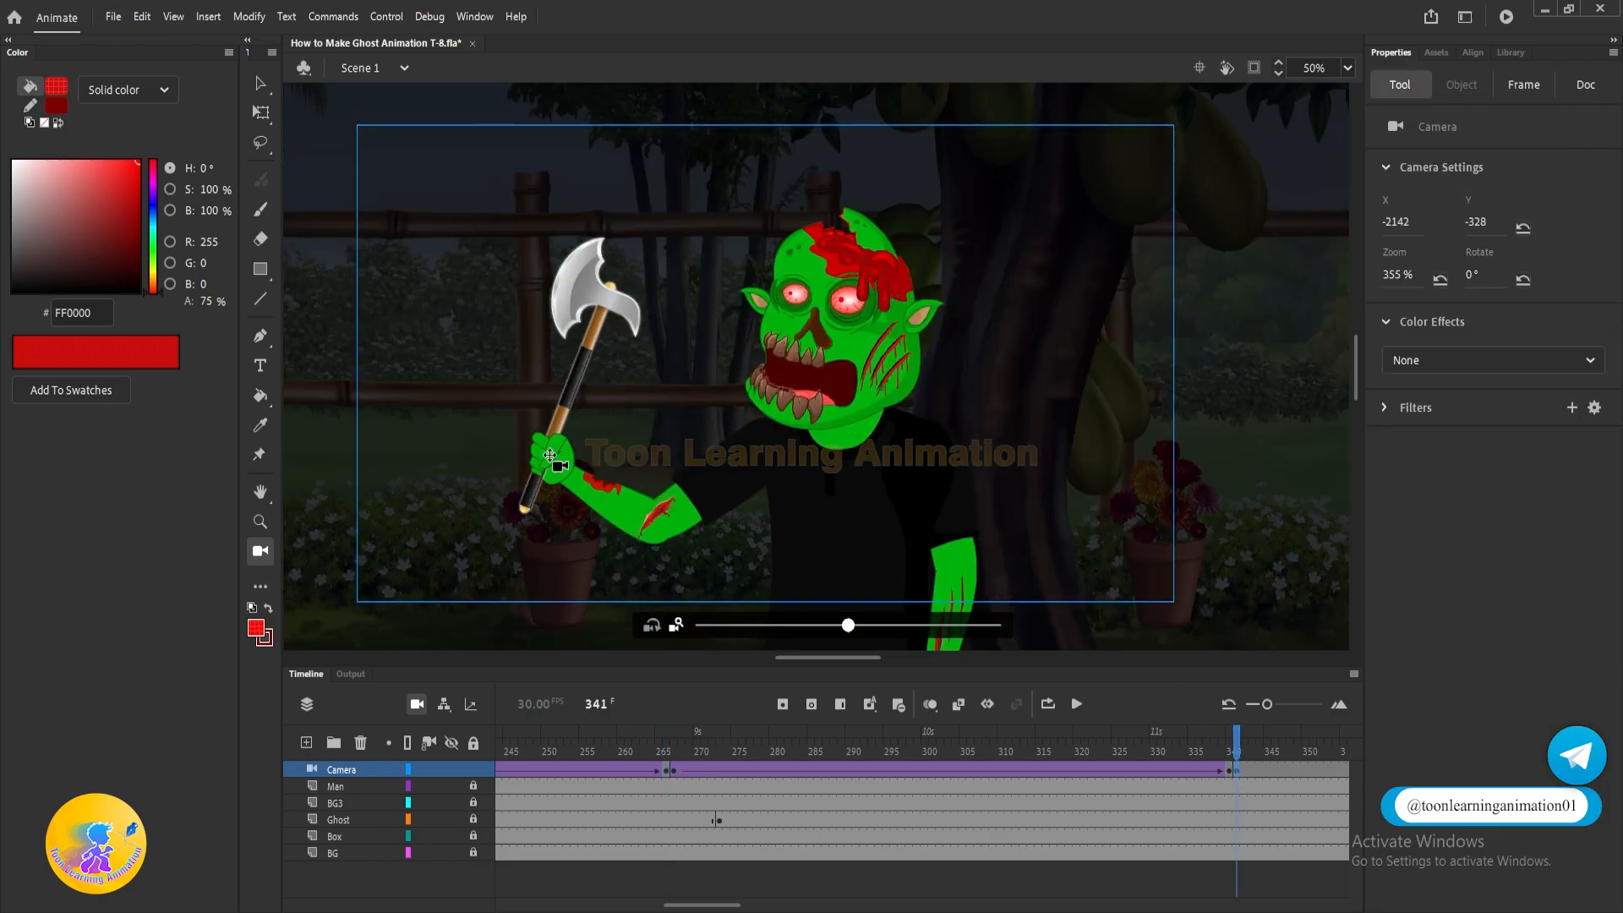
pyautogui.moveTo(569, 455); pyautogui.dragTo(527, 455)
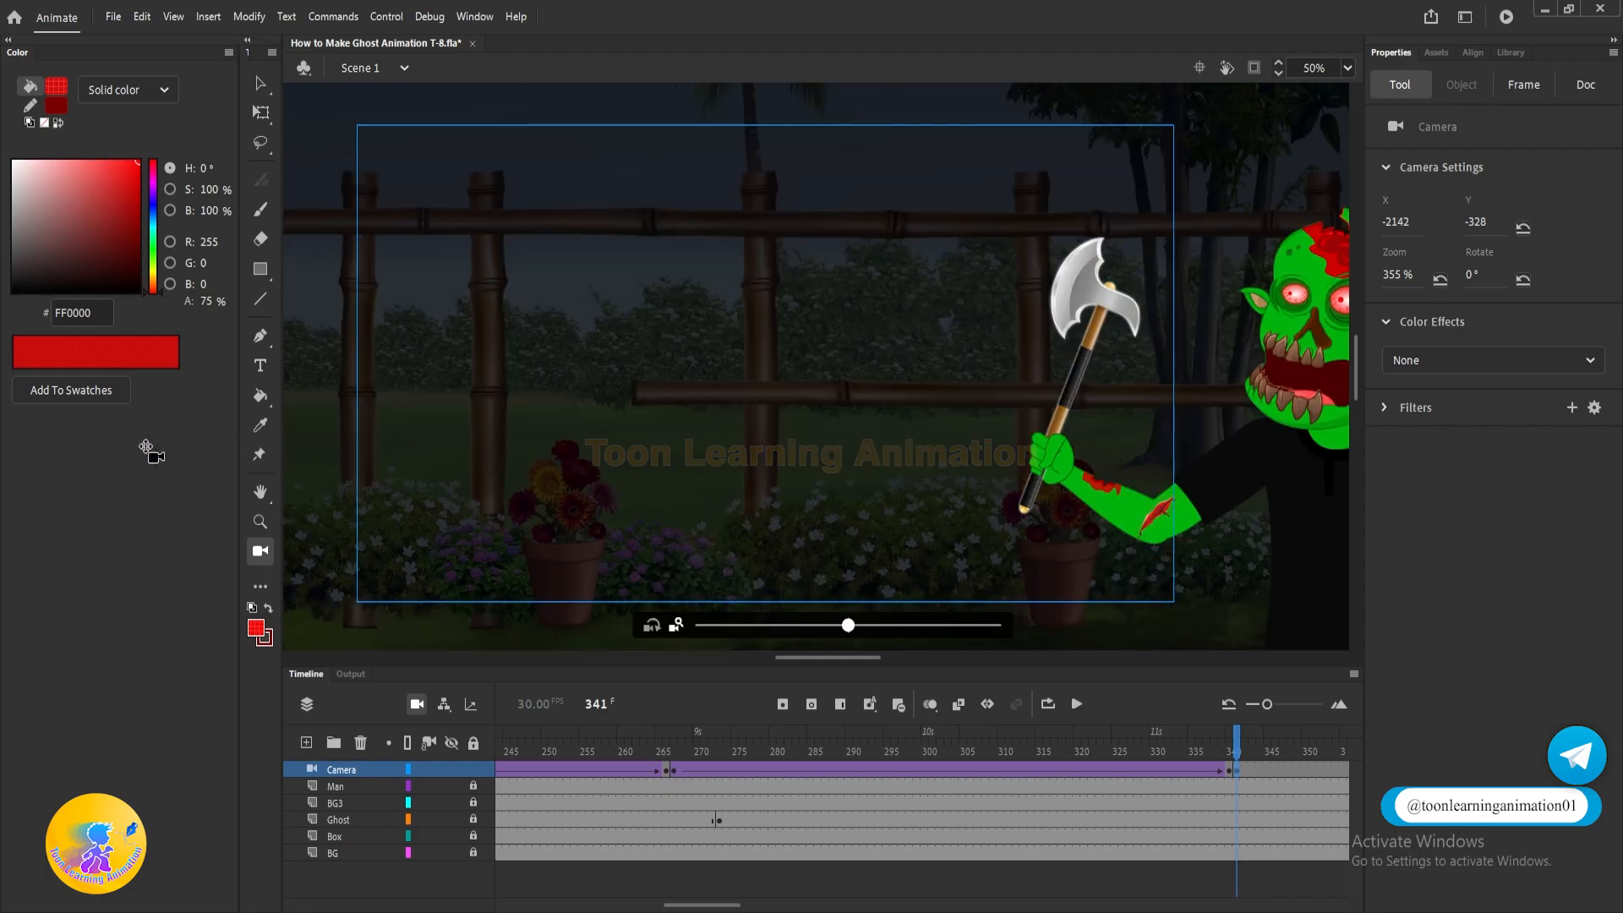
pyautogui.moveTo(147, 446); pyautogui.dragTo(138, 447)
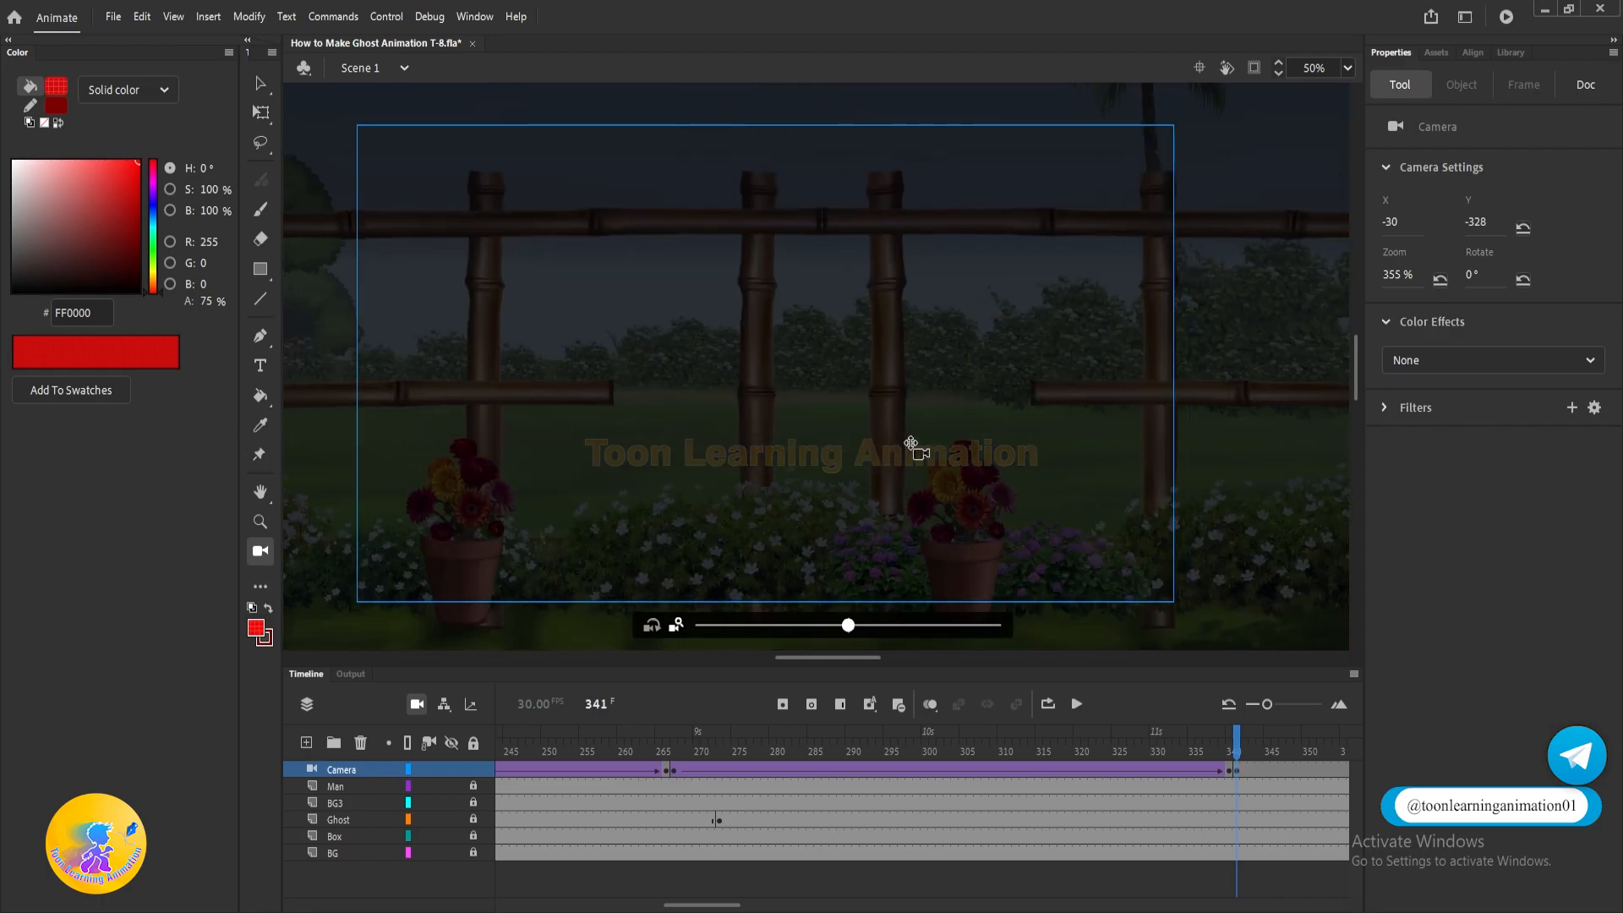
pyautogui.moveTo(532, 467); pyautogui.dragTo(647, 468)
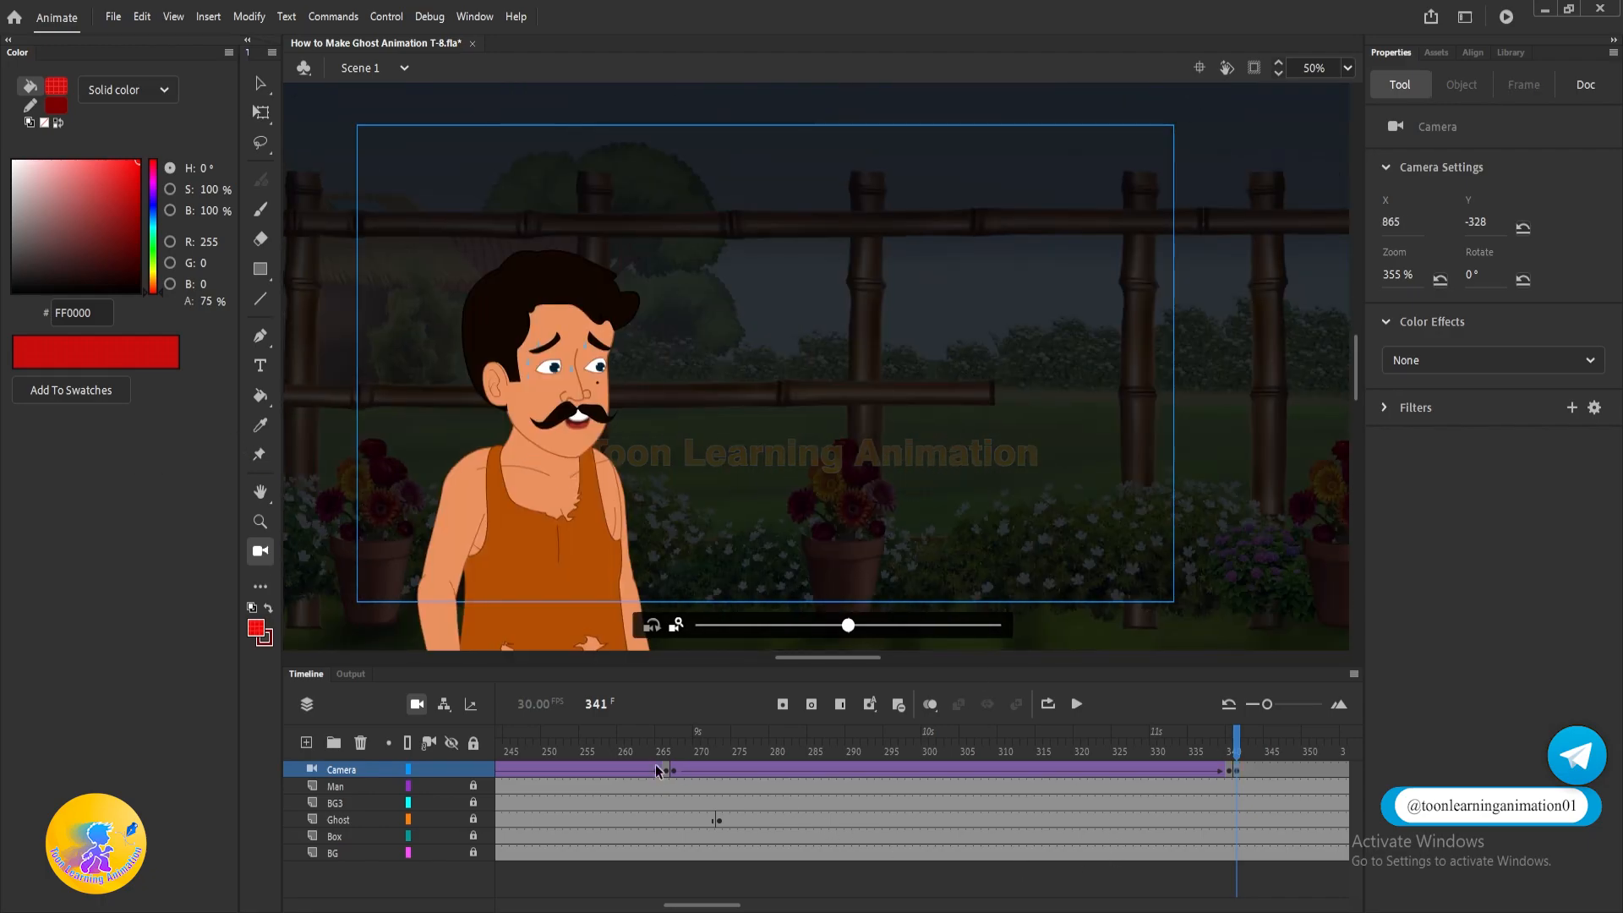
# Reframe the man with the Camera at frame 341 to 278% zoom at X 983, Y -545, using the frame 266 shot for comparison.
pyautogui.click(666, 769)
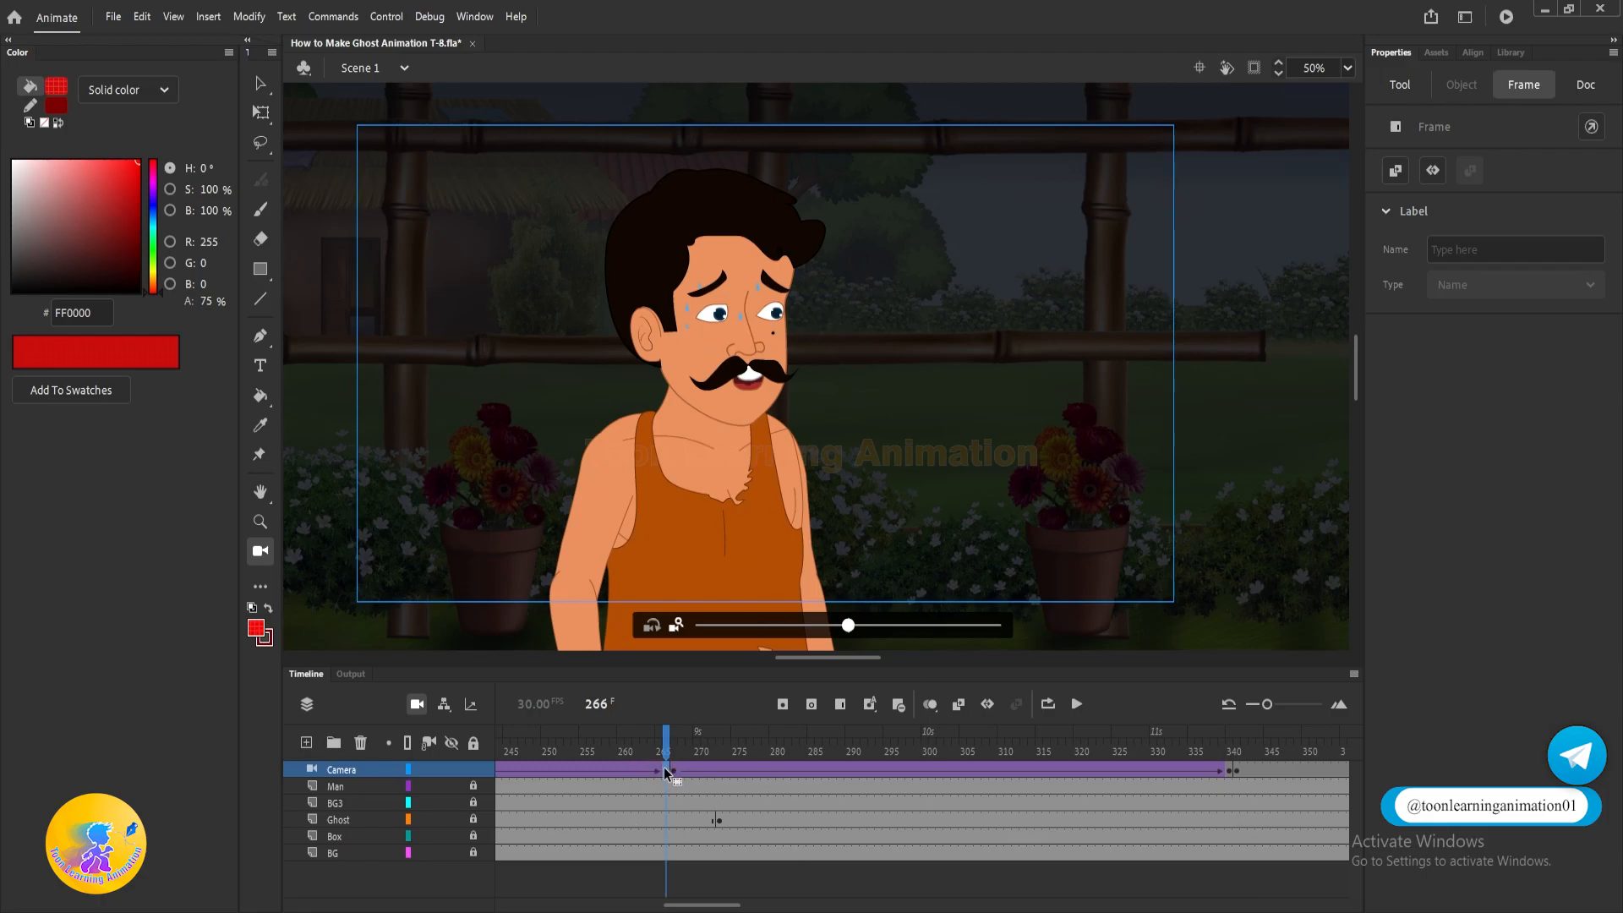
pyautogui.click(1237, 767)
pyautogui.moveTo(848, 625); pyautogui.dragTo(710, 626)
pyautogui.moveTo(948, 425); pyautogui.dragTo(1026, 420)
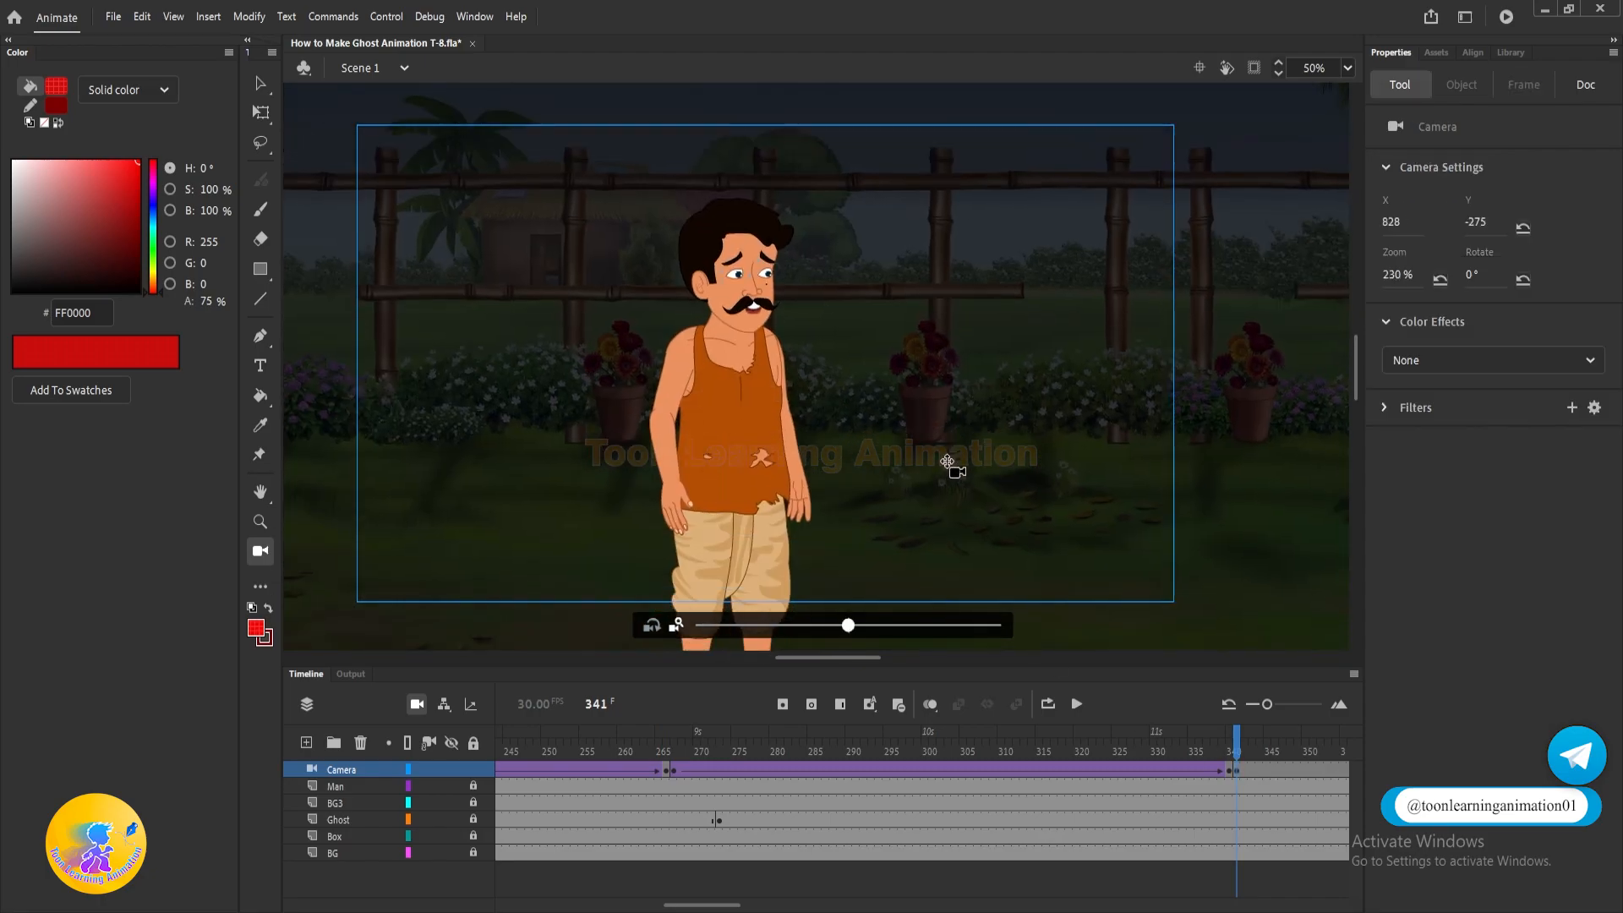
pyautogui.moveTo(1277, 752); pyautogui.dragTo(663, 759)
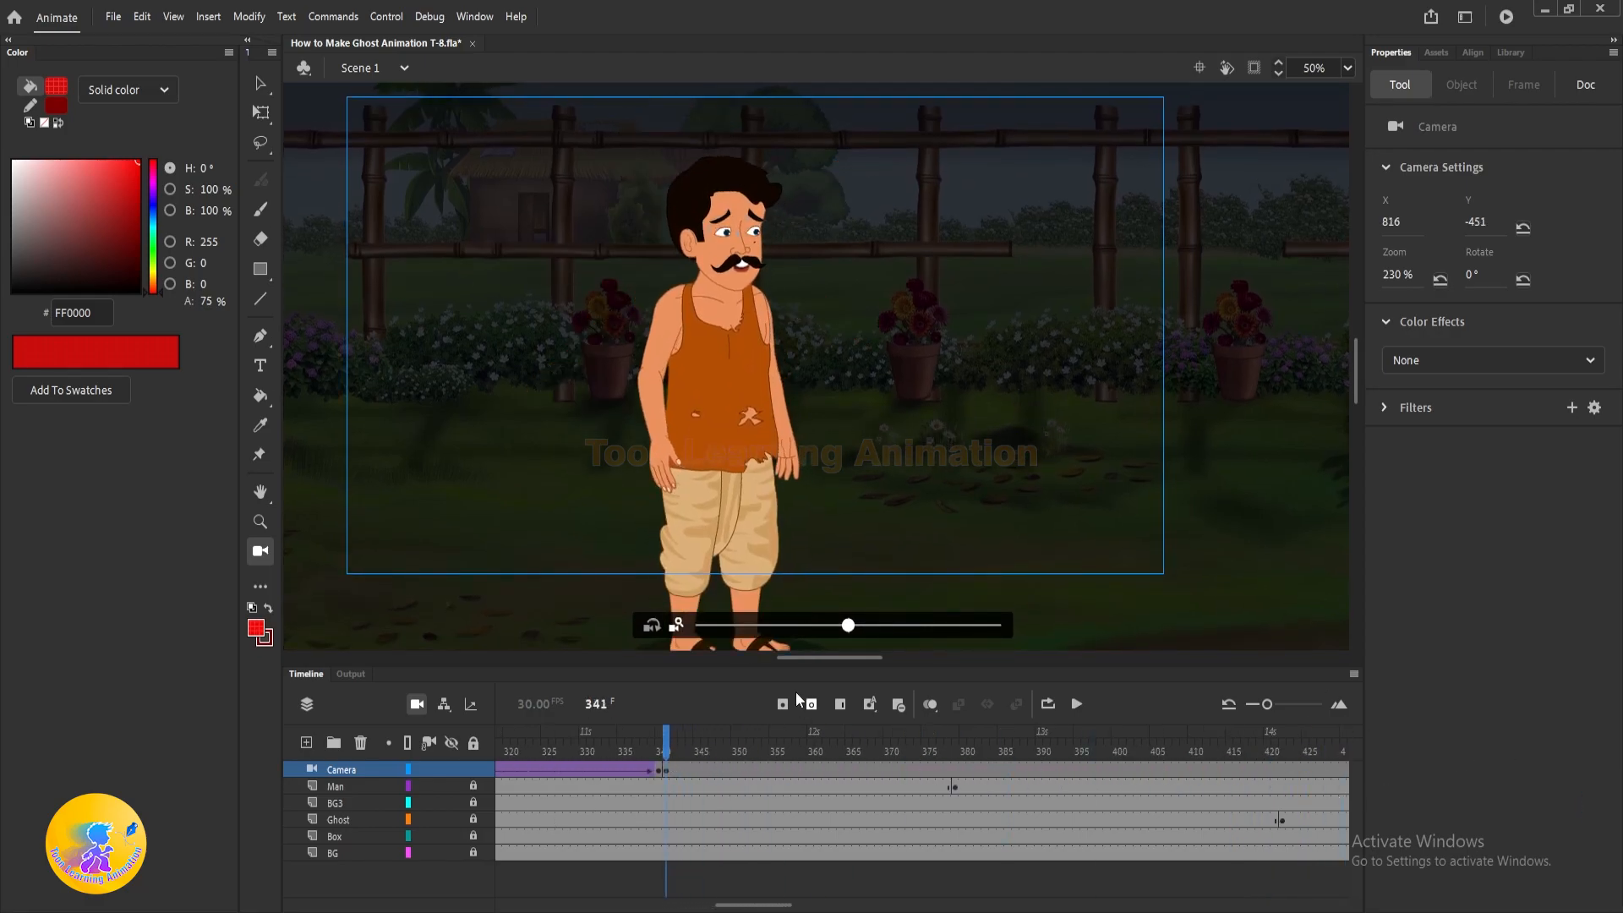
pyautogui.scroll(3, 902, 499)
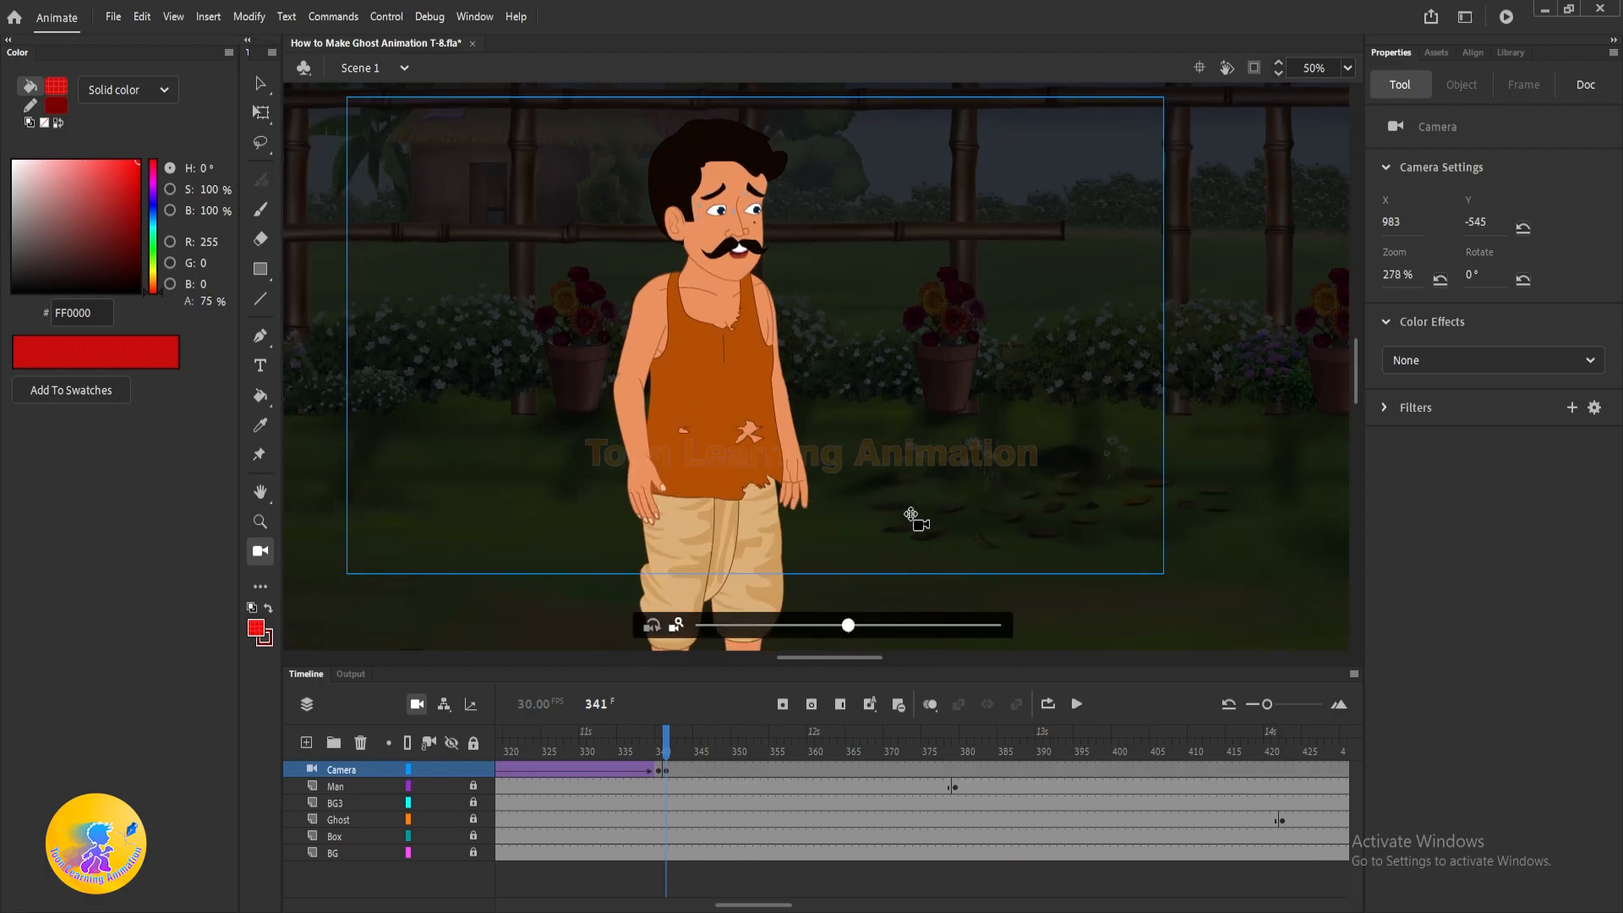
# Remove the frames from about 344 to 360 on the scene's layers and play back the cut to the man.
pyautogui.moveTo(686, 788); pyautogui.dragTo(814, 880)
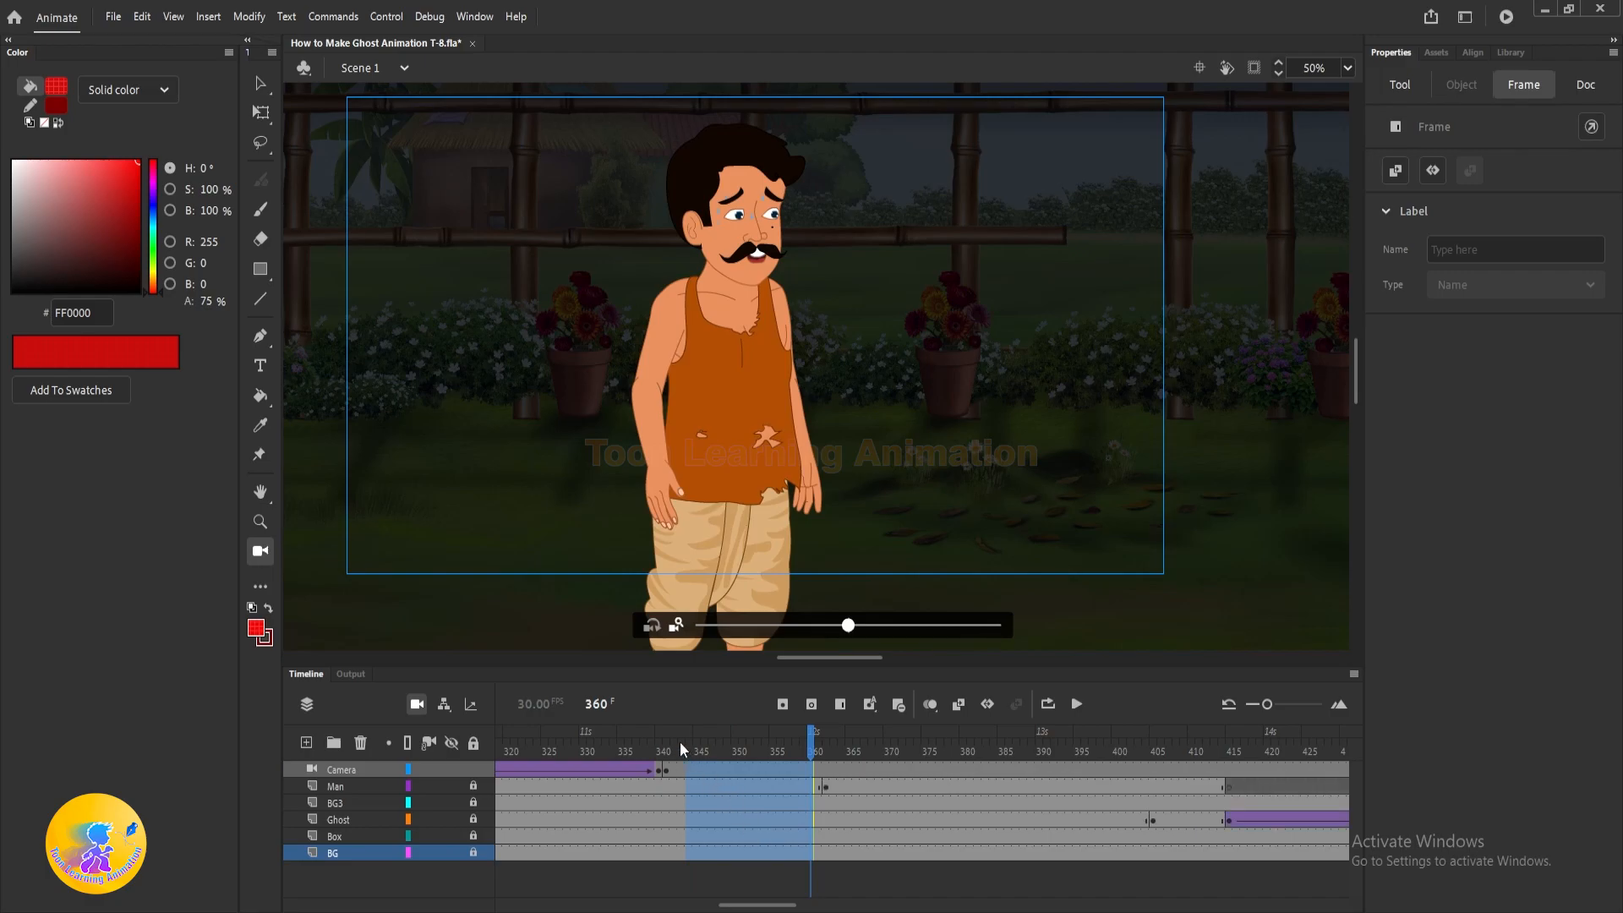
pyautogui.click(643, 734)
pyautogui.press('Return')
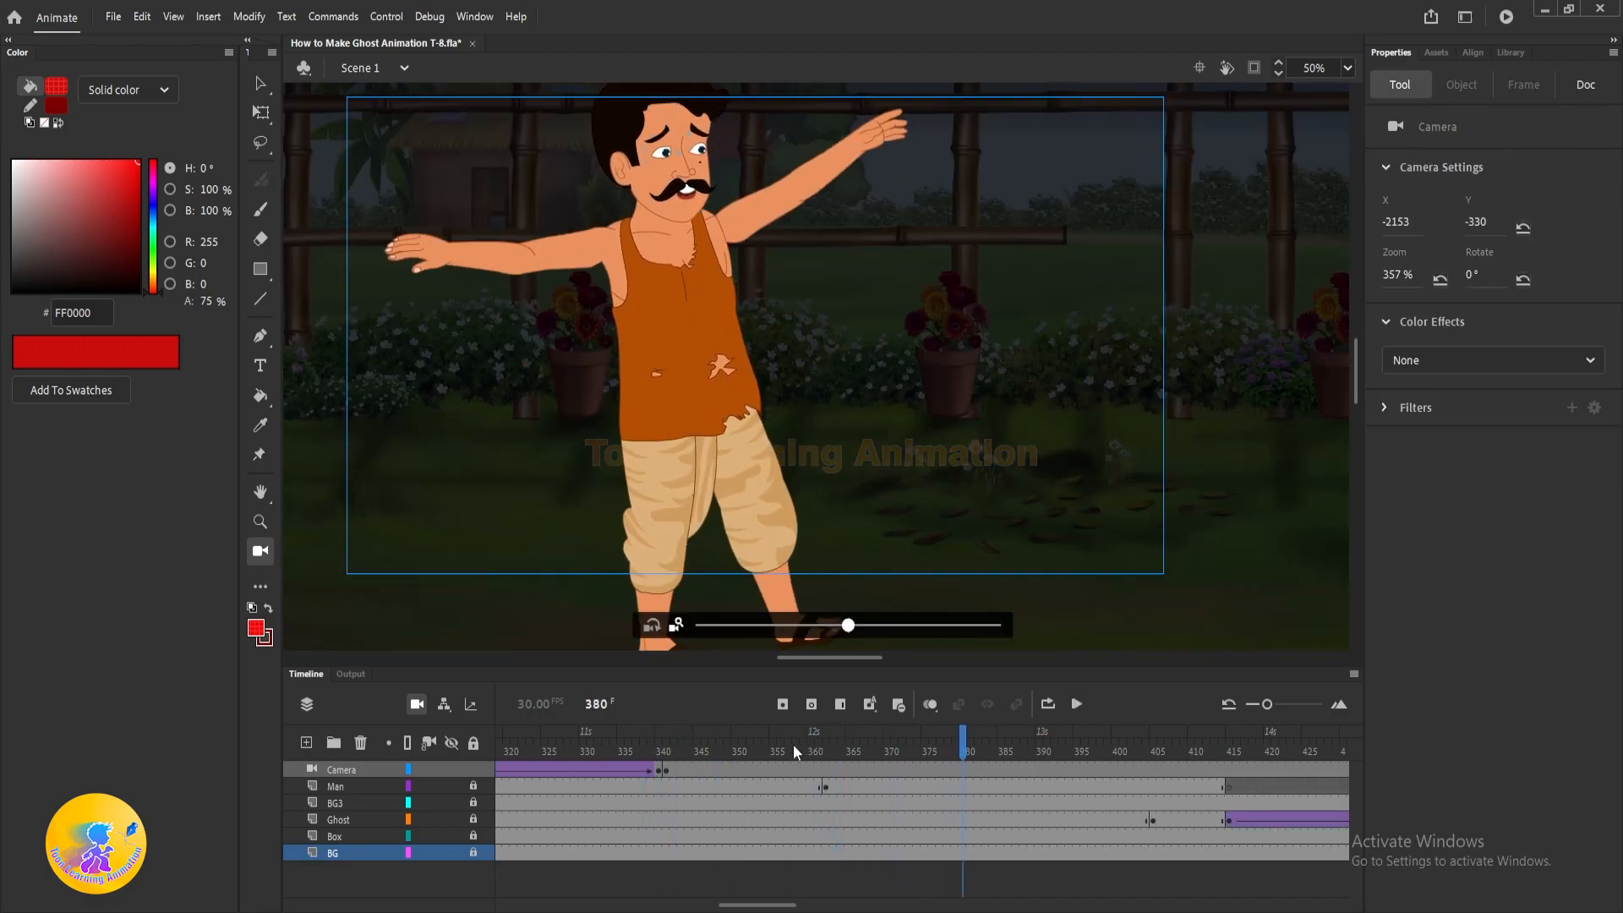
pyautogui.moveTo(798, 745); pyautogui.dragTo(645, 737)
pyautogui.press('Return')
# Add a Camera keyframe at frame 363 and zoom in on the man to 331% at X 1174, Y -638.
pyautogui.click(856, 770)
pyautogui.click(846, 773)
pyautogui.click(834, 769)
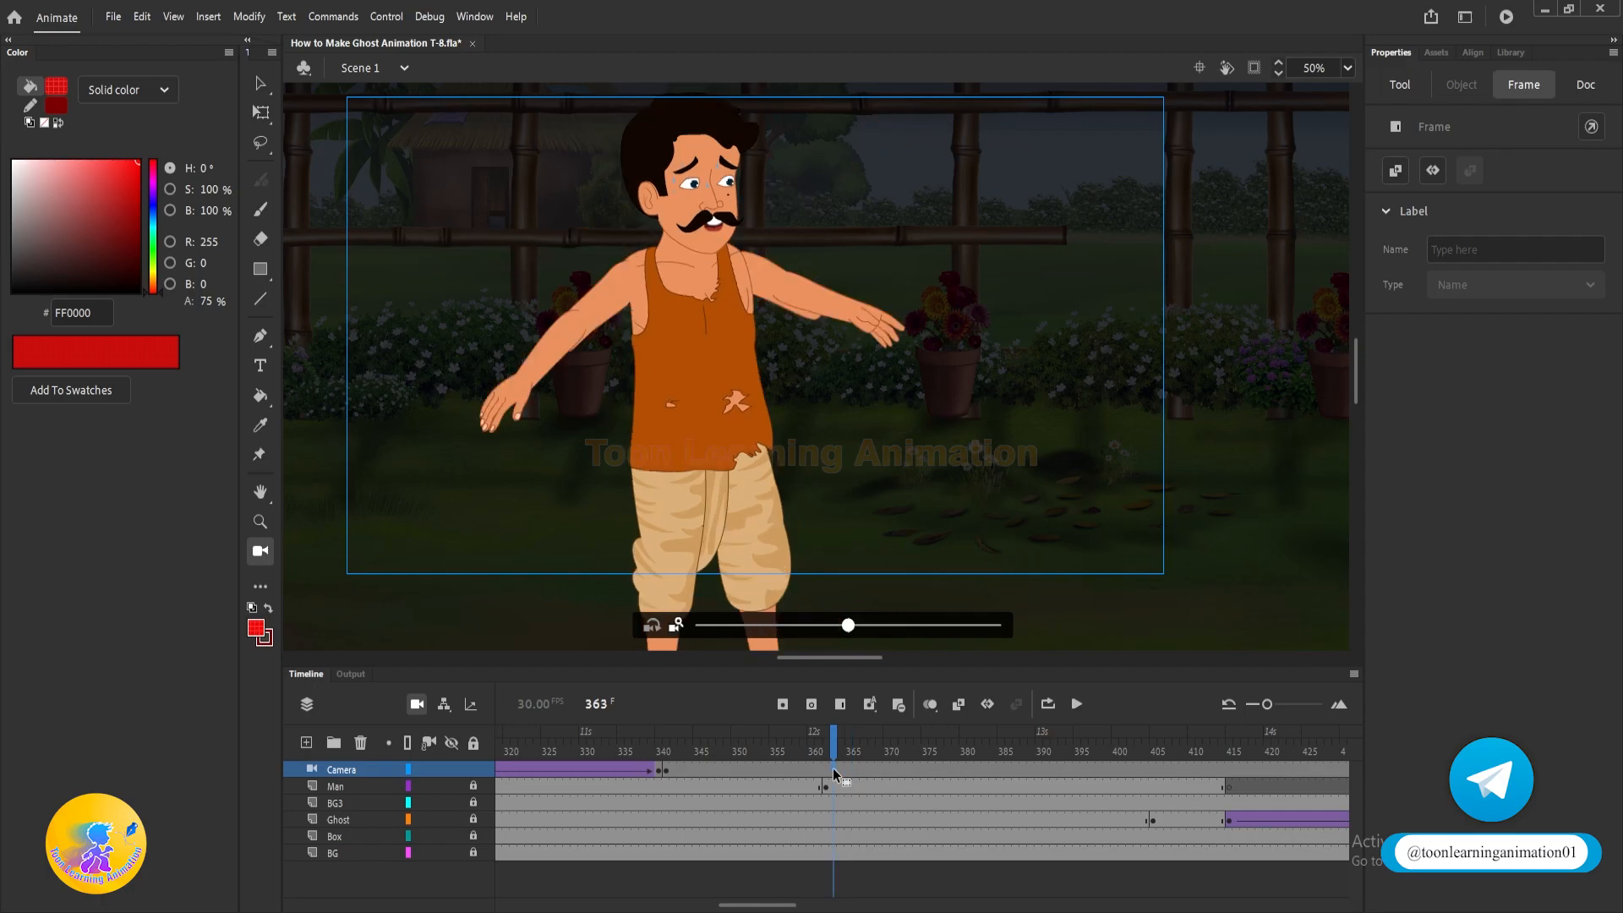
pyautogui.press('F6')
pyautogui.moveTo(848, 626); pyautogui.dragTo(898, 628)
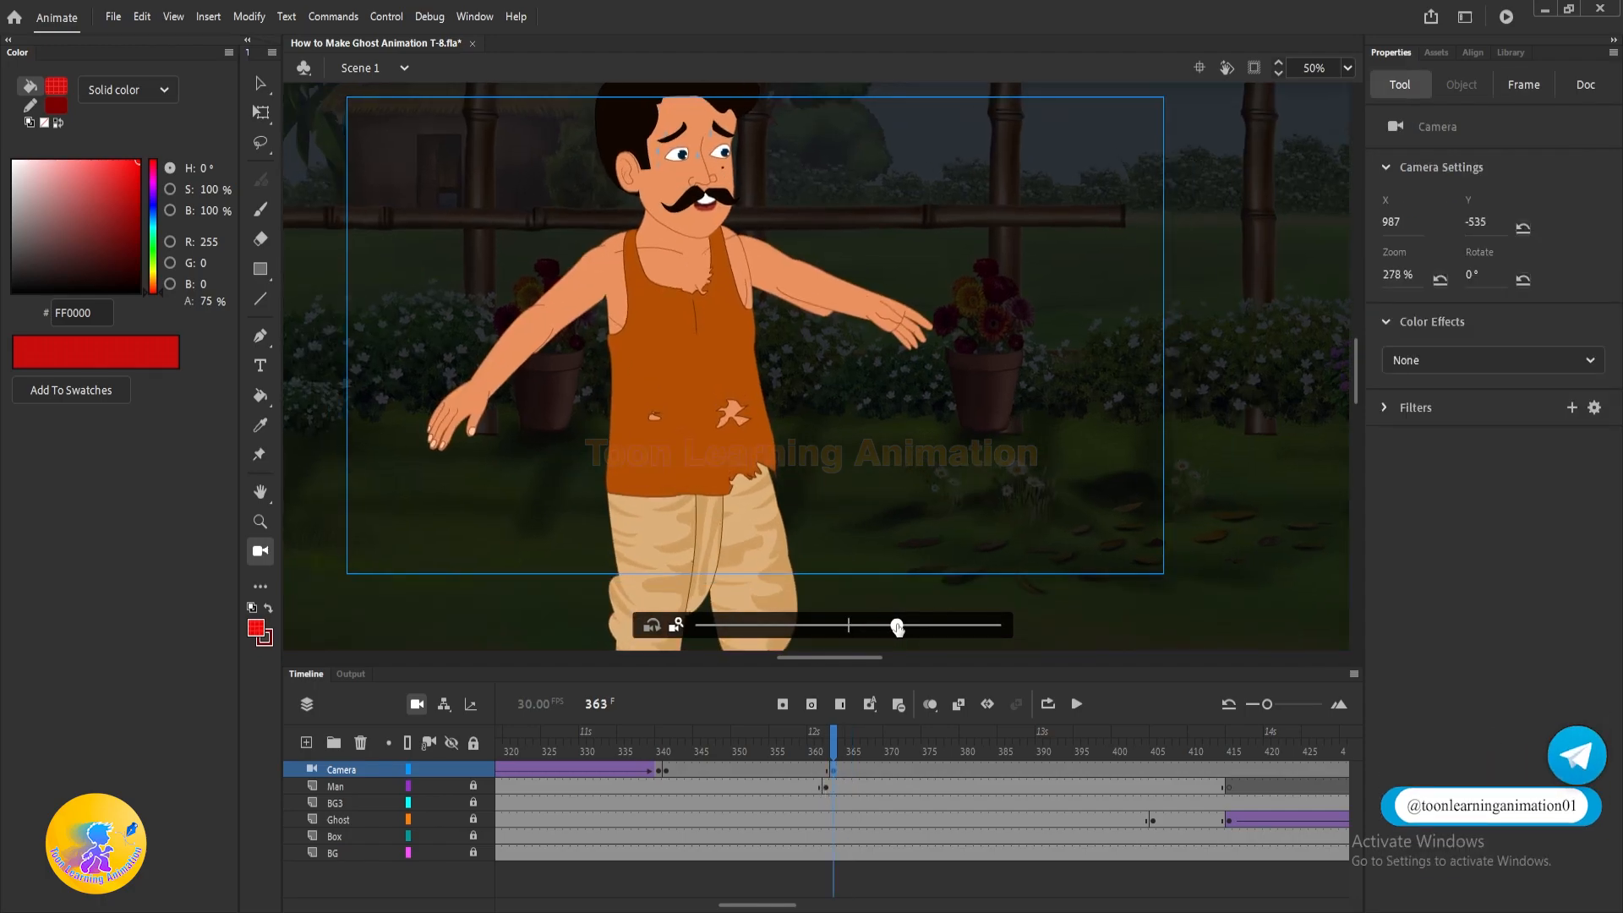
# Compare the camera framing at frames 341 and 363 and play back the man's shot.
pyautogui.click(667, 753)
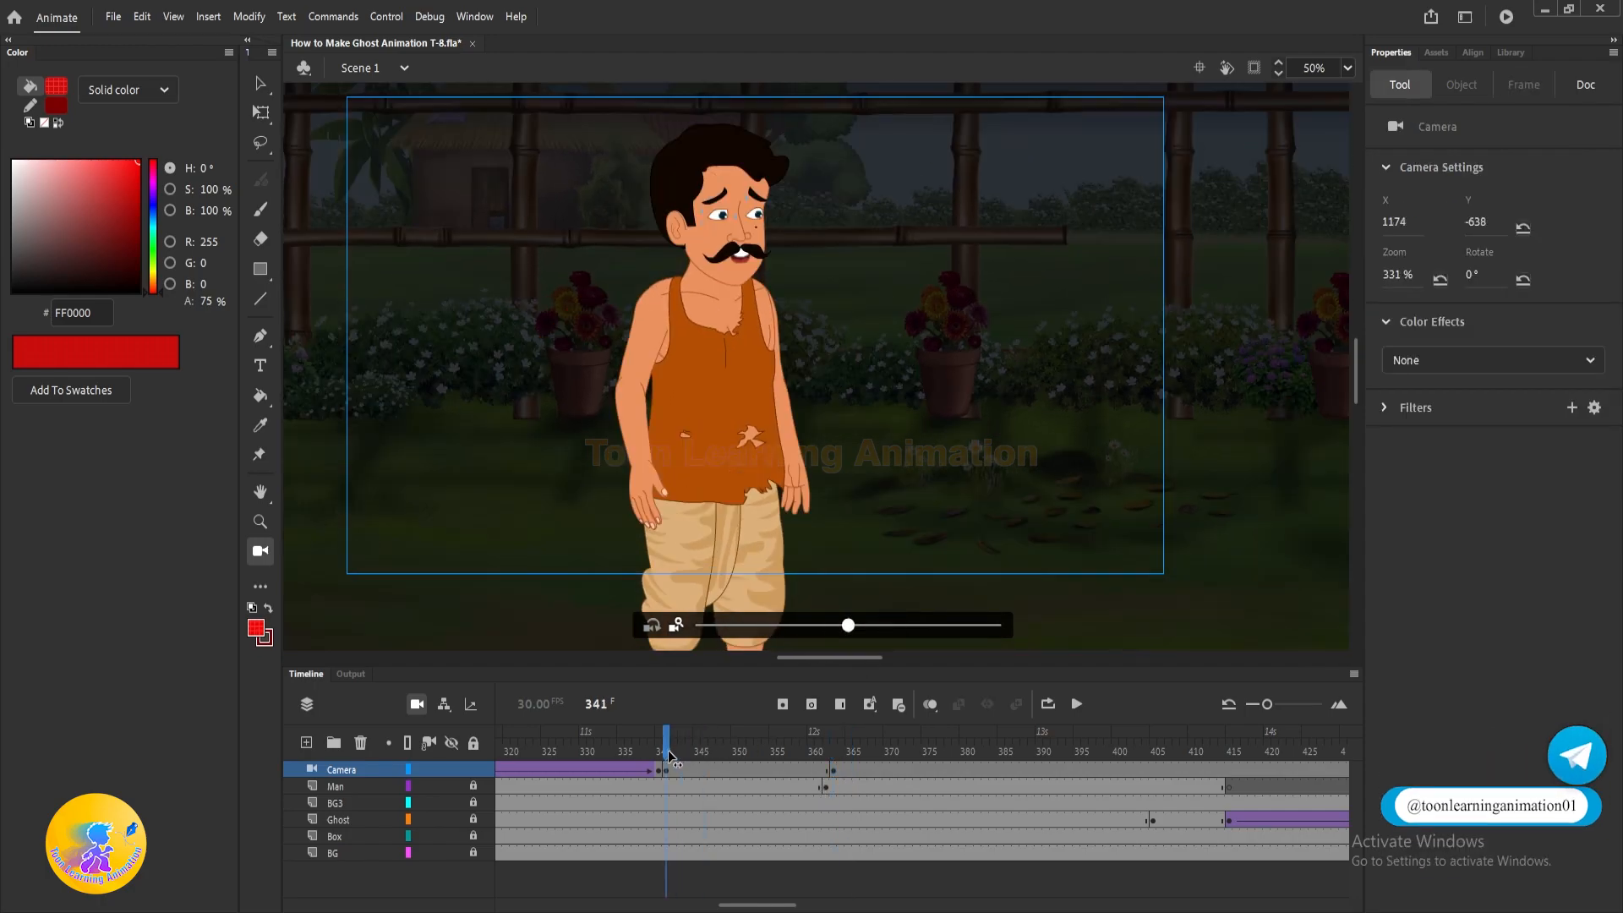
pyautogui.click(835, 769)
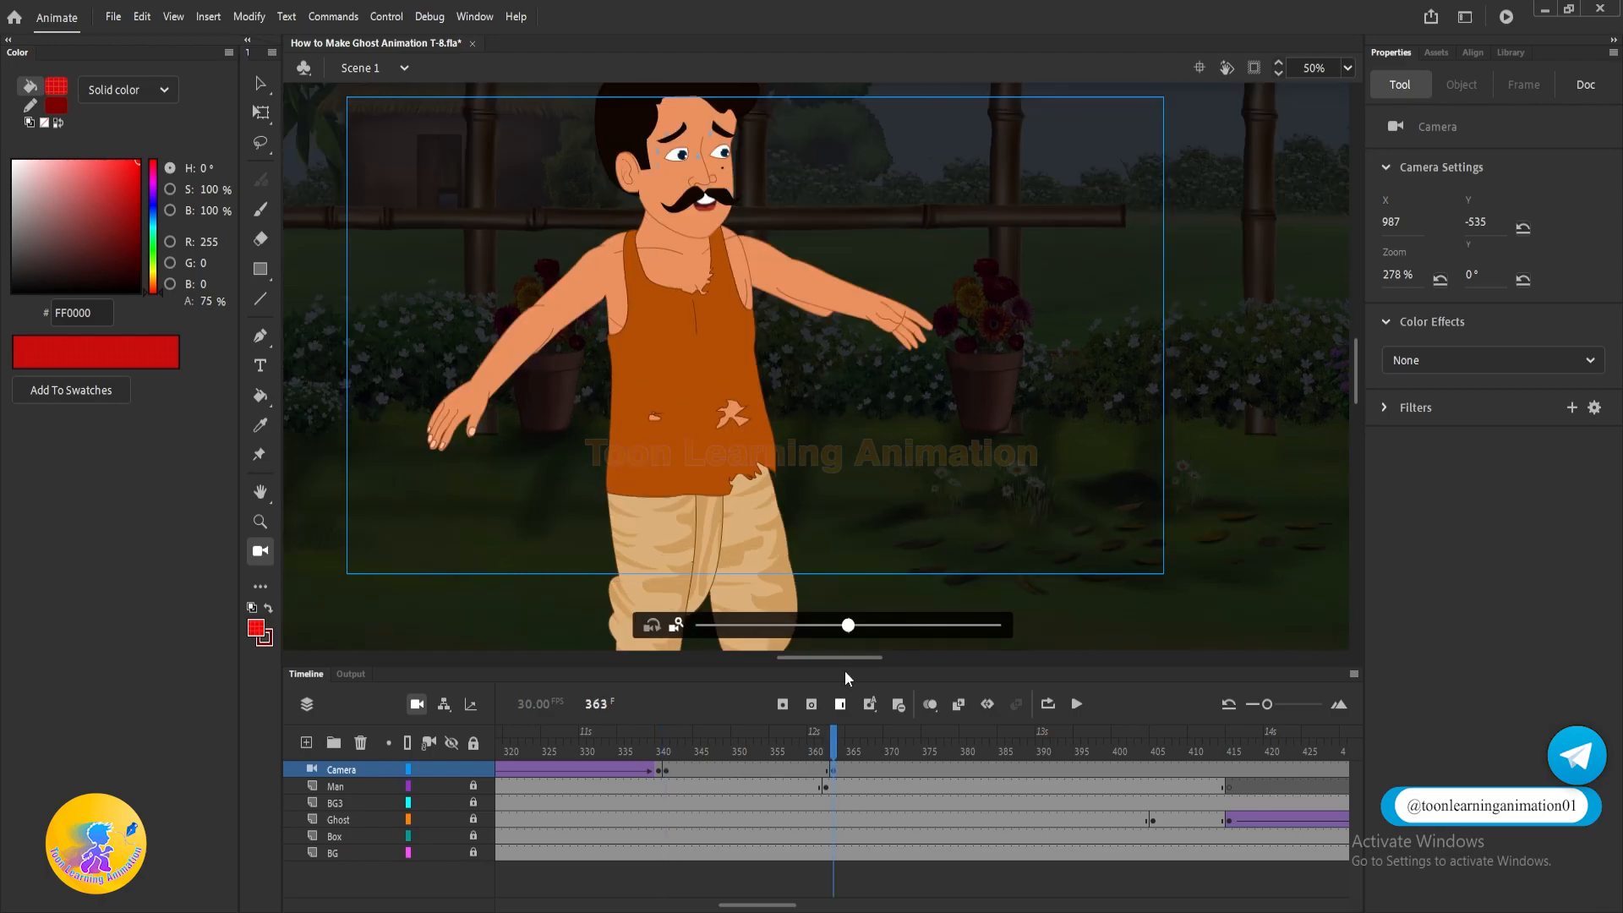
pyautogui.click(663, 755)
pyautogui.press('Return')
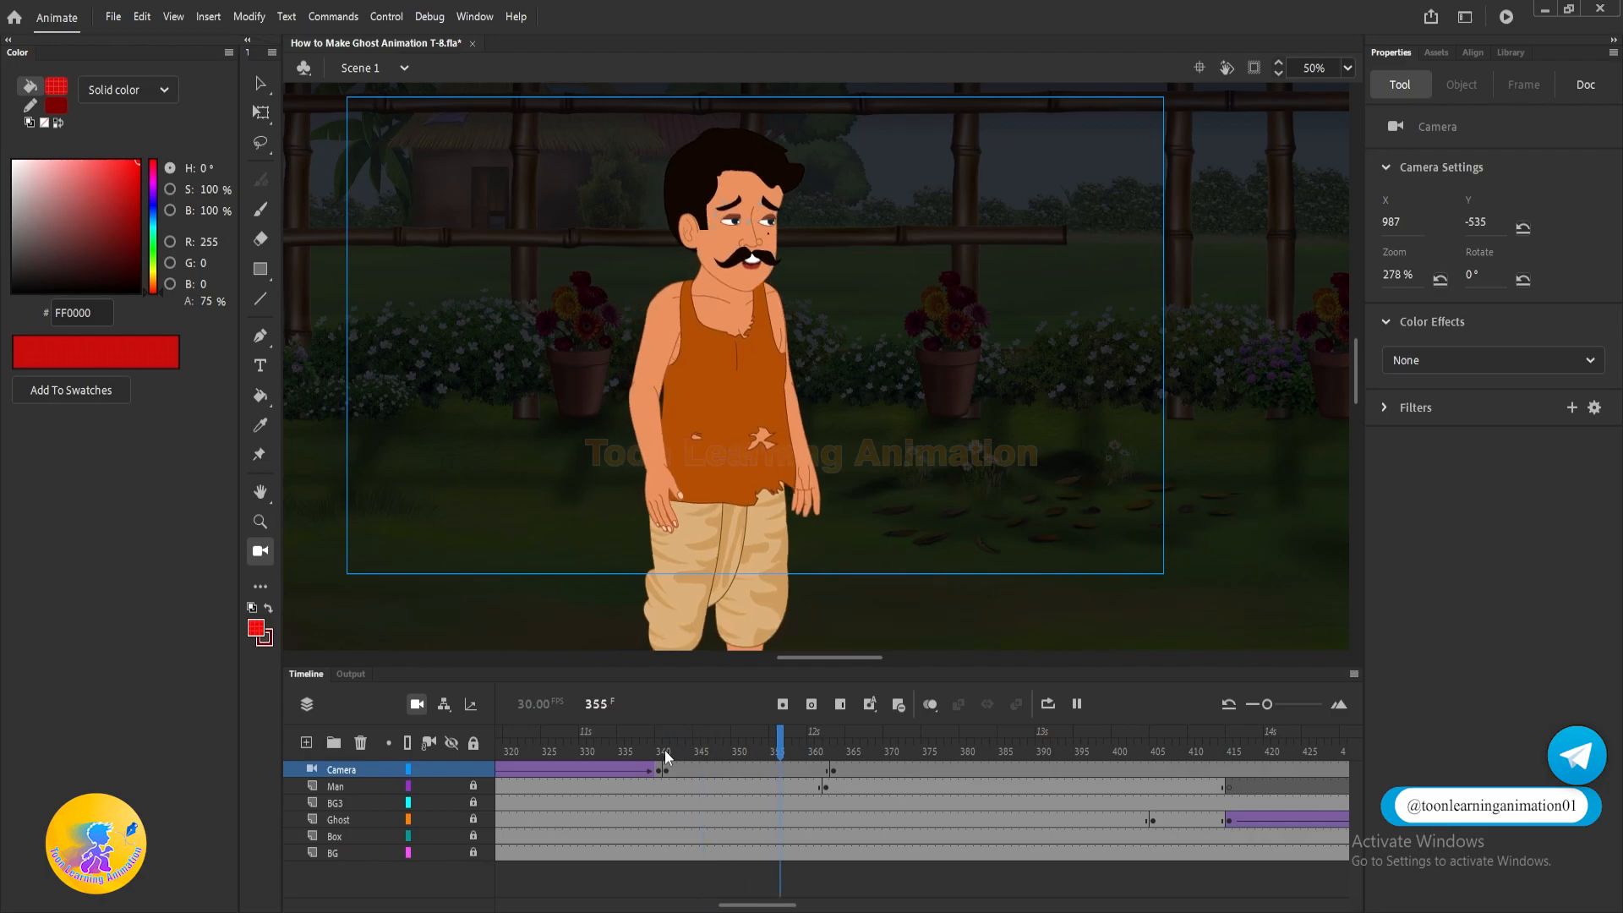
# Add a Camera keyframe at frame 366 zoomed out to 187% at X 730, Y -392 so the man's full body fits.
pyautogui.click(856, 768)
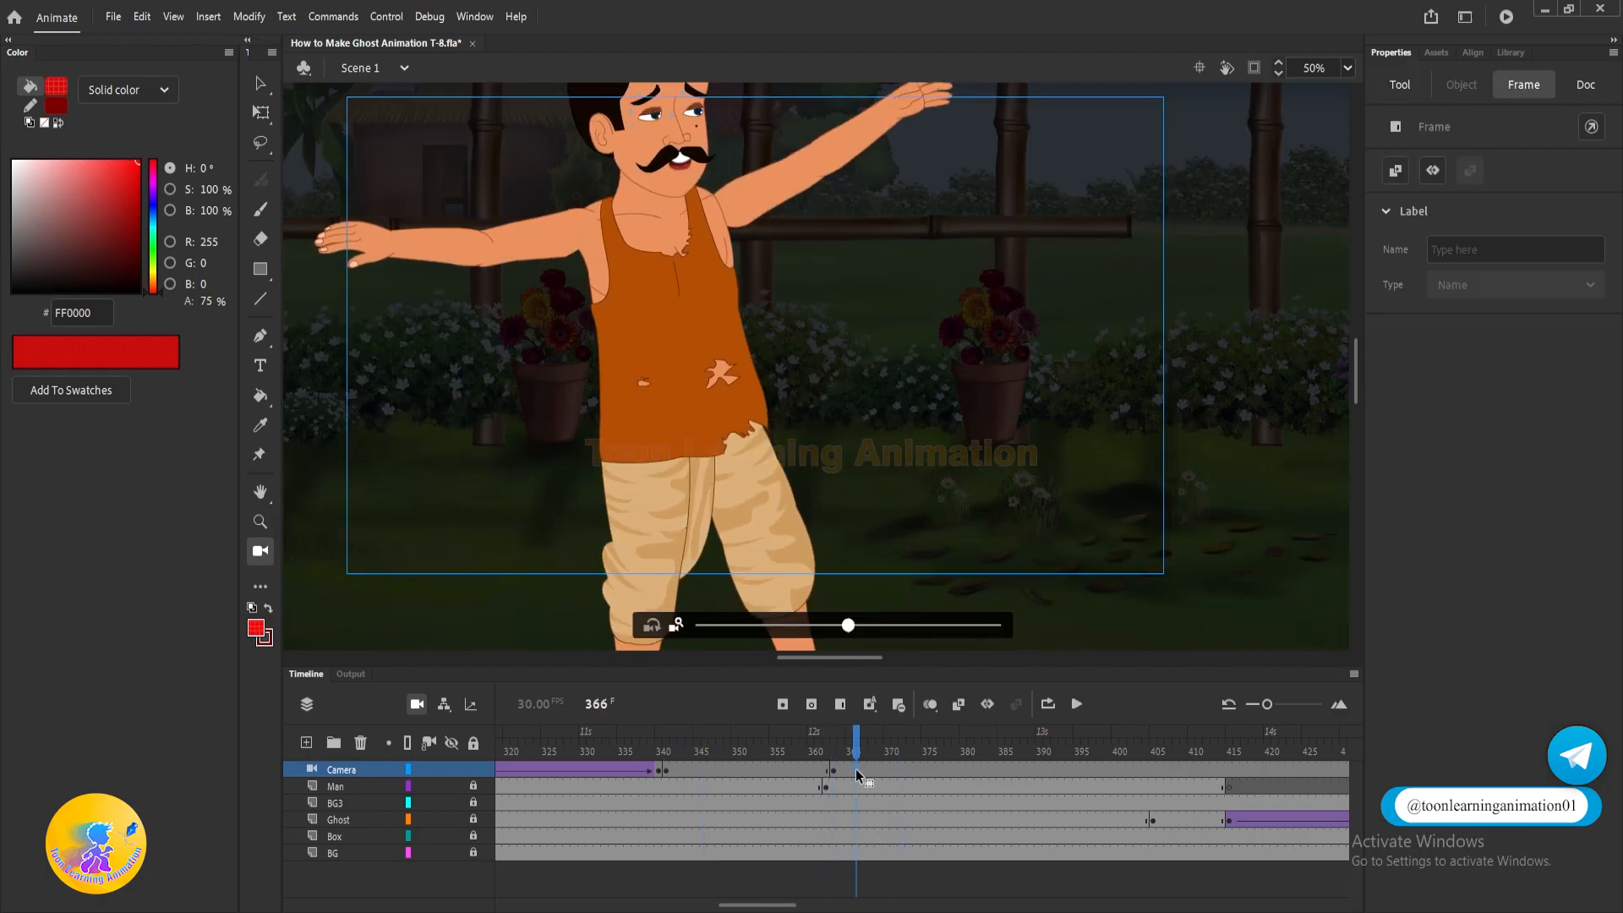
pyautogui.press('F6')
pyautogui.click(751, 629)
pyautogui.moveTo(995, 424); pyautogui.dragTo(970, 450)
pyautogui.moveTo(854, 628); pyautogui.dragTo(837, 627)
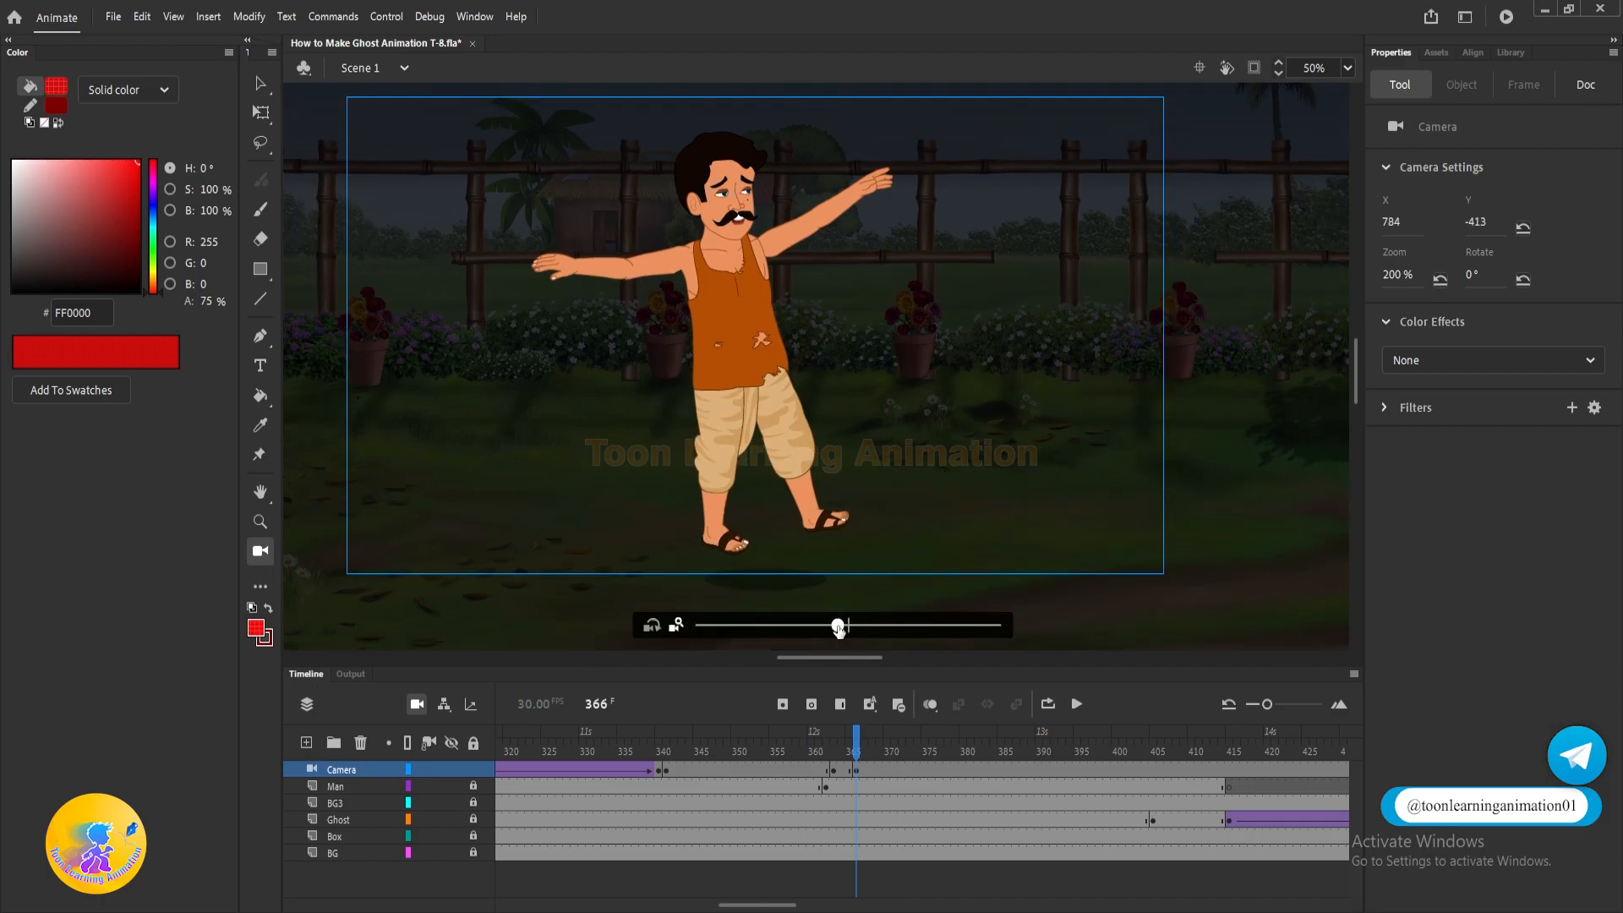
pyautogui.moveTo(935, 410); pyautogui.dragTo(943, 420)
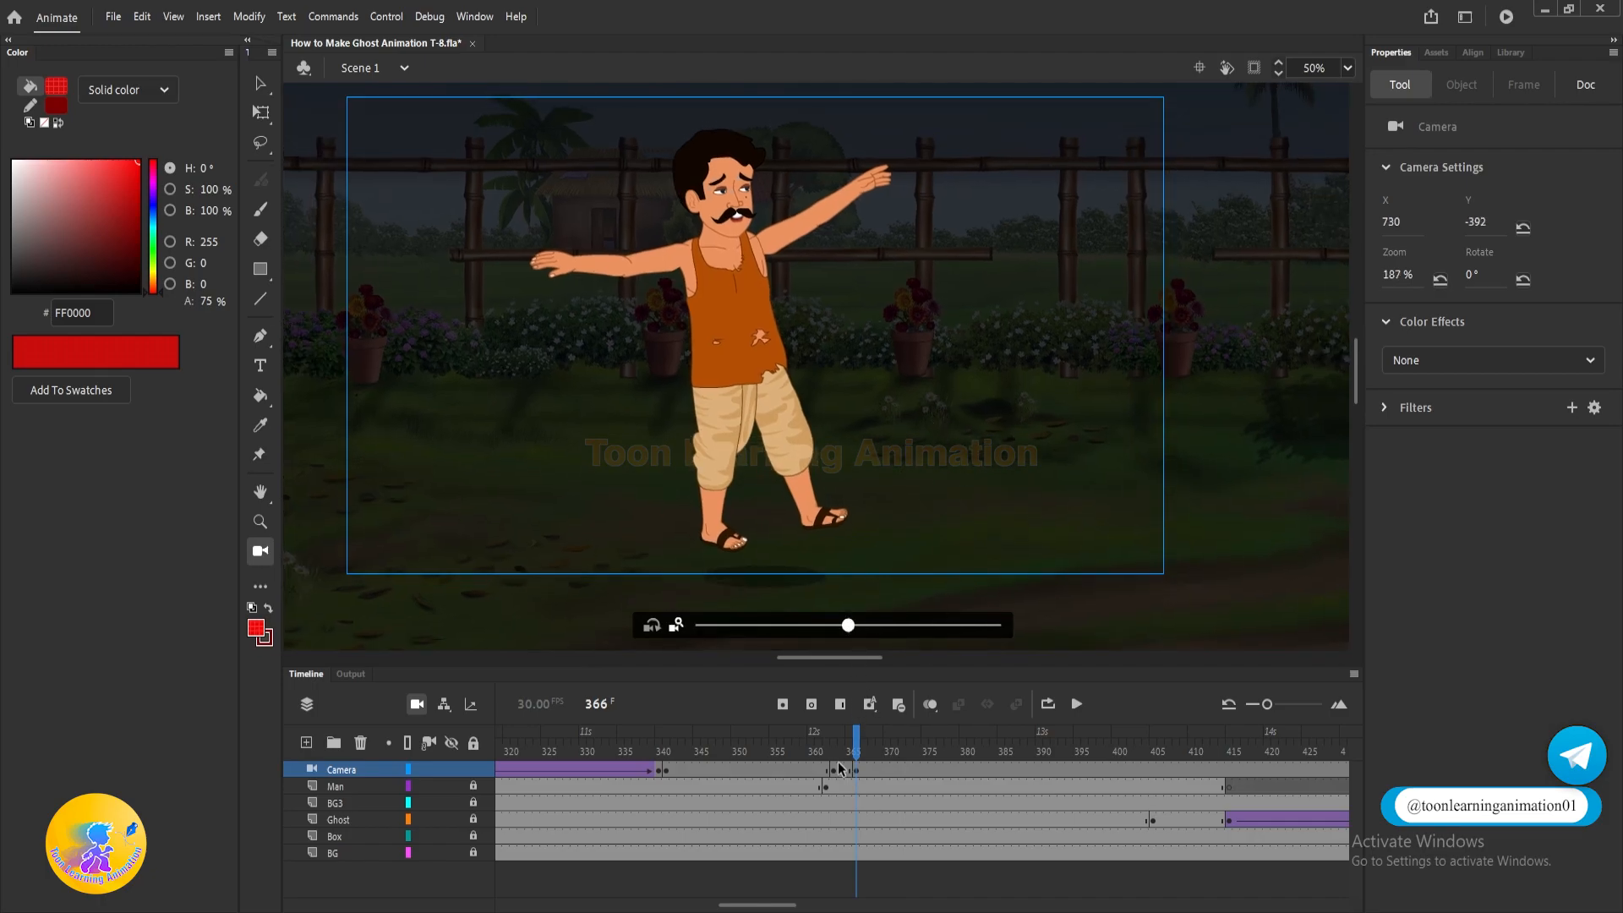
# Create classic tweens between the Camera keyframes at frames 341, 363 and 366 and play back the zooms.
pyautogui.rightClick(780, 770)
pyautogui.click(862, 254)
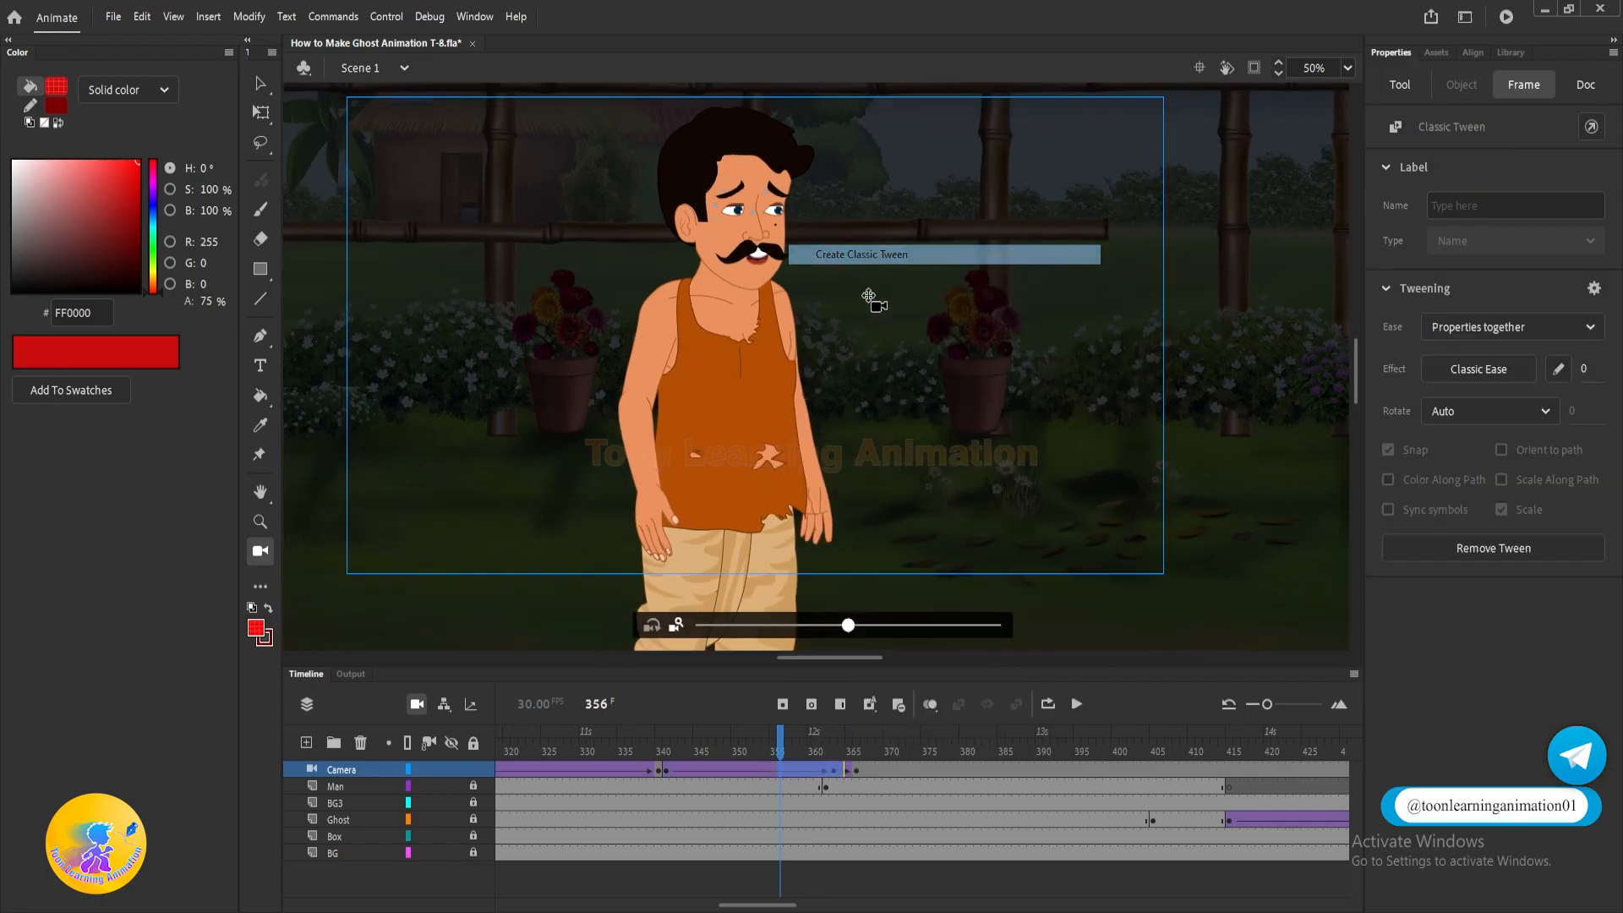
pyautogui.click(642, 767)
pyautogui.press('Return')
pyautogui.press('Return')
# Pan the Camera at frame 363 to fit the man's whole head in the shot and play back the zooms.
pyautogui.click(834, 752)
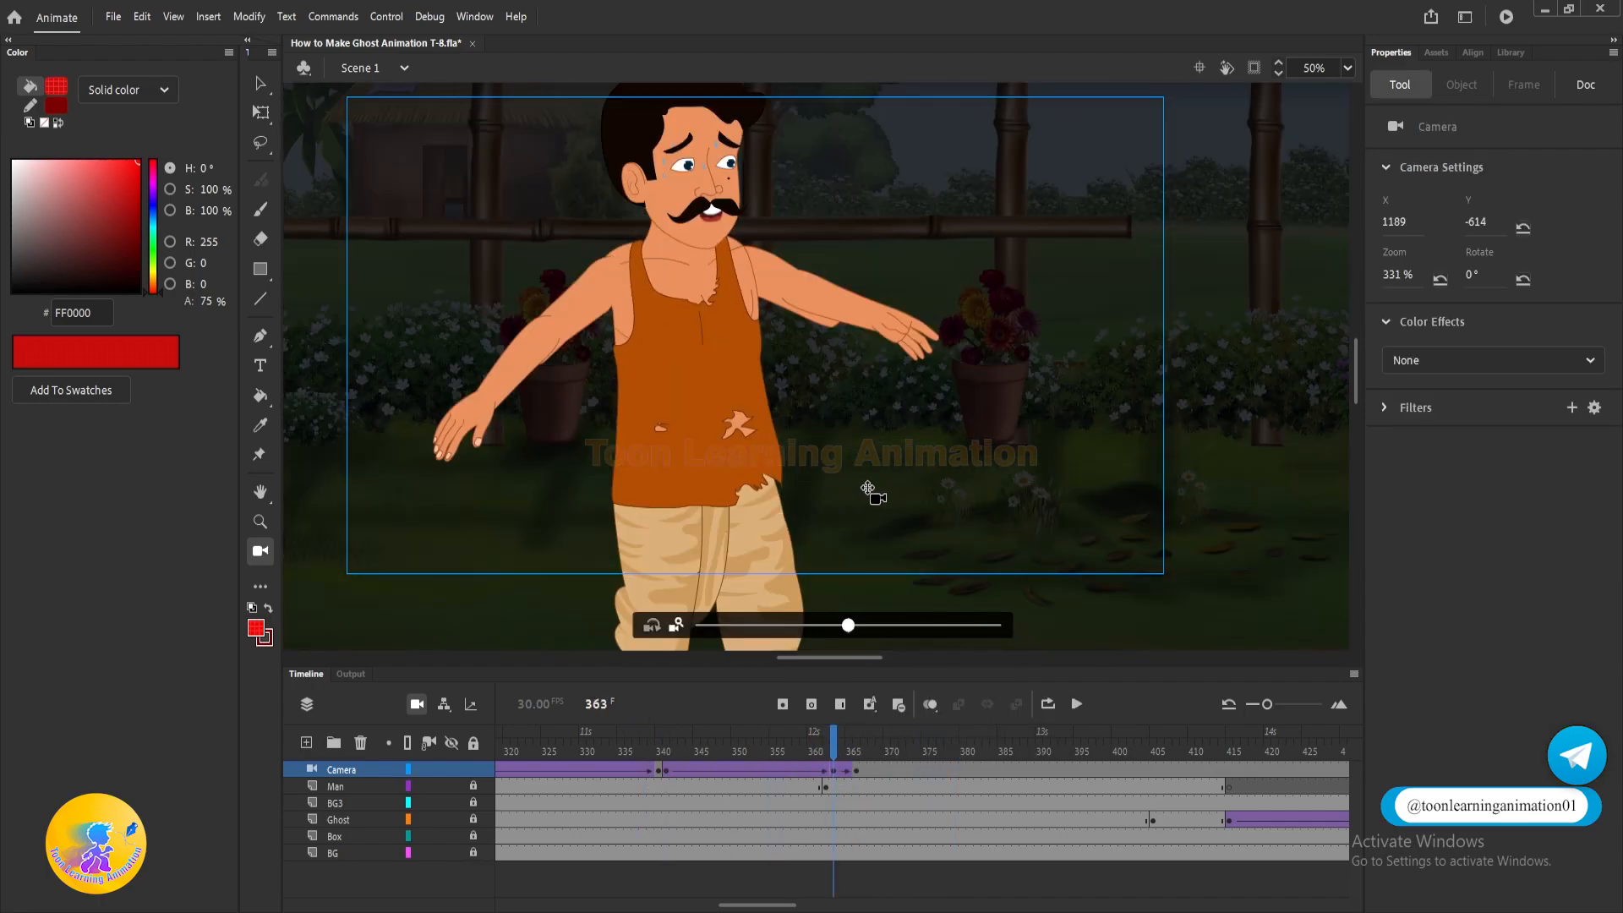
pyautogui.moveTo(867, 488); pyautogui.dragTo(862, 467)
pyautogui.click(658, 751)
pyautogui.press('Return')
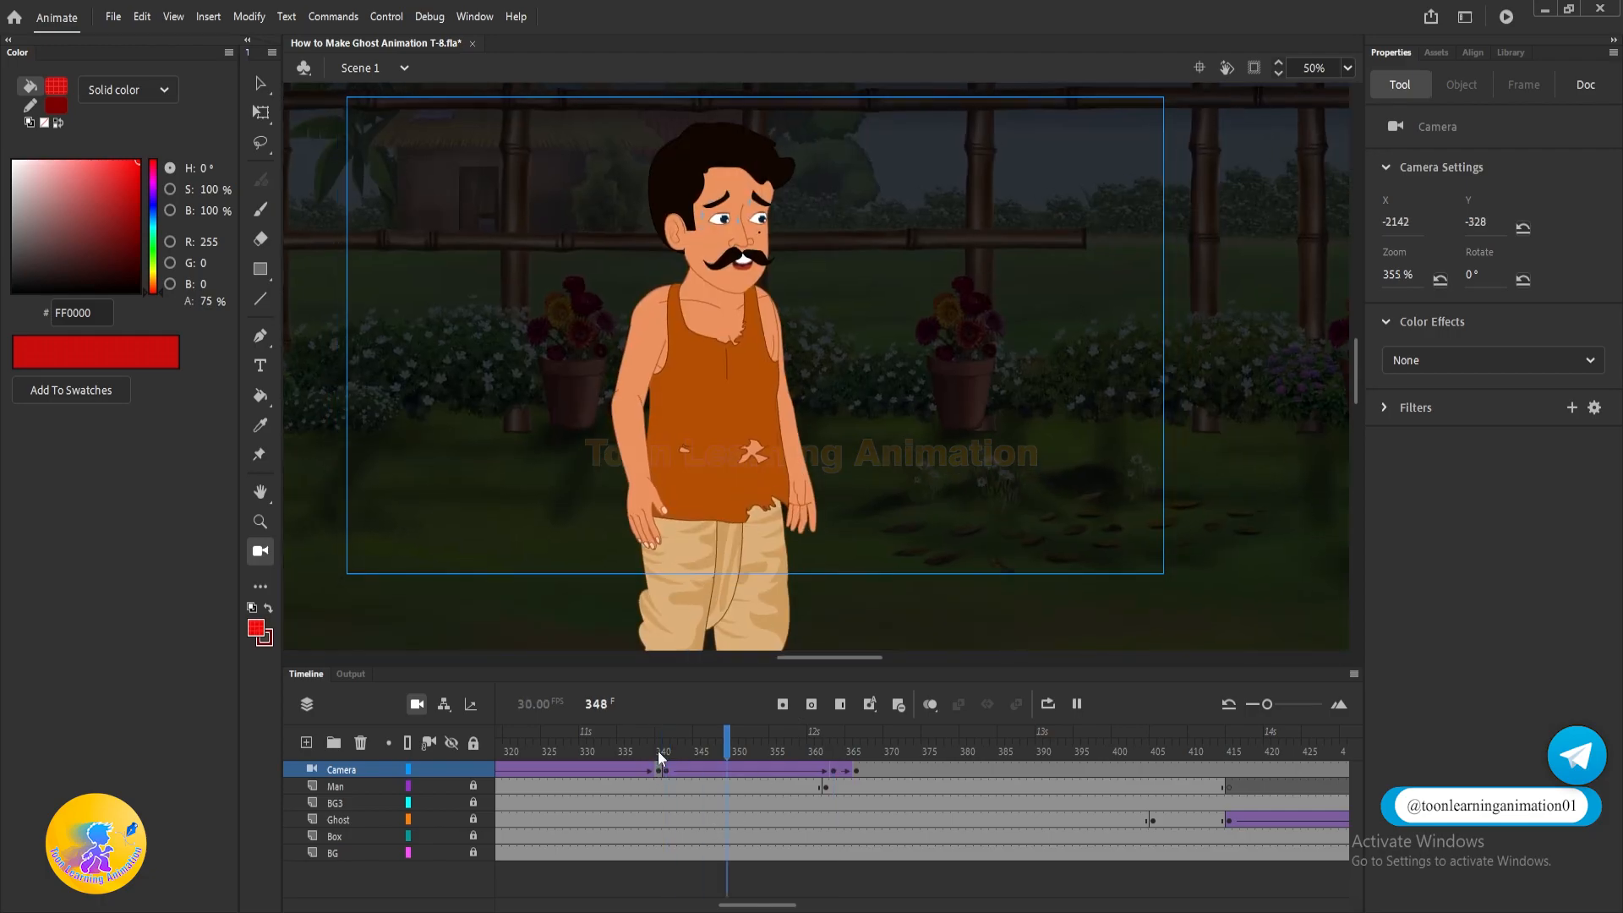
pyautogui.press('Return')
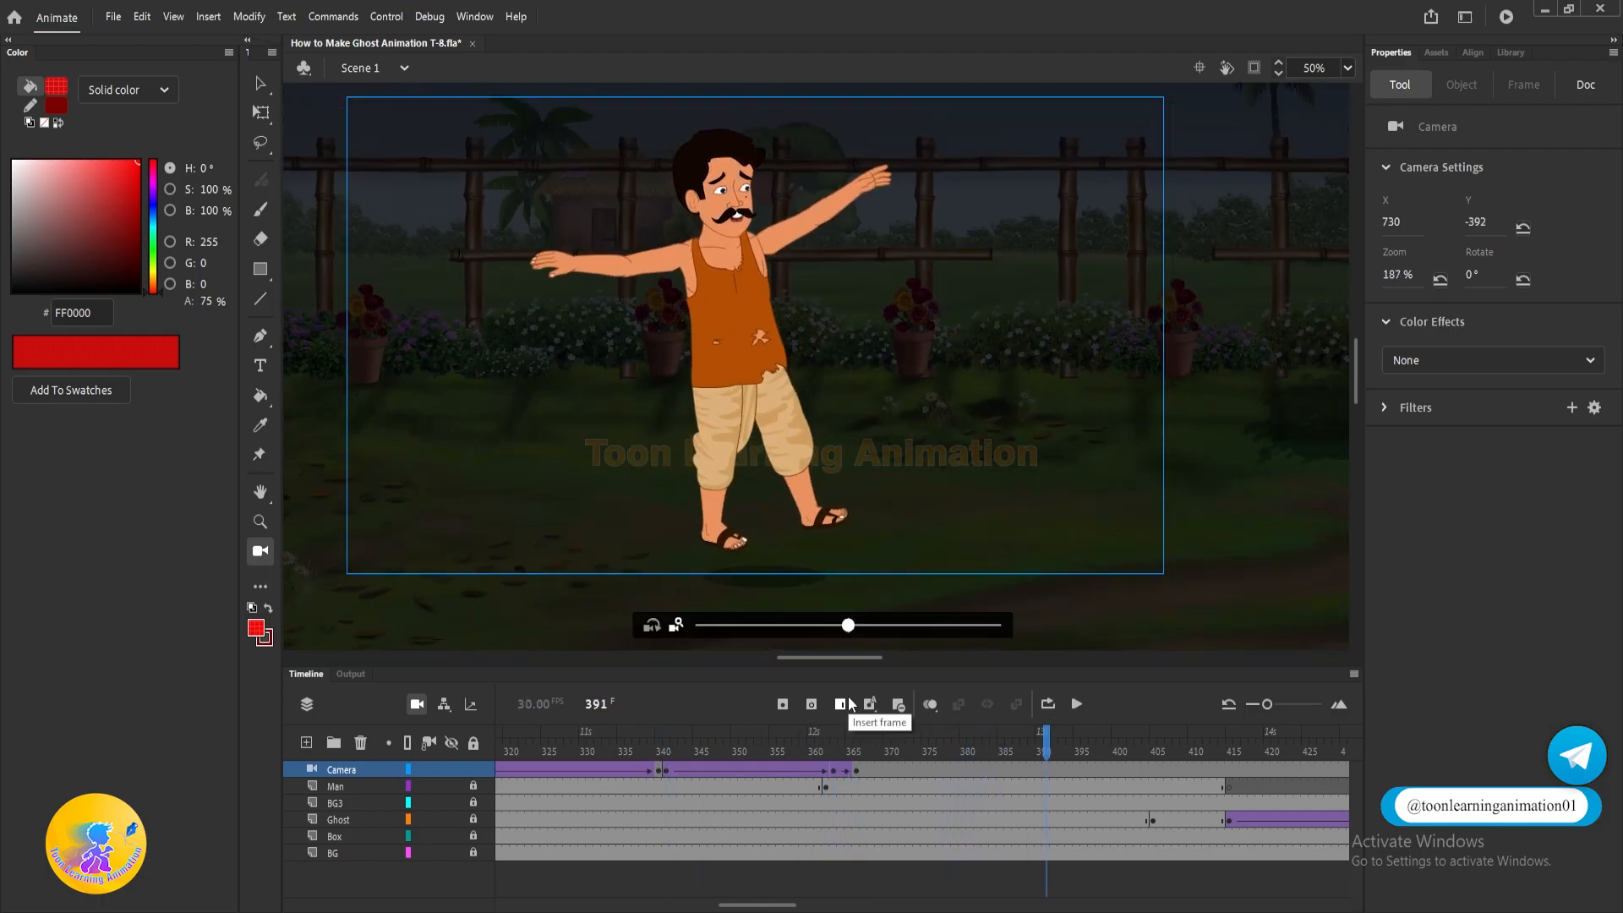
pyautogui.press('v')
pyautogui.click(780, 746)
pyautogui.press('Return')
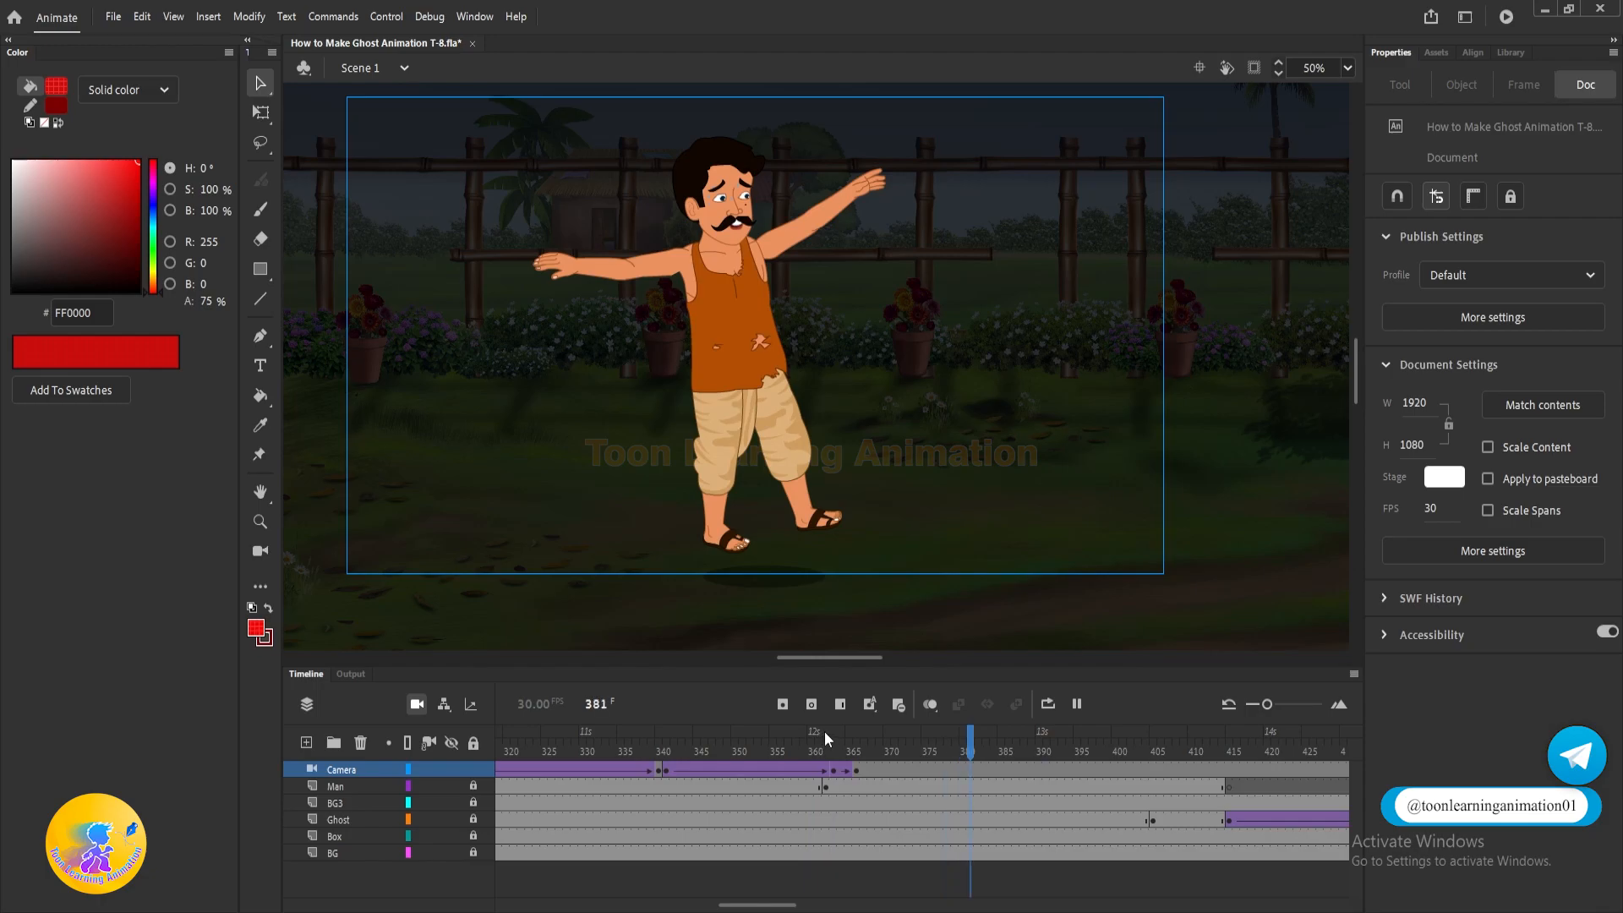
# Unlock the Man layer and, inside the Alsi Man Stand symbol at frame 2, shift the outstretched forearm and hand outward to align the elbow.
pyautogui.moveTo(840, 748)
pyautogui.mouseDown()
pyautogui.moveTo(804, 750)
pyautogui.moveTo(833, 750)
pyautogui.mouseUp()
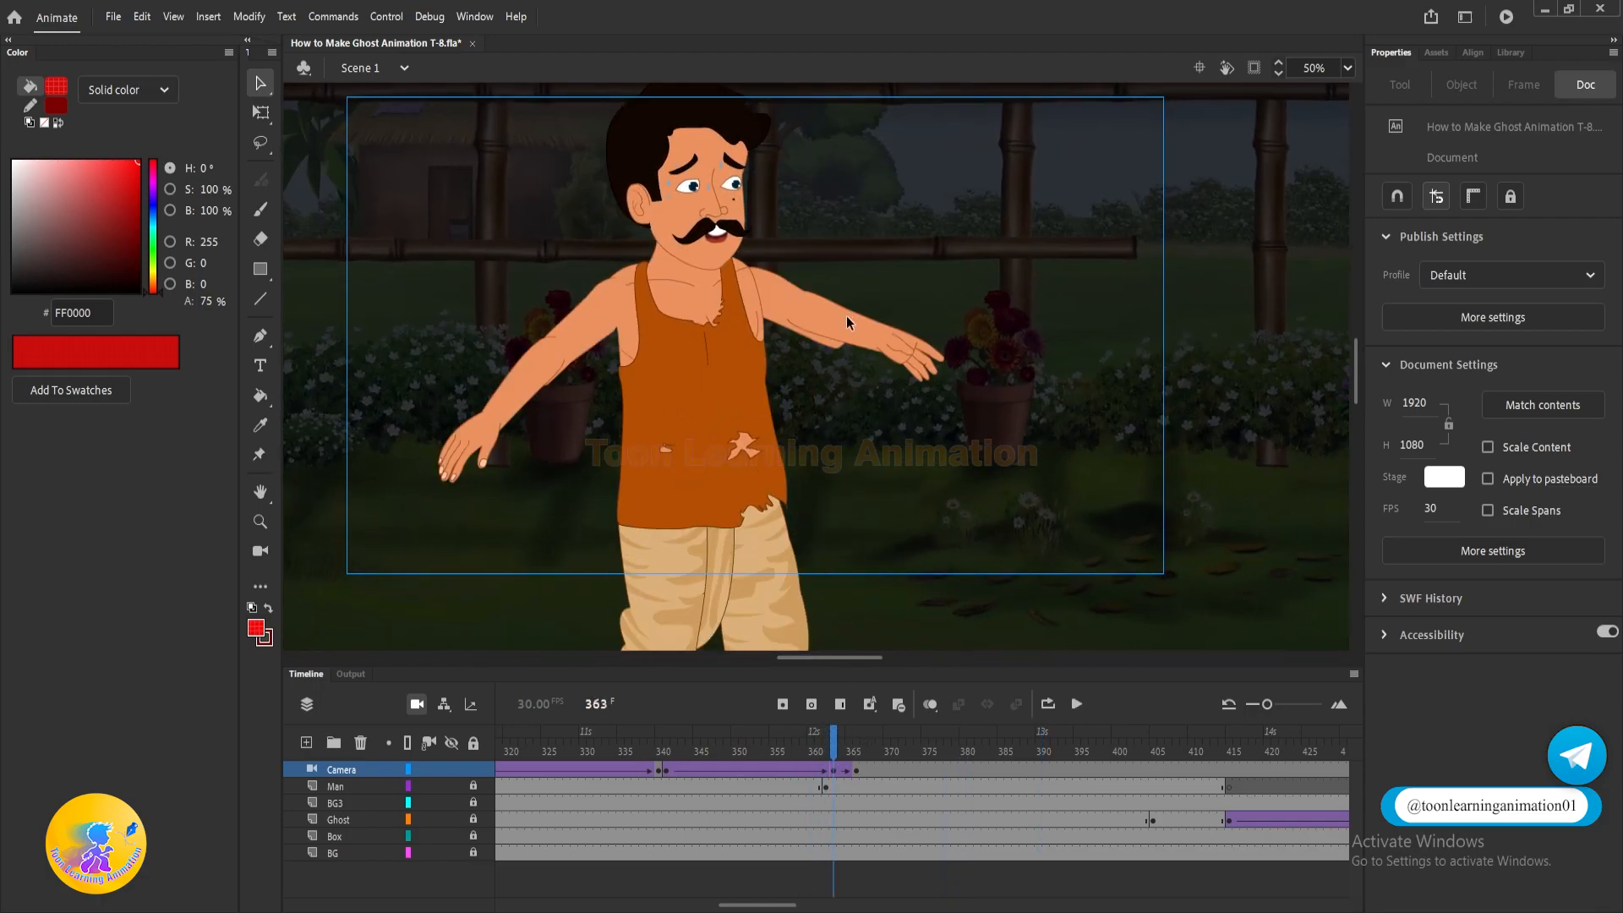
pyautogui.scroll(5, 848, 315)
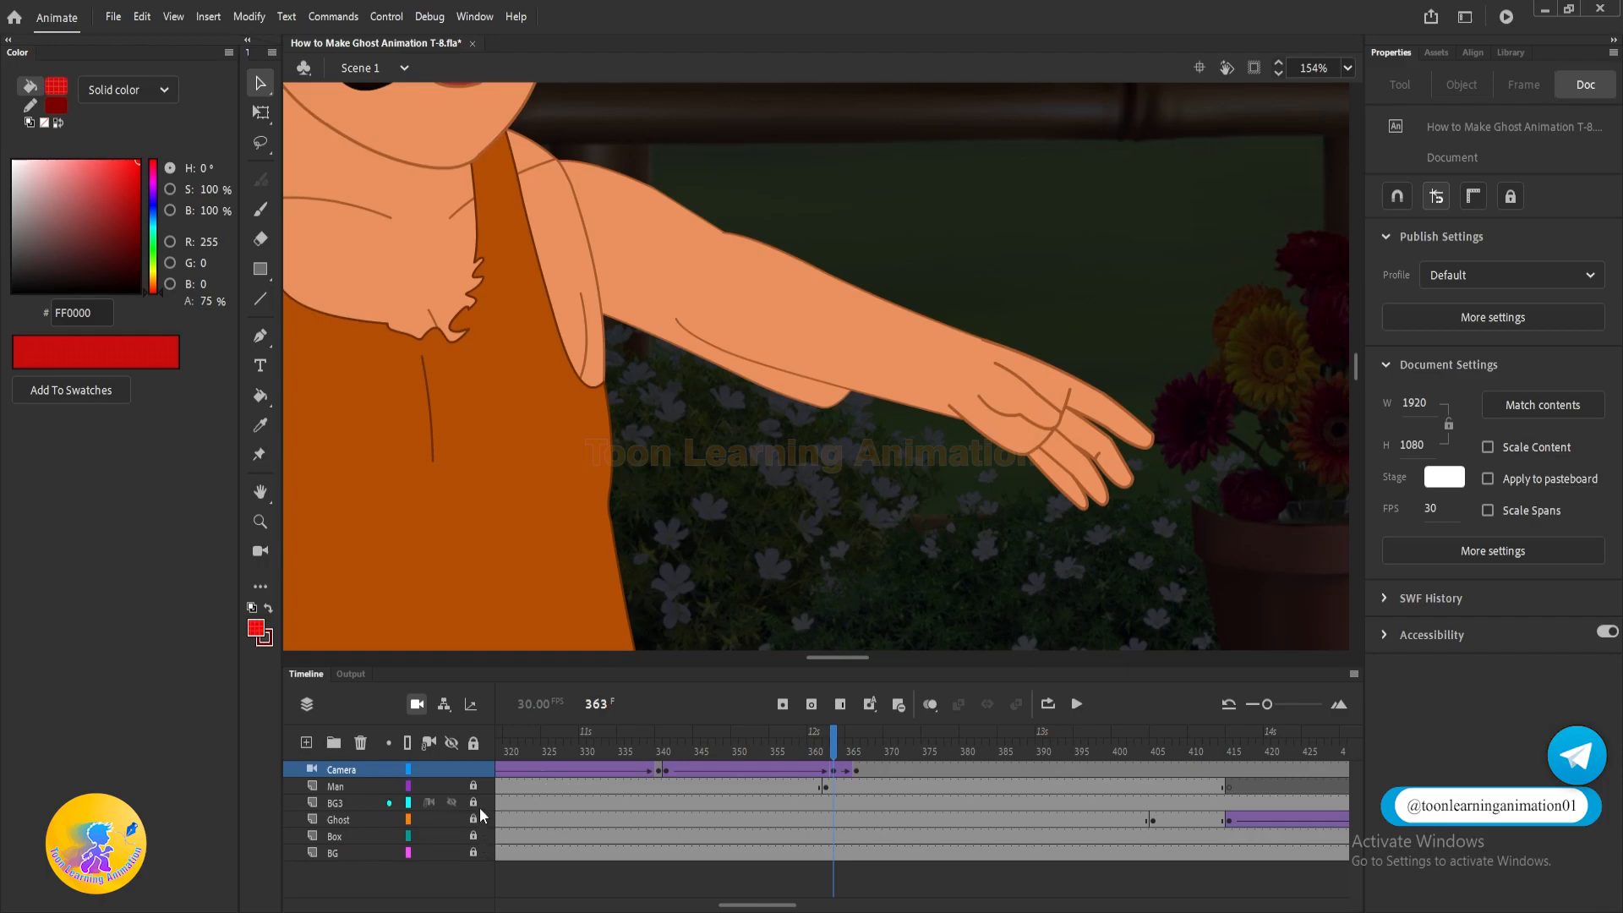
pyautogui.doubleClick(895, 327)
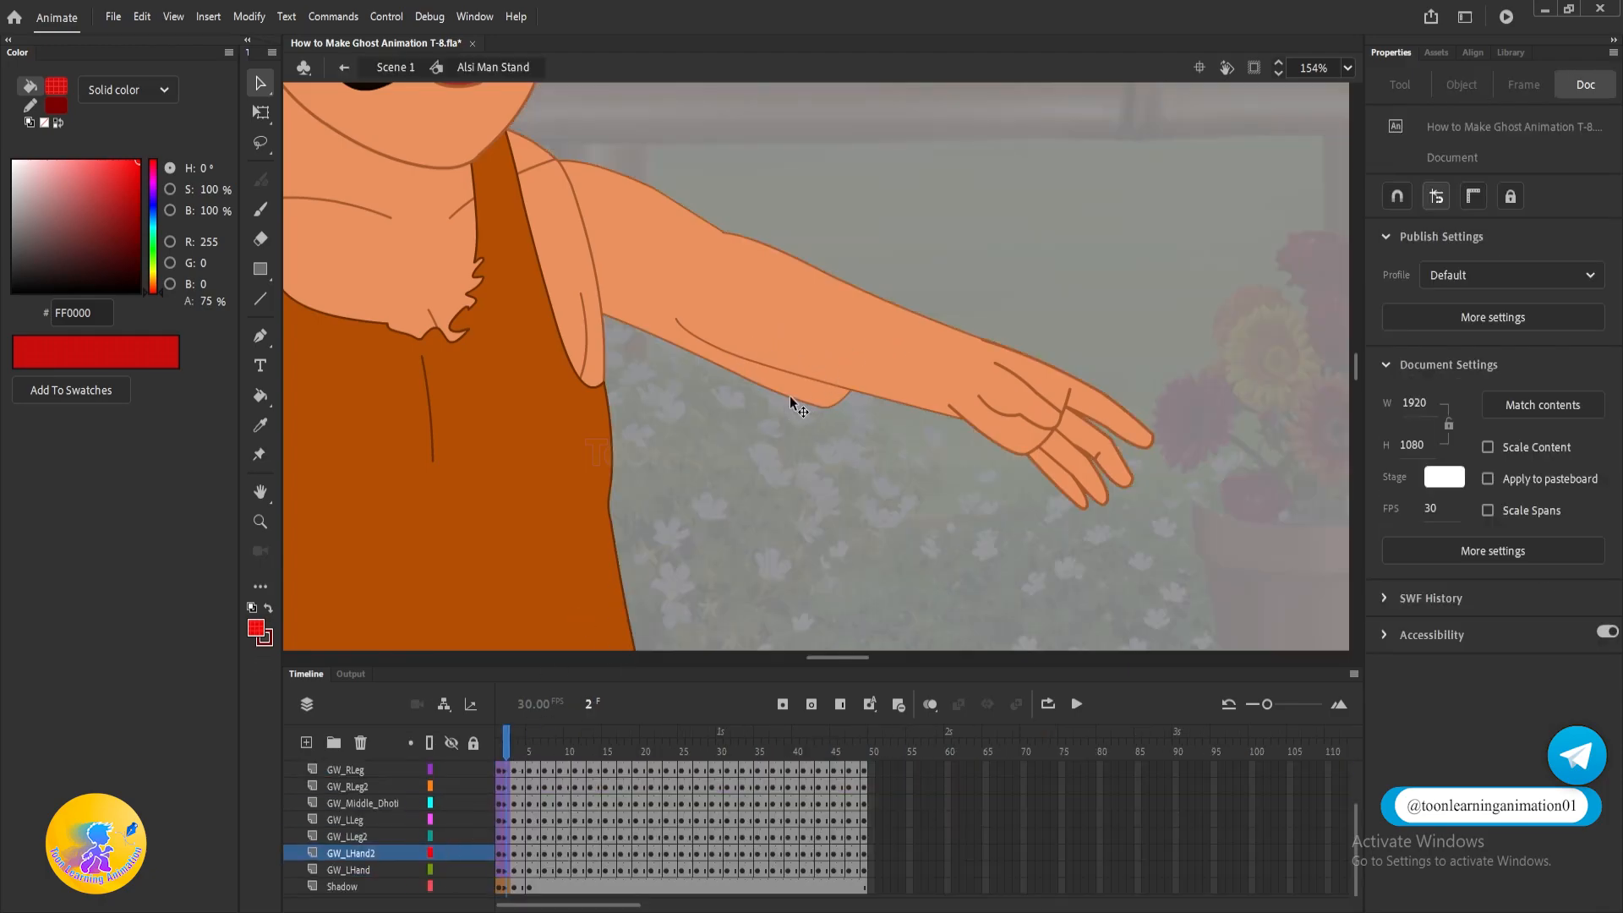
pyautogui.press('q')
pyautogui.moveTo(825, 338); pyautogui.dragTo(934, 405)
pyautogui.click(382, 68)
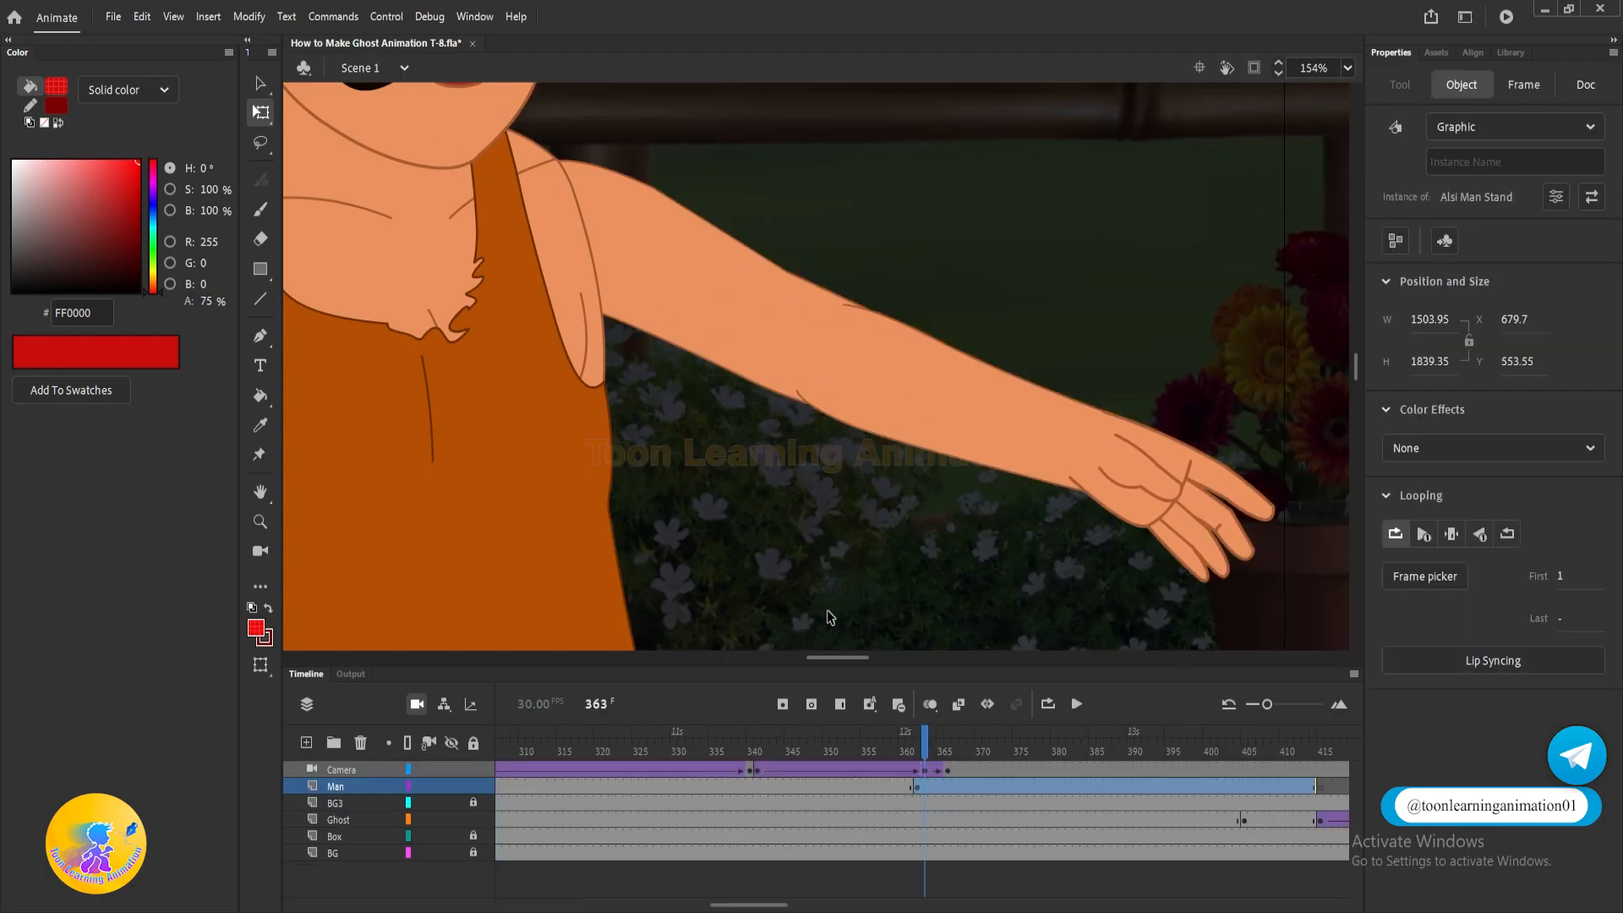
# Deselect the man and play back the shot with the corrected arm.
pyautogui.press('v')
pyautogui.scroll(-5, 870, 287)
pyautogui.moveTo(1123, 294); pyautogui.dragTo(1125, 319)
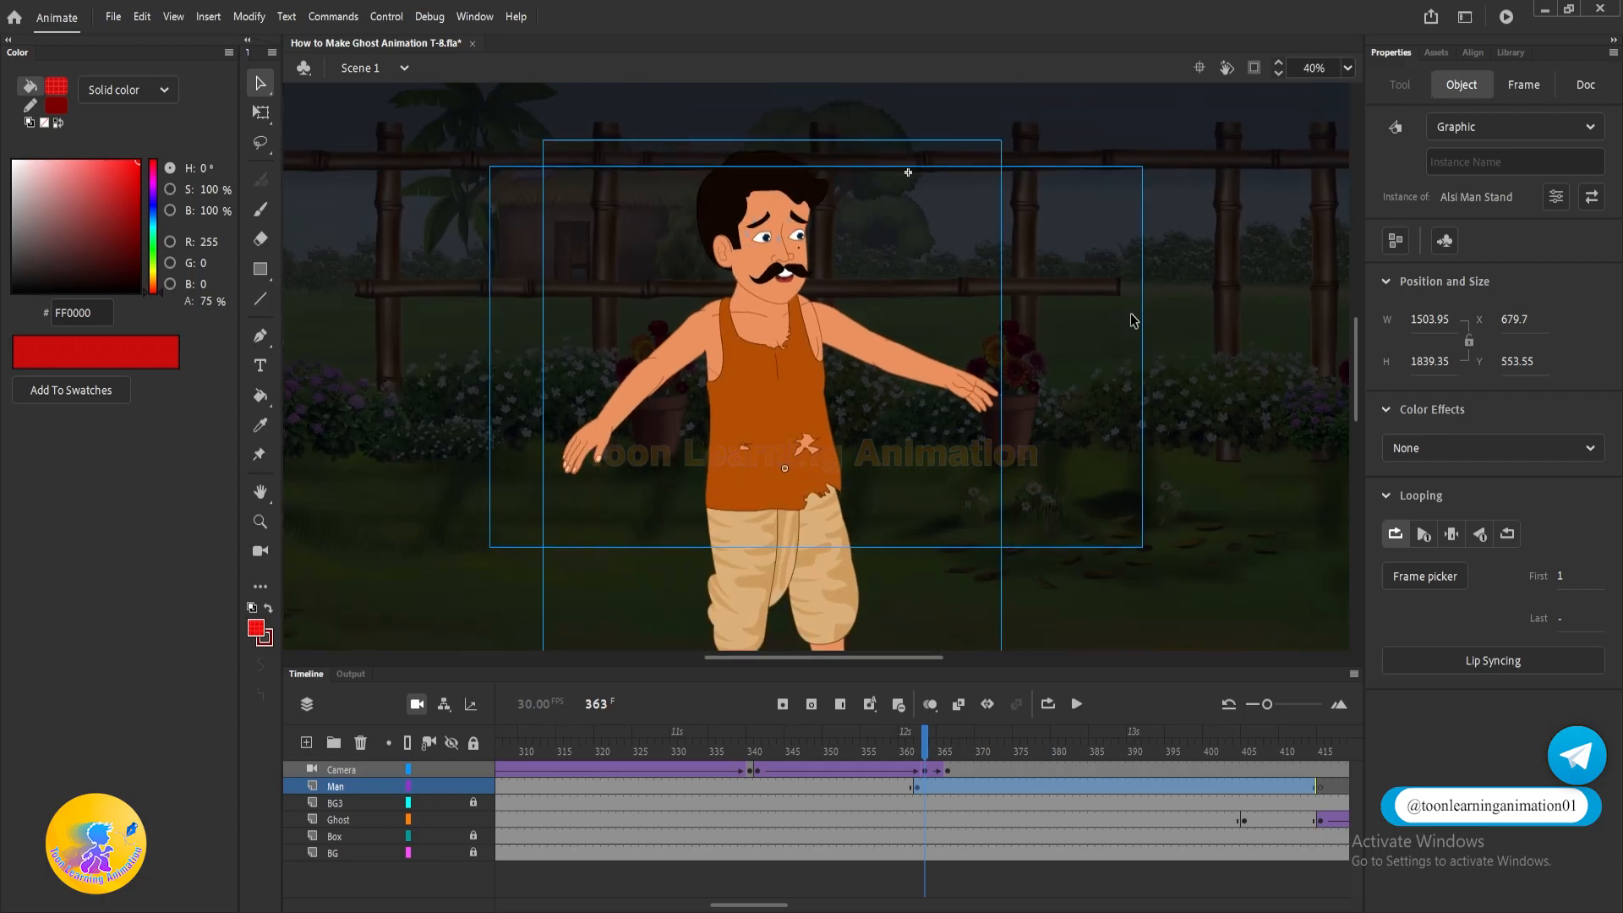
pyautogui.click(1118, 487)
pyautogui.press('Return')
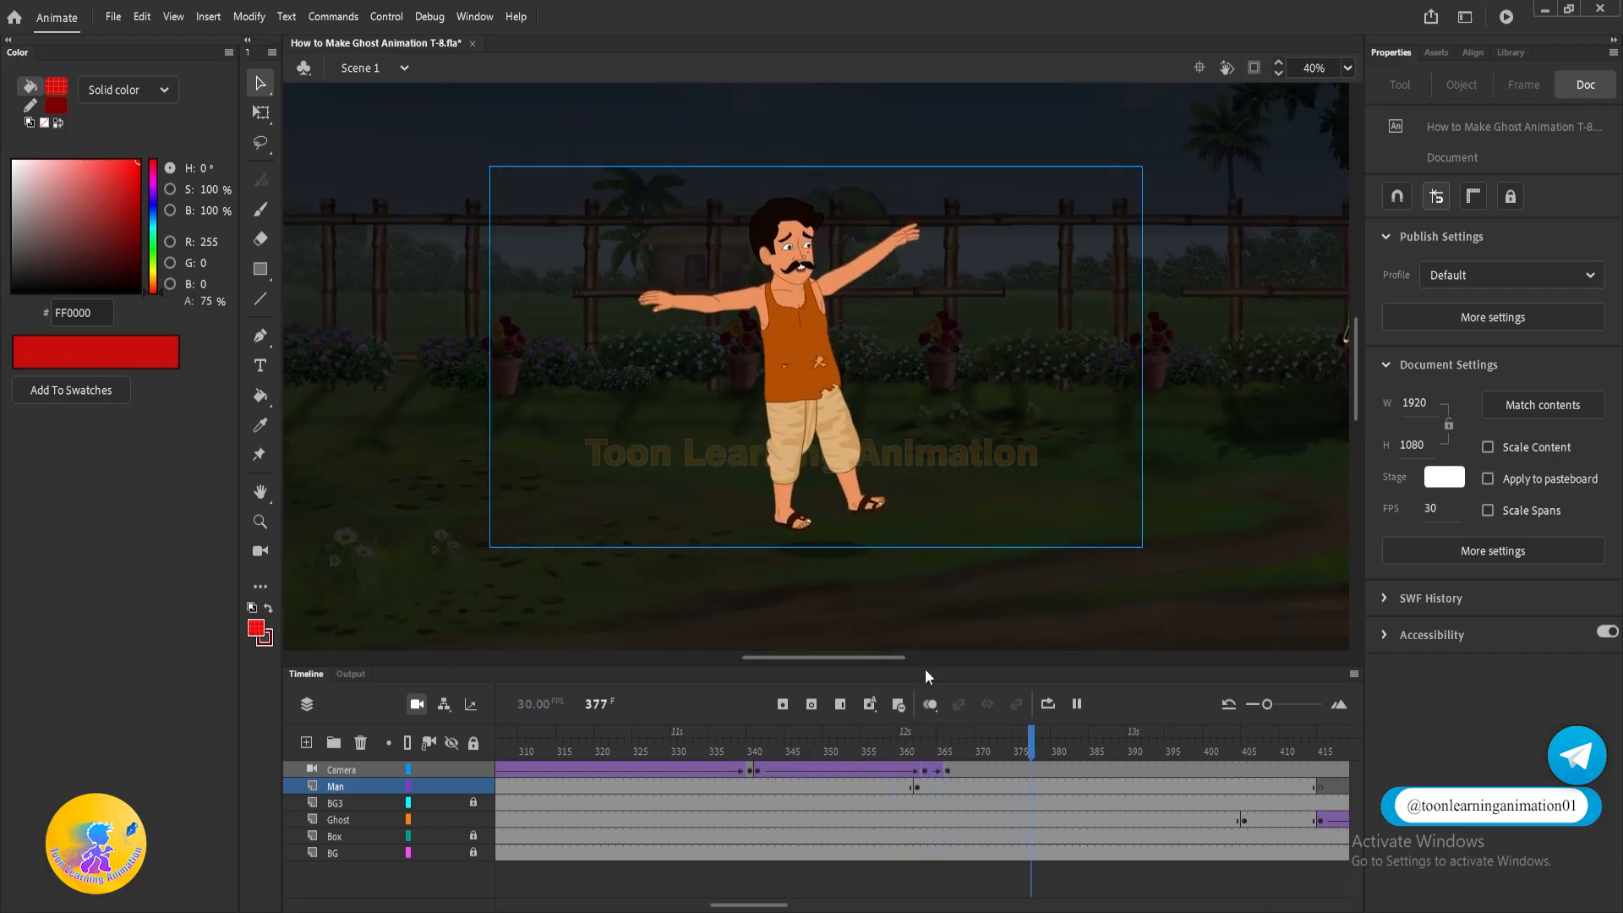
# Stop playback, add a Camera keyframe at frame 404 and zoom the shot of the man out to 171%.
pyautogui.press('Return')
pyautogui.moveTo(1190, 754); pyautogui.dragTo(907, 761)
pyautogui.moveTo(1148, 533); pyautogui.dragTo(862, 514)
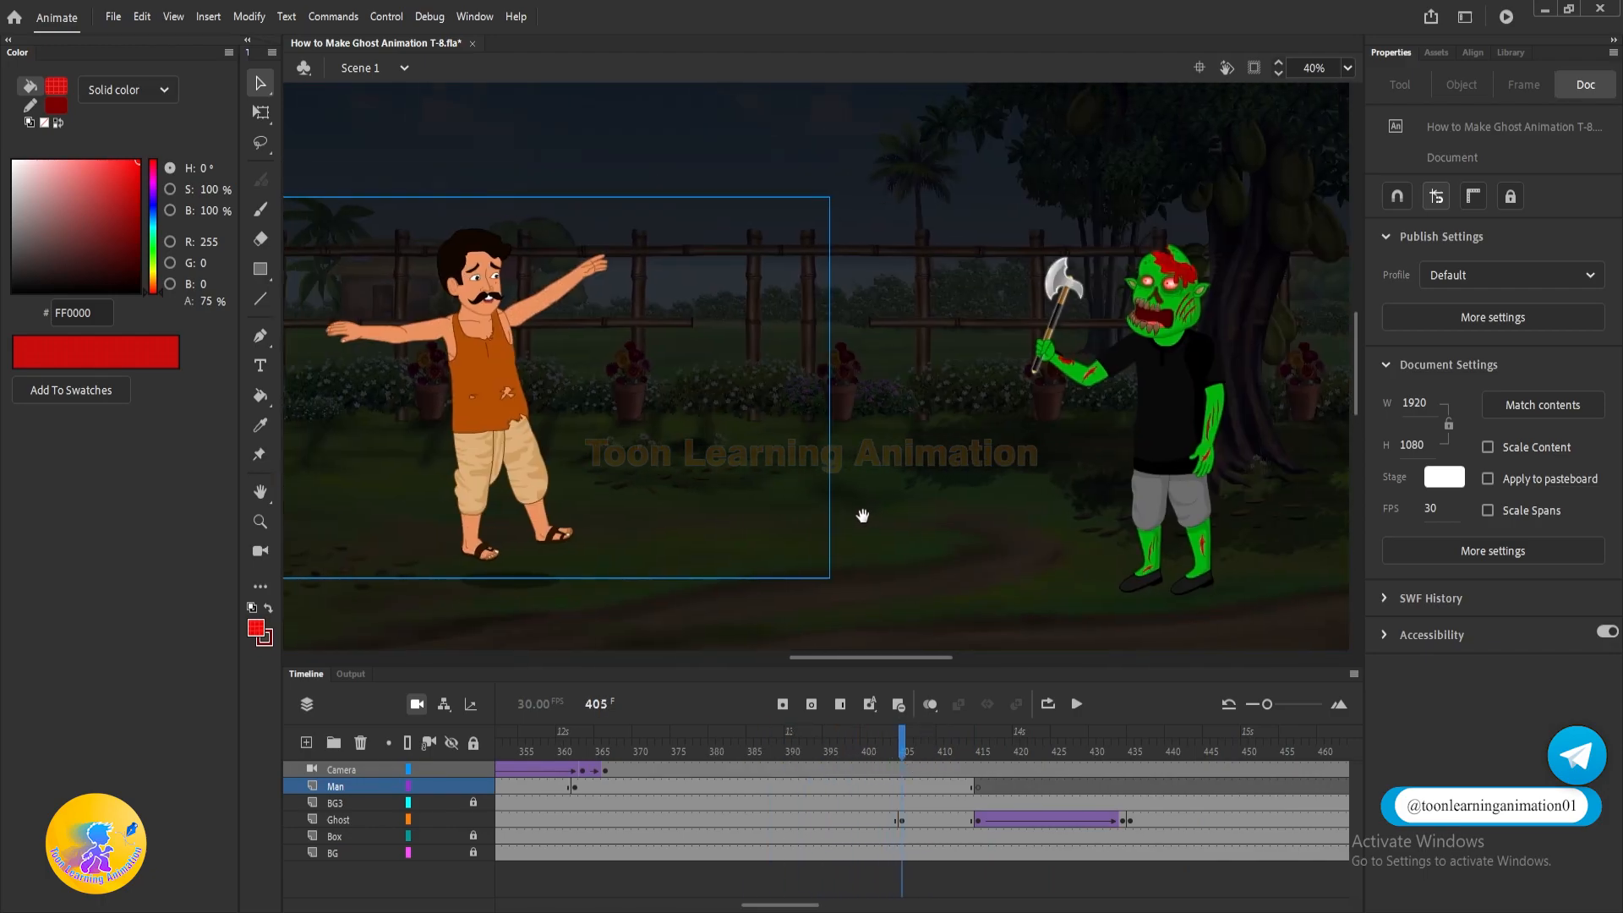
pyautogui.moveTo(902, 732)
pyautogui.mouseDown()
pyautogui.moveTo(935, 753)
pyautogui.moveTo(897, 750)
pyautogui.mouseUp()
pyautogui.click(898, 770)
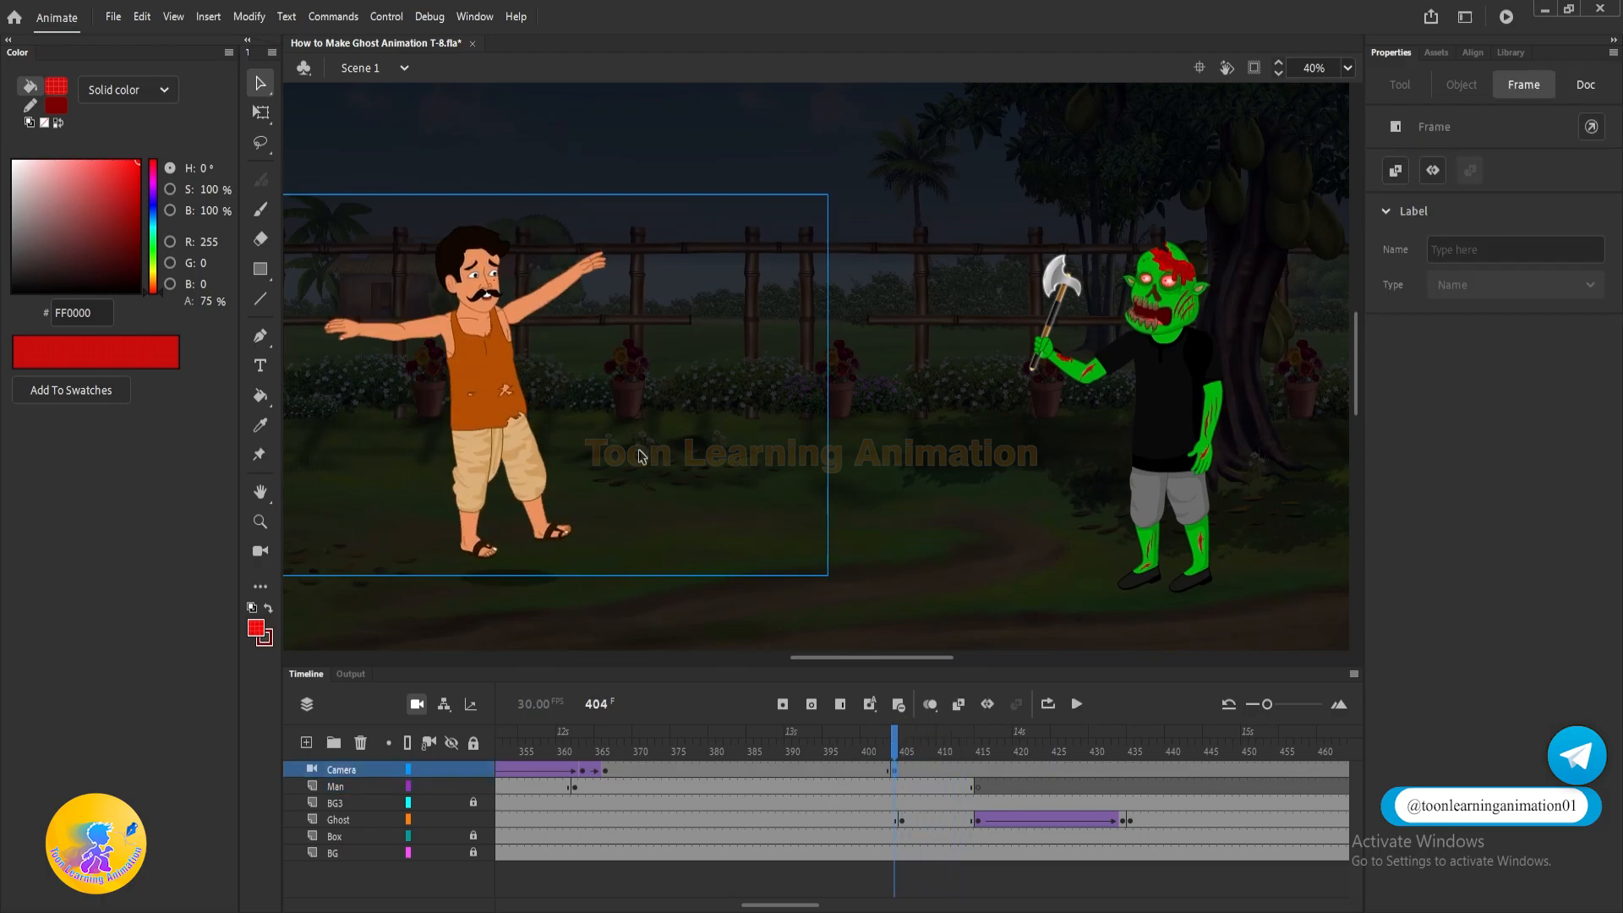
pyautogui.moveTo(767, 422); pyautogui.dragTo(966, 409)
pyautogui.press('c')
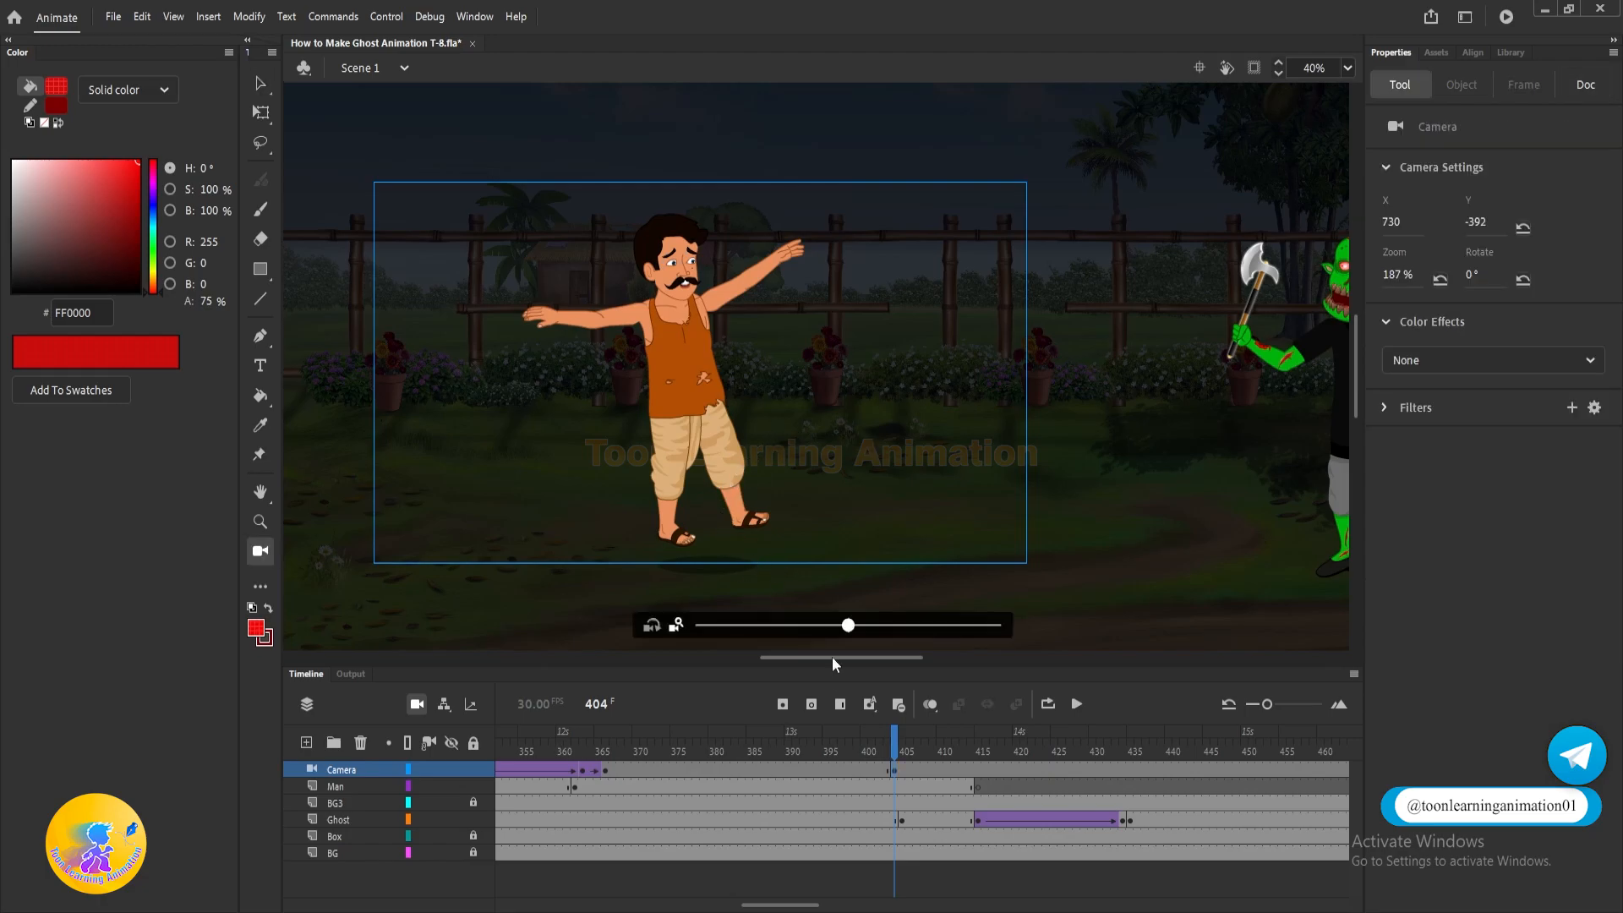
pyautogui.moveTo(848, 626); pyautogui.dragTo(835, 629)
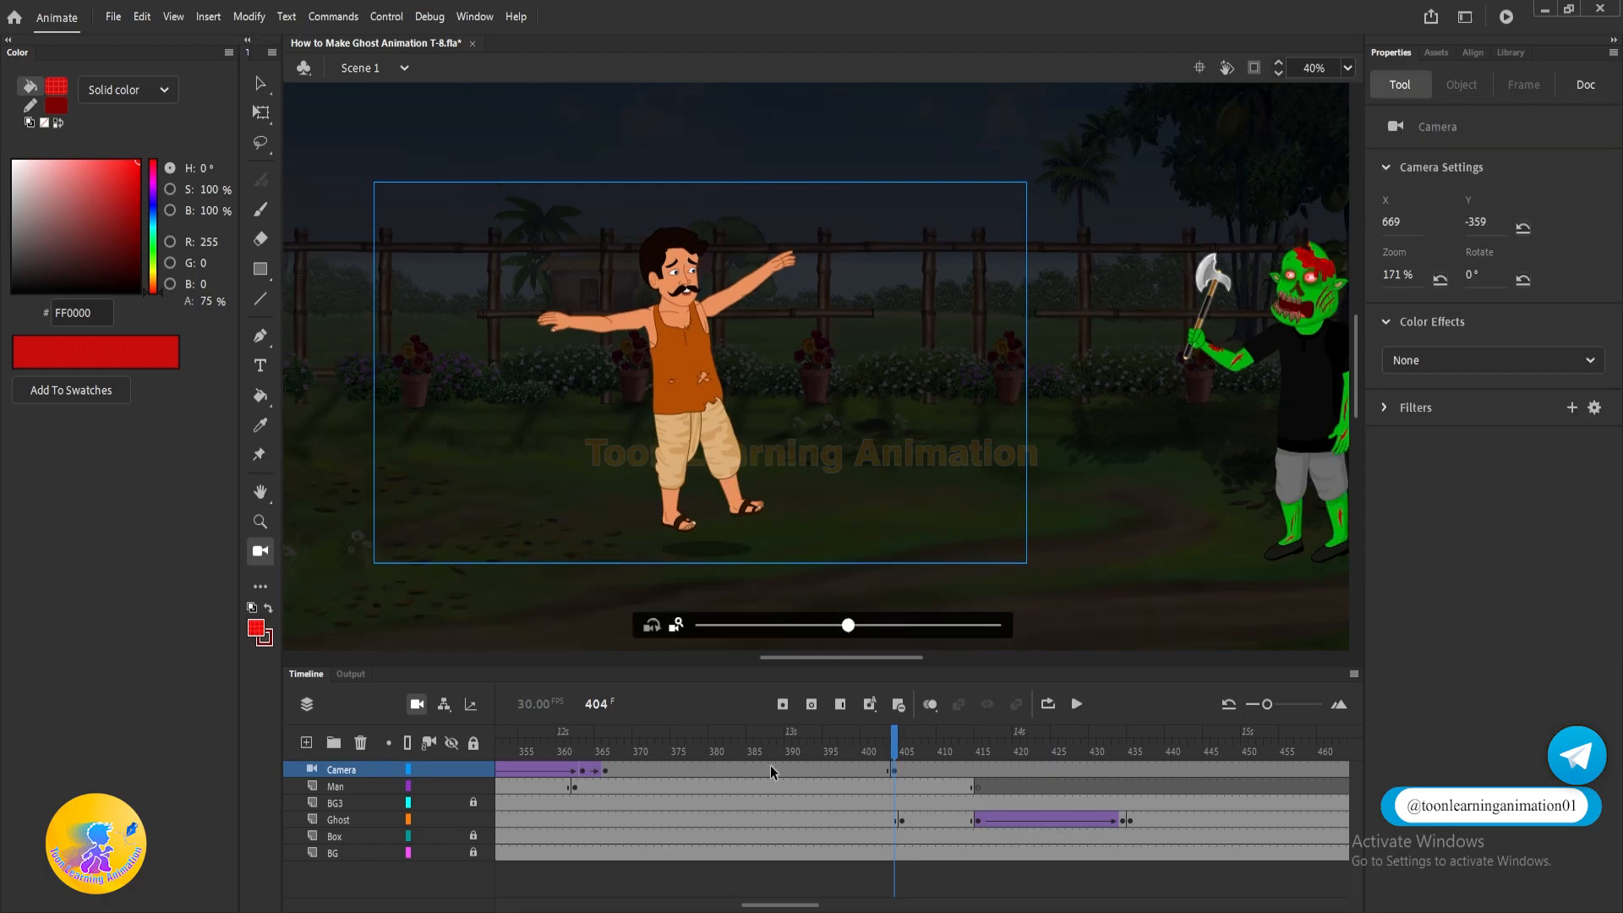
# Create a classic tween between the Camera keyframes at frames 366 and 404 and play back the zoom-out.
pyautogui.rightClick(771, 771)
pyautogui.click(812, 255)
pyautogui.click(580, 752)
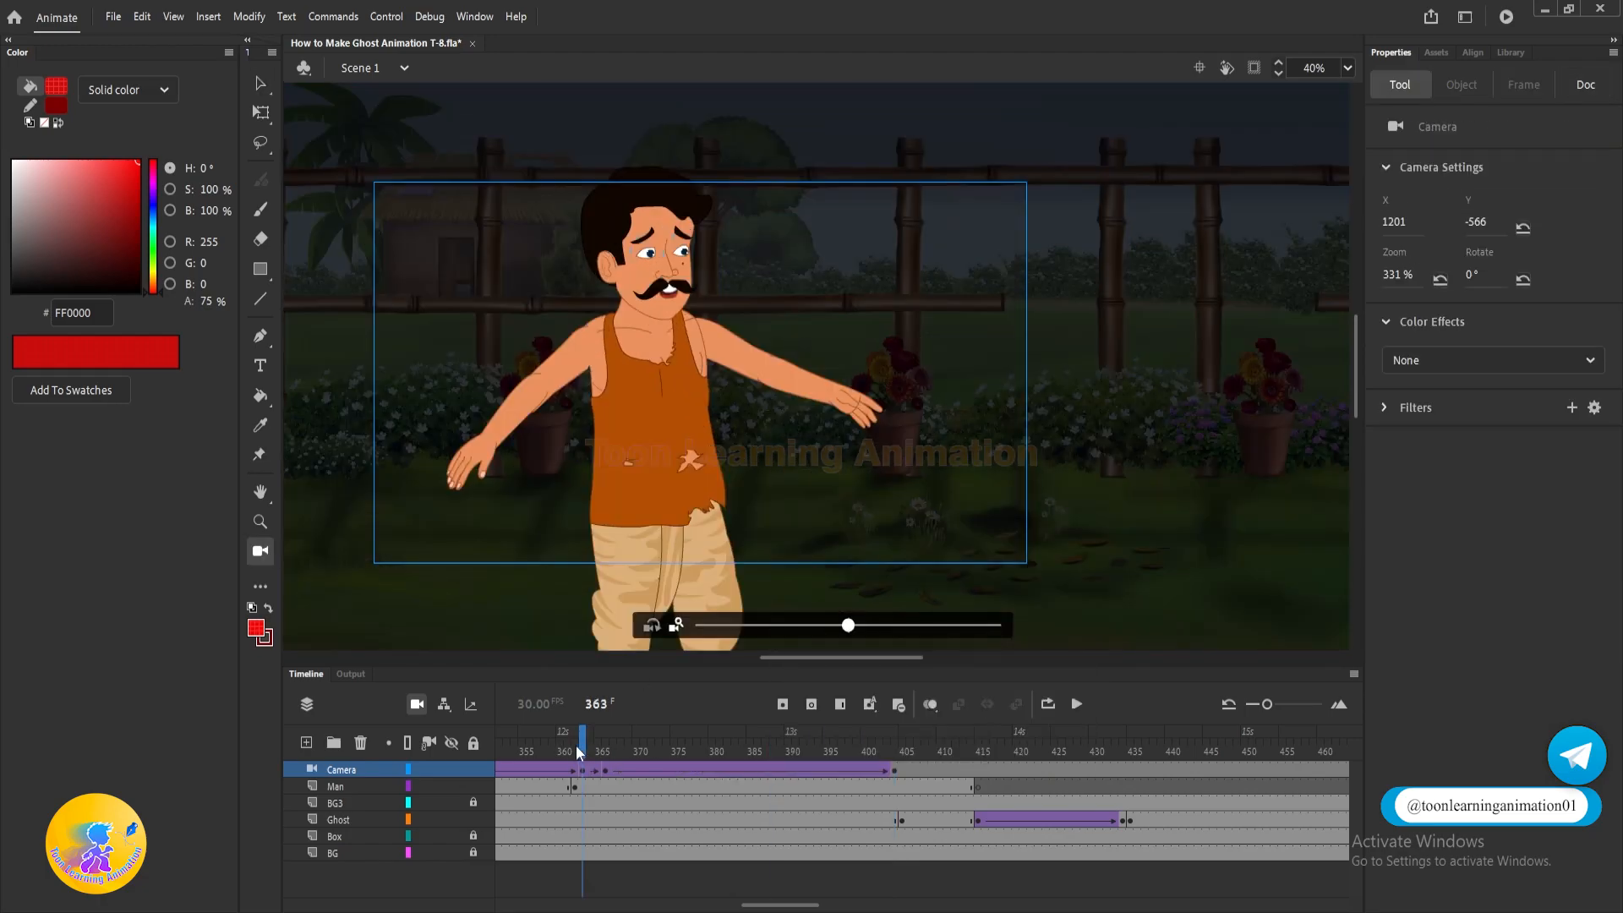
pyautogui.press('Return')
# Add a Camera keyframe at frame 405 and pan the shot to the ghost at about X -1046, Y -400.
pyautogui.click(779, 771)
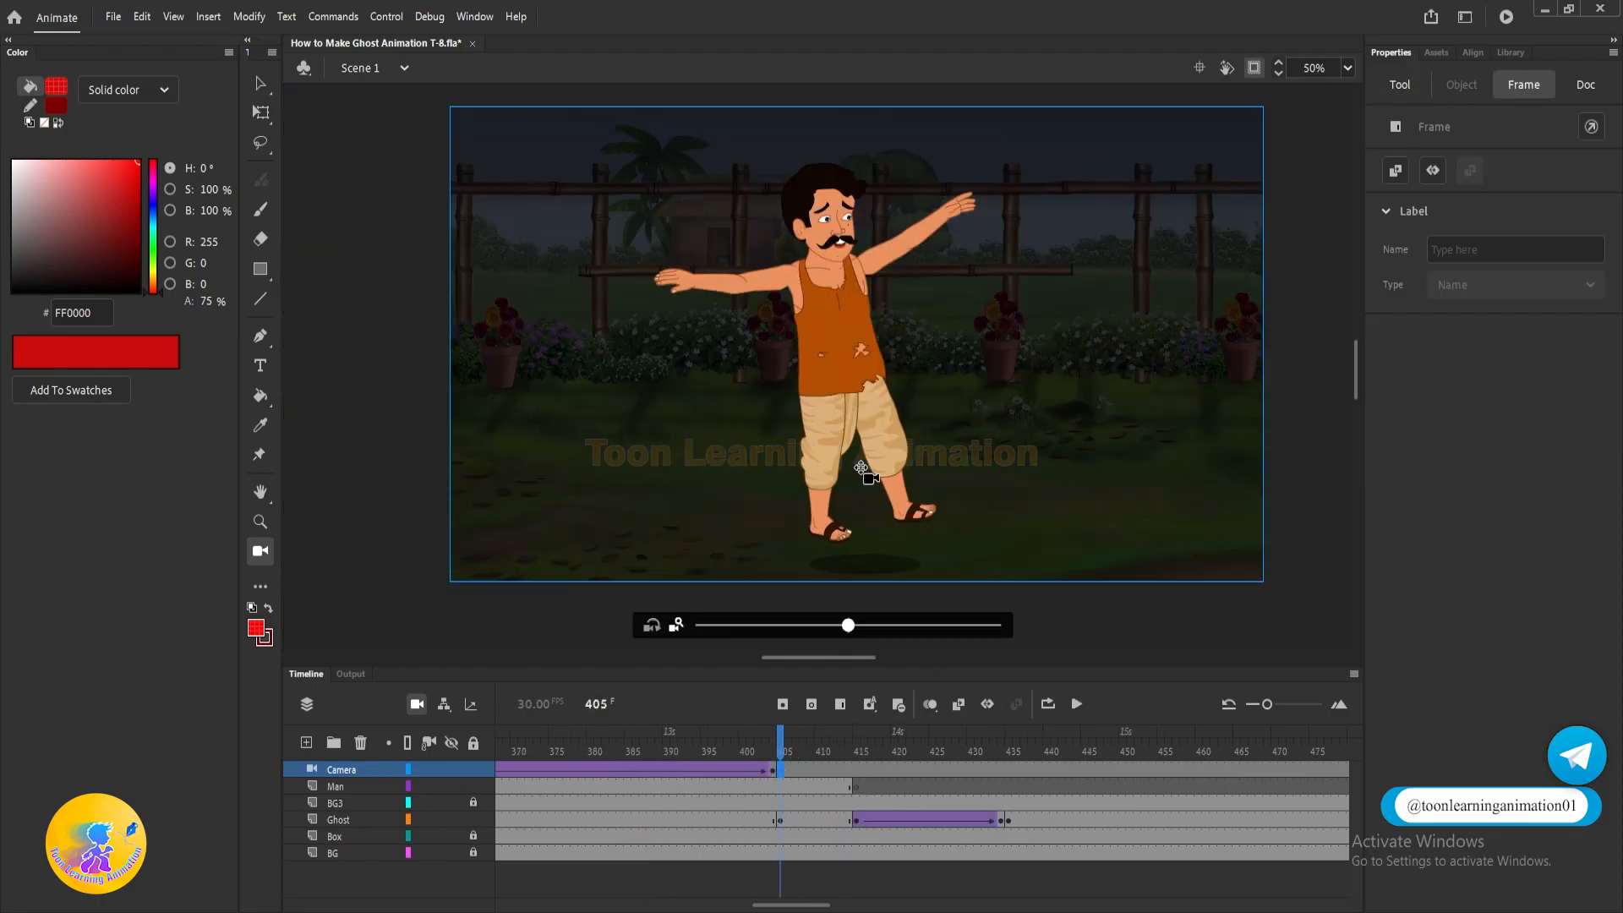
pyautogui.moveTo(750, 416); pyautogui.dragTo(1249, 409)
pyautogui.moveTo(917, 392); pyautogui.dragTo(1188, 362)
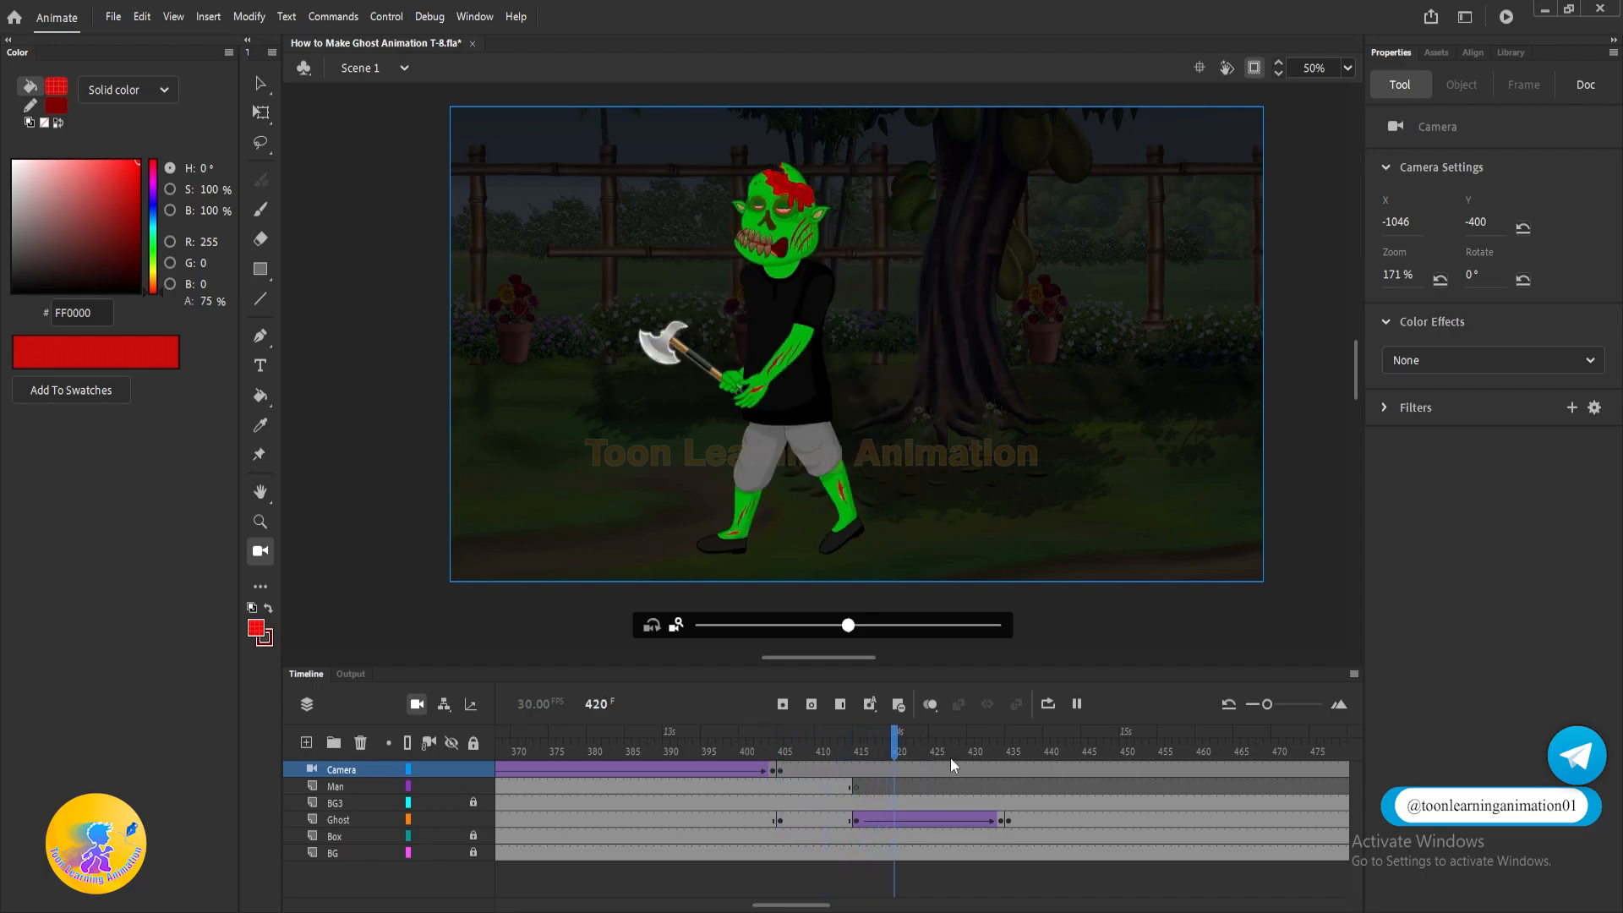
# Add a Camera keyframe at frame 434, compare it with the Ghost layer's keyframes and play back the ghost's exit.
pyautogui.click(1003, 769)
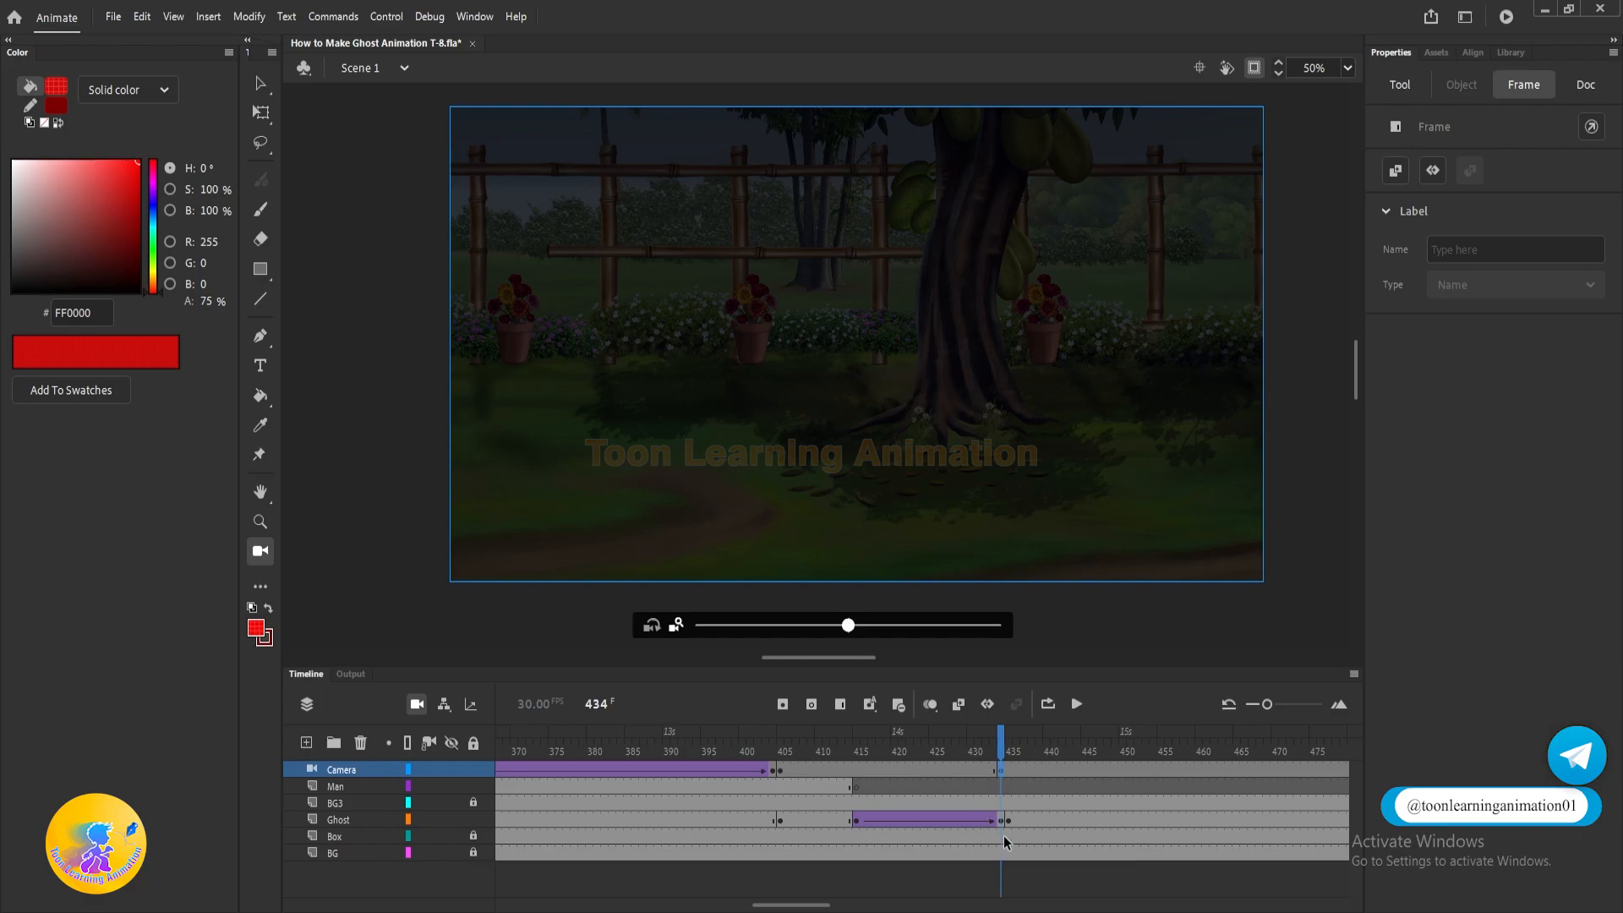
pyautogui.click(869, 819)
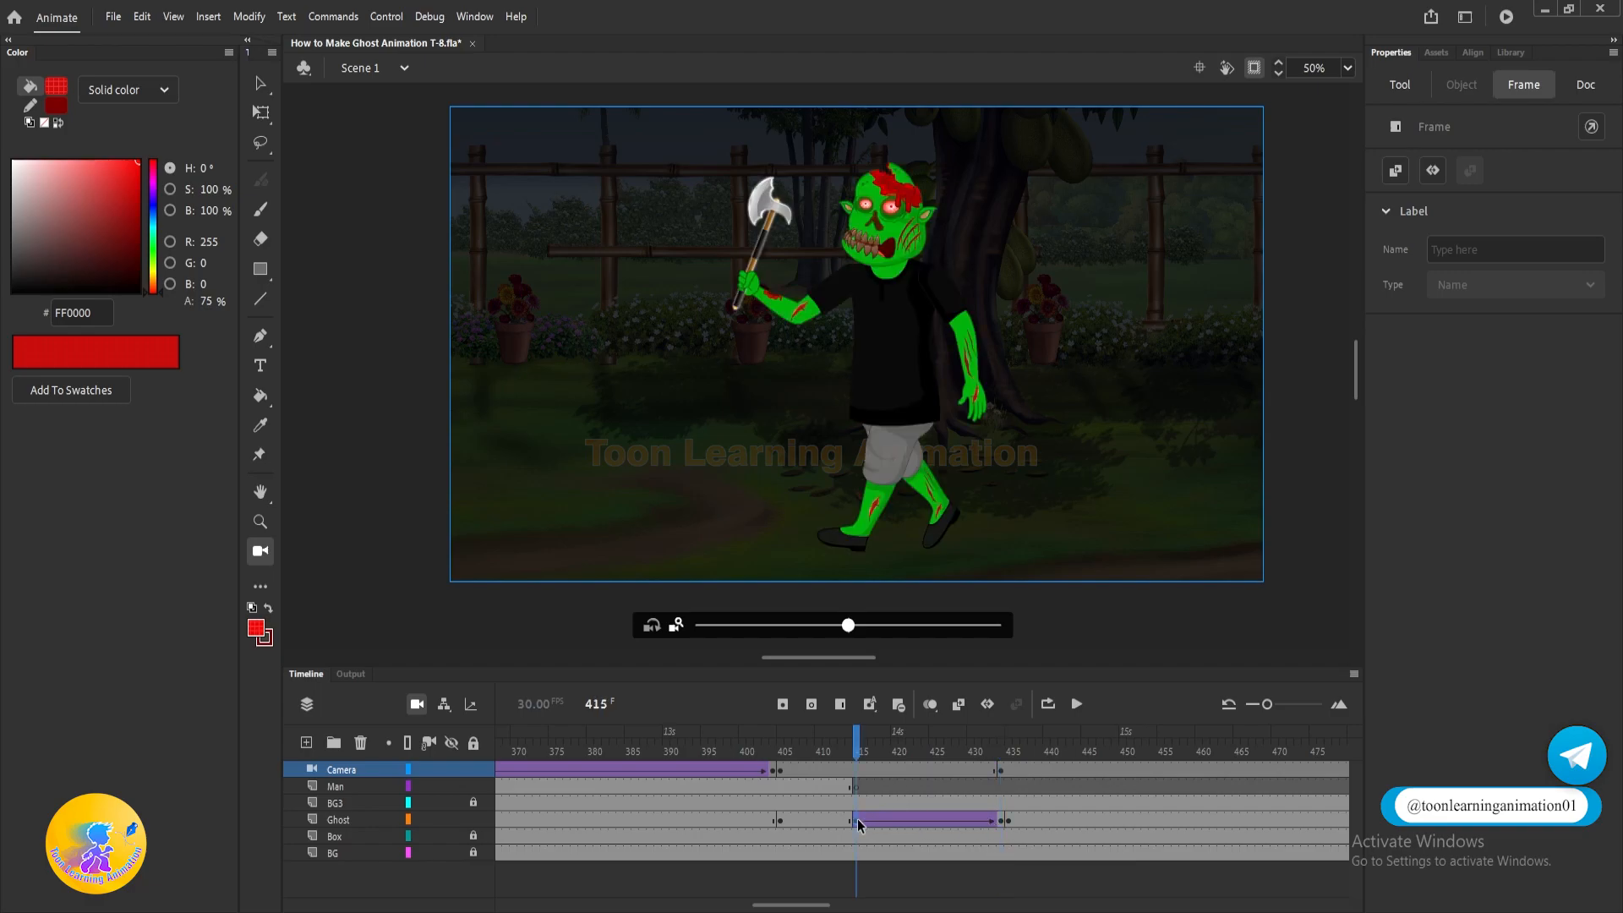
pyautogui.click(1002, 820)
pyautogui.click(1002, 772)
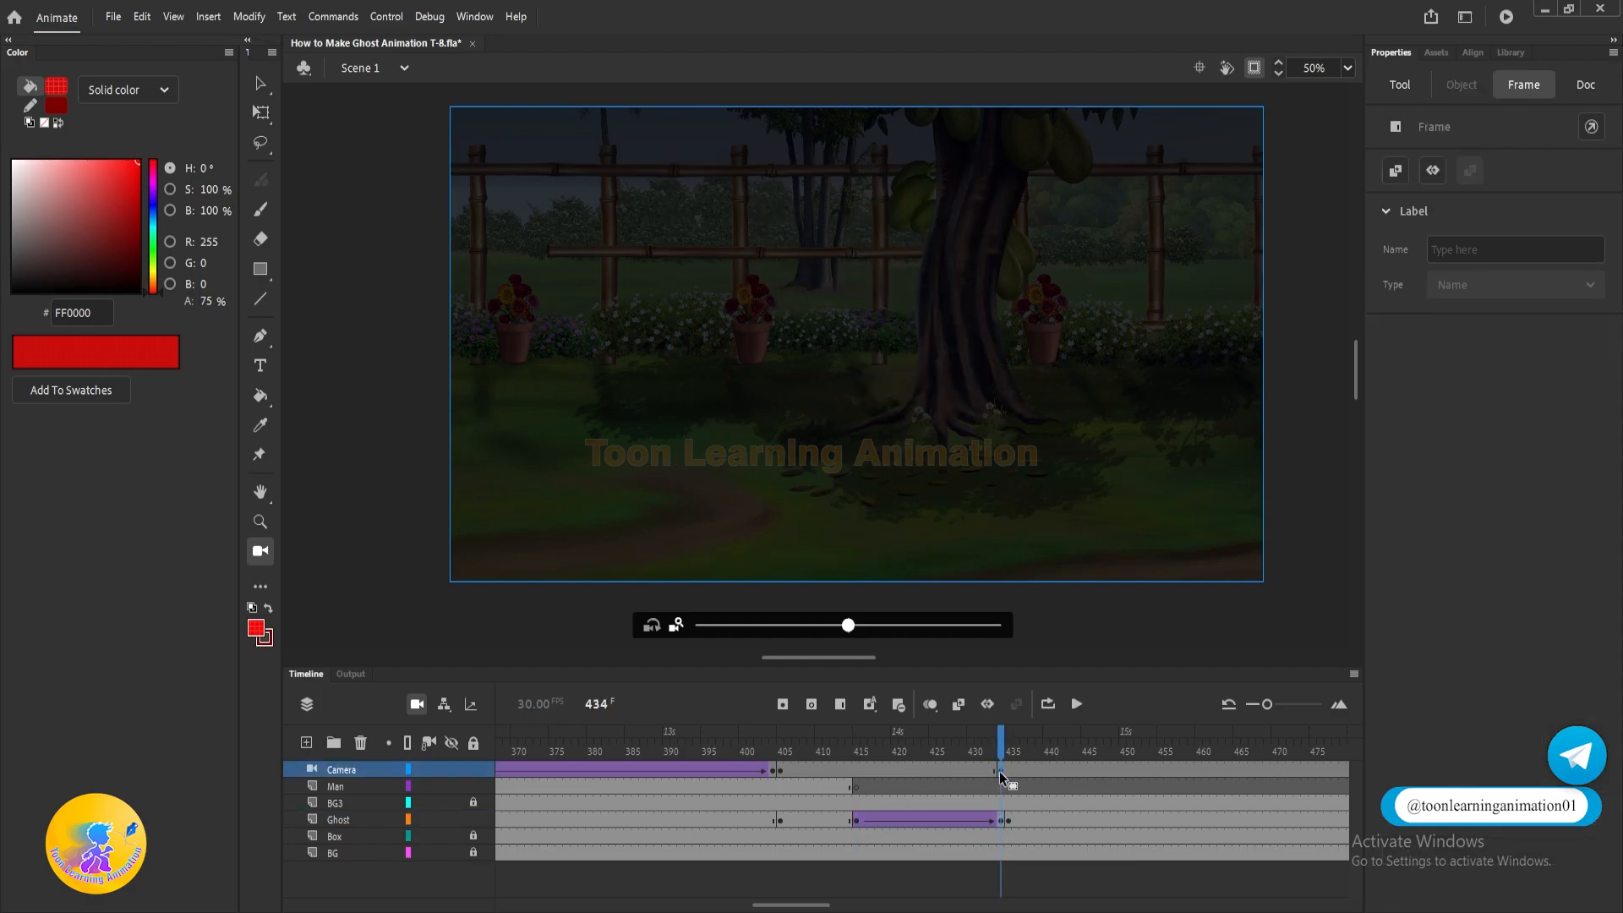
pyautogui.moveTo(1007, 752); pyautogui.dragTo(972, 755)
pyautogui.press('Return')
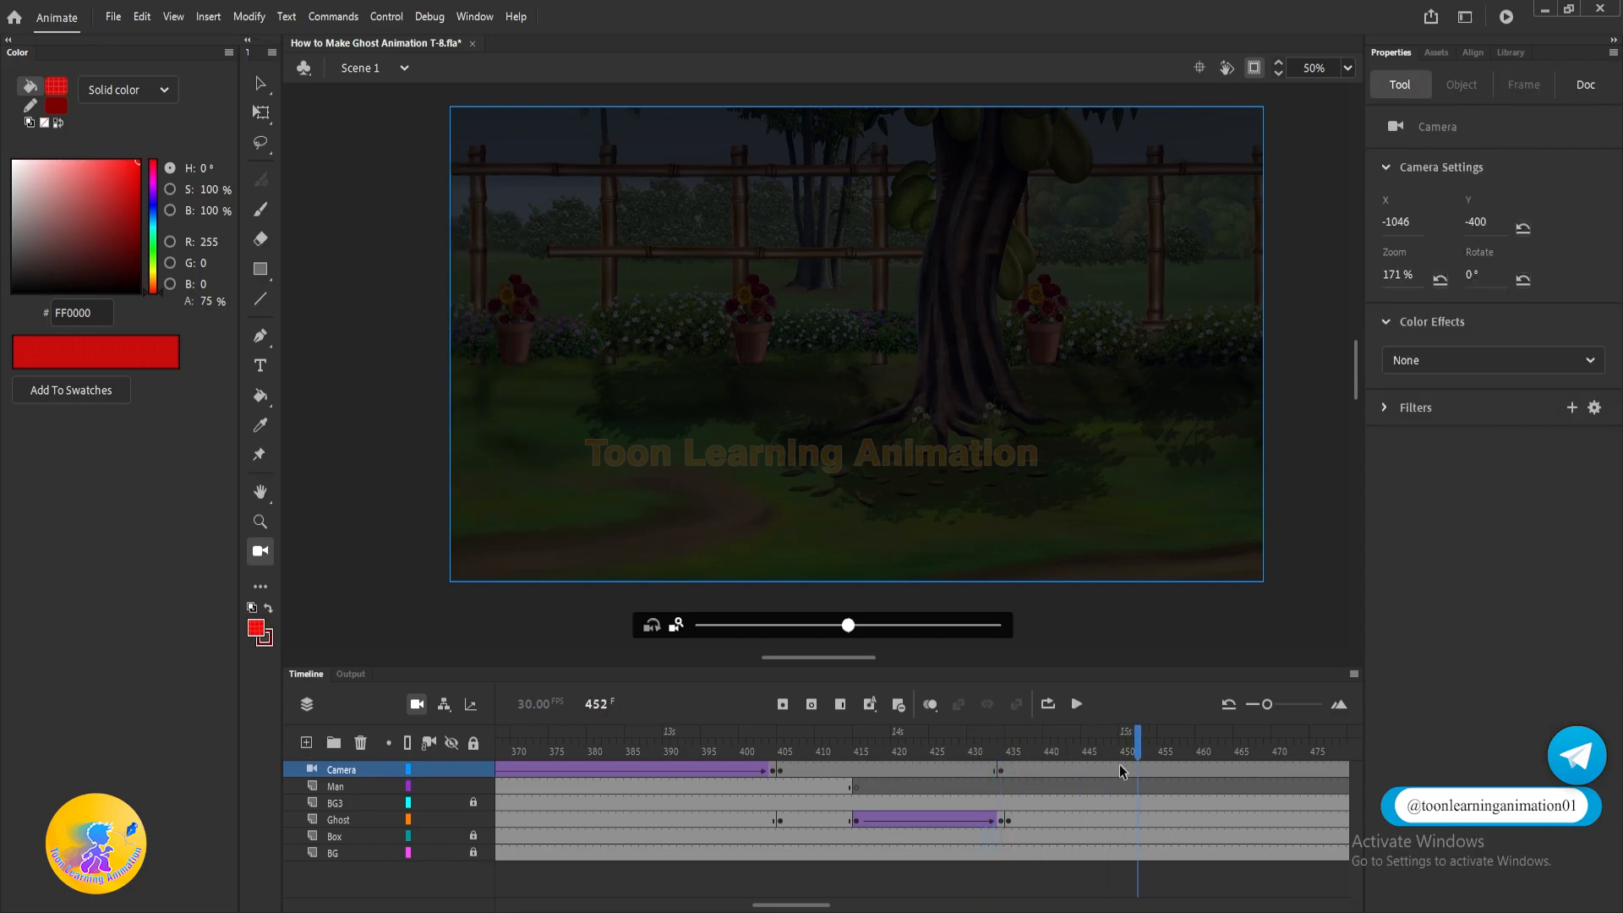
# Move the Camera keyframe at frame 434 to frame 440 and create a classic tween from frame 405 to it.
pyautogui.click(1123, 771)
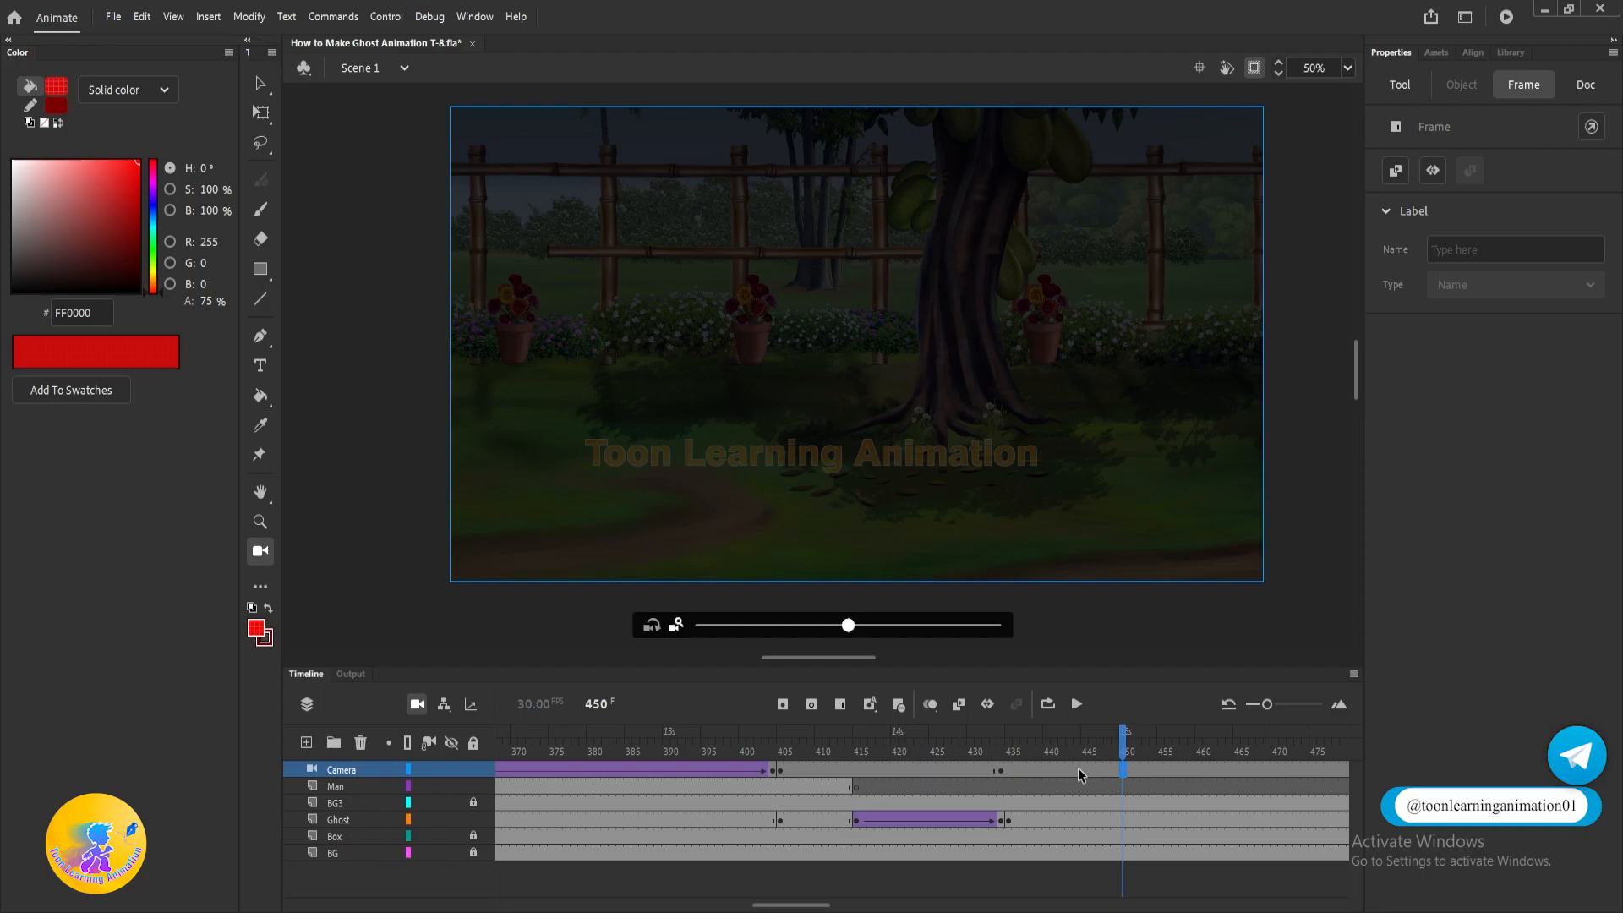
pyautogui.click(1001, 770)
pyautogui.rightClick(1006, 777)
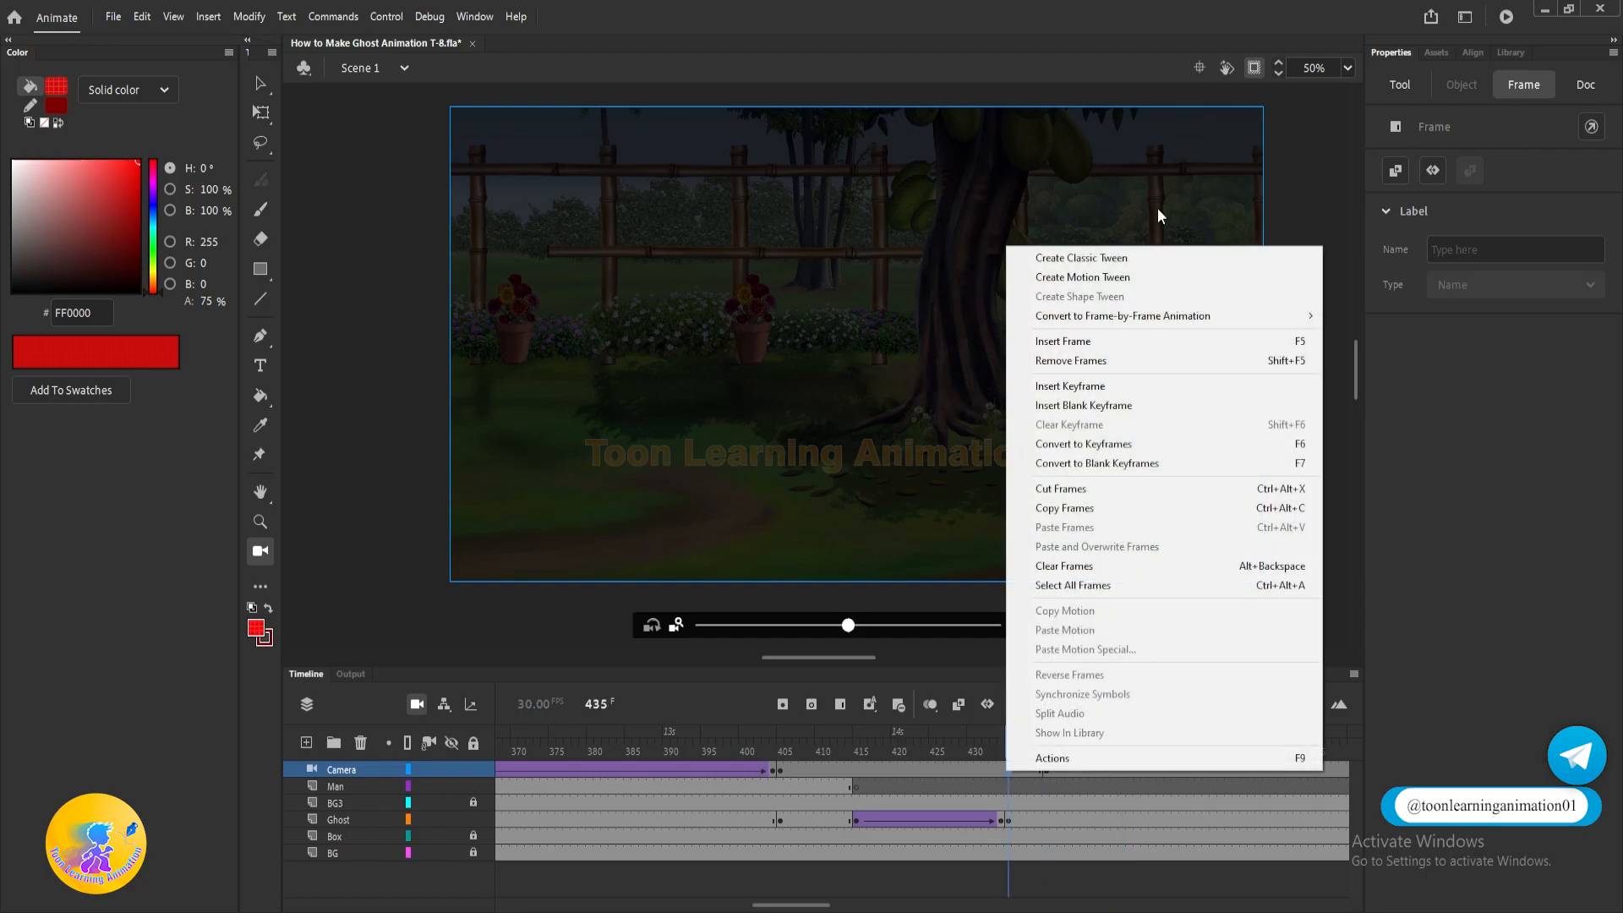
pyautogui.click(1090, 255)
# Zoom the Camera in to 185% at frame 440 and play back the ghost shot from frame 405.
pyautogui.click(1047, 770)
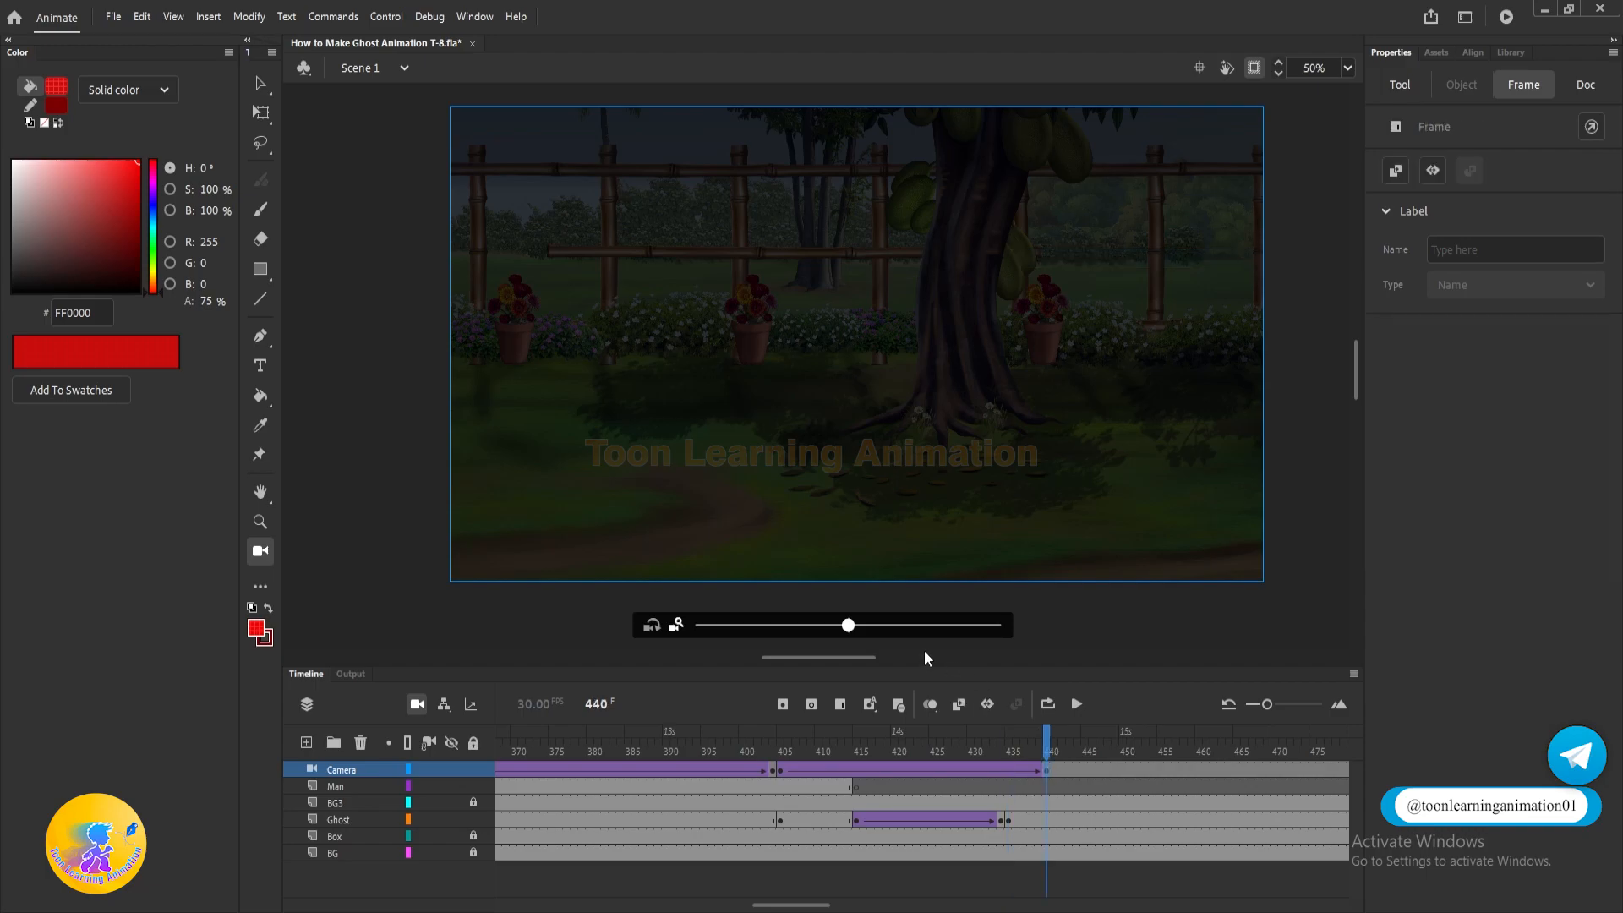
pyautogui.moveTo(852, 628); pyautogui.dragTo(869, 628)
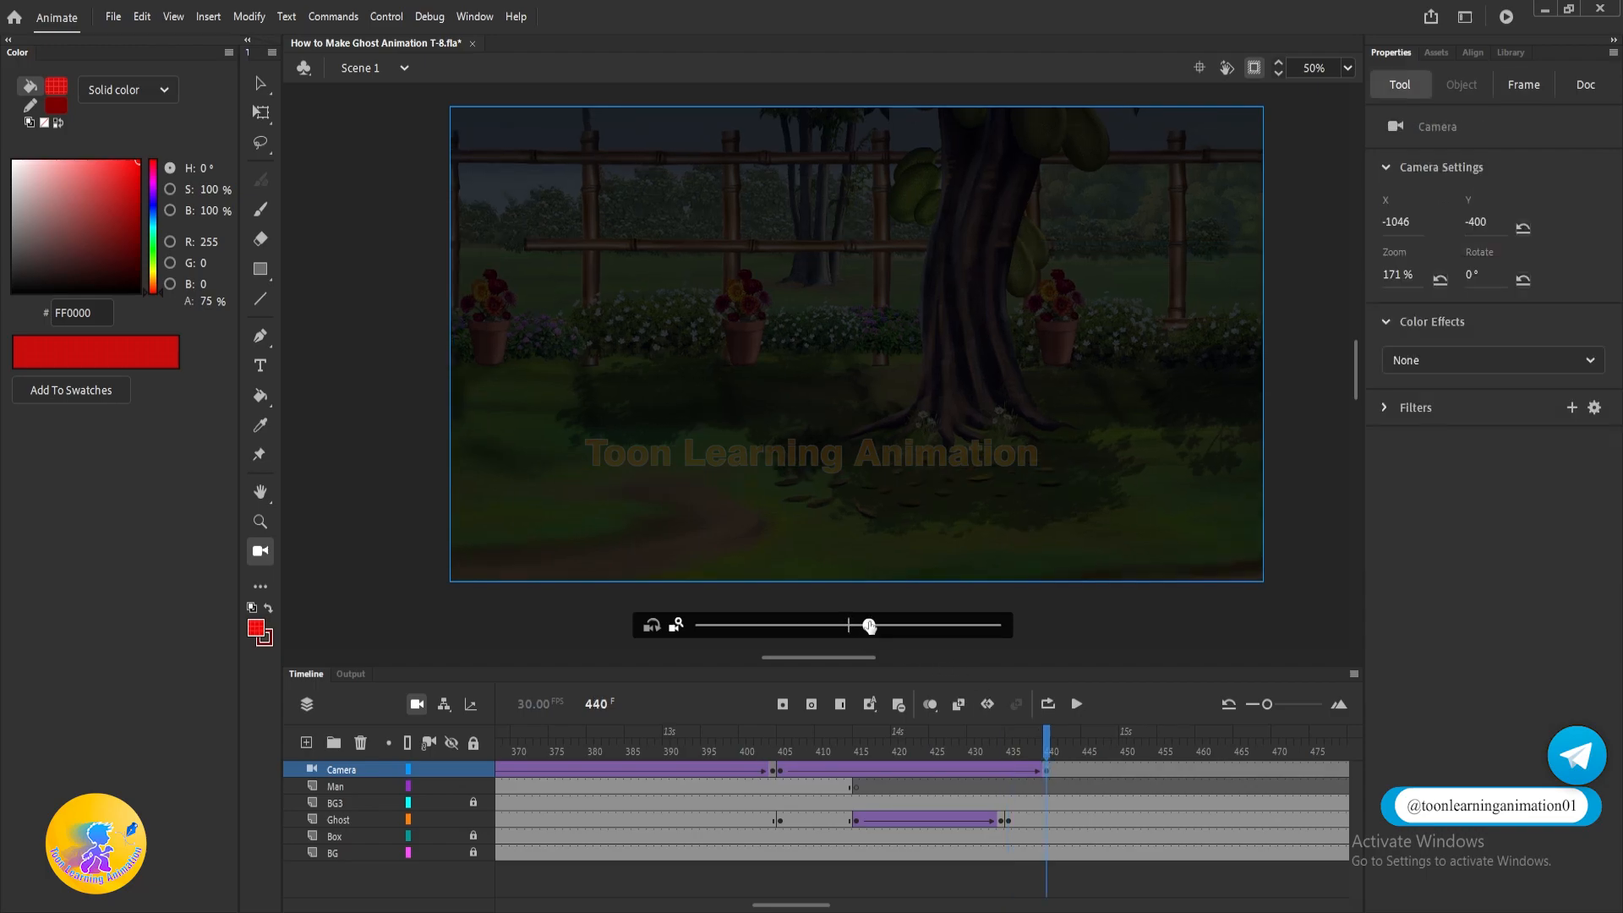
pyautogui.click(774, 741)
pyautogui.press('Return')
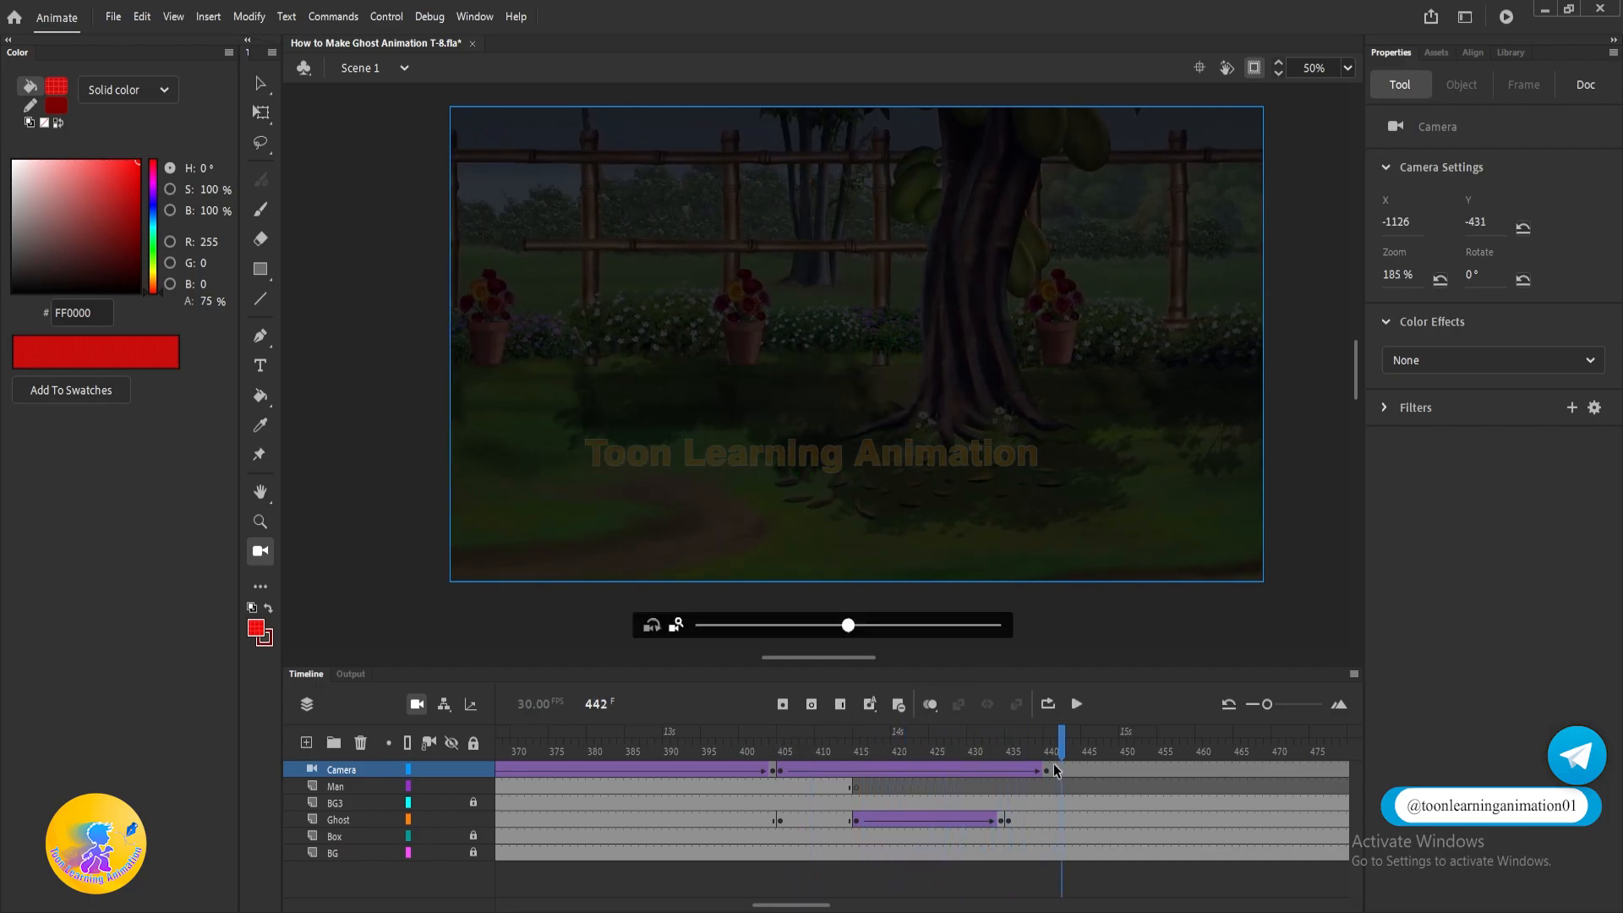
# Add a Camera keyframe at frame 441 and pan the shot back to the man and the ghost at about X 1381.
pyautogui.click(1053, 770)
pyautogui.moveTo(1194, 410); pyautogui.dragTo(535, 376)
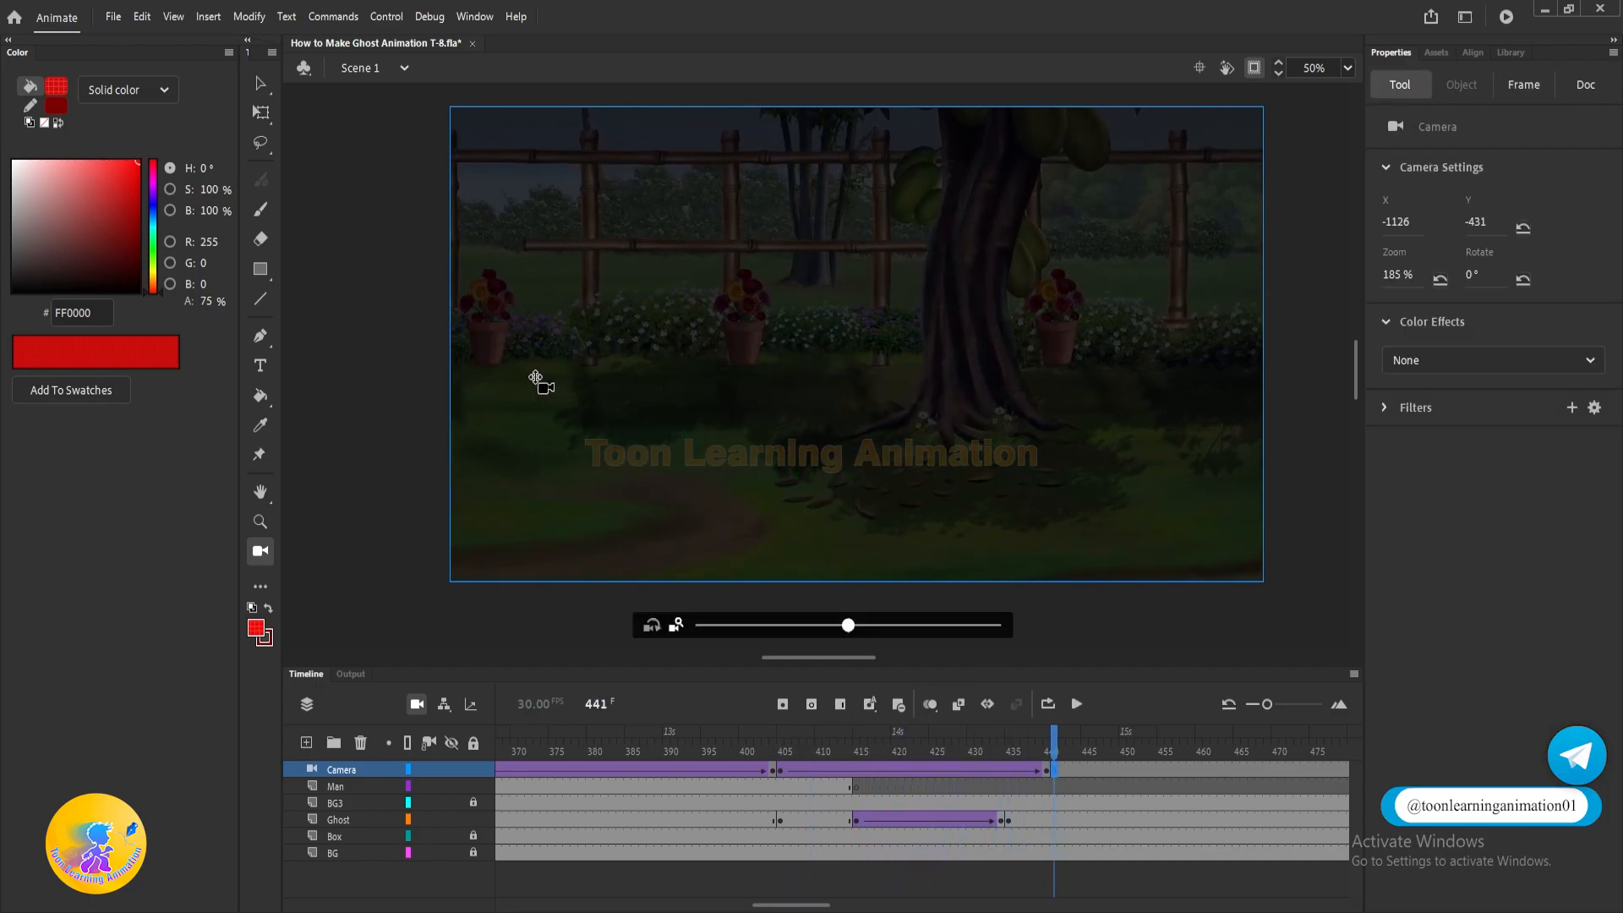
pyautogui.moveTo(1094, 391); pyautogui.dragTo(685, 335)
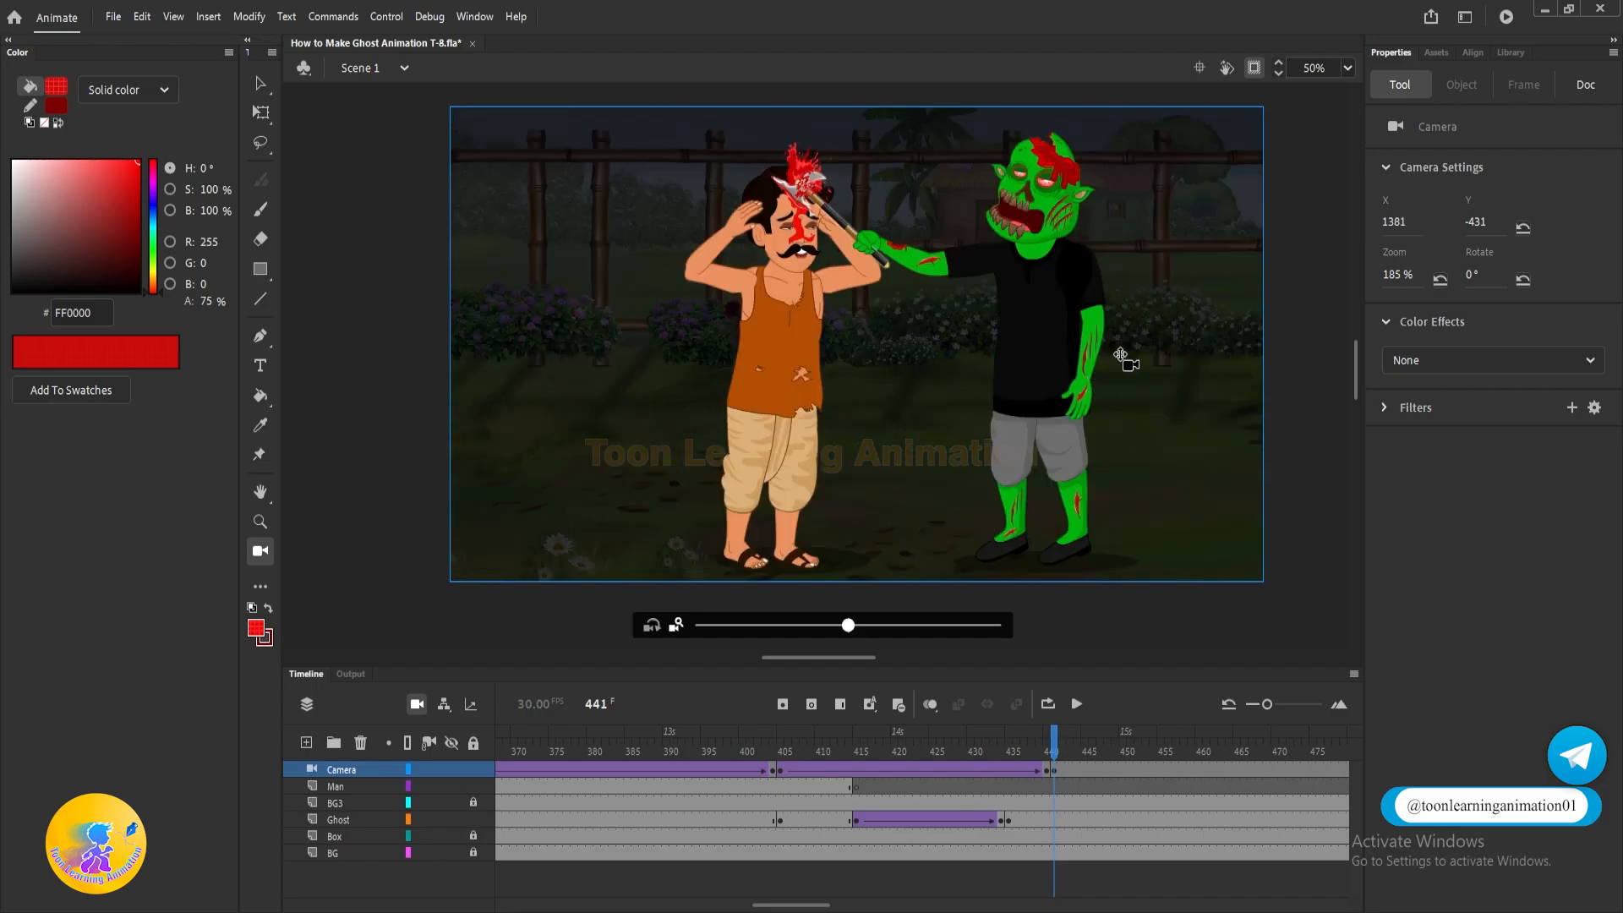
pyautogui.moveTo(1120, 355); pyautogui.dragTo(1121, 354)
# Zoom the Camera at frame 441 in to 521% centred on the ghost's face and play back the cut.
pyautogui.moveTo(943, 623); pyautogui.dragTo(945, 624)
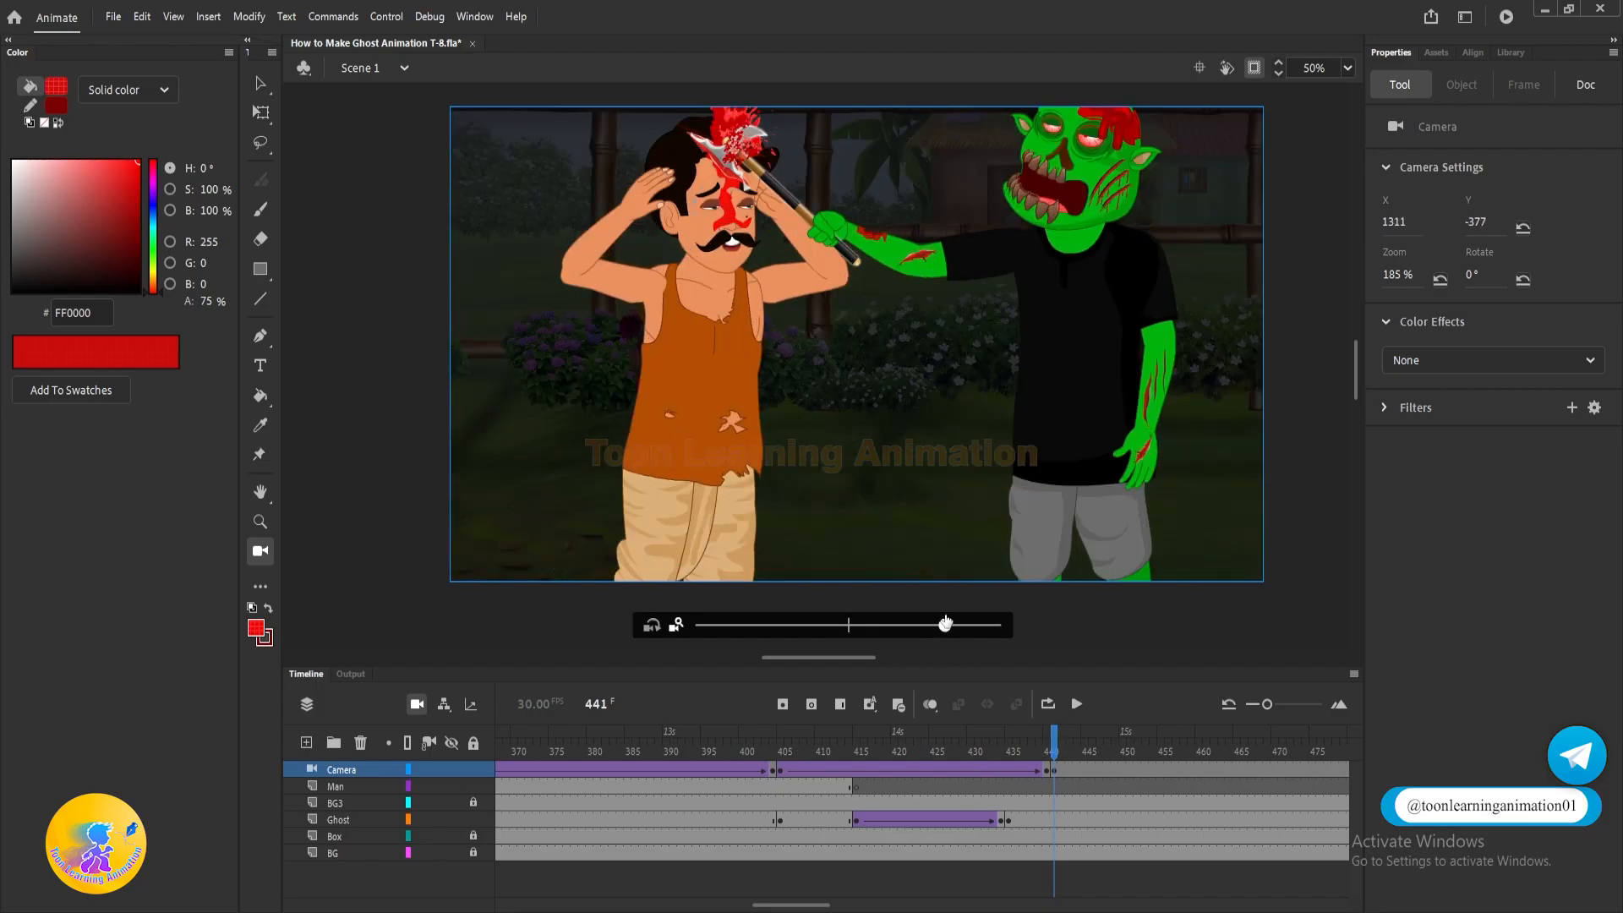
pyautogui.moveTo(1147, 324); pyautogui.dragTo(1024, 342)
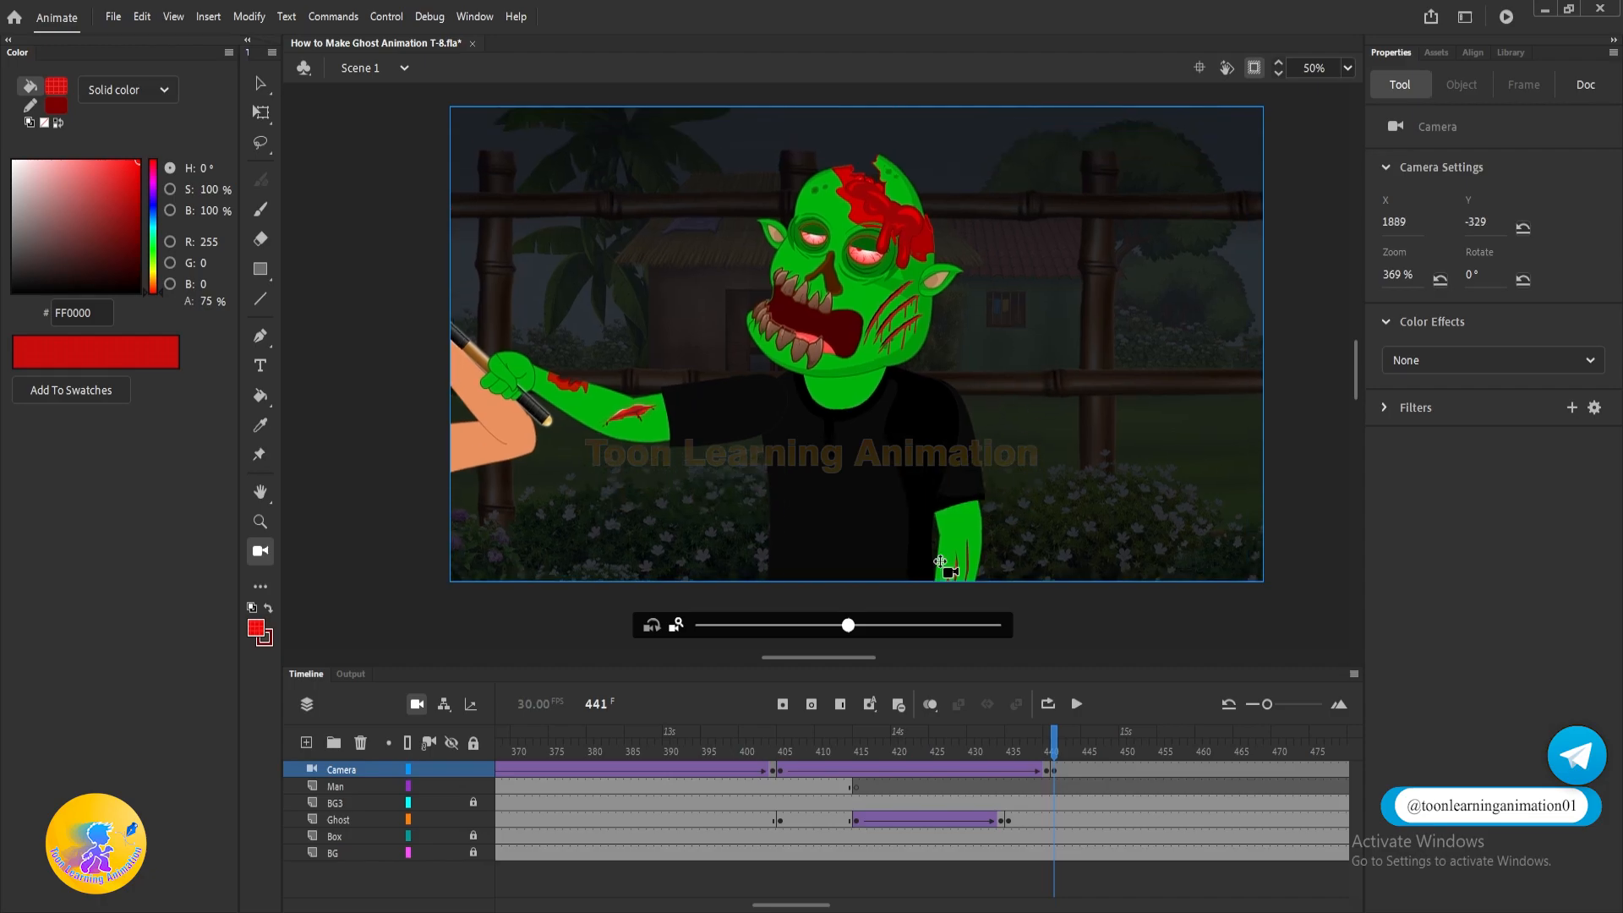
pyautogui.moveTo(849, 624); pyautogui.dragTo(895, 624)
pyautogui.moveTo(1107, 478); pyautogui.dragTo(1081, 435)
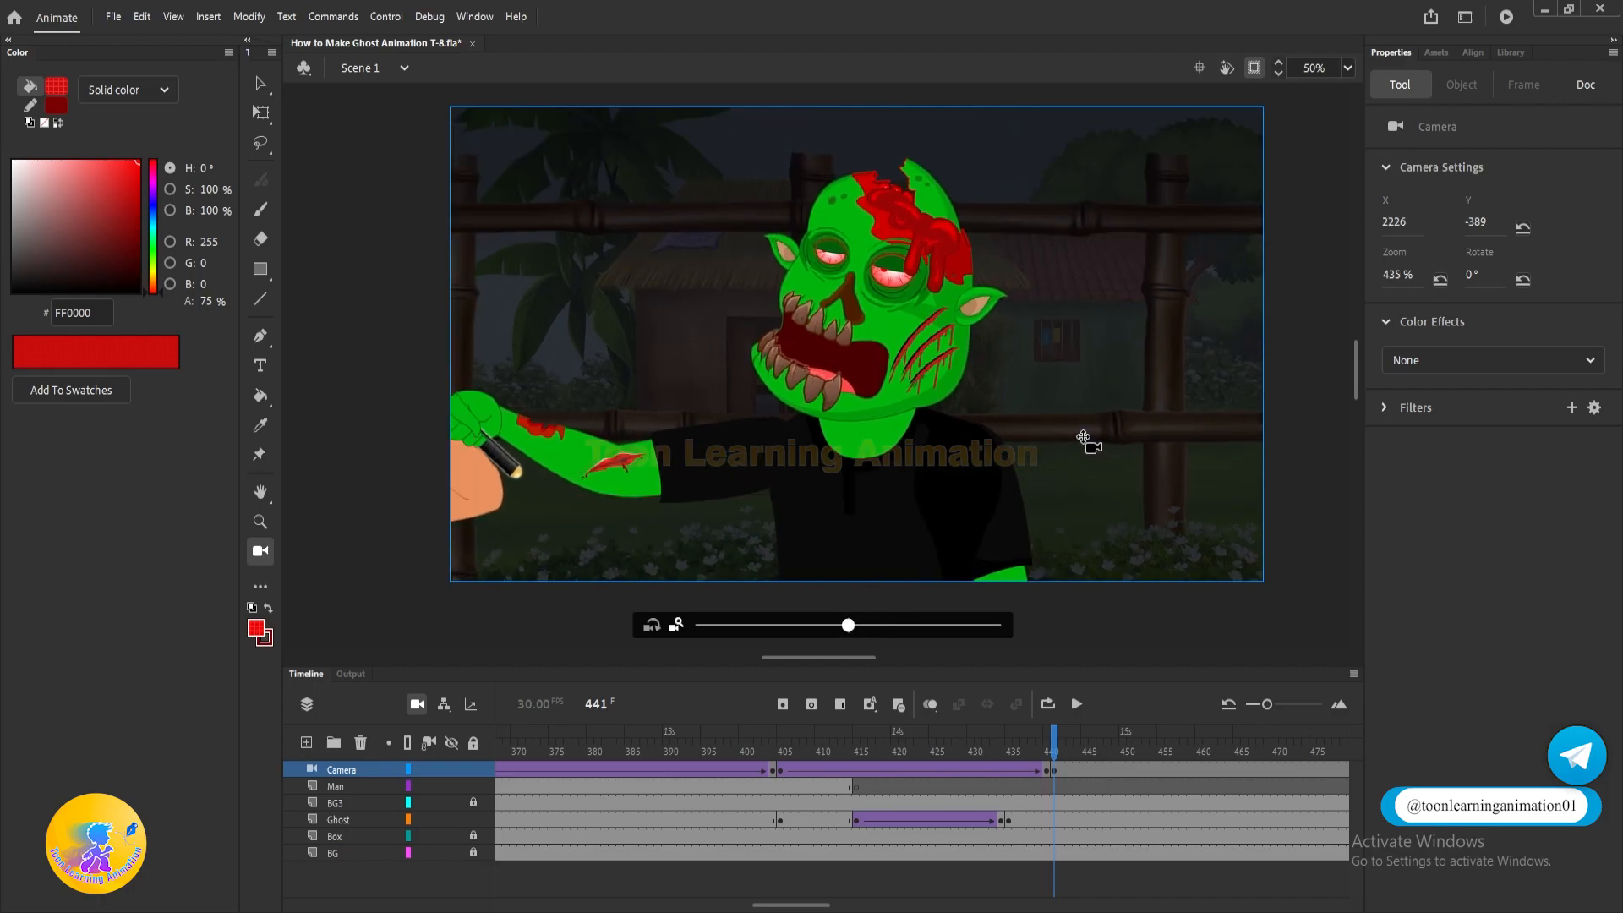
pyautogui.moveTo(852, 633); pyautogui.dragTo(901, 632)
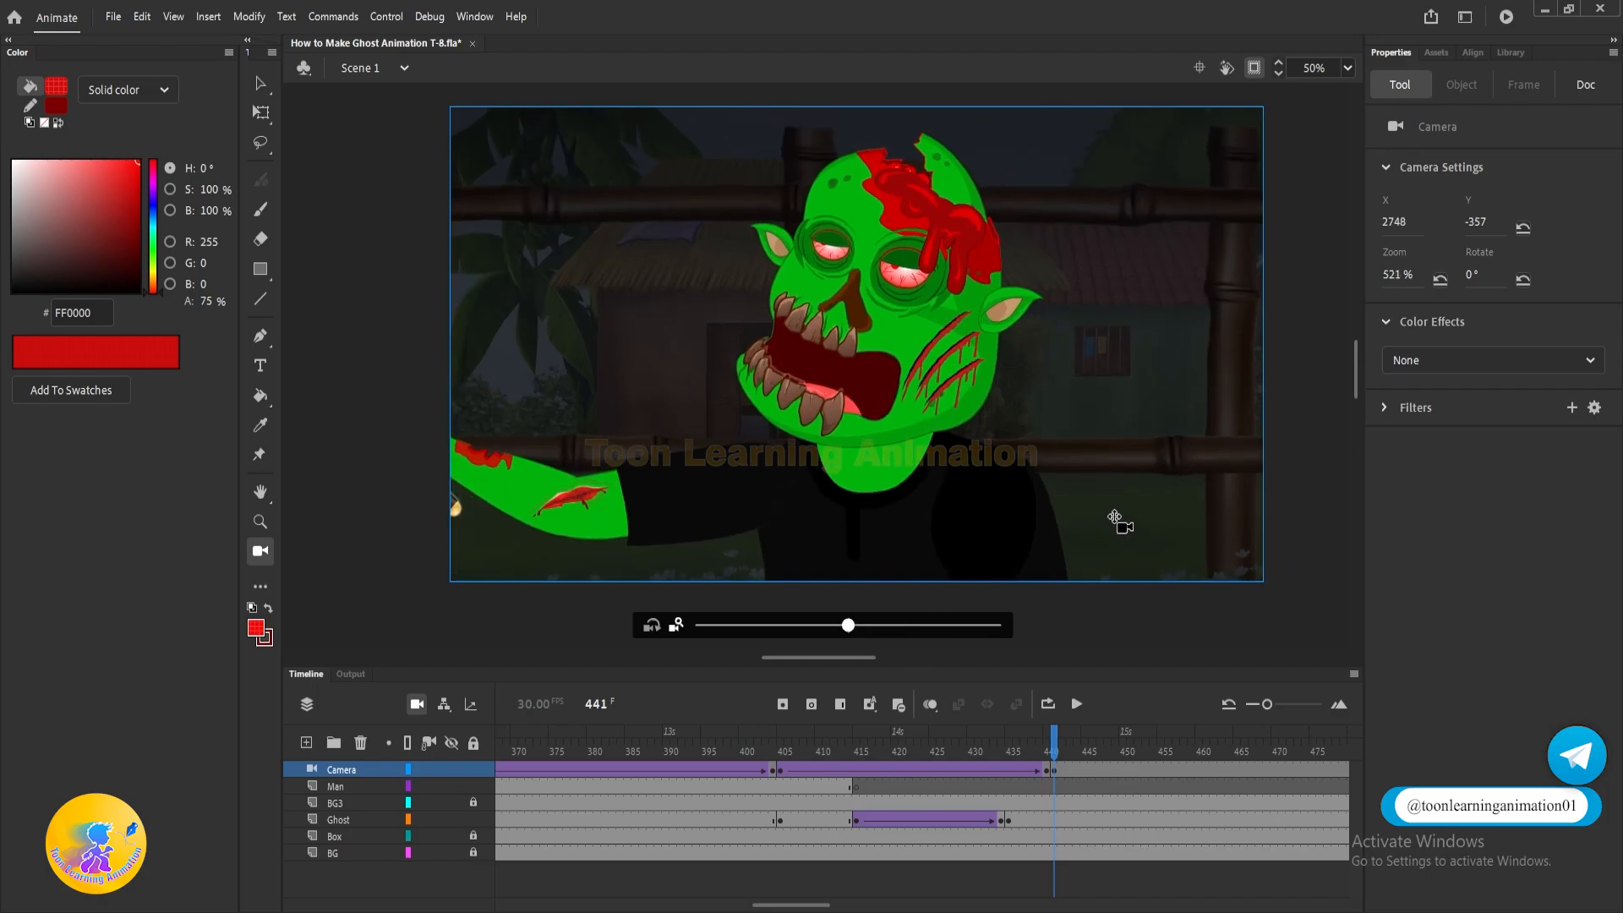
pyautogui.press('v')
pyautogui.click(1033, 745)
pyautogui.press('Return')
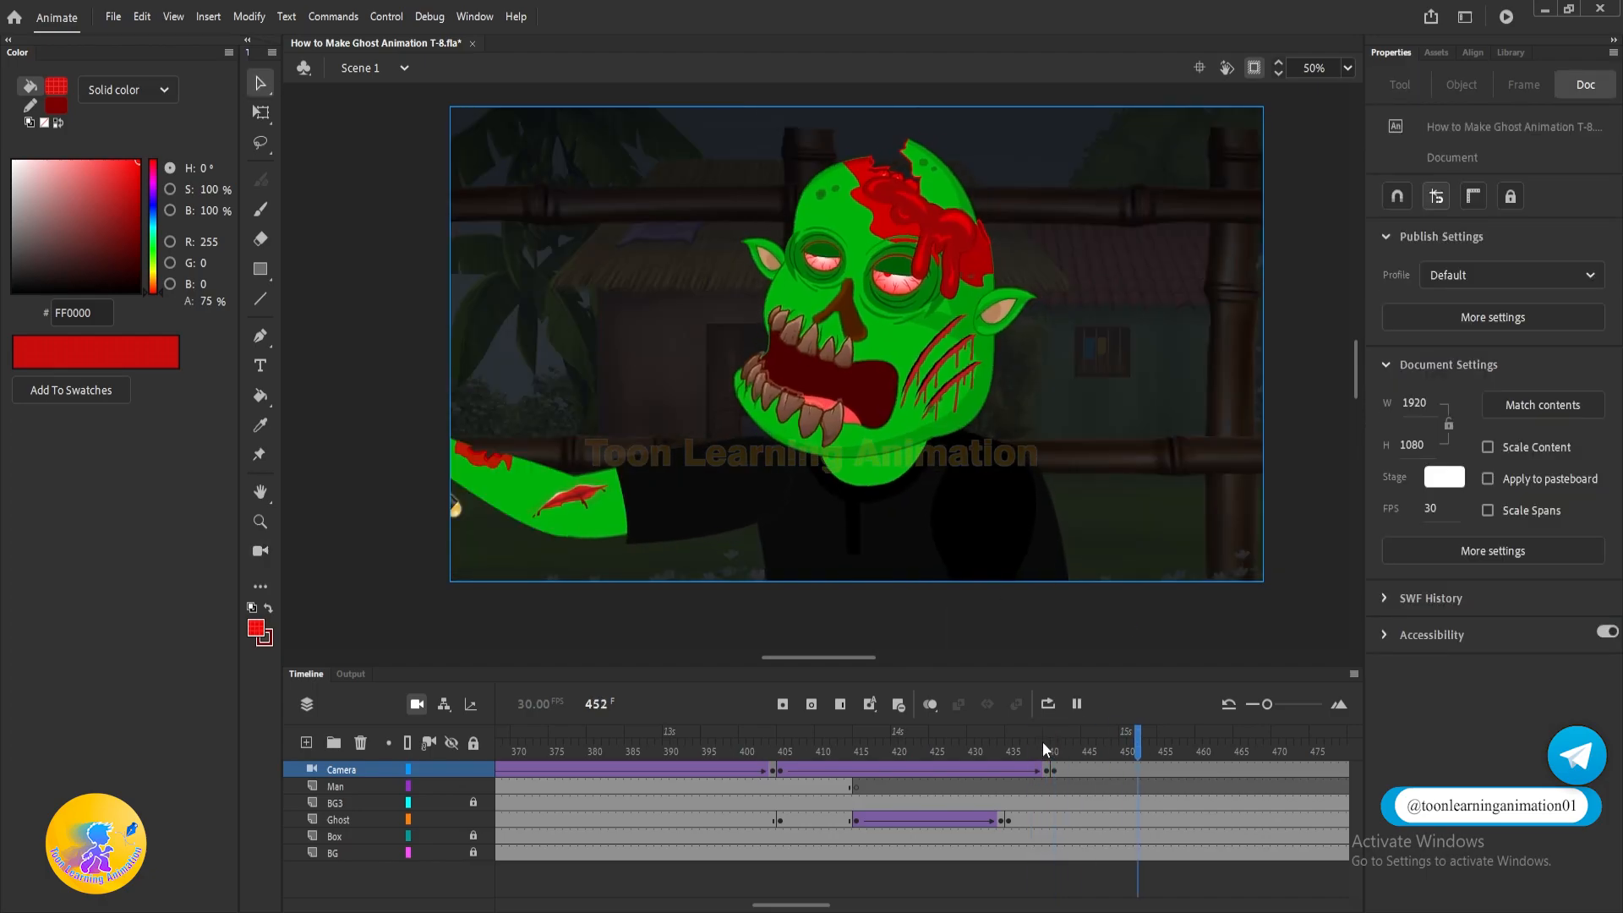
pyautogui.press('Return')
# Add a Camera keyframe at frame 500, zoomed out to 339% and panned to frame both the man and the ghost.
pyautogui.moveTo(1116, 748); pyautogui.dragTo(1220, 750)
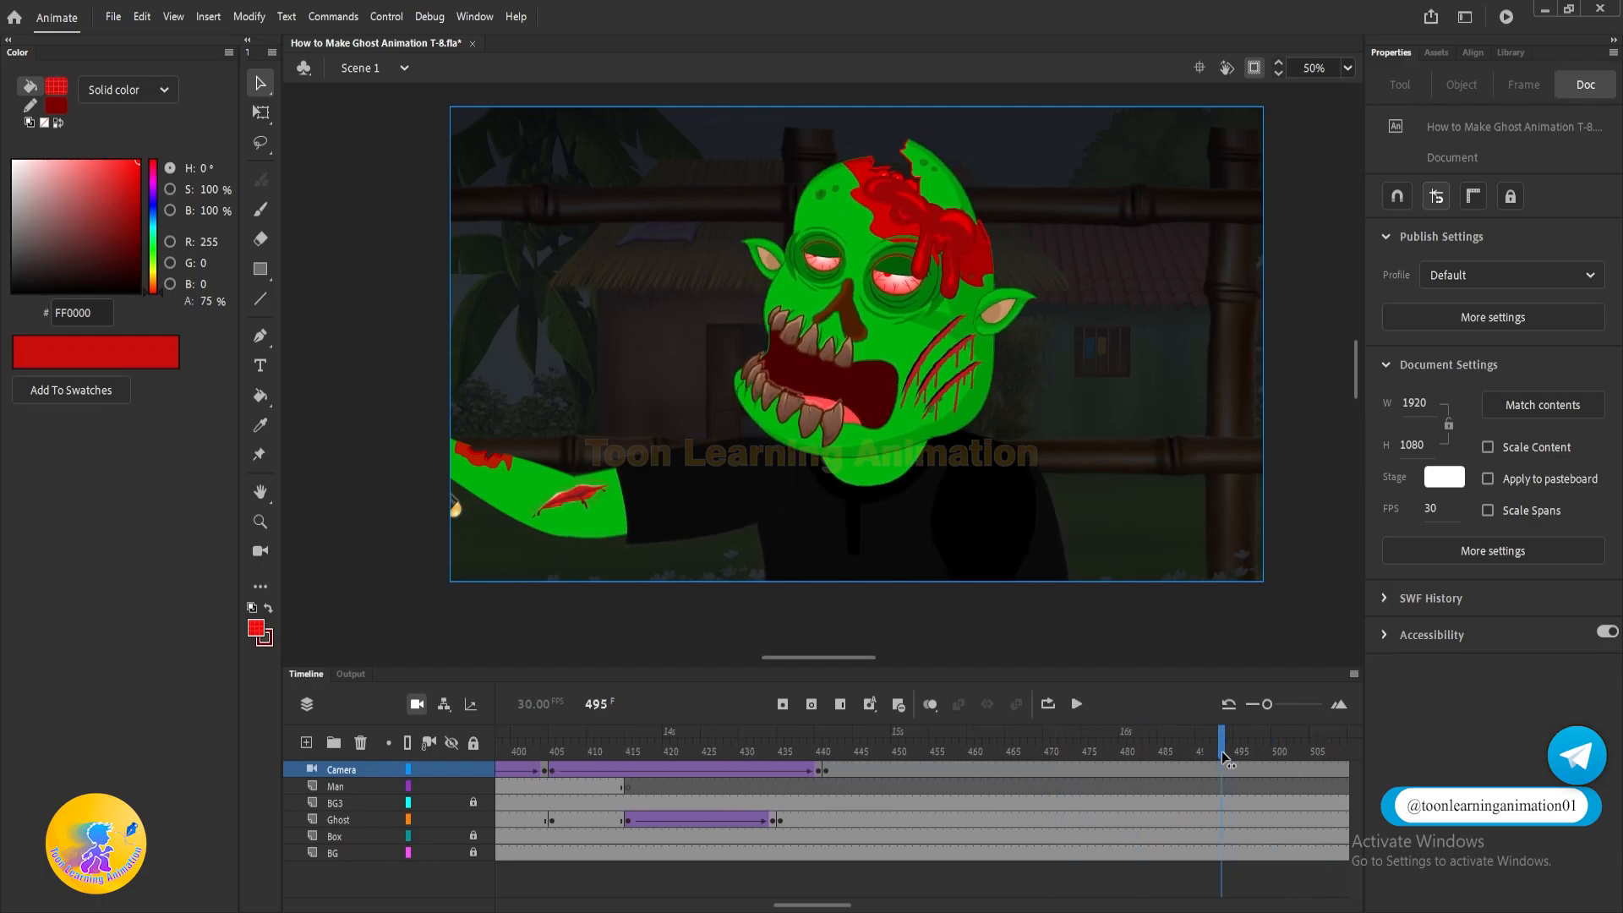
pyautogui.click(1274, 766)
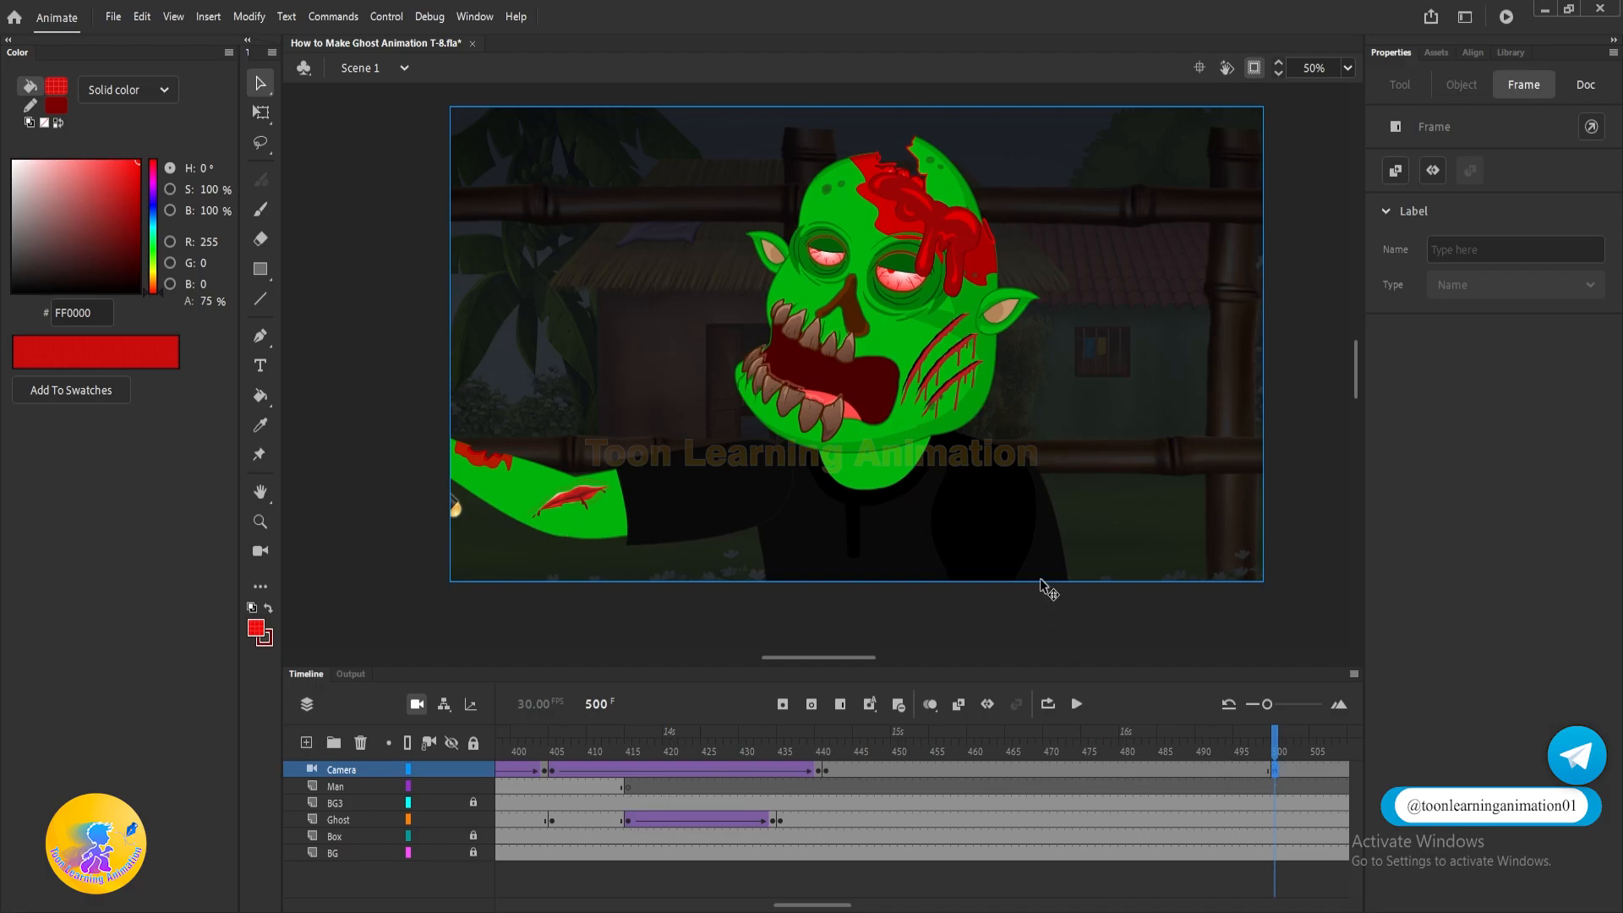
pyautogui.press('c')
pyautogui.moveTo(854, 625); pyautogui.dragTo(771, 626)
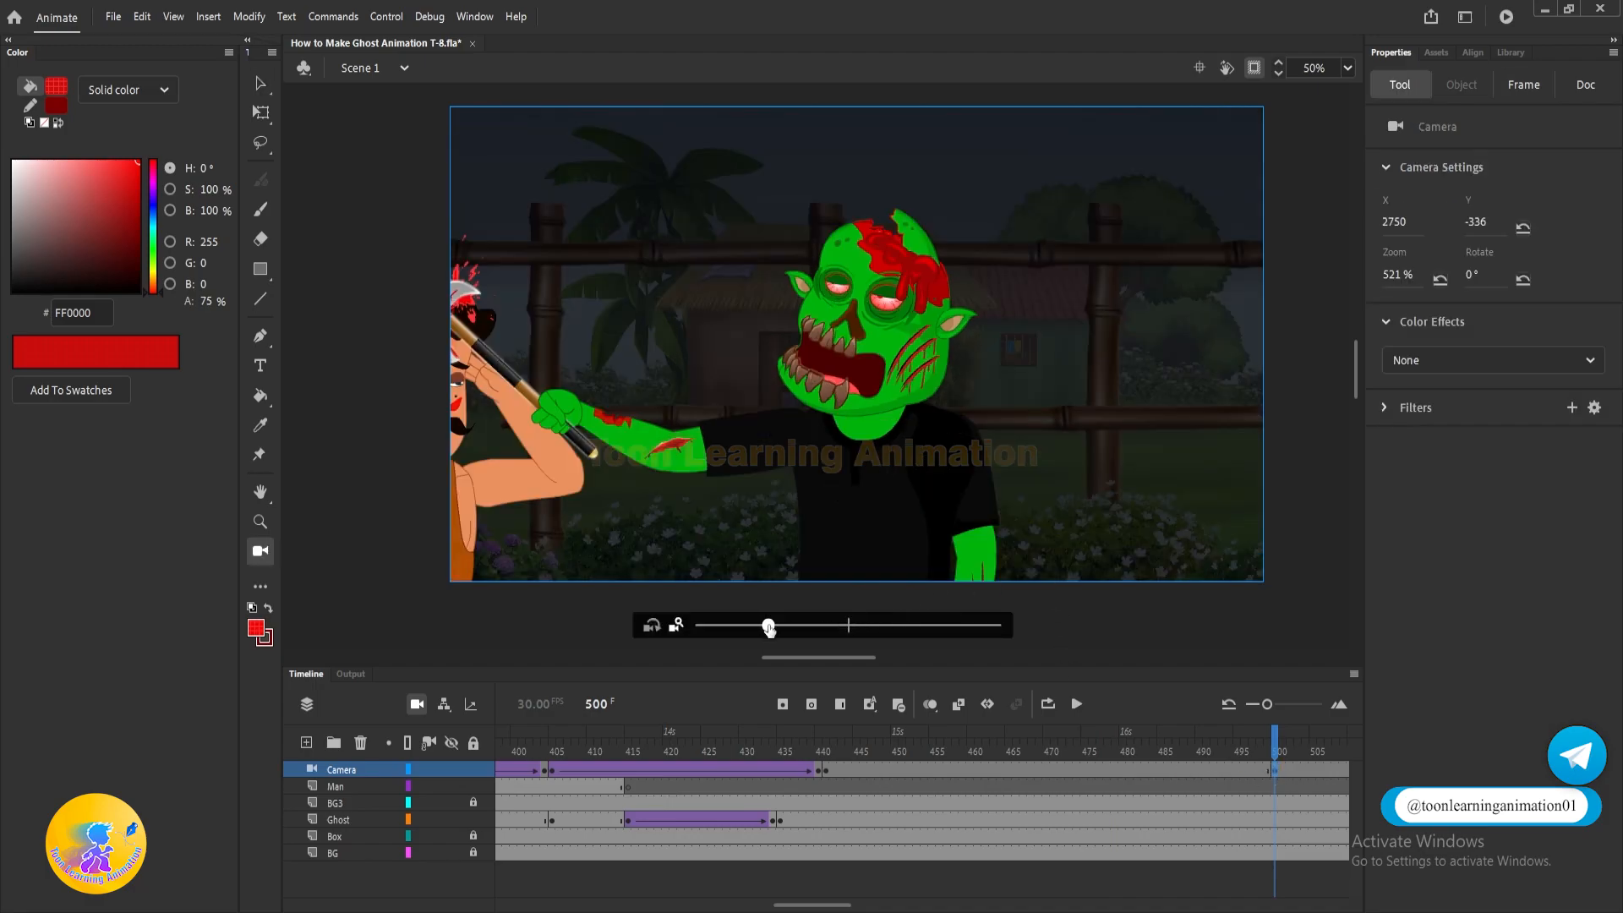
pyautogui.moveTo(895, 494); pyautogui.dragTo(843, 626)
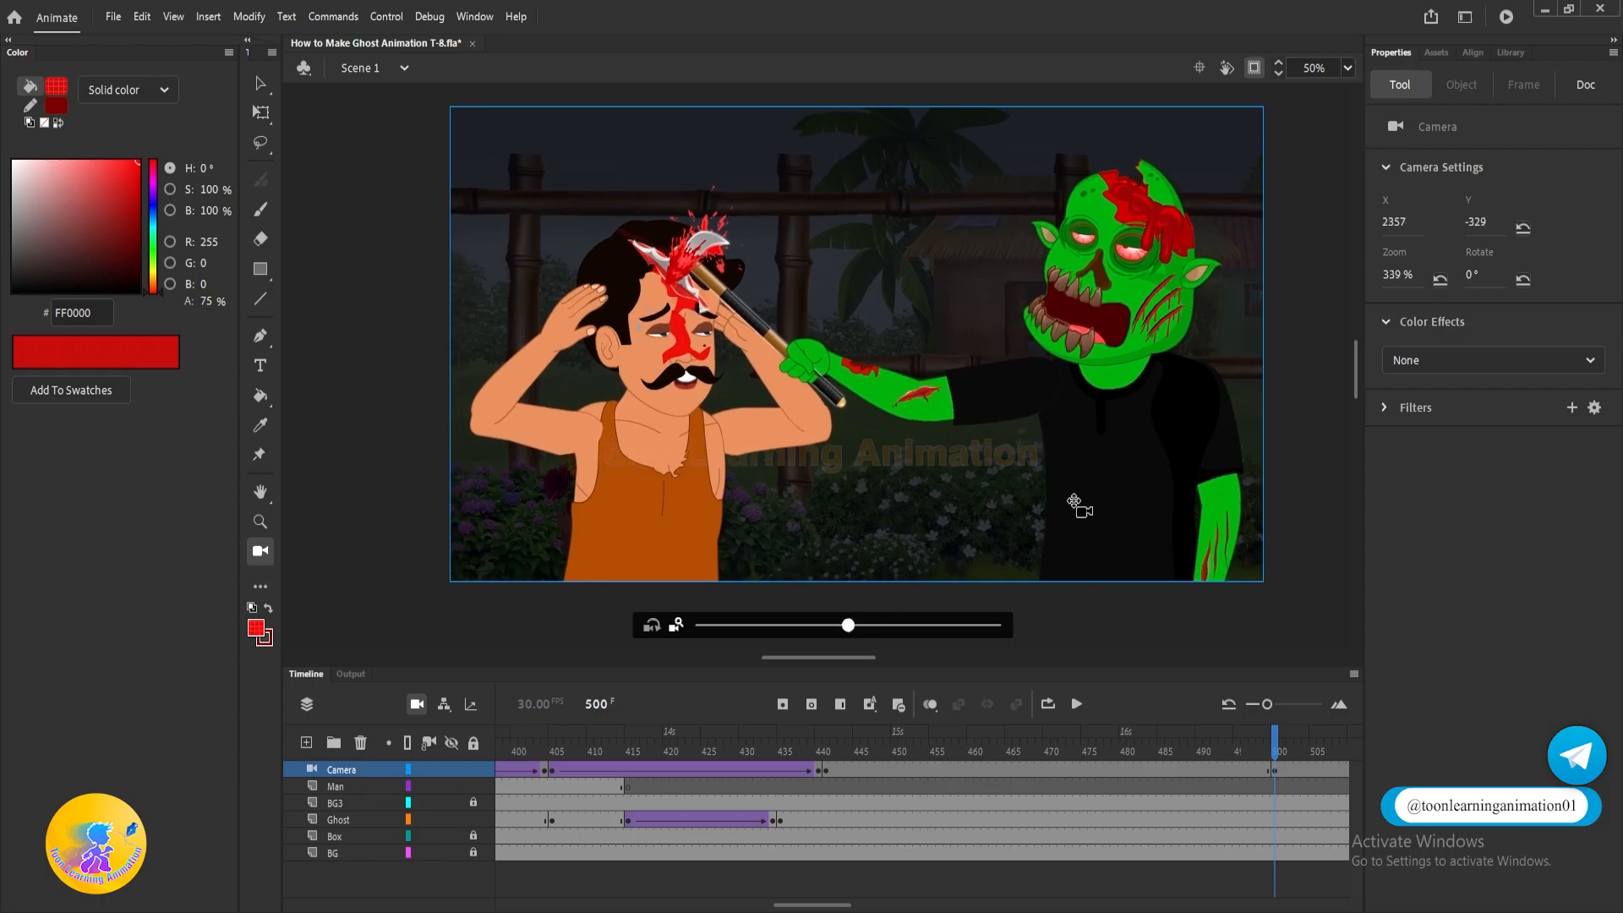
# Create a classic tween between the Camera keyframes at frames 441 and 500 and play it back.
pyautogui.rightClick(833, 769)
pyautogui.click(930, 253)
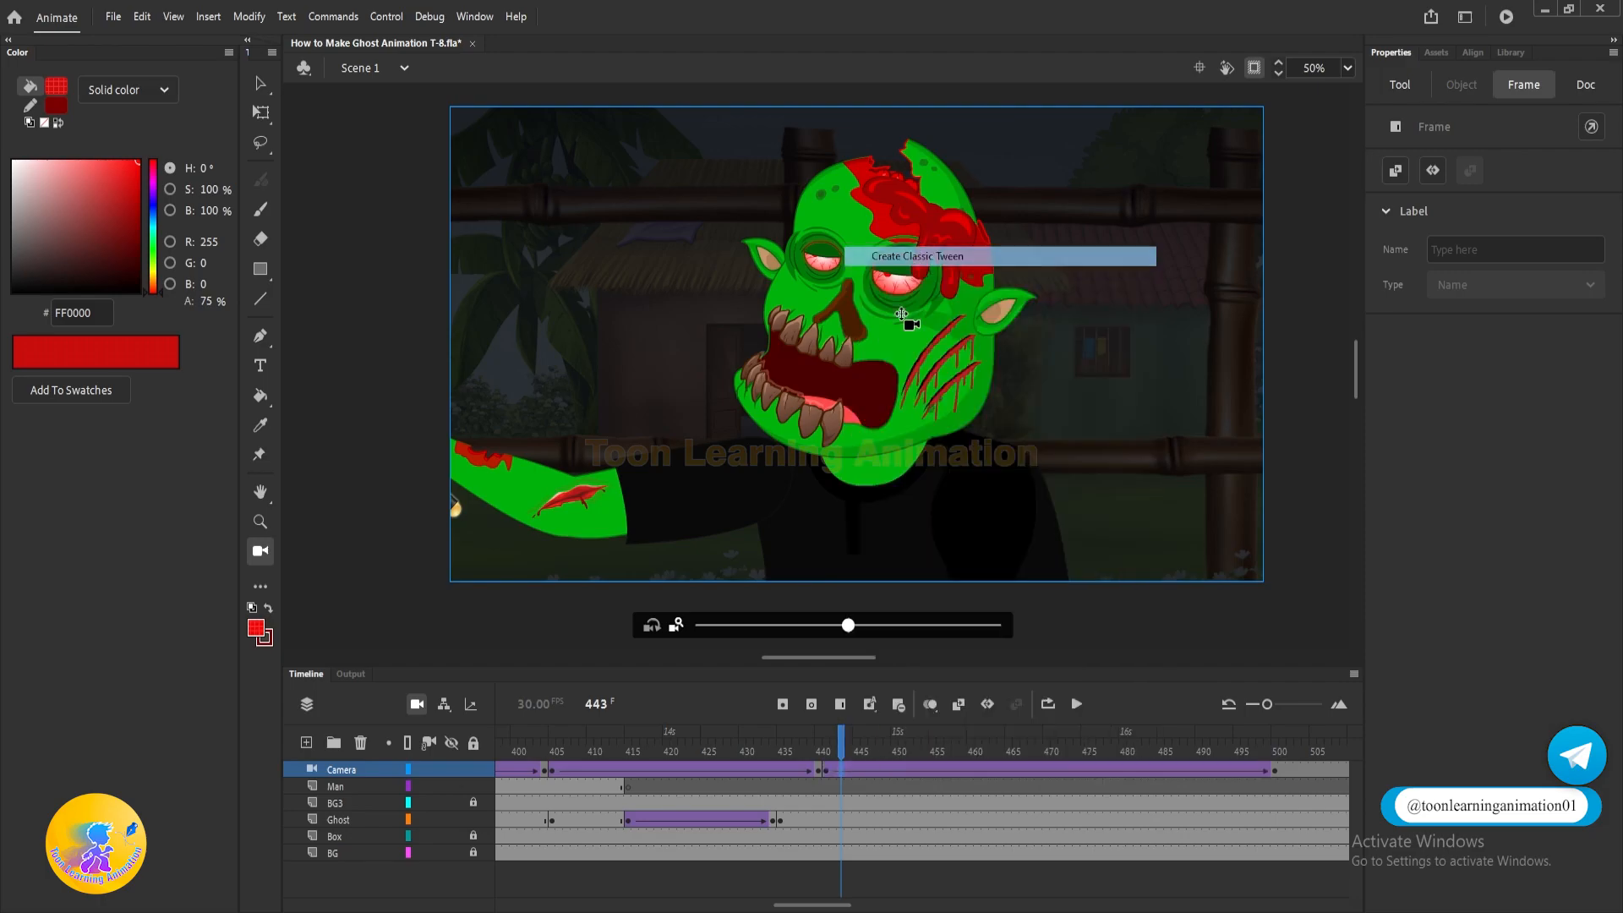
pyautogui.press('Return')
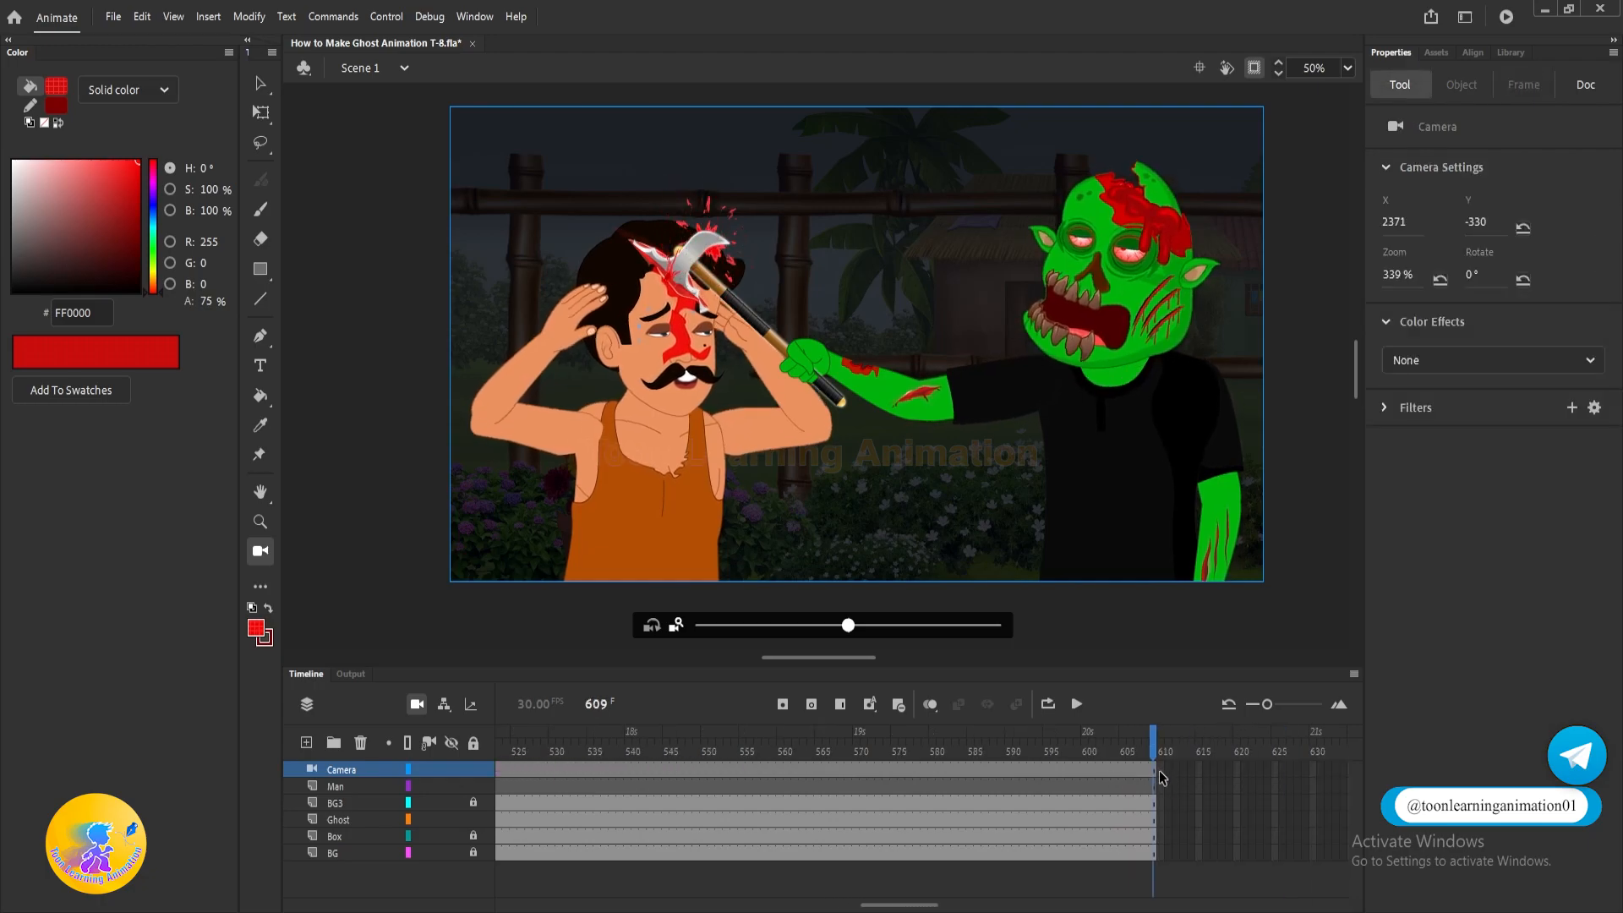
# Add a Camera keyframe at frame 609, zoomed out to 188% and panned to about Y -307.
pyautogui.click(1153, 769)
pyautogui.moveTo(848, 625); pyautogui.dragTo(725, 643)
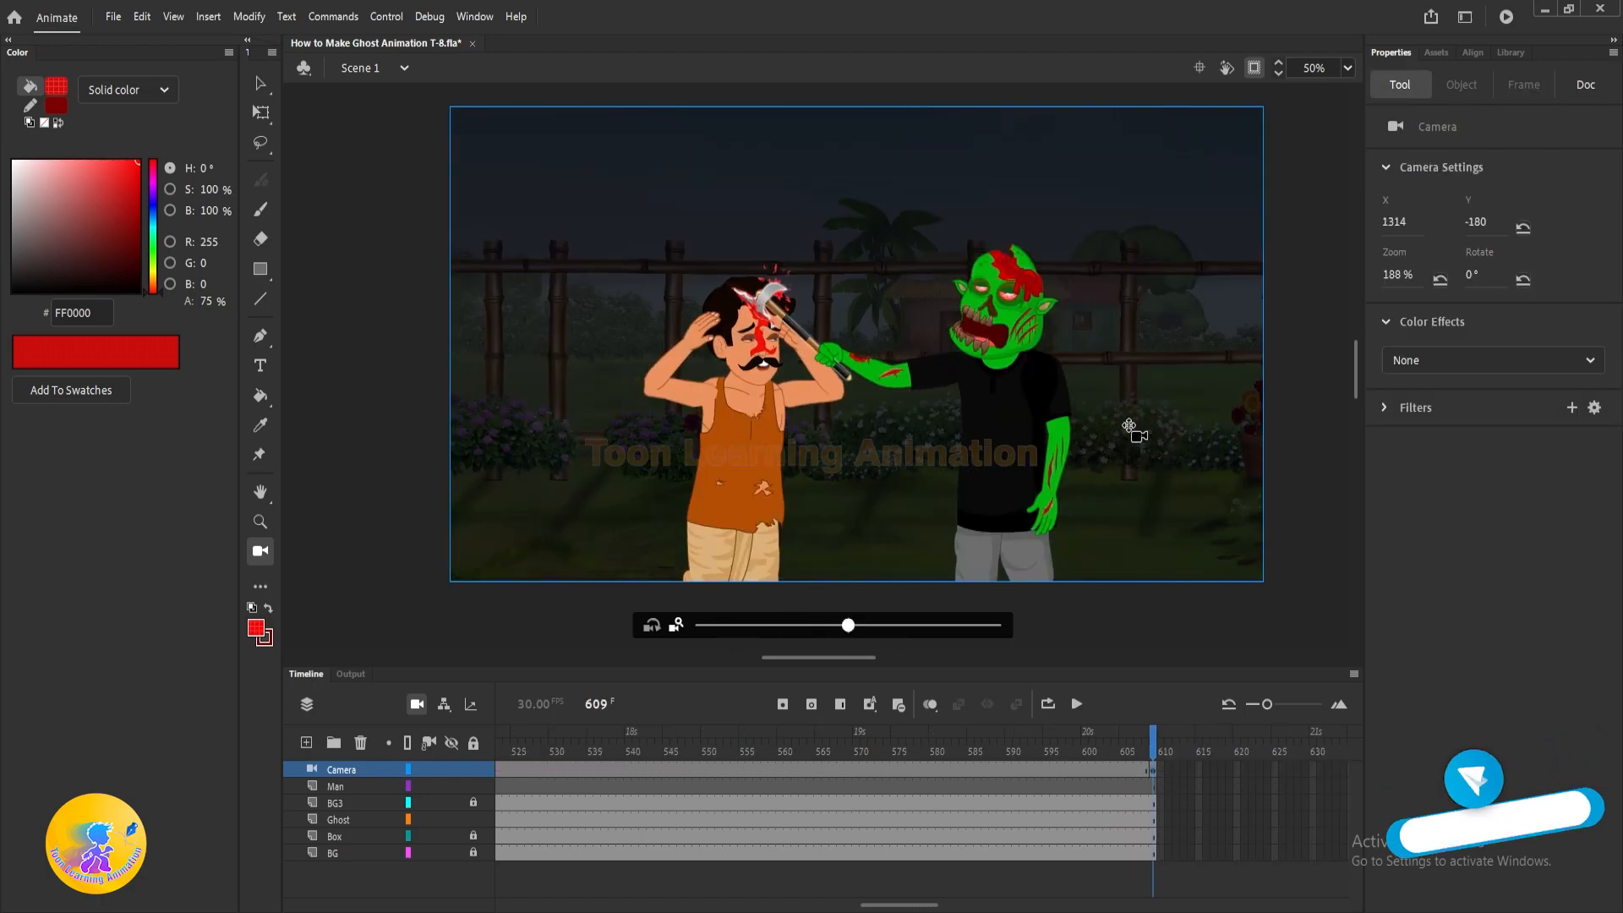
pyautogui.moveTo(1130, 427); pyautogui.dragTo(1130, 445)
# Create a classic tween between the Camera keyframes at frames 500 and 609 and play back the final zoom-out.
pyautogui.rightClick(826, 770)
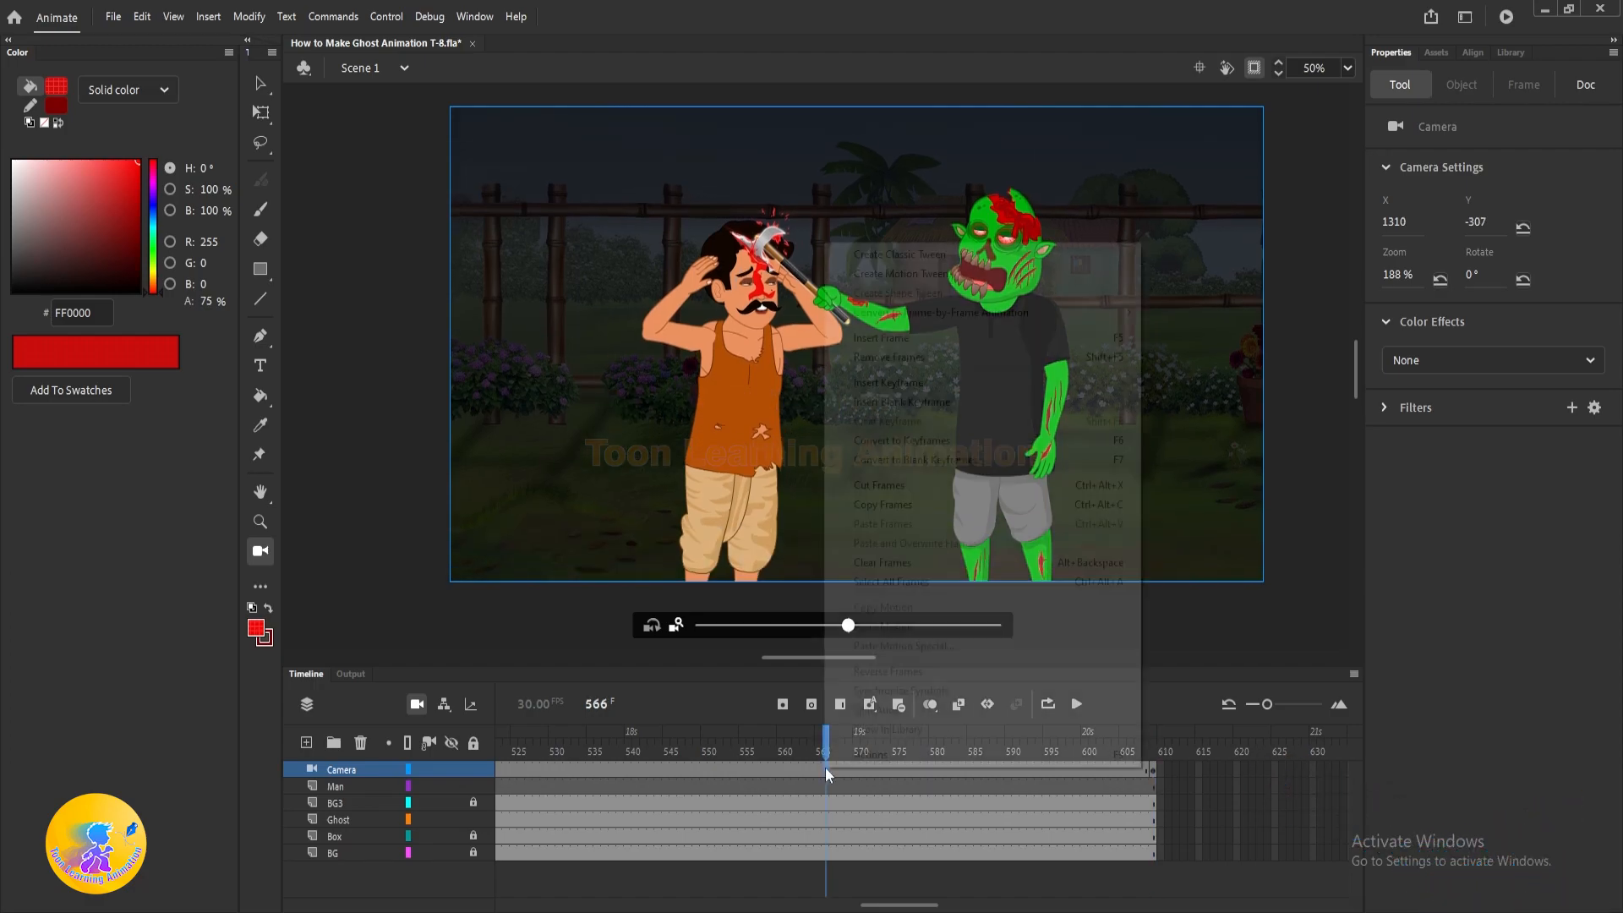
pyautogui.click(935, 255)
pyautogui.press('Return')
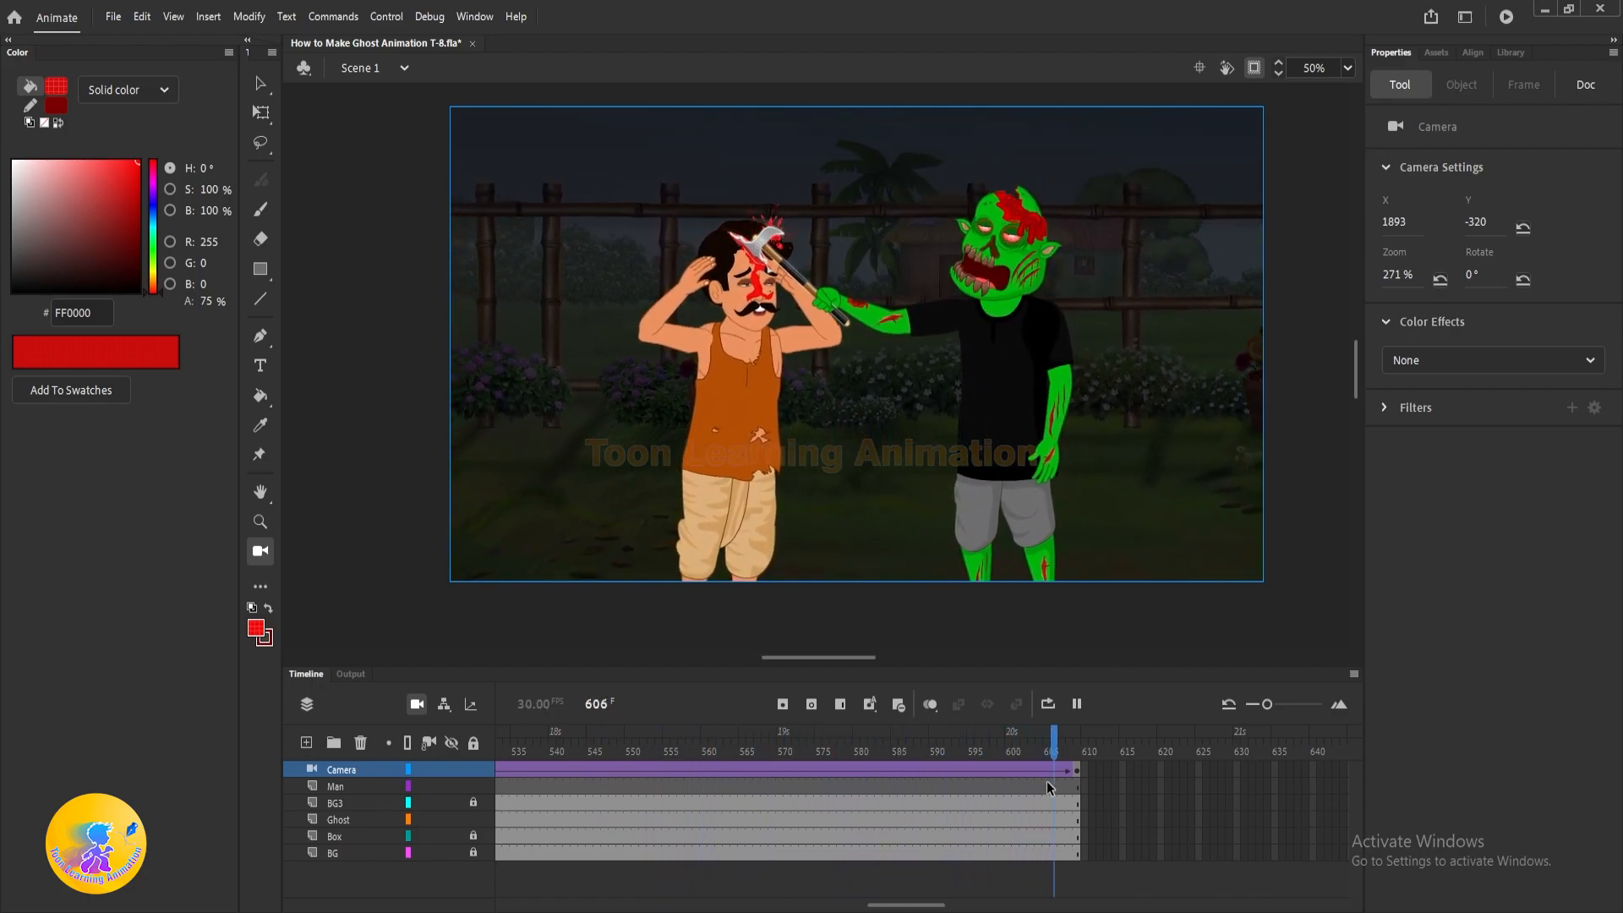
# Lengthen the final shot by inserting the selected span of frames 590 to 604 three times across all layers.
pyautogui.moveTo(933, 770); pyautogui.dragTo(1039, 850)
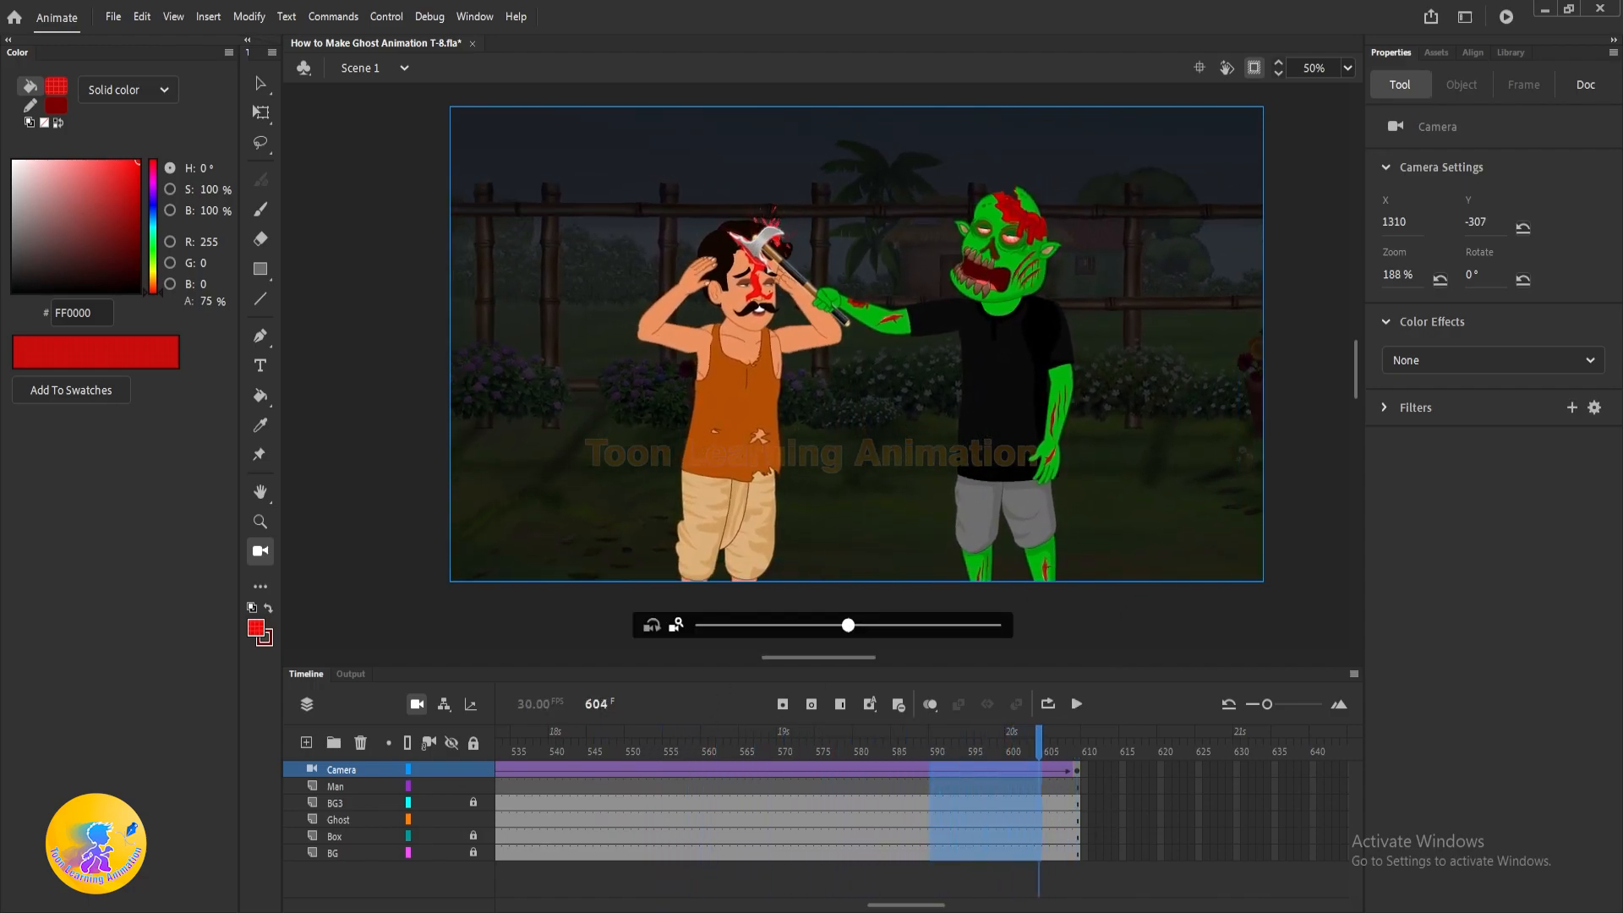
pyautogui.press('F5')
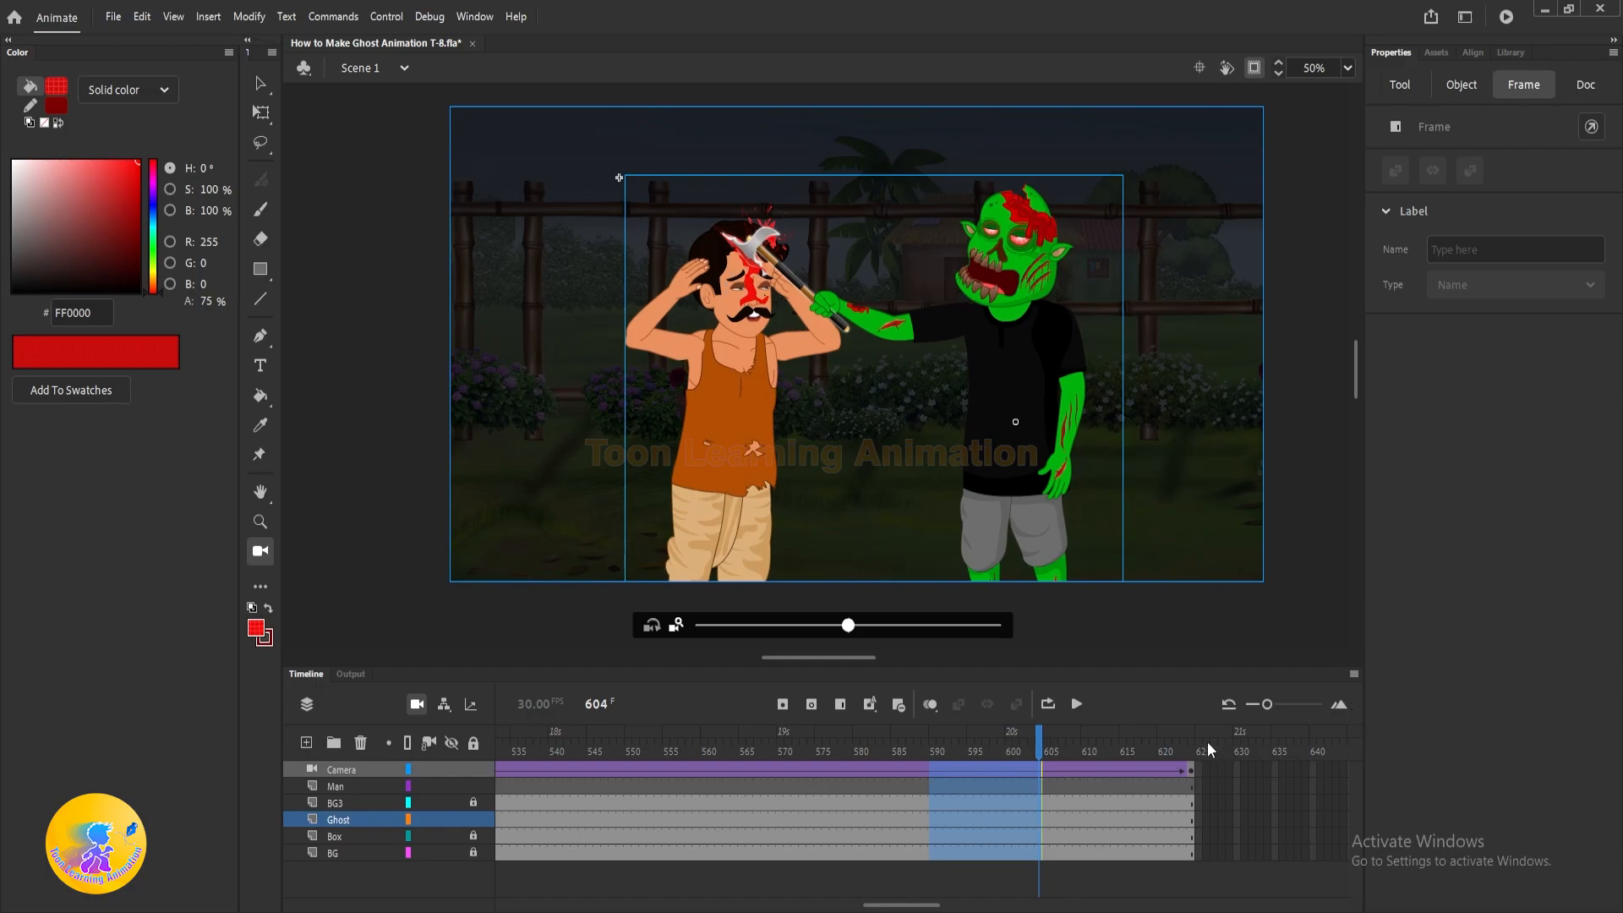
pyautogui.press('F5')
pyautogui.press('F5')
# Remove the surplus frames at the end of all layers so the timeline ends at frame 650.
pyautogui.moveTo(1227, 752)
pyautogui.mouseDown()
pyautogui.moveTo(1482, 764)
pyautogui.moveTo(1221, 761)
pyautogui.mouseUp()
pyautogui.moveTo(1105, 771); pyautogui.dragTo(1087, 850)
pyautogui.hotkey('shift', 'F5')
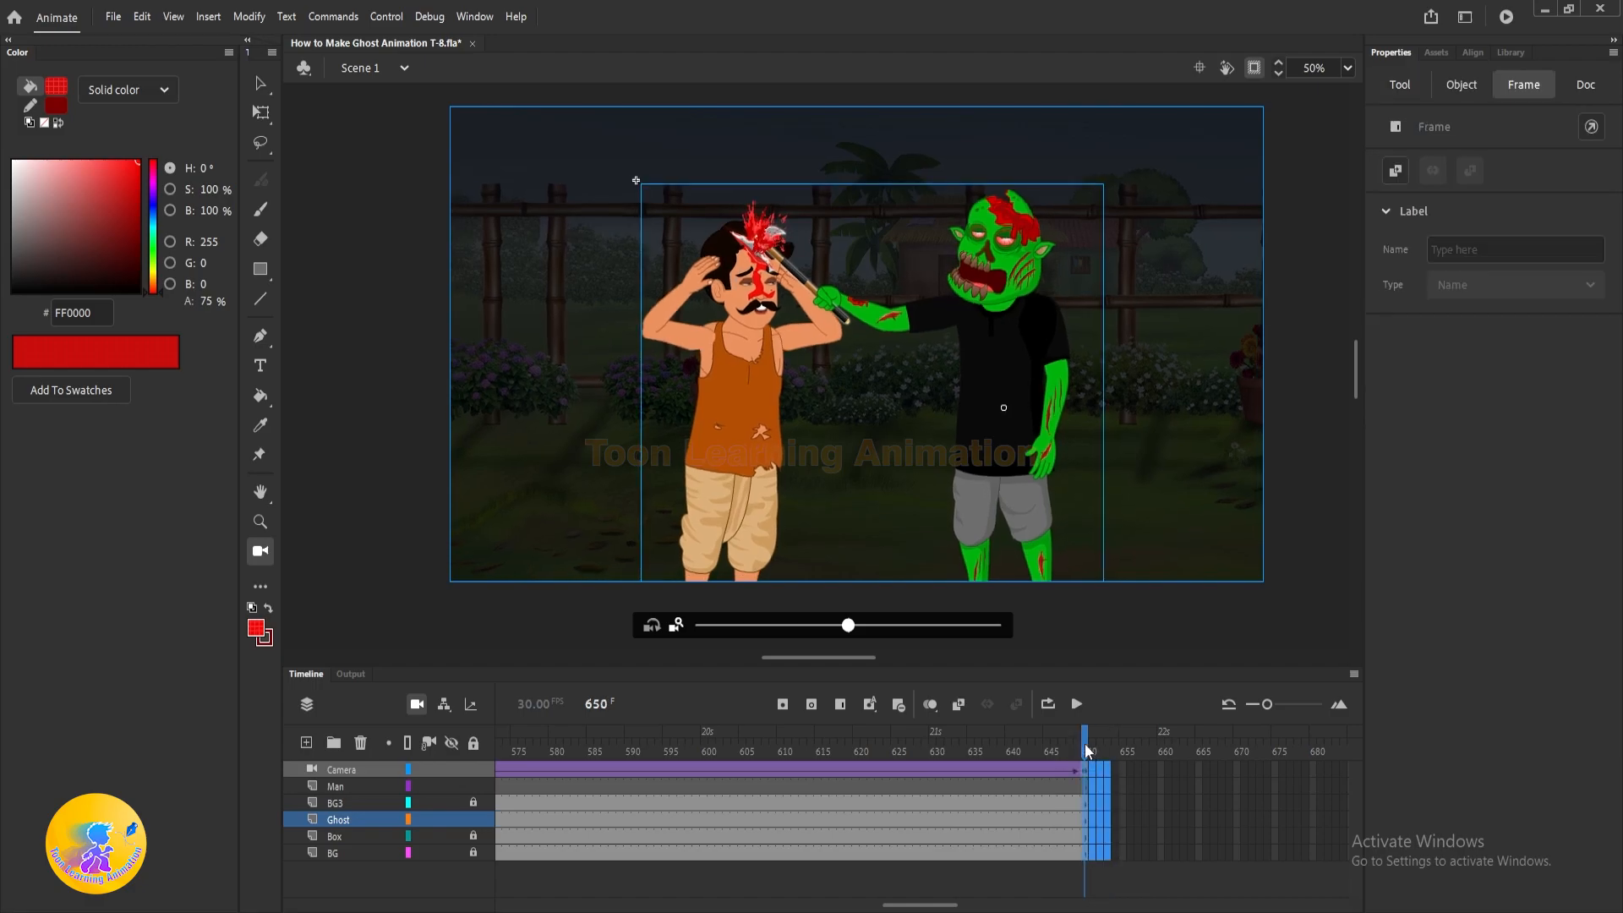
# Save the file, test the movie to watch the whole animation, and close the preview.
pyautogui.click(1087, 752)
pyautogui.hotkey('ctrl', 's')
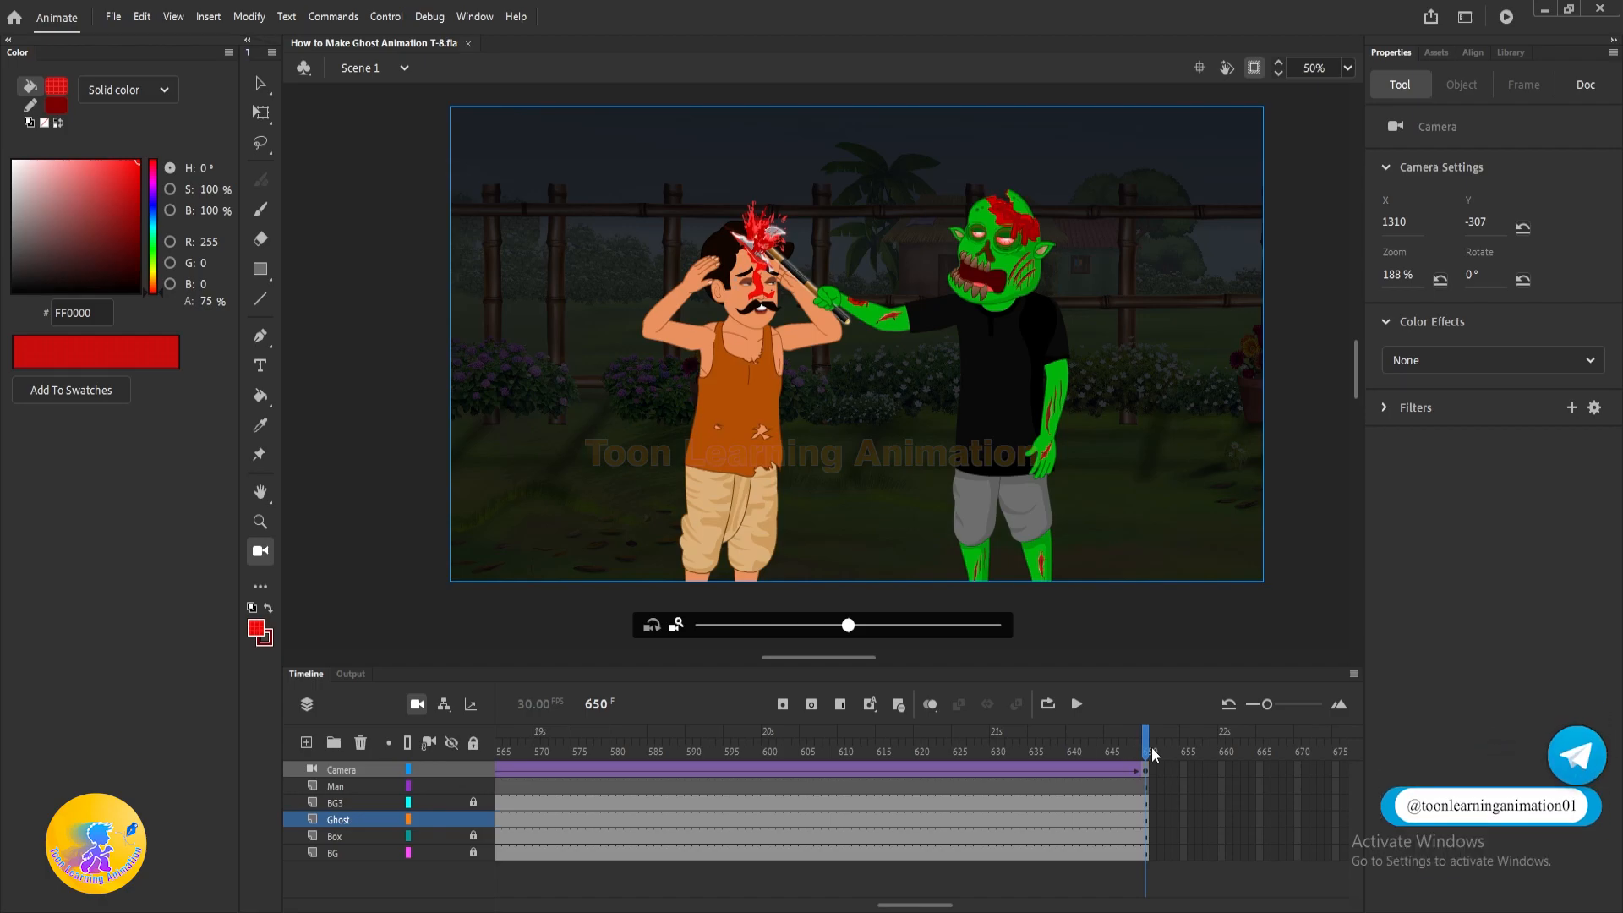
pyautogui.hotkey('ctrl', 'Return')
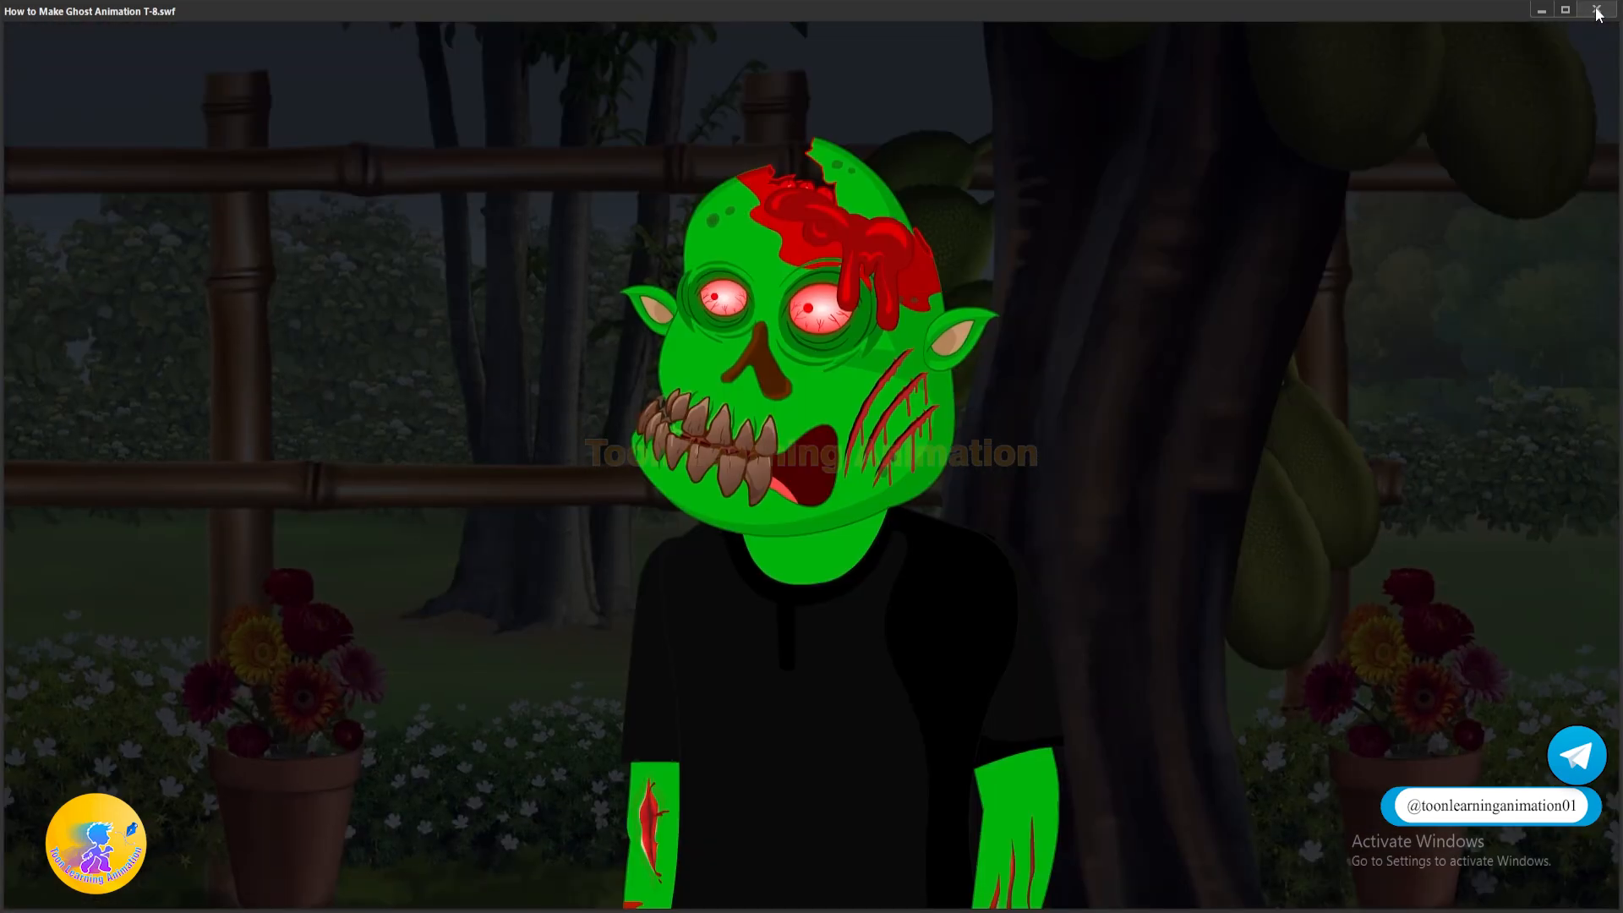
pyautogui.click(1598, 13)
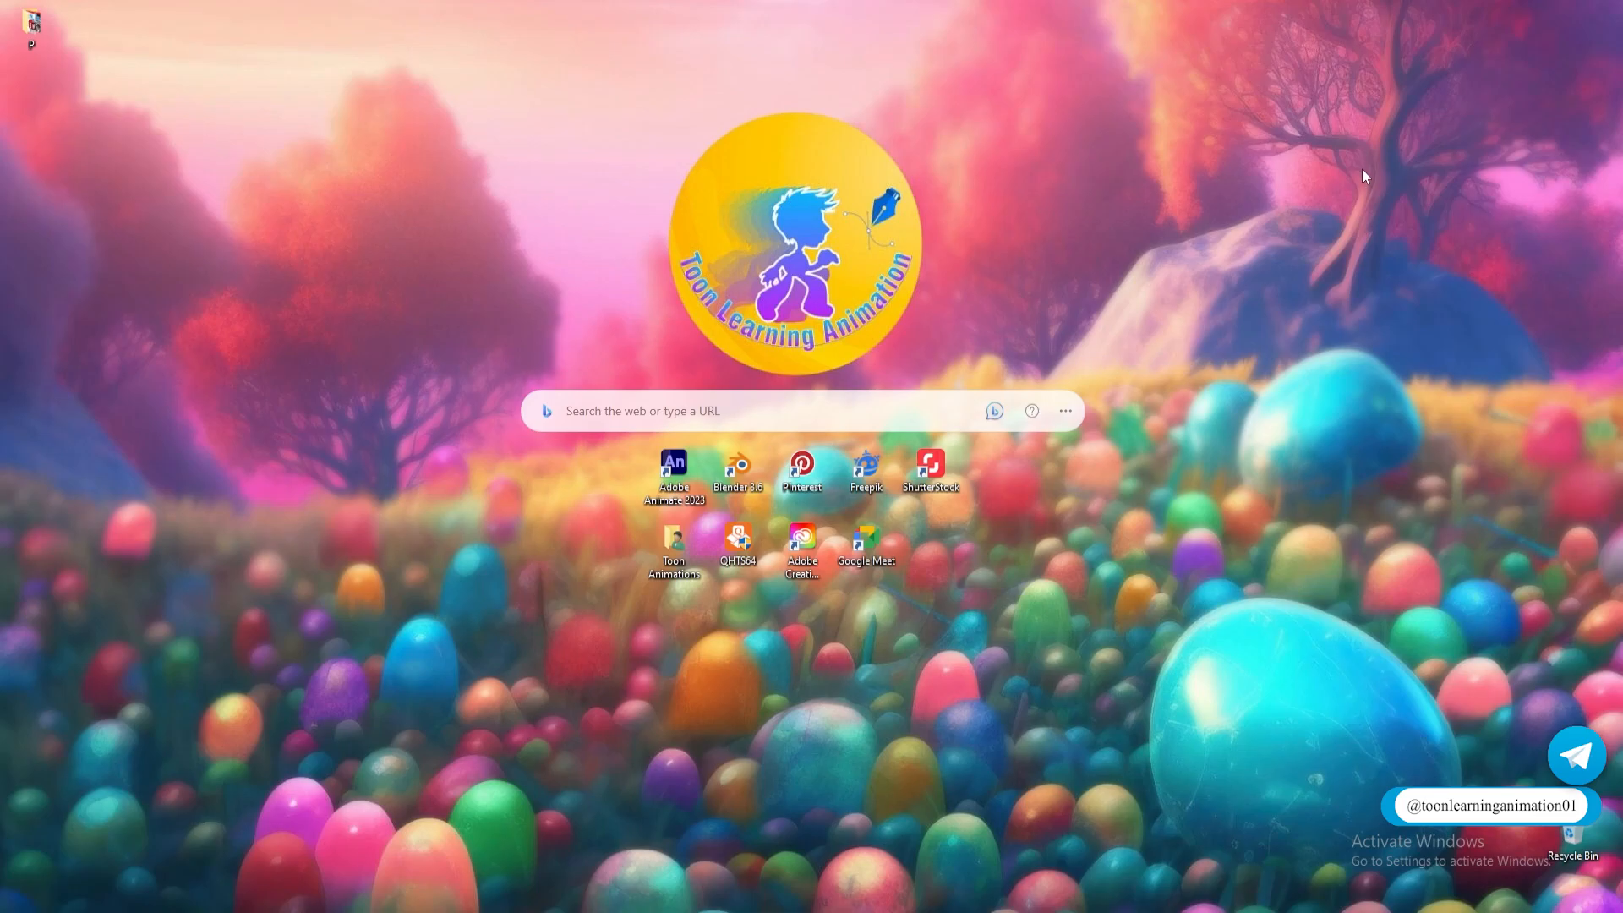